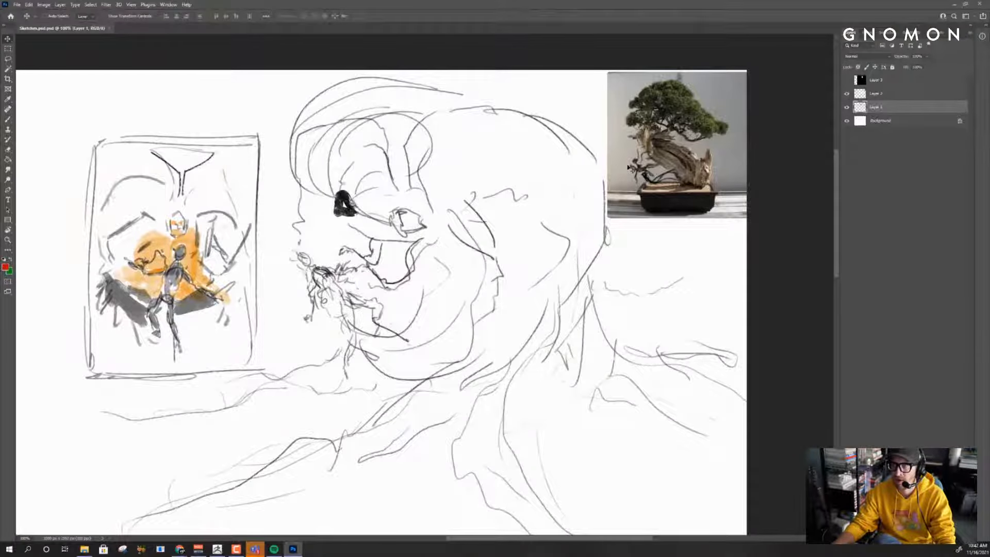
Step: Examine the bonsai tree reference photo up close
{"action": "key", "text": "z"}
{"action": "left_click", "coordinate": [661, 153]}
{"action": "left_click", "coordinate": [660, 152]}
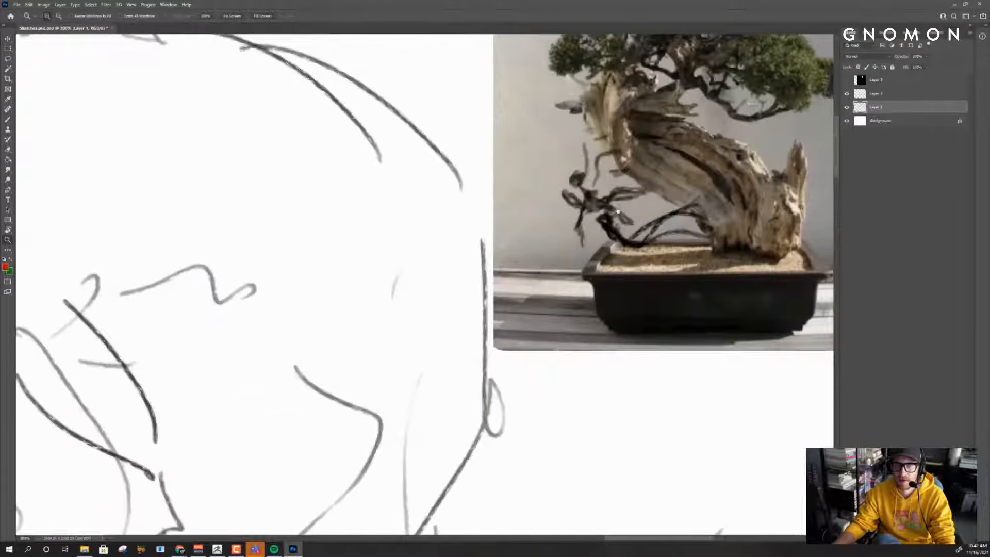
{"action": "left_click_drag", "start_coordinate": [704, 140], "coordinate": [616, 213]}
{"action": "key", "text": "v"}
{"action": "left_click_drag", "start_coordinate": [598, 178], "coordinate": [596, 205]}
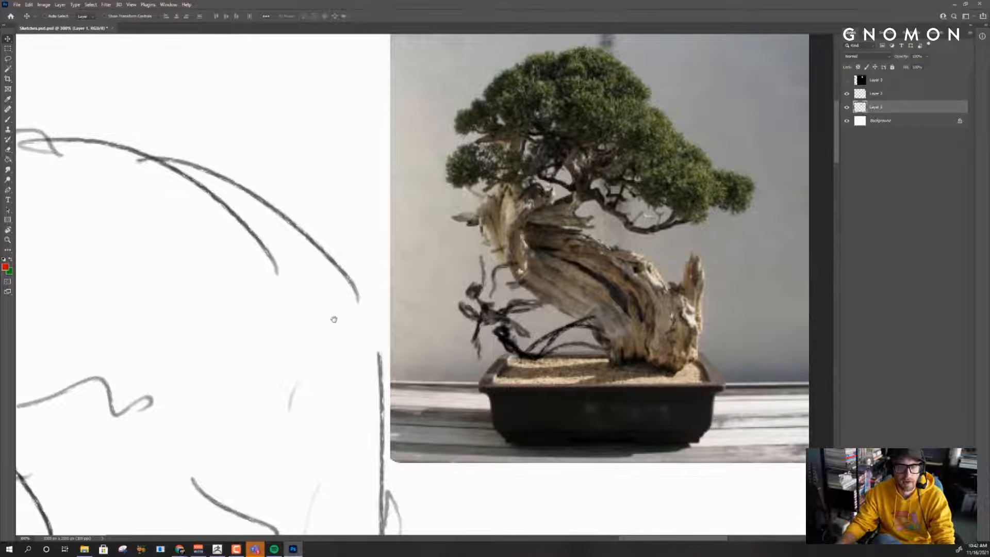
Step: Examine the framed sketch of the small figure in front of the orange-tinted creature
{"action": "mouse_move", "coordinate": [334, 318]}
{"action": "left_mouse_down"}
{"action": "mouse_move", "coordinate": [572, 232]}
{"action": "mouse_move", "coordinate": [623, 229]}
{"action": "left_mouse_up"}
{"action": "left_click_drag", "start_coordinate": [361, 281], "coordinate": [773, 242]}
{"action": "left_click_drag", "start_coordinate": [369, 256], "coordinate": [937, 225]}
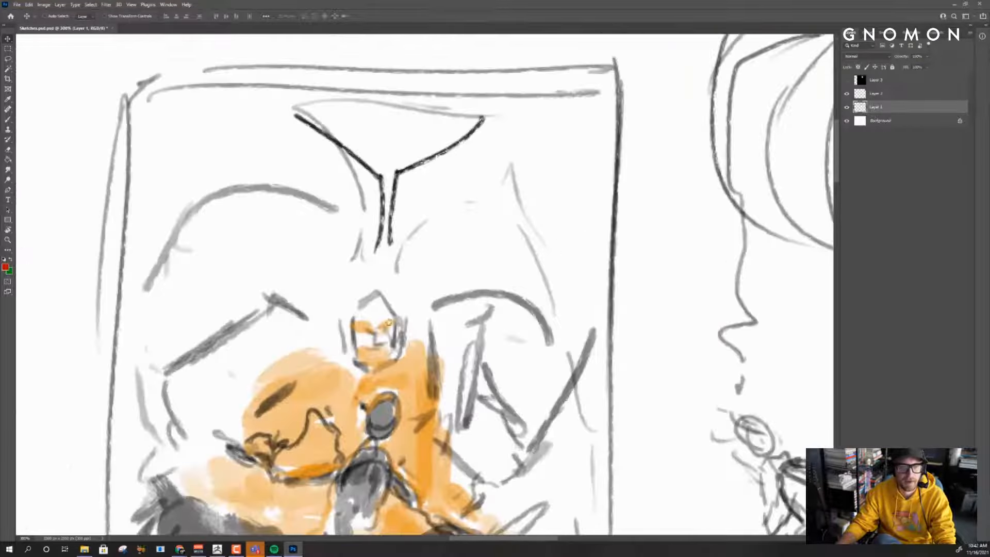
{"action": "left_click_drag", "start_coordinate": [378, 327], "coordinate": [387, 252]}
{"action": "left_click", "coordinate": [387, 252], "text": "alt"}
{"action": "left_click_drag", "start_coordinate": [379, 306], "coordinate": [384, 272]}
{"action": "key", "text": "v"}
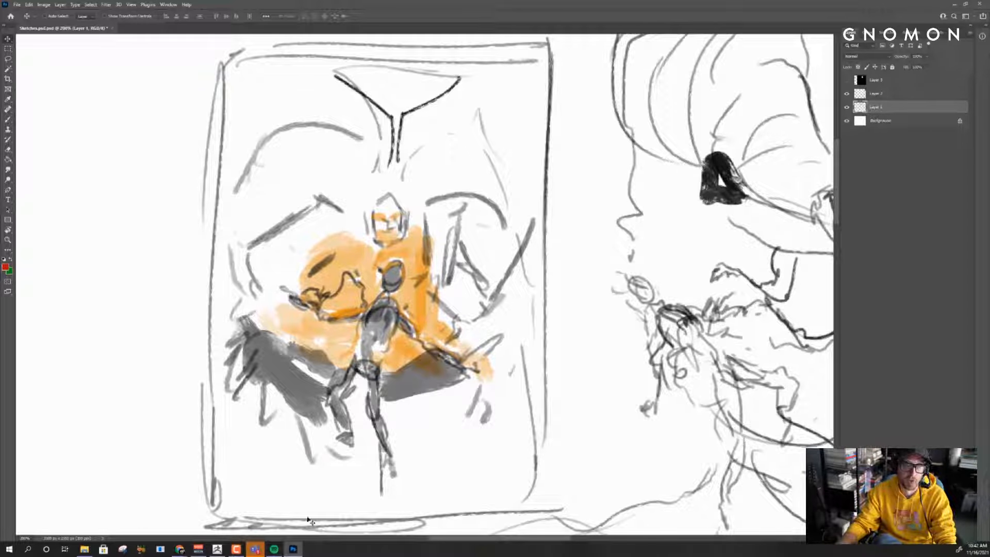
Step: Switch to ZBrush and examine the creature sculpt from the front and the side
{"action": "left_click", "coordinate": [217, 549]}
{"action": "mouse_move", "coordinate": [226, 370]}
{"action": "left_mouse_down"}
{"action": "mouse_move", "coordinate": [245, 372]}
{"action": "mouse_move", "coordinate": [275, 334]}
{"action": "left_mouse_up"}
{"action": "mouse_move", "coordinate": [659, 310]}
{"action": "left_mouse_down", "text": "alt"}
{"action": "mouse_move", "coordinate": [704, 367]}
{"action": "mouse_move", "coordinate": [716, 439]}
{"action": "mouse_move", "coordinate": [727, 430]}
{"action": "mouse_move", "coordinate": [719, 486]}
{"action": "mouse_move", "coordinate": [713, 481]}
{"action": "left_mouse_up", "text": "alt"}
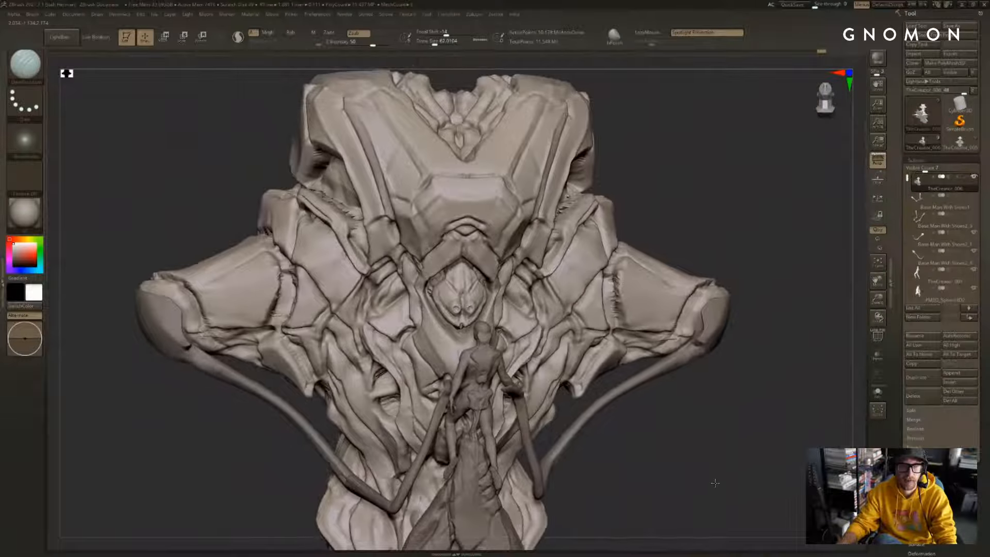
{"action": "key", "text": "alt+Tab"}
{"action": "key", "text": "alt+Tab"}
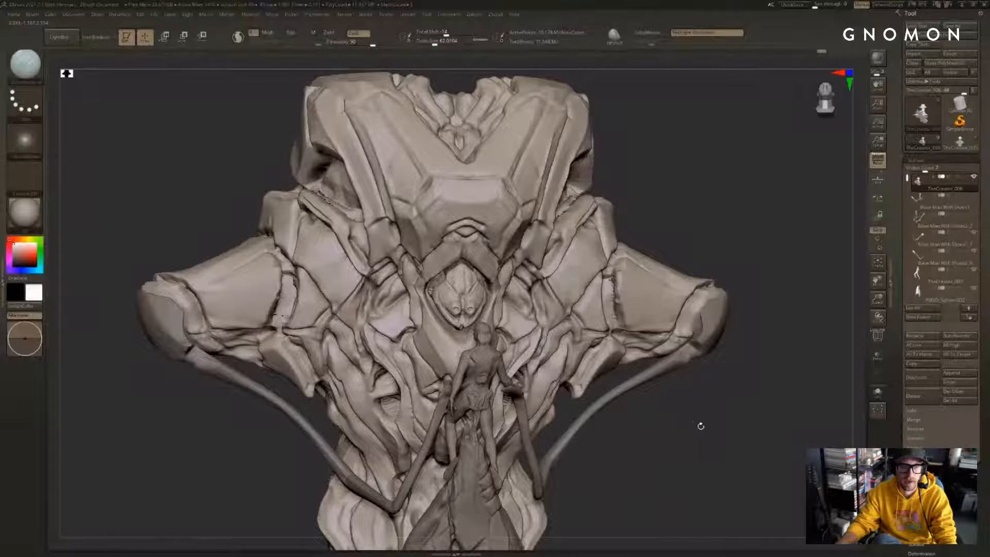
{"action": "mouse_move", "coordinate": [724, 436]}
{"action": "left_mouse_down"}
{"action": "mouse_move", "coordinate": [582, 427]}
{"action": "mouse_move", "coordinate": [521, 448]}
{"action": "left_mouse_up"}
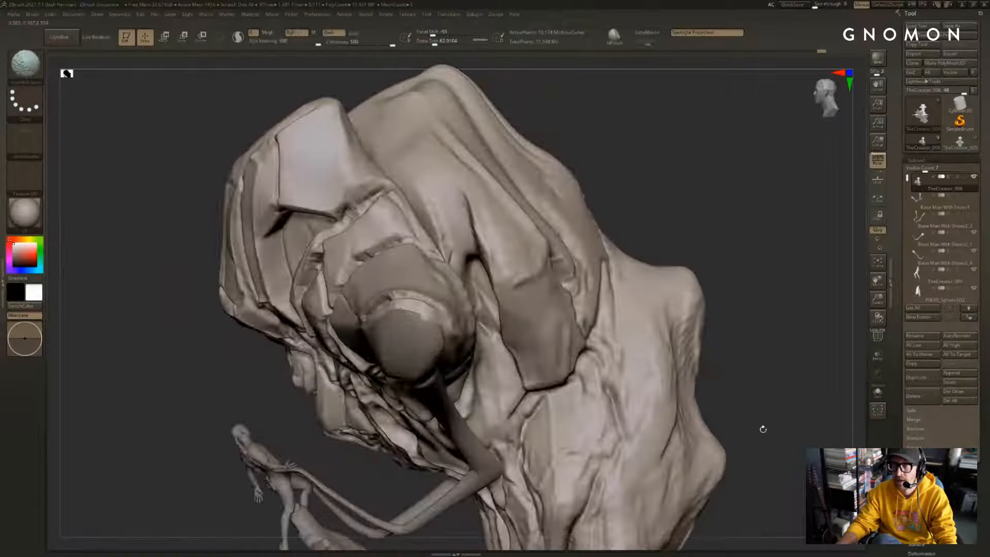
{"action": "mouse_move", "coordinate": [773, 420]}
{"action": "left_mouse_down", "text": "alt"}
{"action": "mouse_move", "coordinate": [791, 407]}
{"action": "mouse_move", "coordinate": [837, 272]}
{"action": "mouse_move", "coordinate": [820, 272]}
{"action": "mouse_move", "coordinate": [821, 302]}
{"action": "mouse_move", "coordinate": [846, 315]}
{"action": "left_mouse_up", "text": "alt"}
Step: Switch to Photoshop and examine the profile sketch of the creature and figure, including the overall page
{"action": "key", "text": "alt+Tab"}
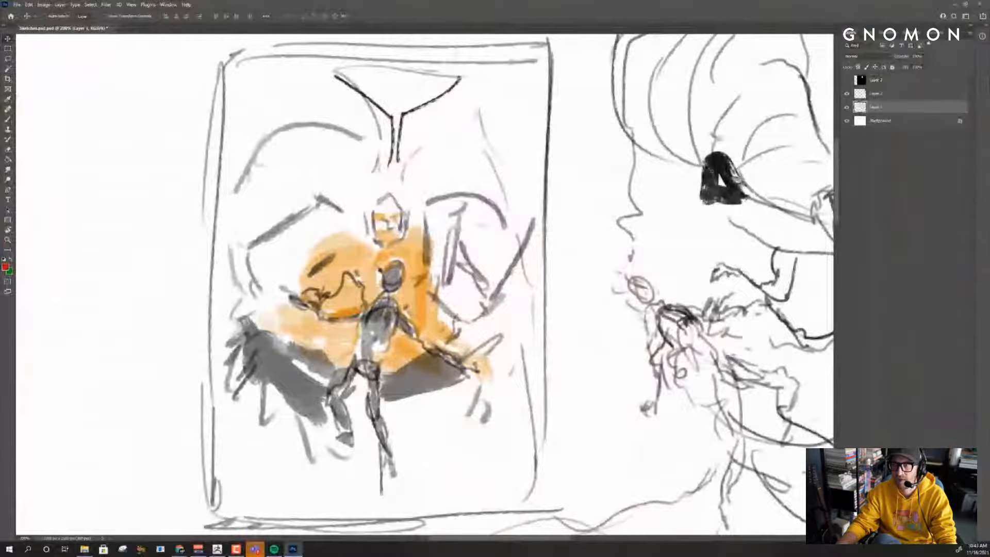
{"action": "left_click_drag", "start_coordinate": [696, 183], "coordinate": [326, 206]}
{"action": "key", "text": "z"}
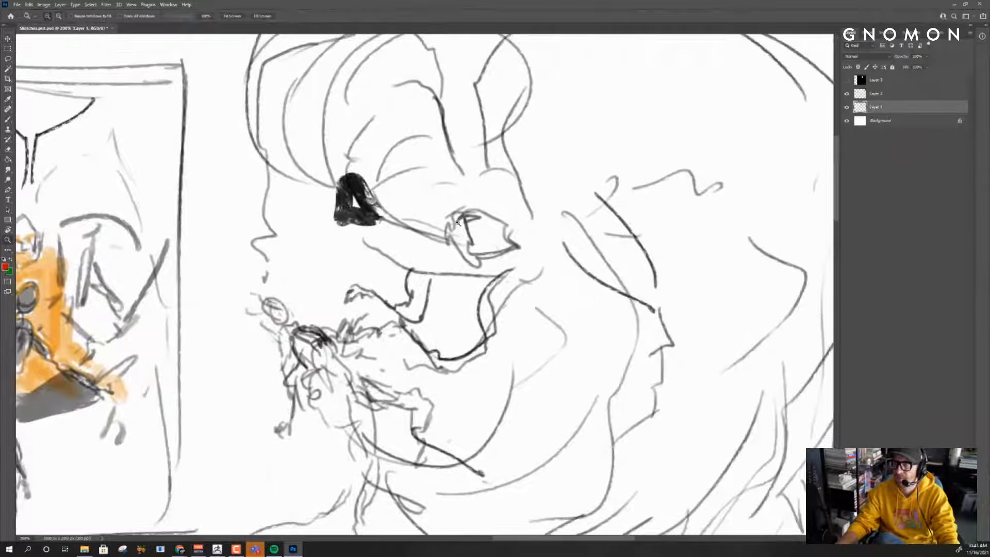
{"action": "left_click", "coordinate": [456, 224], "text": "alt"}
{"action": "left_click_drag", "start_coordinate": [461, 221], "coordinate": [409, 214]}
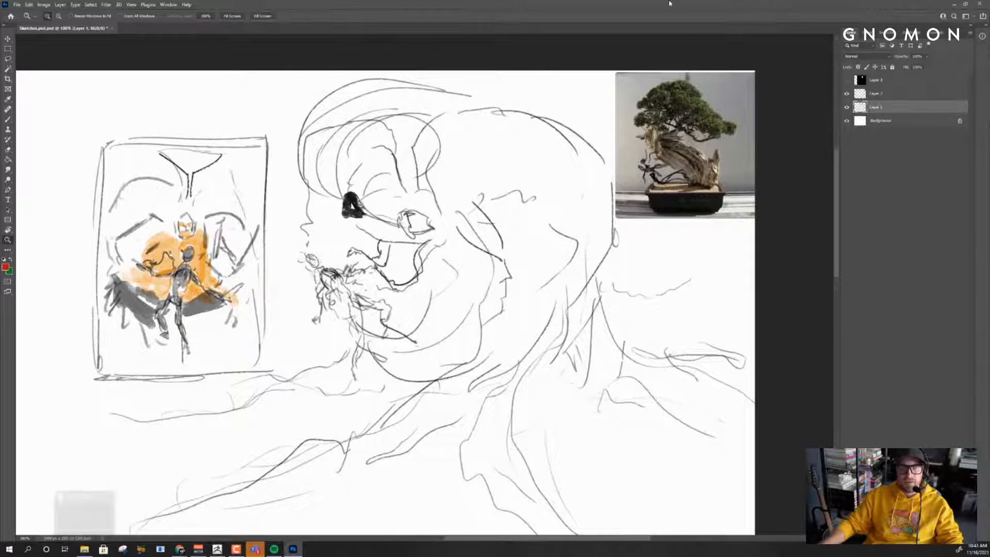
Step: Return to the ZBrush sculpt and make the main creature subtool TheCreator_006 active
{"action": "left_click", "coordinate": [954, 5]}
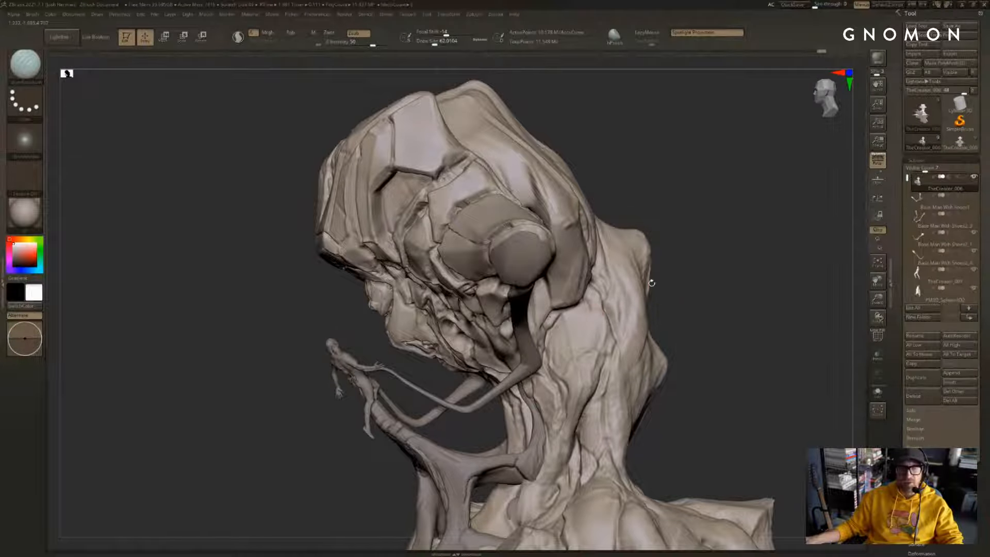
{"action": "left_click_drag", "start_coordinate": [699, 301], "coordinate": [715, 278]}
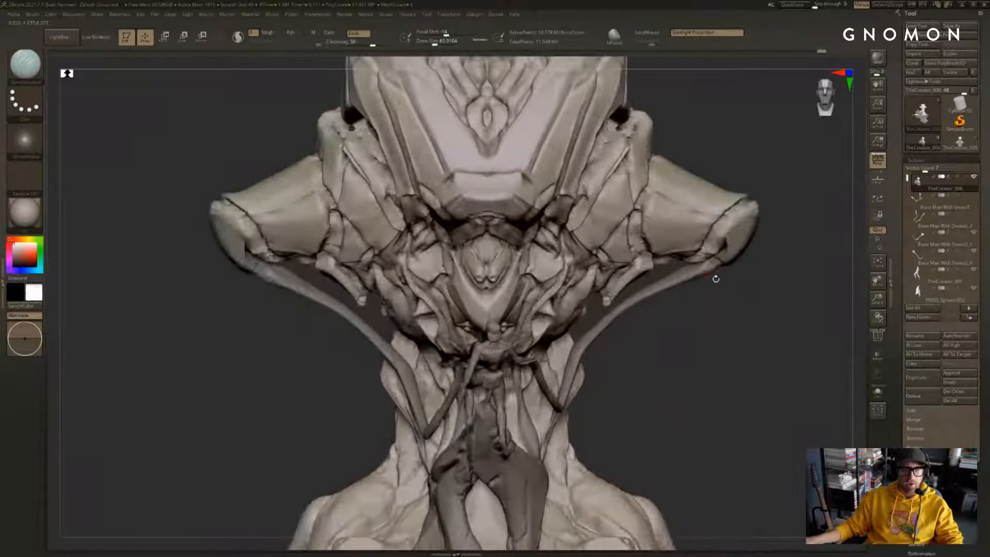
{"action": "left_click", "coordinate": [714, 270], "text": "alt"}
{"action": "left_click_drag", "start_coordinate": [774, 264], "coordinate": [697, 243], "text": "alt"}
{"action": "key", "text": "shift+s"}
{"action": "key", "text": "shift+s"}
{"action": "left_click_drag", "start_coordinate": [729, 293], "coordinate": [613, 311]}
{"action": "left_click", "coordinate": [593, 278], "text": "alt"}
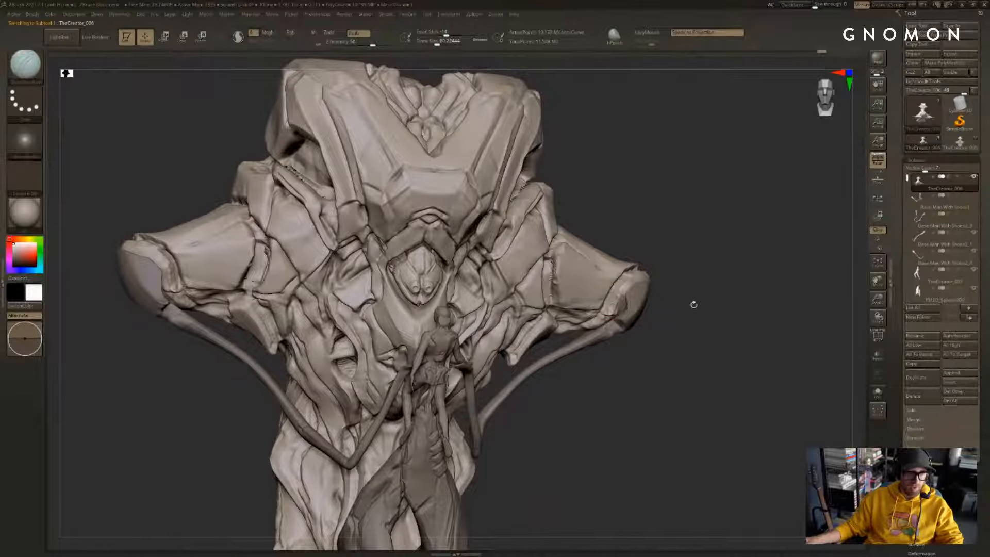
Step: Refine the seam around the outer cap of the side stalks with smoothing and clay strokes
{"action": "left_click_drag", "start_coordinate": [691, 305], "coordinate": [670, 307], "text": "shift"}
{"action": "left_click_drag", "start_coordinate": [194, 301], "coordinate": [181, 281], "text": "shift"}
{"action": "right_click_drag", "start_coordinate": [176, 291], "coordinate": [188, 281]}
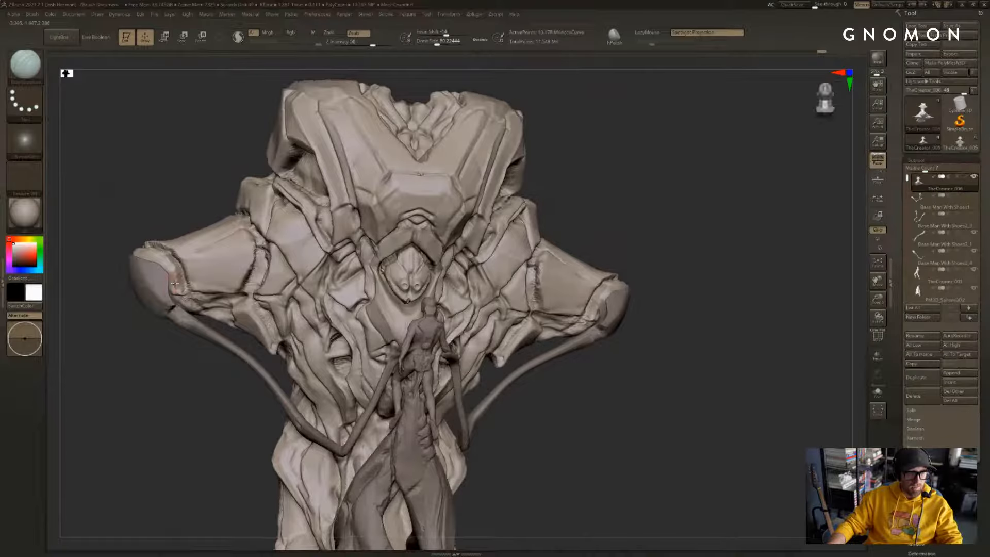
{"action": "key", "text": "s"}
{"action": "mouse_move", "coordinate": [184, 279]}
{"action": "left_mouse_down"}
{"action": "mouse_move", "coordinate": [184, 295]}
{"action": "mouse_move", "coordinate": [181, 285]}
{"action": "left_mouse_up"}
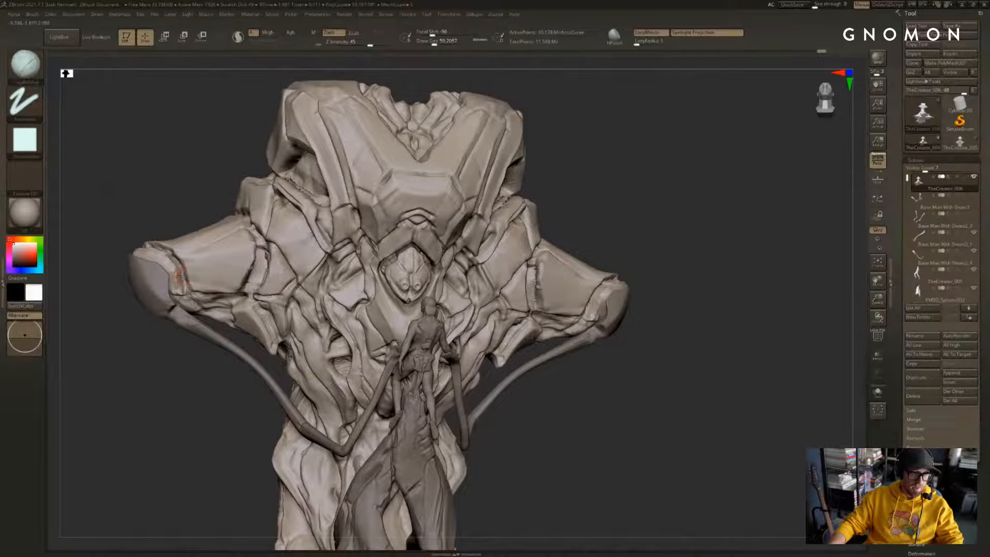
{"action": "key", "text": "alt+s"}
{"action": "right_click_drag", "start_coordinate": [152, 385], "coordinate": [187, 336]}
{"action": "key", "text": "s"}
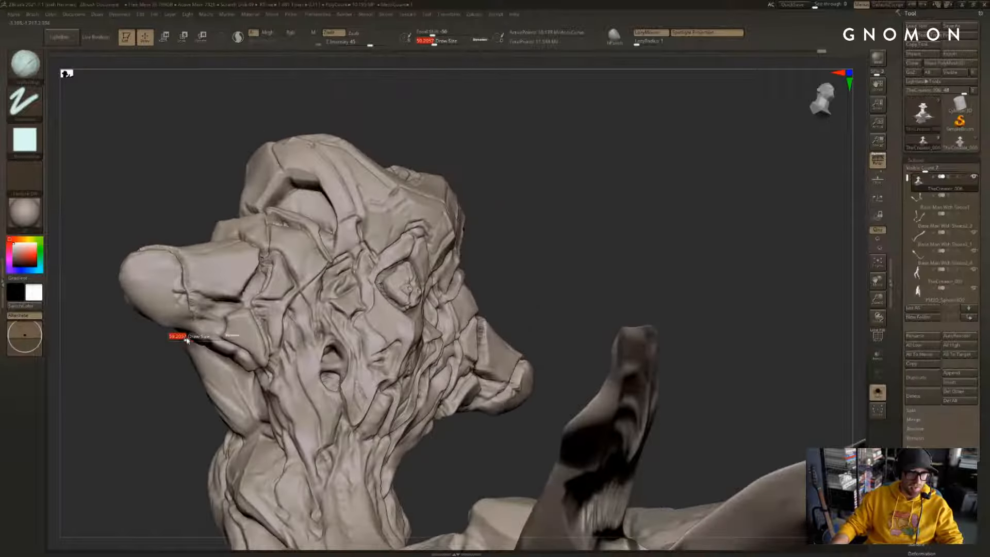
{"action": "left_click_drag", "start_coordinate": [186, 336], "coordinate": [209, 321]}
Step: Adjust the silhouette of the side stalks' outer ends using the Move brush at a large draw size
{"action": "mouse_move", "coordinate": [198, 334]}
{"action": "right_mouse_down"}
{"action": "mouse_move", "coordinate": [453, 335]}
{"action": "mouse_move", "coordinate": [510, 304]}
{"action": "mouse_move", "coordinate": [563, 314]}
{"action": "mouse_move", "coordinate": [615, 275]}
{"action": "right_mouse_up"}
{"action": "mouse_move", "coordinate": [651, 235]}
{"action": "right_mouse_down", "text": "alt"}
{"action": "mouse_move", "coordinate": [665, 258]}
{"action": "mouse_move", "coordinate": [565, 301]}
{"action": "right_mouse_up", "text": "alt"}
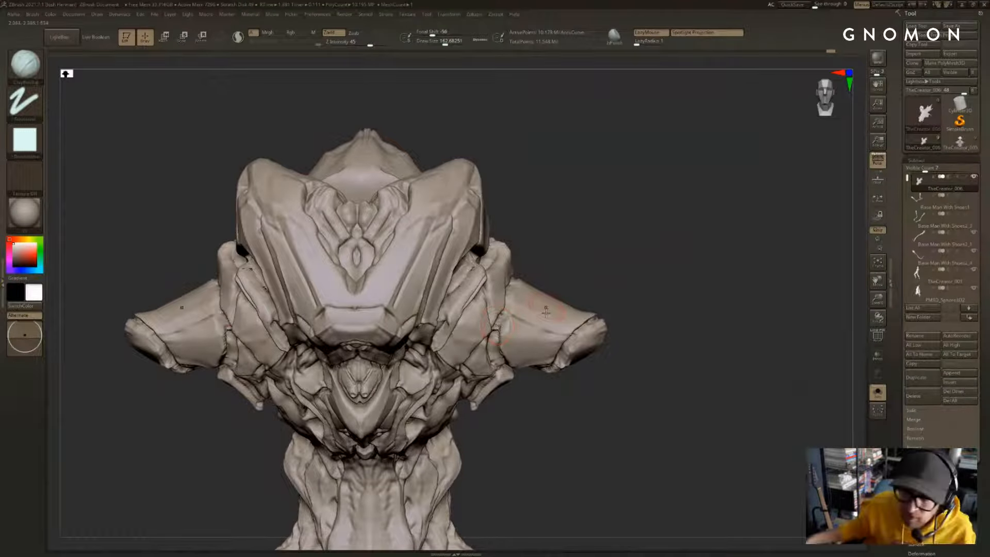
{"action": "mouse_move", "coordinate": [603, 250]}
{"action": "right_mouse_down", "text": "alt"}
{"action": "mouse_move", "coordinate": [696, 170]}
{"action": "mouse_move", "coordinate": [665, 192]}
{"action": "right_mouse_up", "text": "alt"}
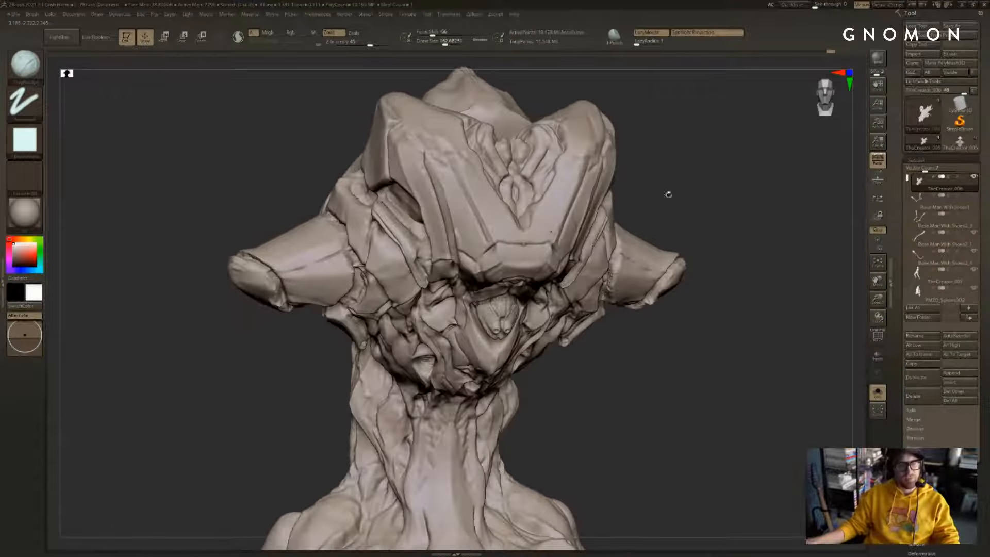
{"action": "key", "text": "s"}
{"action": "key", "text": "b"}
{"action": "key", "text": "m"}
{"action": "key", "text": "v"}
{"action": "right_click_drag", "start_coordinate": [319, 284], "coordinate": [277, 322]}
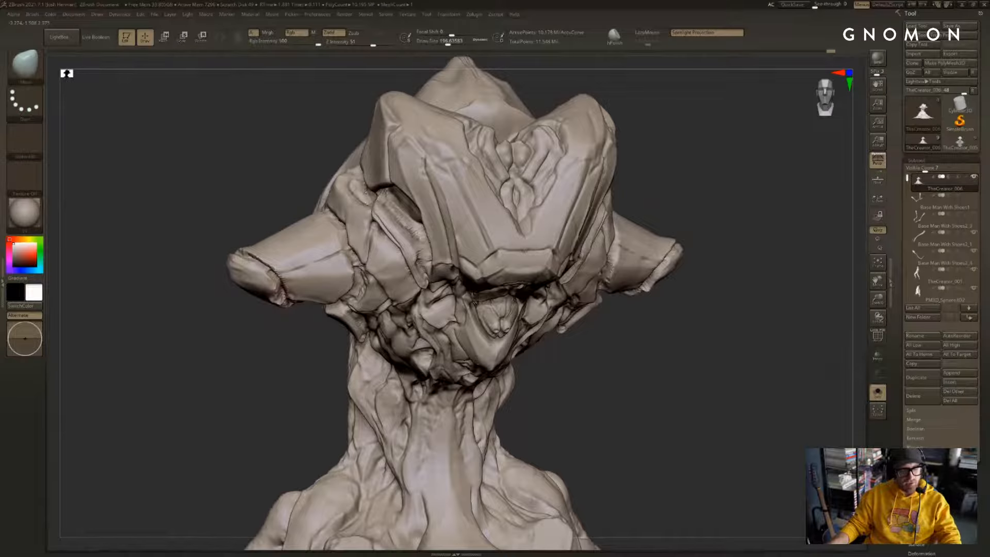
Step: Carve a crease lengthwise along the side stalks with the Dam Standard brush and LazyMouse turned on
{"action": "key", "text": "b"}
{"action": "key", "text": "d"}
{"action": "key", "text": "s"}
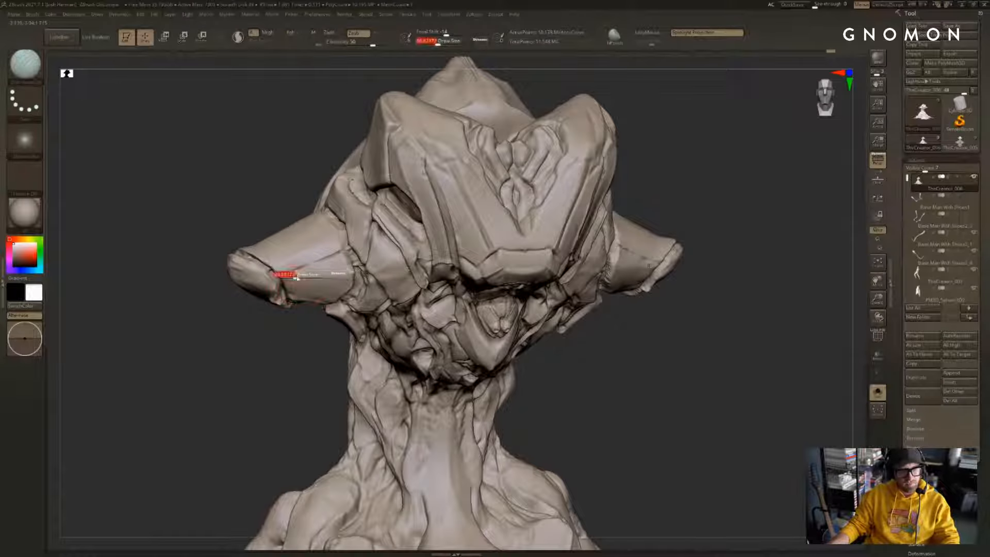
{"action": "left_click_drag", "start_coordinate": [293, 269], "coordinate": [325, 258]}
{"action": "key", "text": "ctrl+z"}
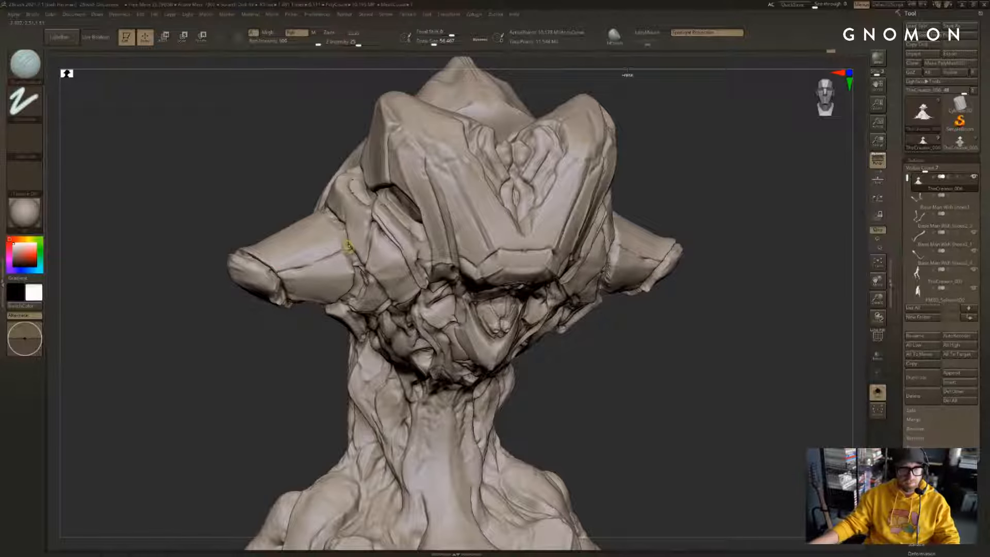
{"action": "left_click", "coordinate": [647, 32]}
{"action": "right_click_drag", "start_coordinate": [639, 82], "coordinate": [647, 83]}
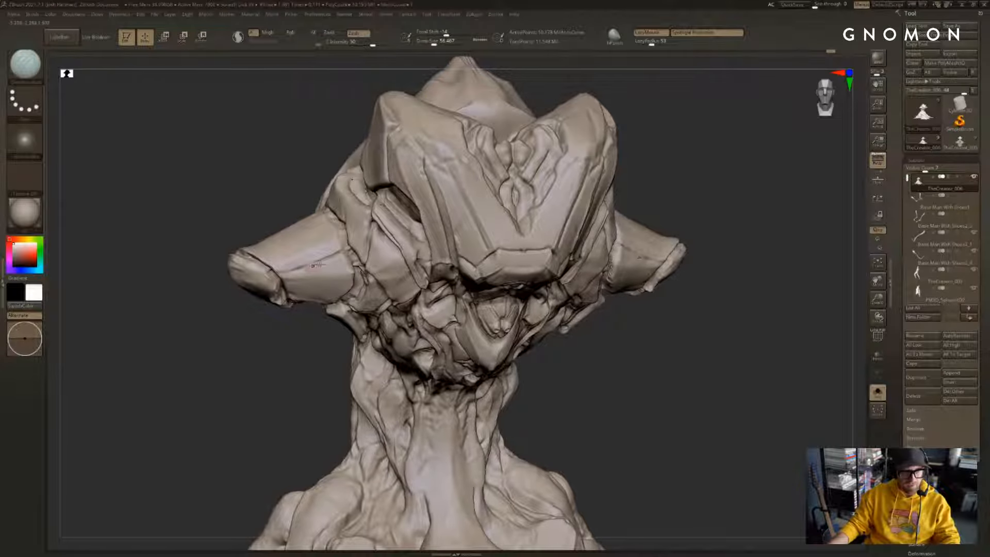
{"action": "mouse_move", "coordinate": [322, 256]}
{"action": "left_mouse_down"}
{"action": "mouse_move", "coordinate": [276, 274]}
{"action": "mouse_move", "coordinate": [256, 269]}
{"action": "left_mouse_up"}
{"action": "left_click_drag", "start_coordinate": [177, 335], "coordinate": [197, 313], "text": "shift"}
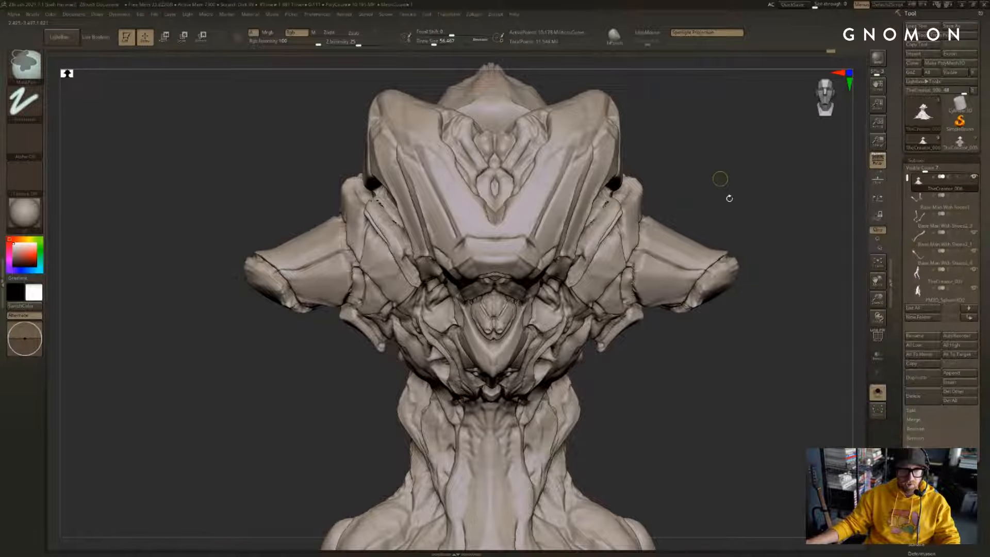
Step: Carve a curved panel line along the lower part of the side stalks, redoing the first stroke
{"action": "left_click_drag", "start_coordinate": [728, 198], "coordinate": [676, 216]}
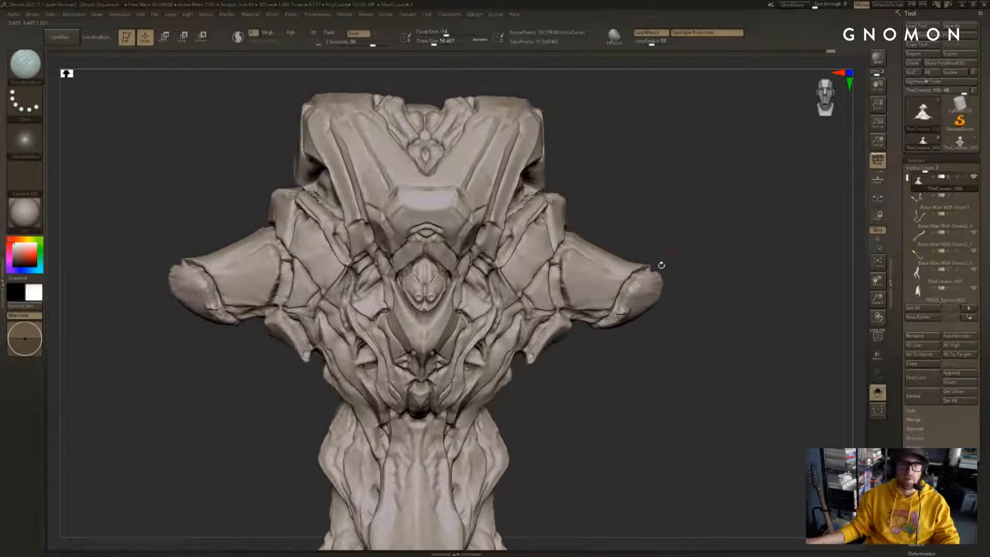
{"action": "left_click_drag", "start_coordinate": [661, 265], "coordinate": [660, 265]}
{"action": "left_click", "coordinate": [878, 392]}
{"action": "left_click_drag", "start_coordinate": [721, 232], "coordinate": [722, 265]}
{"action": "left_click_drag", "start_coordinate": [622, 273], "coordinate": [549, 299]}
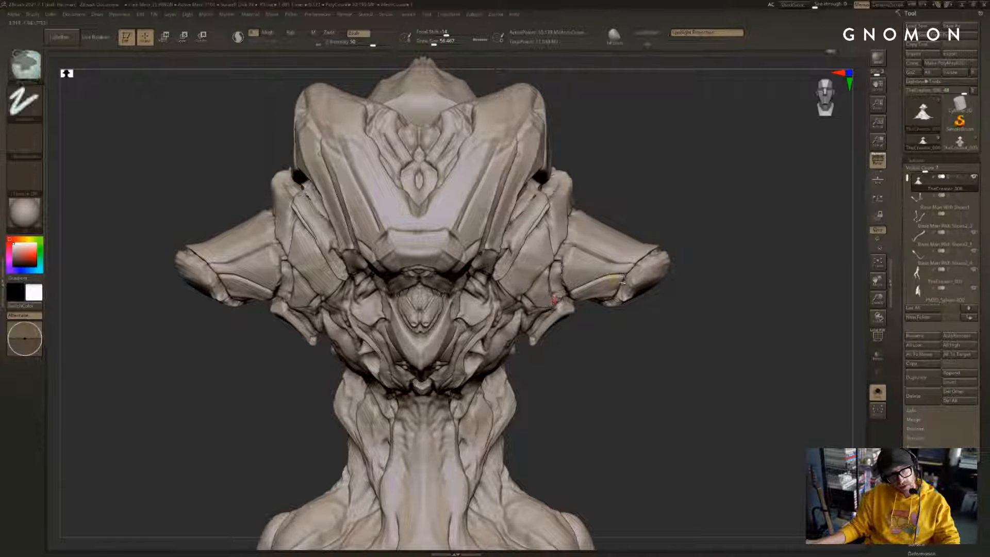
{"action": "key", "text": "ctrl+z"}
{"action": "left_click_drag", "start_coordinate": [600, 274], "coordinate": [569, 292]}
{"action": "mouse_move", "coordinate": [583, 348]}
{"action": "left_mouse_down"}
{"action": "mouse_move", "coordinate": [613, 298]}
{"action": "mouse_move", "coordinate": [574, 294]}
{"action": "mouse_move", "coordinate": [606, 336]}
{"action": "left_mouse_up"}
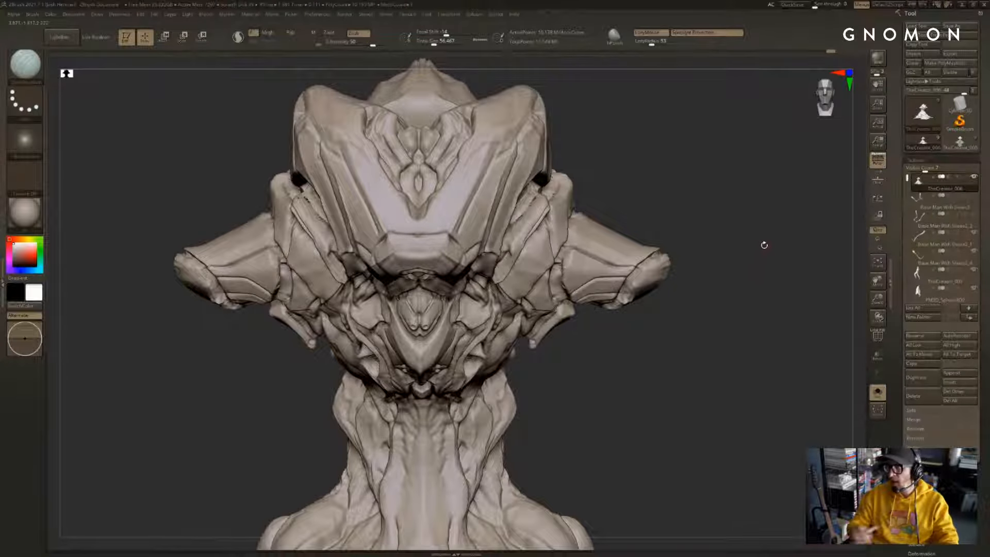
Step: Carve and smooth the creases where the inner ends of the side stalks meet the head
{"action": "left_click_drag", "start_coordinate": [764, 245], "coordinate": [839, 263], "text": "alt"}
{"action": "mouse_move", "coordinate": [329, 204]}
{"action": "left_mouse_down"}
{"action": "mouse_move", "coordinate": [354, 252]}
{"action": "mouse_move", "coordinate": [341, 214]}
{"action": "left_mouse_up"}
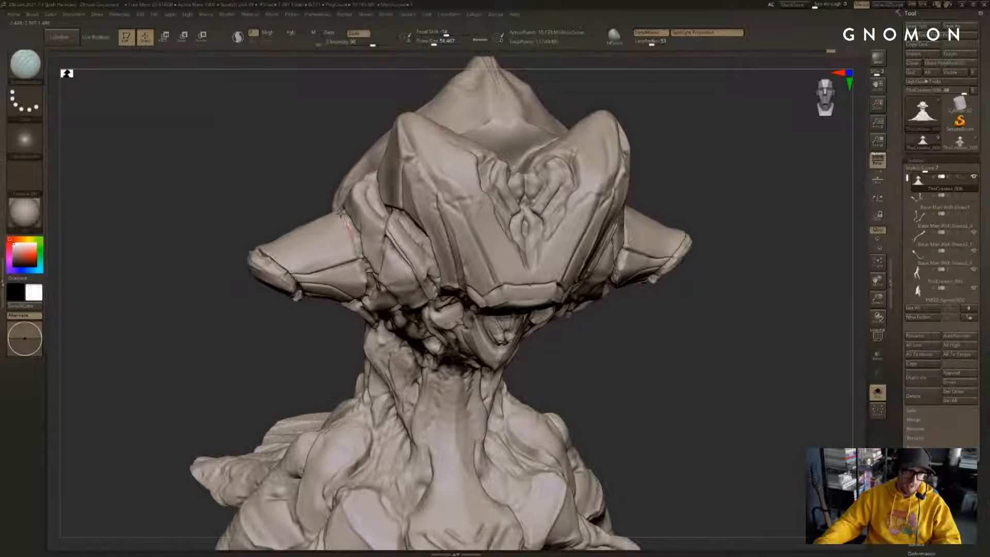
{"action": "left_click_drag", "start_coordinate": [299, 162], "coordinate": [356, 273], "text": "shift"}
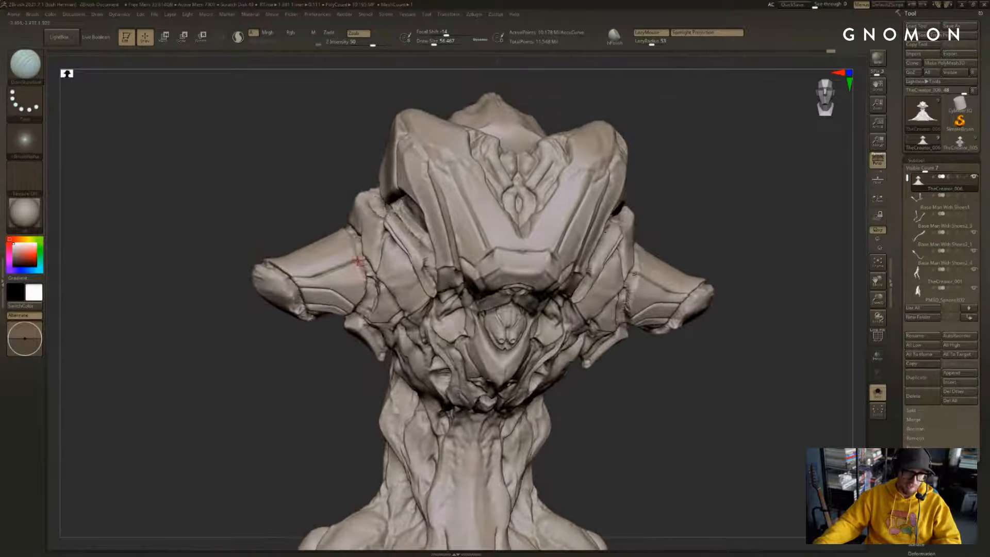
{"action": "mouse_move", "coordinate": [312, 361]}
{"action": "left_mouse_down"}
{"action": "mouse_move", "coordinate": [305, 349]}
{"action": "mouse_move", "coordinate": [319, 325]}
{"action": "mouse_move", "coordinate": [337, 327]}
{"action": "left_mouse_up"}
{"action": "left_click_drag", "start_coordinate": [367, 269], "coordinate": [364, 292]}
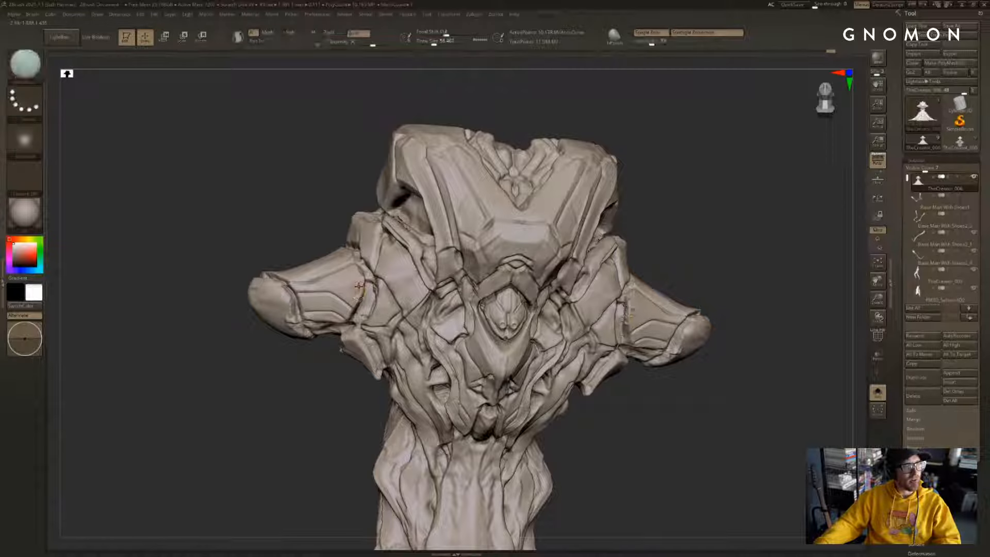
{"action": "left_click_drag", "start_coordinate": [304, 380], "coordinate": [311, 362]}
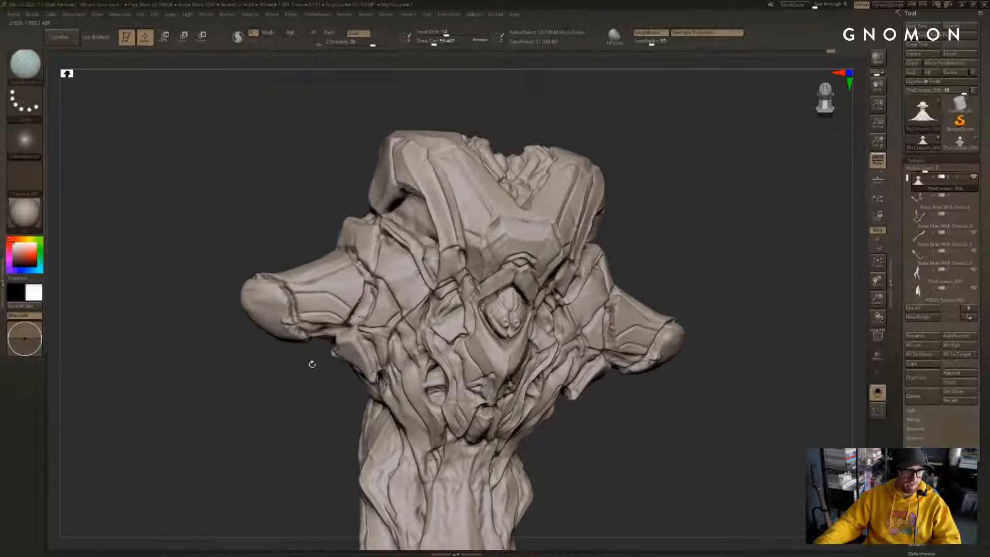
{"action": "left_click_drag", "start_coordinate": [368, 282], "coordinate": [354, 307], "text": "shift"}
{"action": "left_click_drag", "start_coordinate": [304, 389], "coordinate": [347, 338]}
Step: Examine the creature's head together with the attached figure from several angles
{"action": "mouse_move", "coordinate": [753, 199]}
{"action": "left_mouse_down", "text": "alt"}
{"action": "mouse_move", "coordinate": [640, 239]}
{"action": "mouse_move", "coordinate": [608, 227]}
{"action": "mouse_move", "coordinate": [556, 242]}
{"action": "left_mouse_up", "text": "alt"}
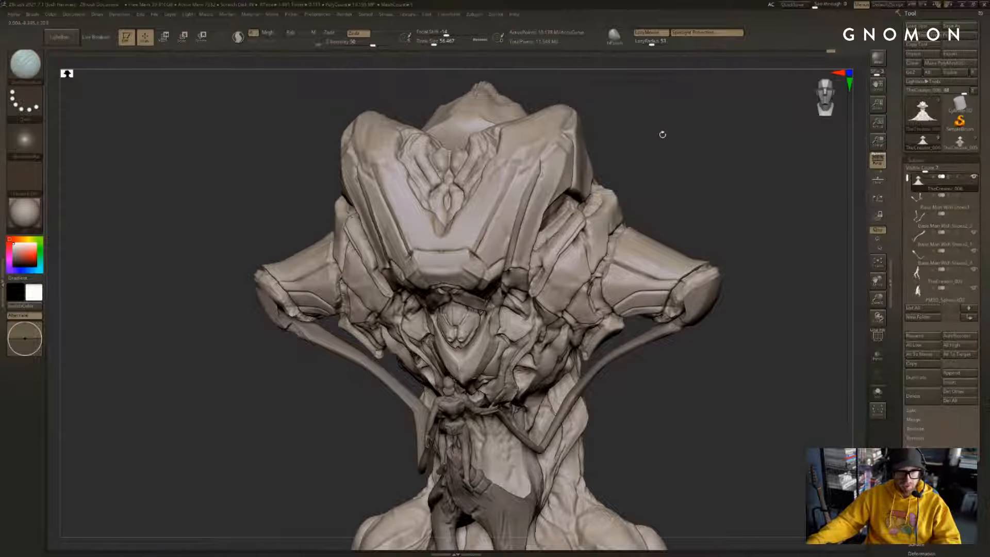
{"action": "mouse_move", "coordinate": [661, 133]}
{"action": "left_mouse_down"}
{"action": "mouse_move", "coordinate": [621, 126]}
{"action": "mouse_move", "coordinate": [429, 264]}
{"action": "left_mouse_up"}
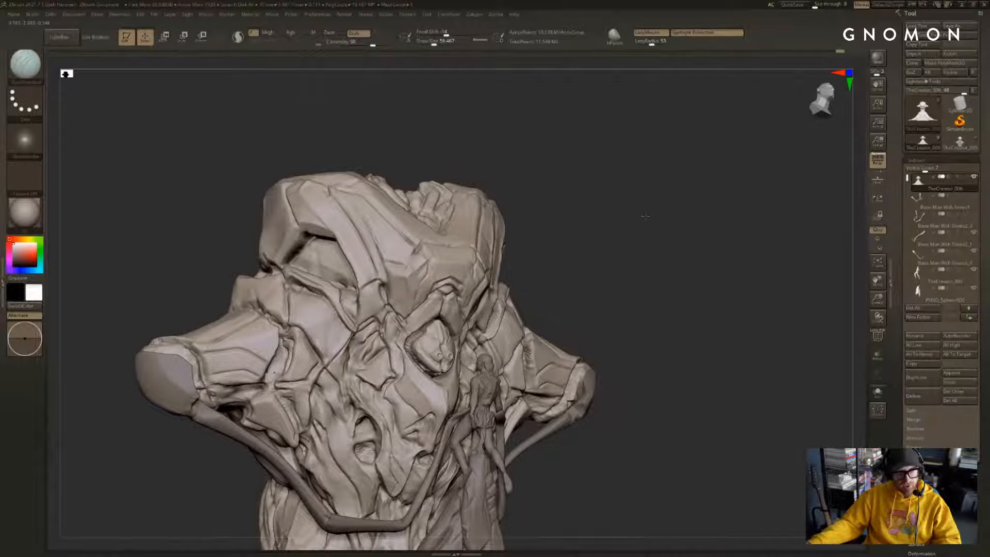
{"action": "mouse_move", "coordinate": [660, 155]}
{"action": "left_mouse_down"}
{"action": "mouse_move", "coordinate": [667, 188]}
{"action": "mouse_move", "coordinate": [674, 141]}
{"action": "mouse_move", "coordinate": [664, 185]}
{"action": "left_mouse_up"}
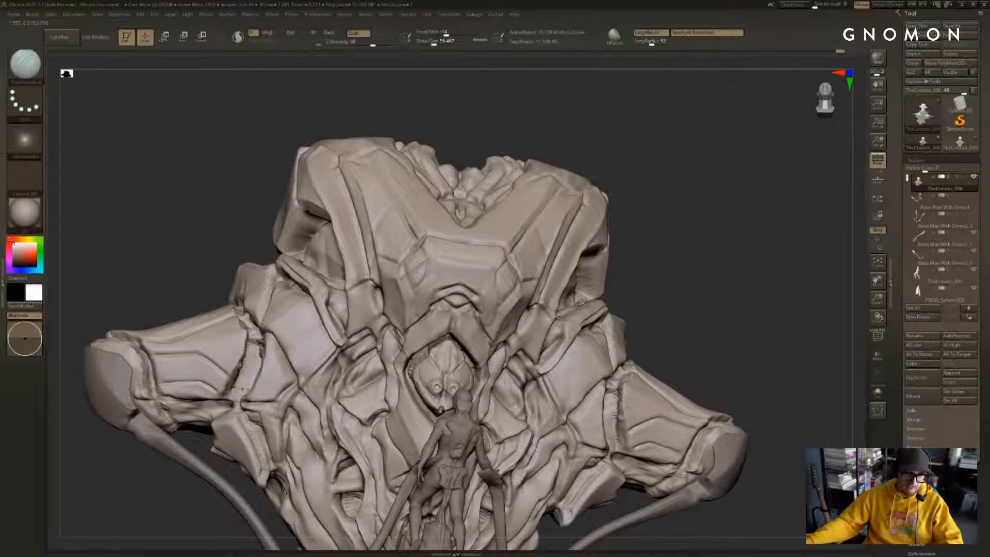
{"action": "mouse_move", "coordinate": [685, 152]}
{"action": "left_mouse_down"}
{"action": "mouse_move", "coordinate": [669, 203]}
{"action": "mouse_move", "coordinate": [608, 229]}
{"action": "left_mouse_up"}
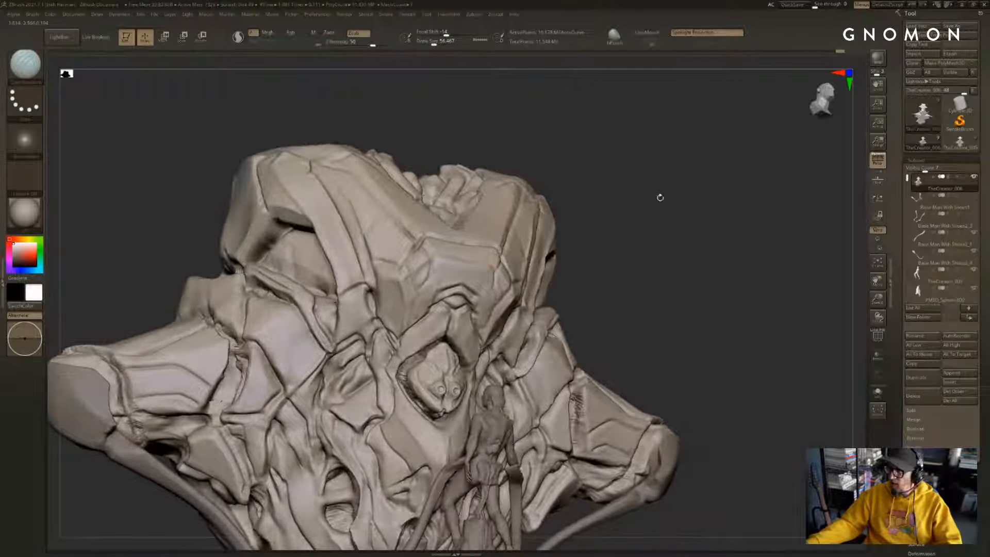
{"action": "mouse_move", "coordinate": [658, 194]}
{"action": "left_mouse_down"}
{"action": "mouse_move", "coordinate": [698, 170]}
{"action": "mouse_move", "coordinate": [681, 213]}
{"action": "mouse_move", "coordinate": [689, 210]}
{"action": "left_mouse_up"}
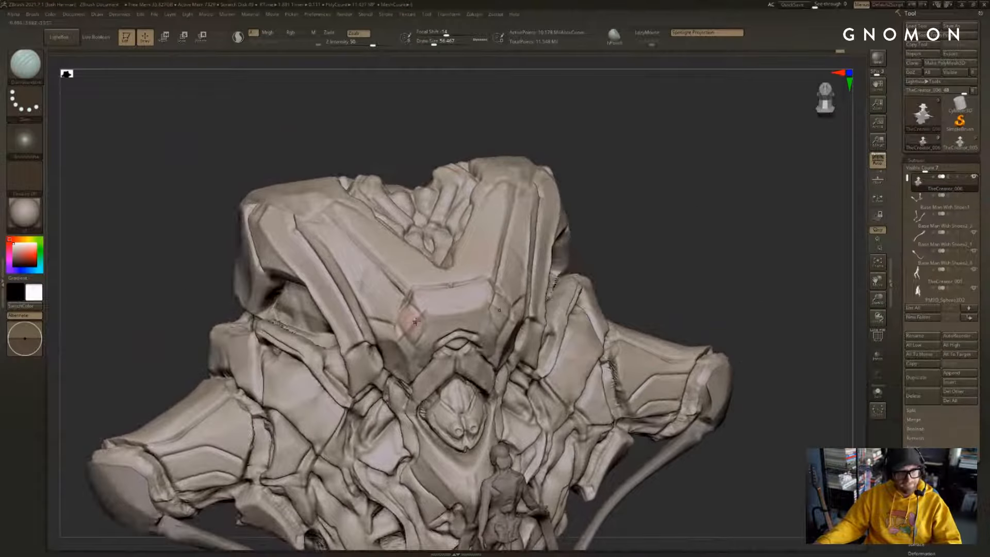
Step: Adjust the shape of the plate corner beside the central brow facet with the Move brush
{"action": "key", "text": "b"}
{"action": "key", "text": "m"}
{"action": "key", "text": "v"}
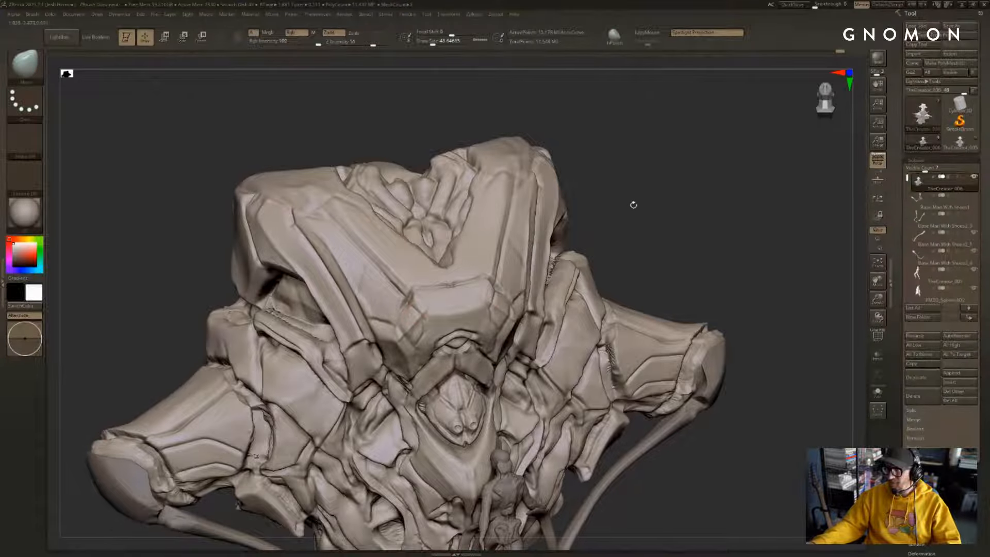
{"action": "left_click_drag", "start_coordinate": [633, 203], "coordinate": [621, 202]}
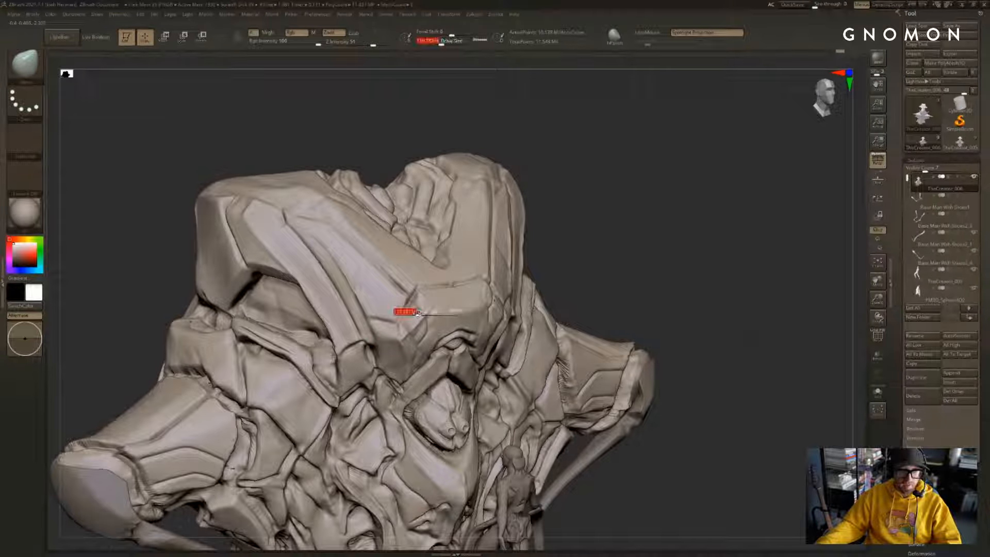
Step: Flatten the facets around the central brow plate with the hPolish brush, varying its size and refining the shape with the Move brush
{"action": "key", "text": "b"}
{"action": "key", "text": "h"}
{"action": "key", "text": "p"}
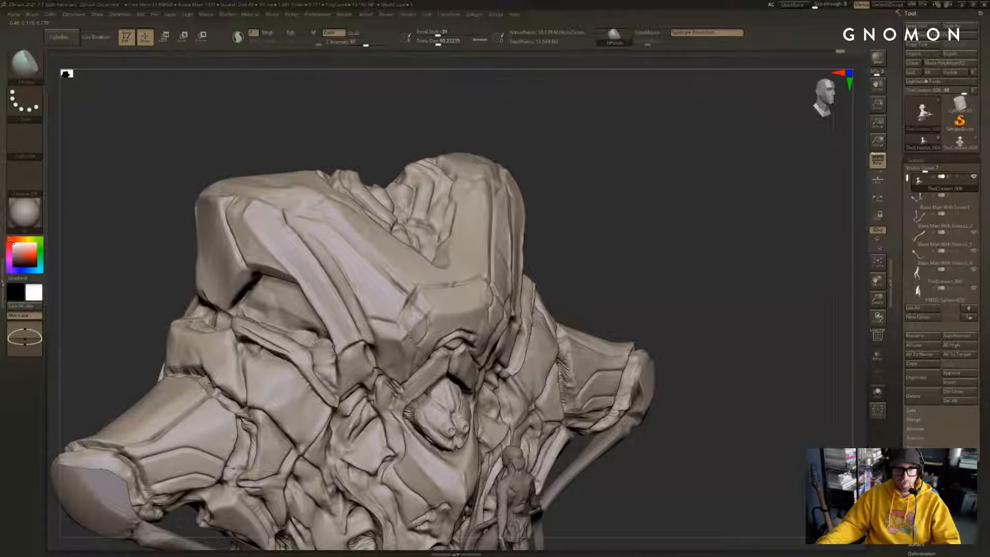
{"action": "key", "text": "s"}
{"action": "left_click", "coordinate": [415, 311]}
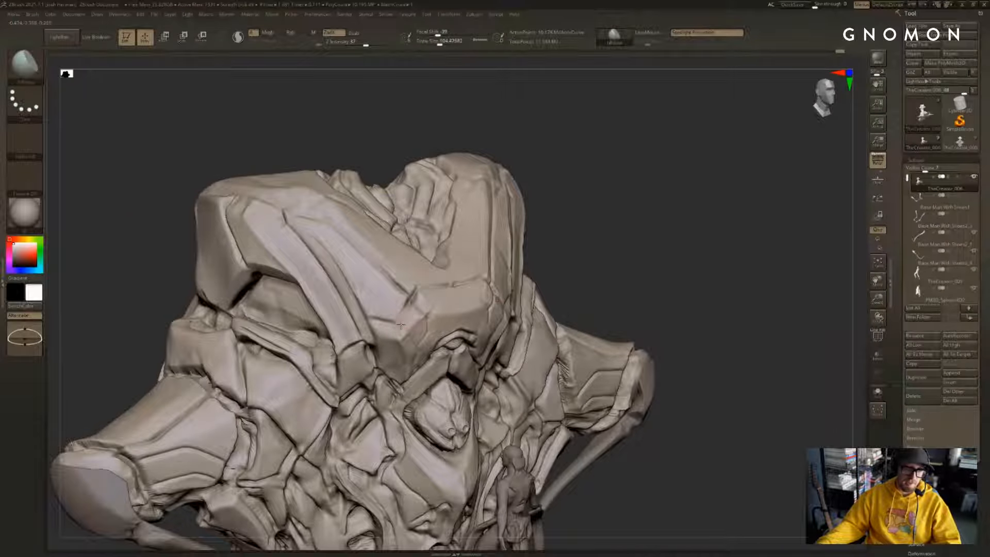
{"action": "mouse_move", "coordinate": [608, 214]}
{"action": "left_mouse_down"}
{"action": "mouse_move", "coordinate": [669, 183]}
{"action": "mouse_move", "coordinate": [504, 262]}
{"action": "left_mouse_up"}
{"action": "key", "text": "s"}
{"action": "left_click_drag", "start_coordinate": [316, 460], "coordinate": [340, 456], "text": "shift"}
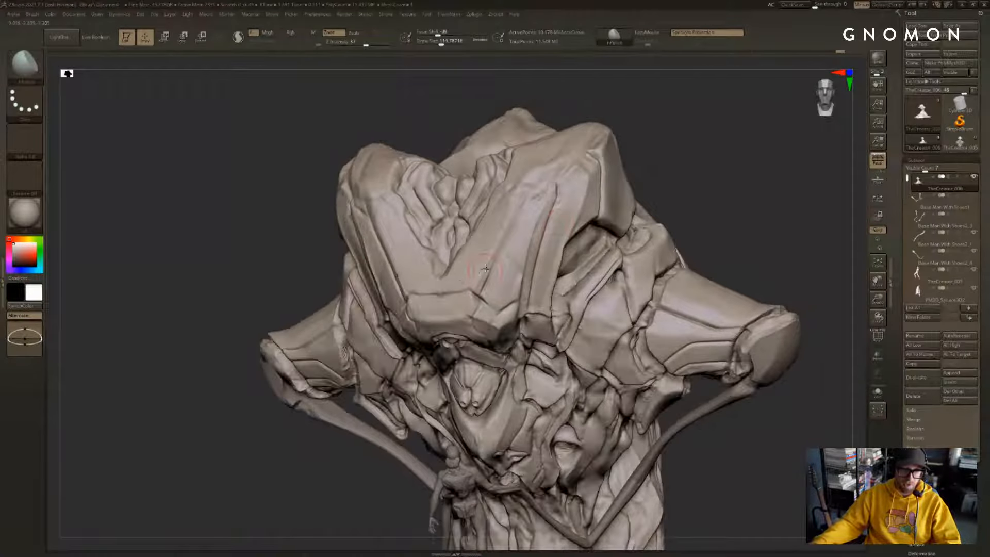
{"action": "key", "text": "s"}
{"action": "left_click", "coordinate": [480, 282]}
{"action": "key", "text": "s"}
{"action": "left_click", "coordinate": [497, 281]}
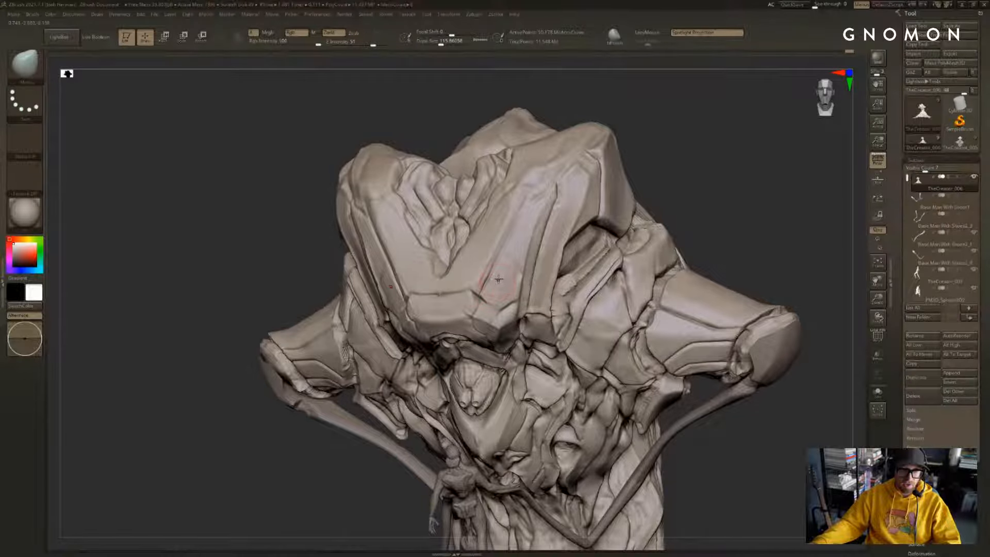
Step: Polish the long sloping bands of the forehead plates with the hPolish brush
{"action": "key", "text": "b"}
{"action": "key", "text": "h"}
{"action": "key", "text": "p"}
{"action": "mouse_move", "coordinate": [718, 195]}
{"action": "left_mouse_down"}
{"action": "mouse_move", "coordinate": [731, 153]}
{"action": "mouse_move", "coordinate": [714, 145]}
{"action": "left_mouse_up"}
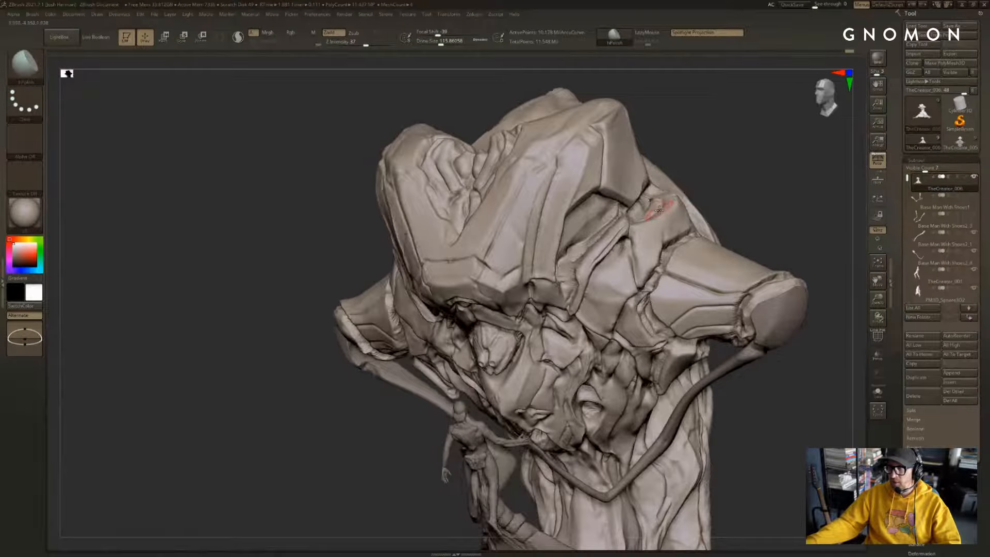
{"action": "right_click_drag", "start_coordinate": [550, 214], "coordinate": [535, 214], "text": "alt"}
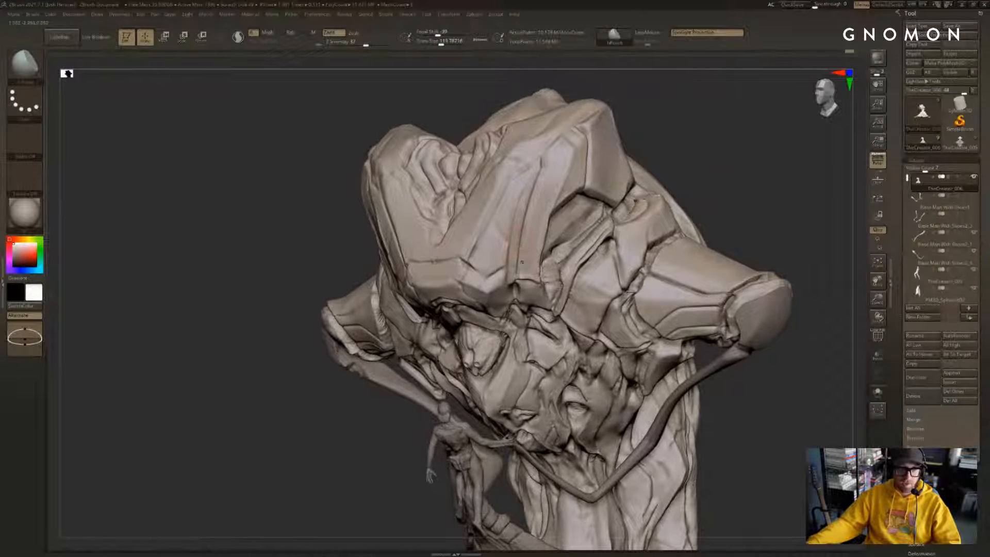
{"action": "left_click_drag", "start_coordinate": [540, 186], "coordinate": [531, 207]}
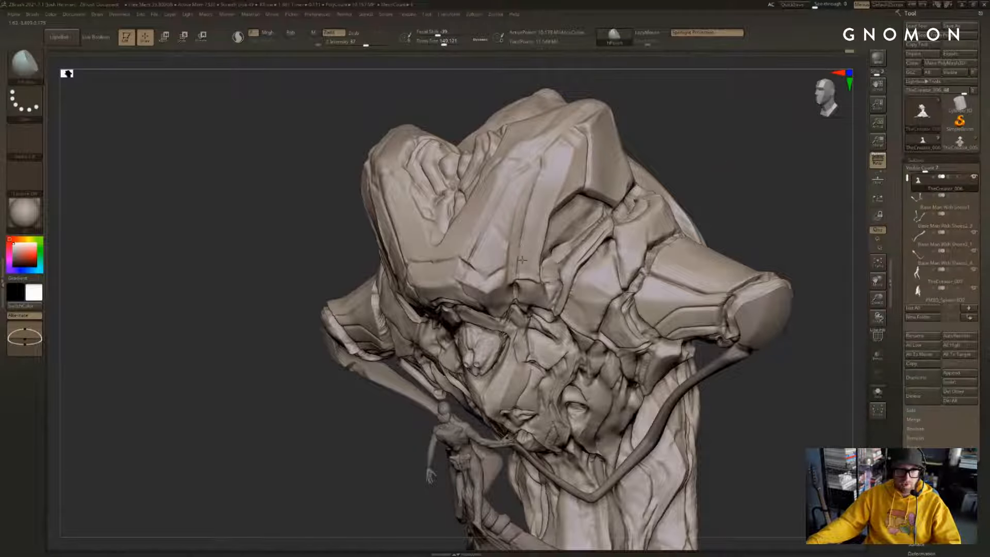
{"action": "left_click_drag", "start_coordinate": [675, 116], "coordinate": [713, 106]}
{"action": "key", "text": "s"}
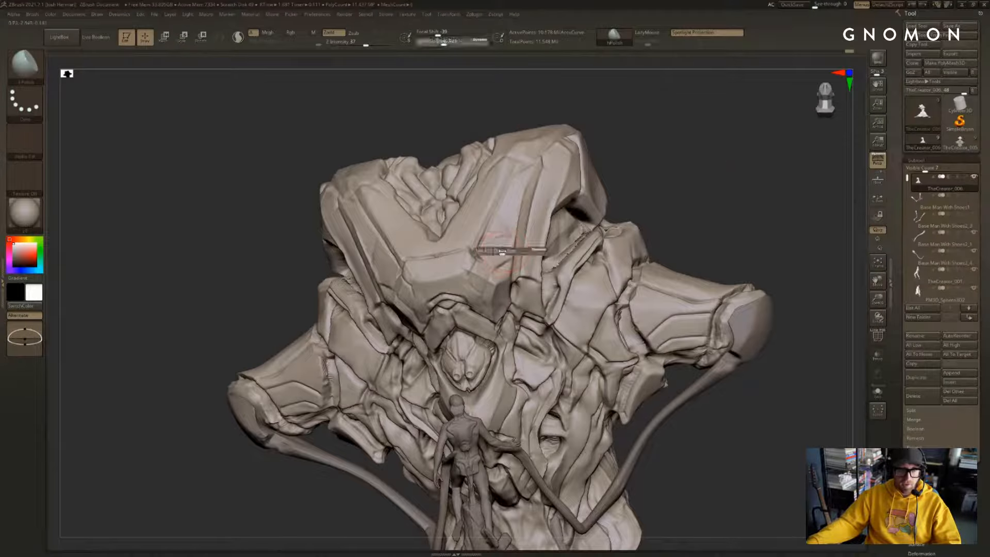
{"action": "left_click", "coordinate": [501, 252]}
{"action": "mouse_move", "coordinate": [634, 155]}
{"action": "left_mouse_down"}
{"action": "mouse_move", "coordinate": [675, 163]}
{"action": "mouse_move", "coordinate": [649, 180]}
{"action": "left_mouse_up"}
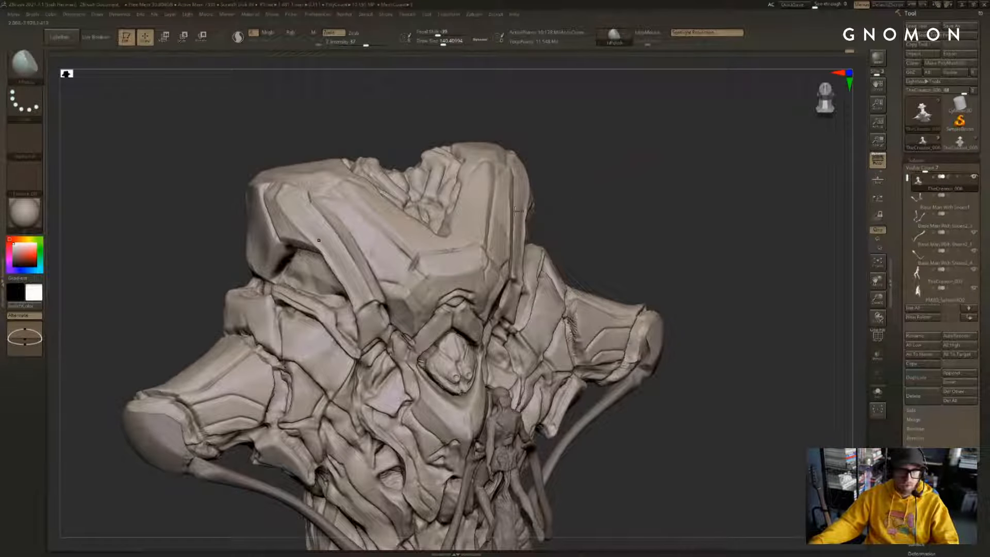
Step: Carve a crease along the lower ends of the forehead plates beside the brow with Dam Standard and smooth it
{"action": "key", "text": "b"}
{"action": "key", "text": "d"}
{"action": "key", "text": "s"}
{"action": "key", "text": "s"}
{"action": "left_click_drag", "start_coordinate": [393, 274], "coordinate": [382, 275]}
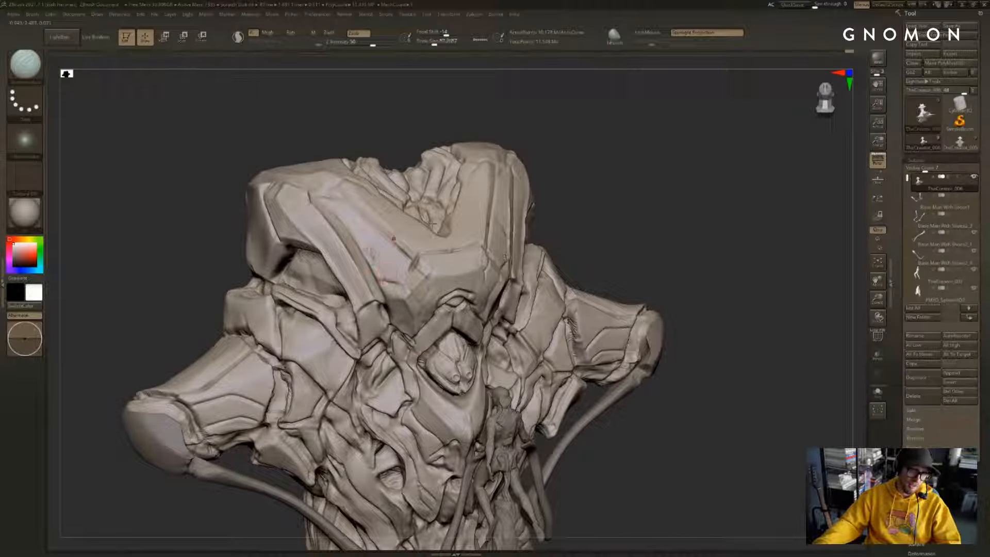
{"action": "left_click_drag", "start_coordinate": [639, 186], "coordinate": [611, 155]}
{"action": "left_click_drag", "start_coordinate": [671, 135], "coordinate": [665, 144]}
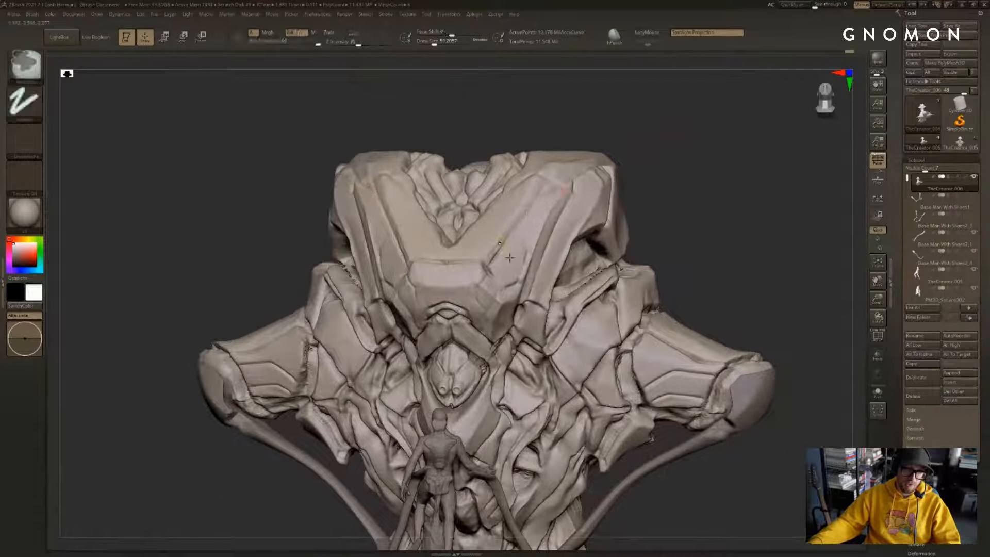
{"action": "mouse_move", "coordinate": [508, 286]}
{"action": "left_mouse_down"}
{"action": "mouse_move", "coordinate": [527, 251]}
{"action": "mouse_move", "coordinate": [521, 276]}
{"action": "mouse_move", "coordinate": [523, 263]}
{"action": "left_mouse_up"}
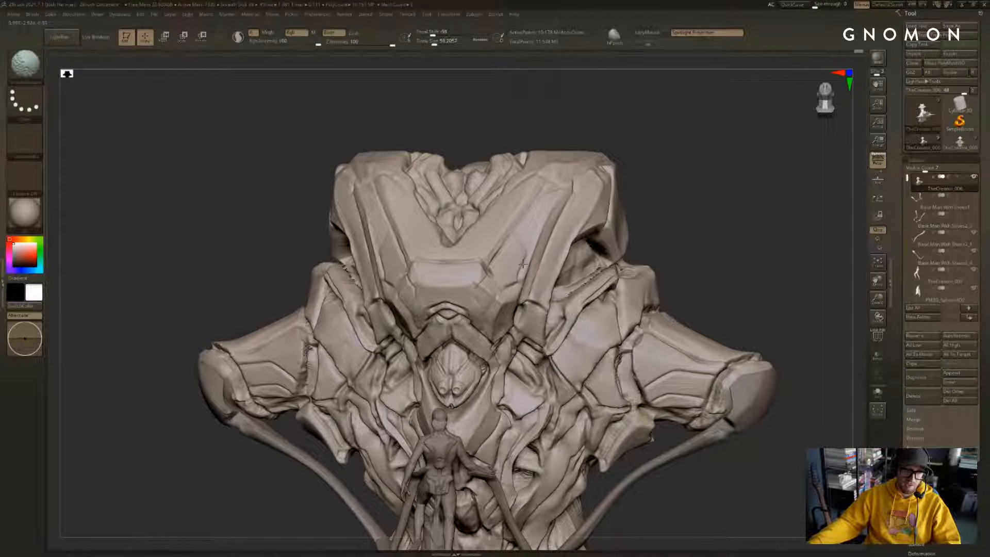
Step: Carve and smooth a crease beside the hooded arch above the small central face with a smaller Dam Standard brush, redoing the first strokes
{"action": "mouse_move", "coordinate": [696, 209]}
{"action": "left_mouse_down"}
{"action": "mouse_move", "coordinate": [700, 231]}
{"action": "mouse_move", "coordinate": [489, 255]}
{"action": "left_mouse_up"}
{"action": "mouse_move", "coordinate": [490, 255]}
{"action": "right_mouse_down", "text": "alt"}
{"action": "mouse_move", "coordinate": [545, 230]}
{"action": "mouse_move", "coordinate": [526, 217]}
{"action": "mouse_move", "coordinate": [534, 232]}
{"action": "mouse_move", "coordinate": [564, 206]}
{"action": "right_mouse_up", "text": "alt"}
{"action": "left_click_drag", "start_coordinate": [545, 231], "coordinate": [551, 228]}
{"action": "key", "text": "bracketleft"}
{"action": "key", "text": "bracketleft"}
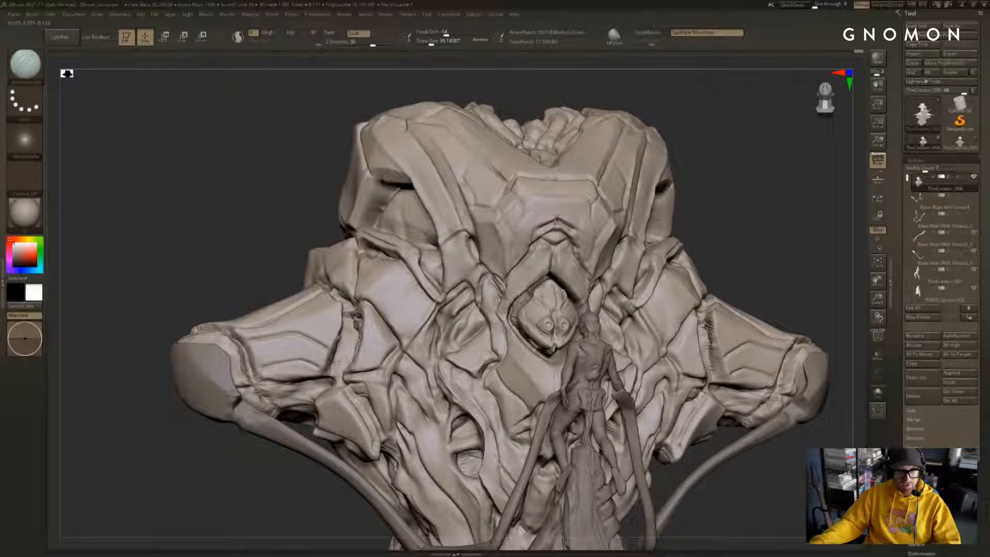
{"action": "key", "text": "ctrl+z"}
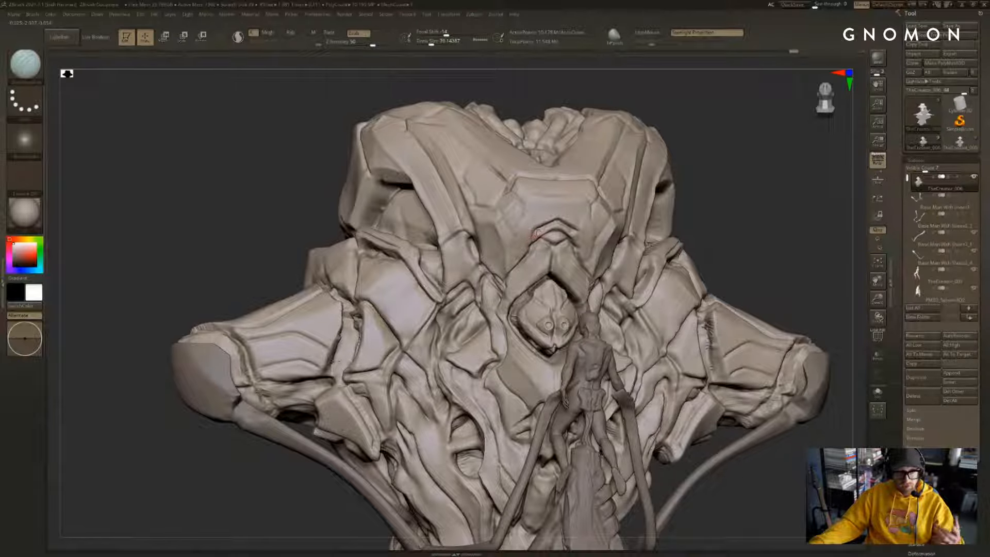
{"action": "key", "text": "ctrl+z"}
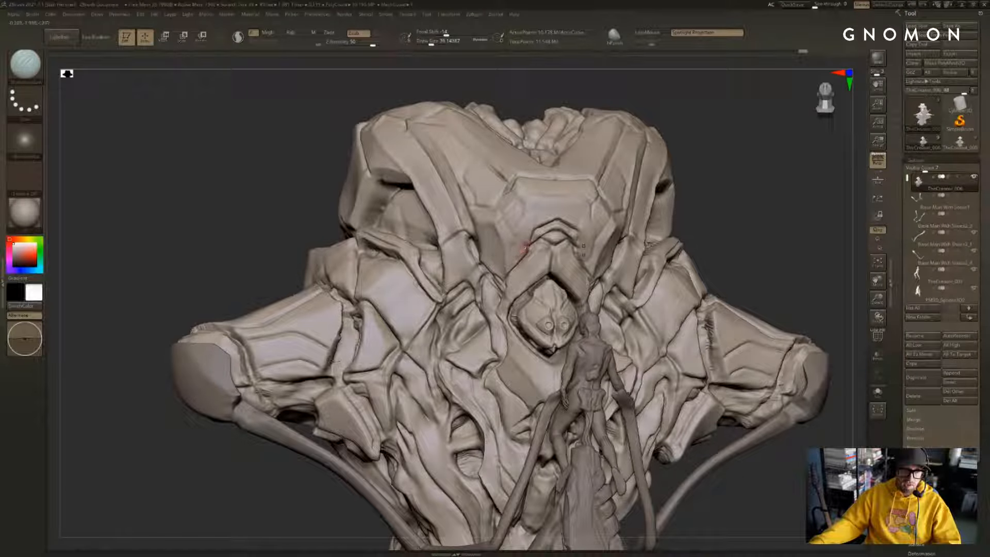
{"action": "left_click_drag", "start_coordinate": [731, 189], "coordinate": [769, 191]}
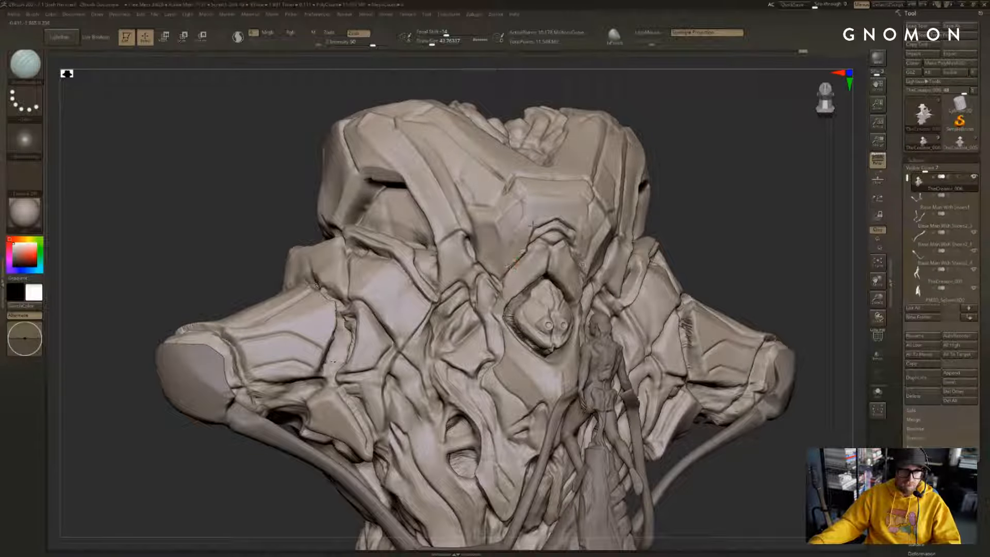
{"action": "mouse_move", "coordinate": [511, 266]}
{"action": "left_mouse_down", "text": "shift"}
{"action": "mouse_move", "coordinate": [531, 226]}
{"action": "mouse_move", "coordinate": [506, 268]}
{"action": "left_mouse_up", "text": "shift"}
{"action": "right_click_drag", "start_coordinate": [551, 224], "coordinate": [445, 192]}
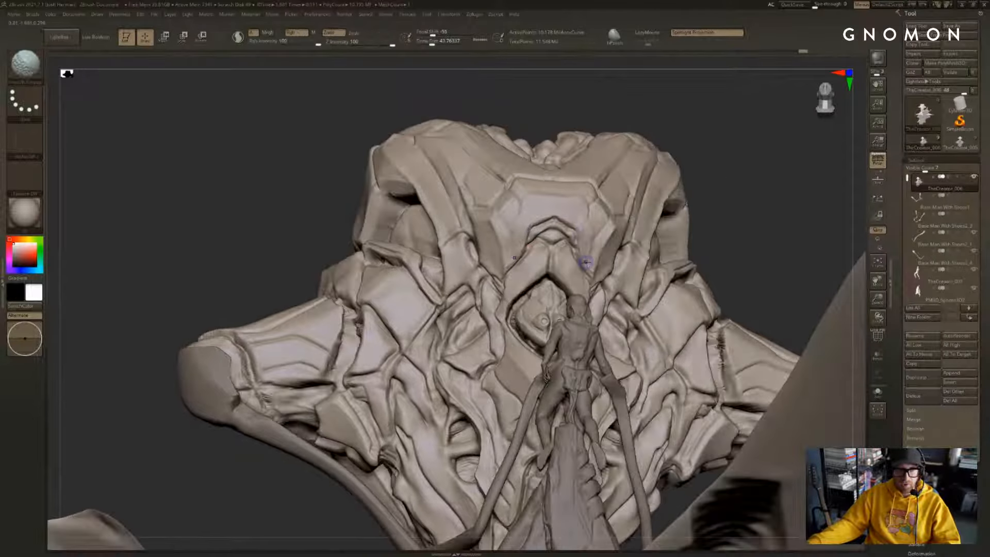
{"action": "right_click_drag", "start_coordinate": [720, 201], "coordinate": [450, 232]}
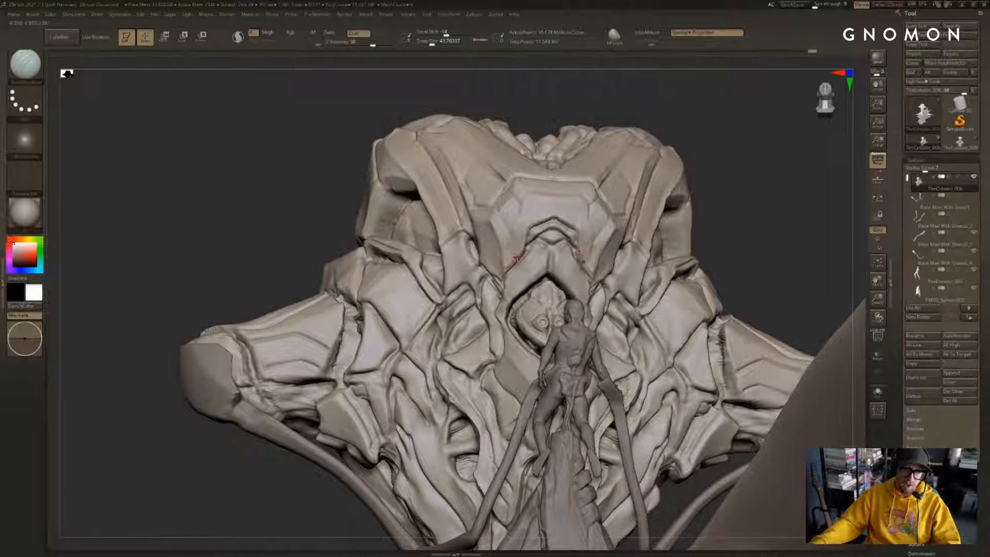
{"action": "left_click_drag", "start_coordinate": [517, 257], "coordinate": [521, 254], "text": "shift"}
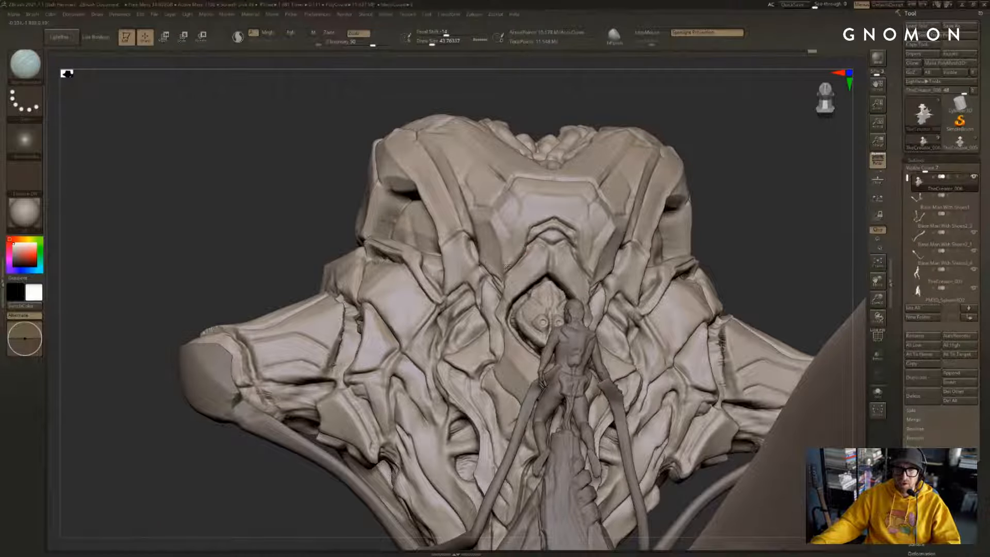
Step: Isolate the head from the attached figure and polish the facet beside the brow with the hPolish brush
{"action": "left_click_drag", "start_coordinate": [821, 161], "coordinate": [599, 217]}
{"action": "key", "text": "shift+alt+s"}
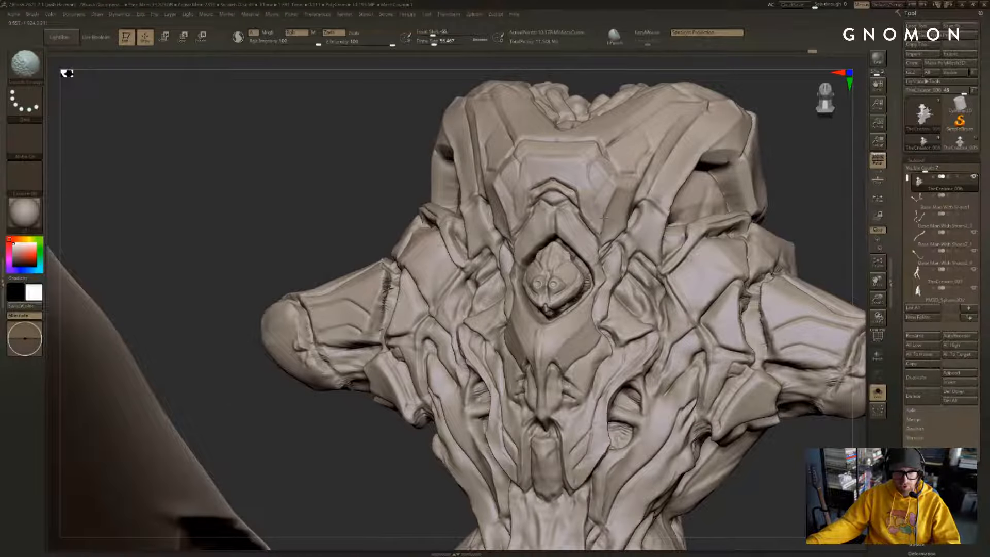
{"action": "key", "text": "b"}
{"action": "key", "text": "p"}
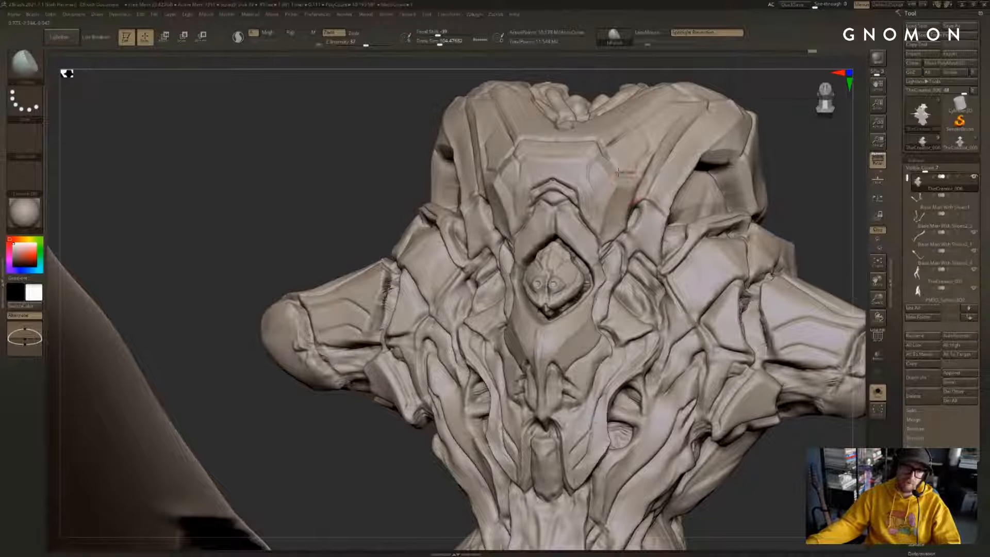
Step: Deepen and smooth the angular crease where the forehead panels meet the brow's outer corners, using Dam Standard
{"action": "left_click_drag", "start_coordinate": [817, 133], "coordinate": [738, 188]}
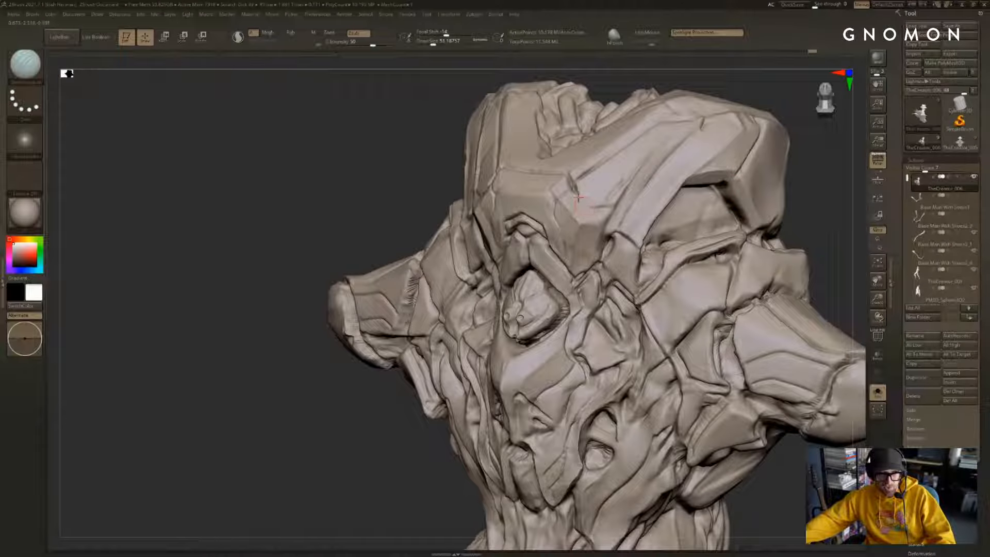
{"action": "left_click_drag", "start_coordinate": [584, 207], "coordinate": [585, 204], "text": "shift"}
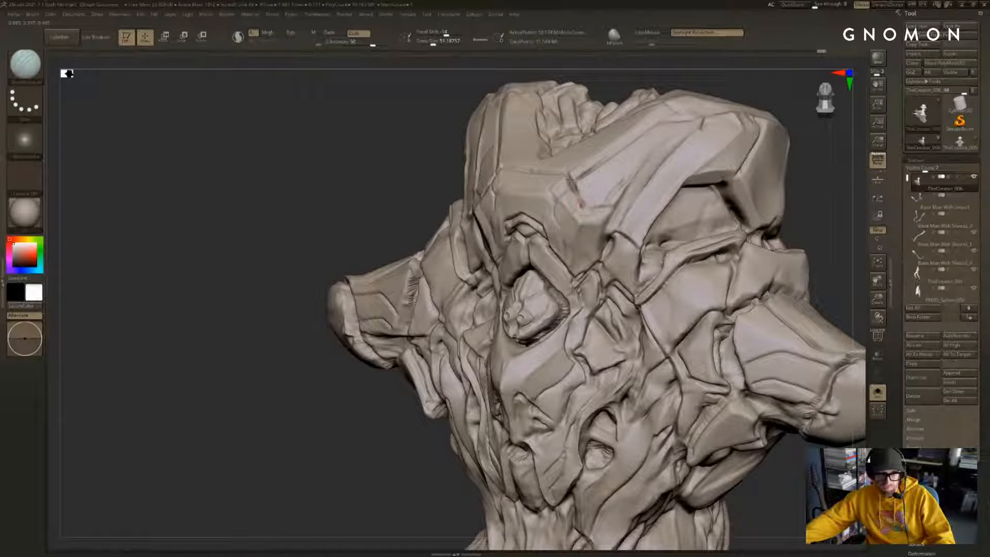
{"action": "mouse_move", "coordinate": [797, 154]}
{"action": "left_mouse_down"}
{"action": "mouse_move", "coordinate": [830, 185]}
{"action": "mouse_move", "coordinate": [848, 183]}
{"action": "left_mouse_up"}
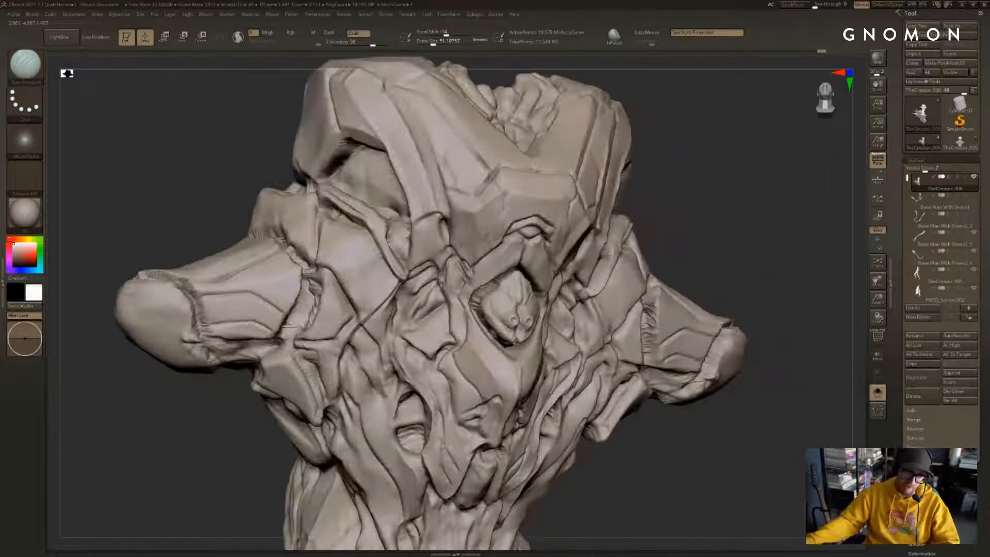
{"action": "left_click_drag", "start_coordinate": [722, 206], "coordinate": [820, 212]}
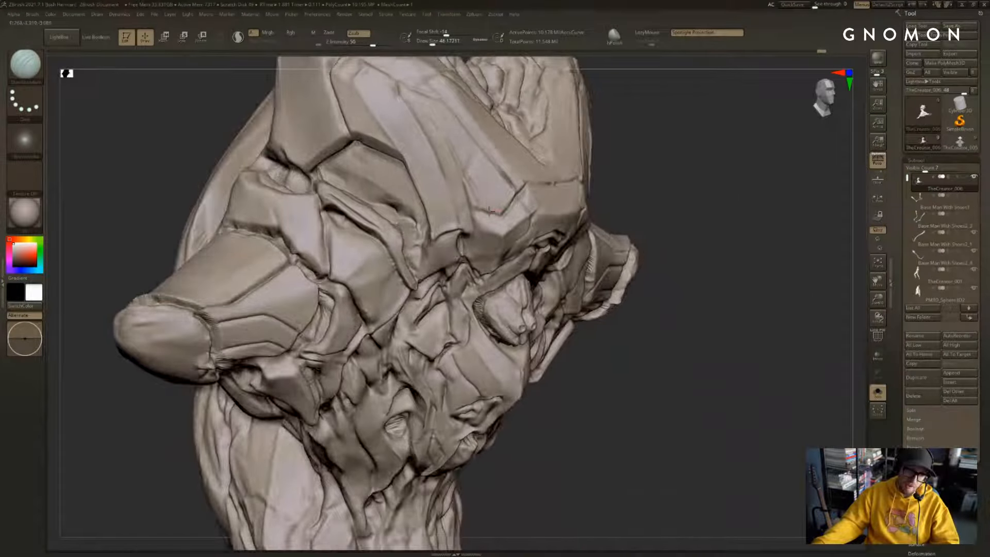
{"action": "left_click_drag", "start_coordinate": [477, 209], "coordinate": [498, 218], "text": "shift"}
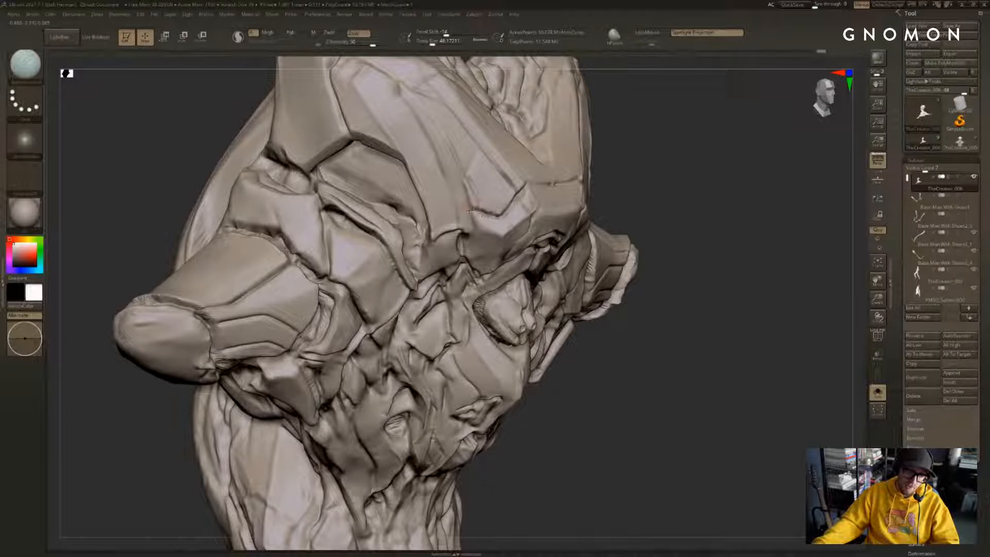
{"action": "left_click_drag", "start_coordinate": [722, 217], "coordinate": [618, 211]}
{"action": "mouse_move", "coordinate": [804, 217]}
{"action": "left_mouse_down"}
{"action": "mouse_move", "coordinate": [815, 241]}
{"action": "mouse_move", "coordinate": [804, 196]}
{"action": "mouse_move", "coordinate": [672, 208]}
{"action": "left_mouse_up"}
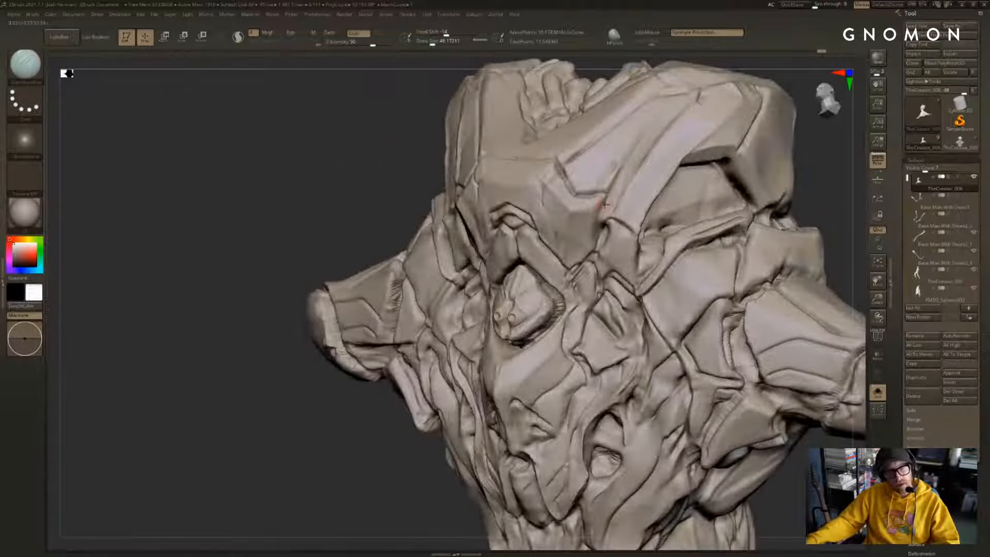
{"action": "left_click_drag", "start_coordinate": [608, 199], "coordinate": [605, 193], "text": "shift"}
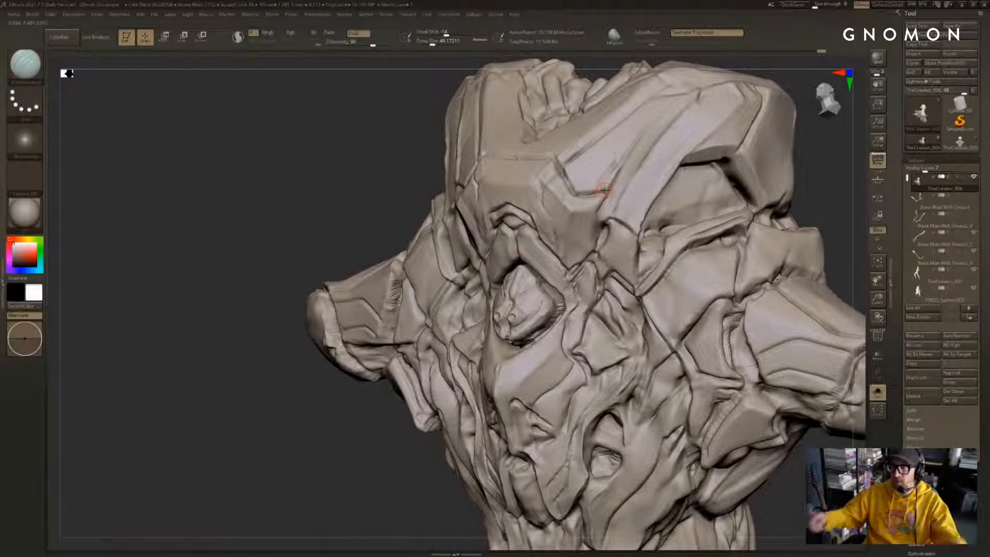
Step: Cut short notch lines into the forehead plates above their angular lower panels with a smaller Dam Standard brush
{"action": "left_click_drag", "start_coordinate": [307, 190], "coordinate": [392, 192]}
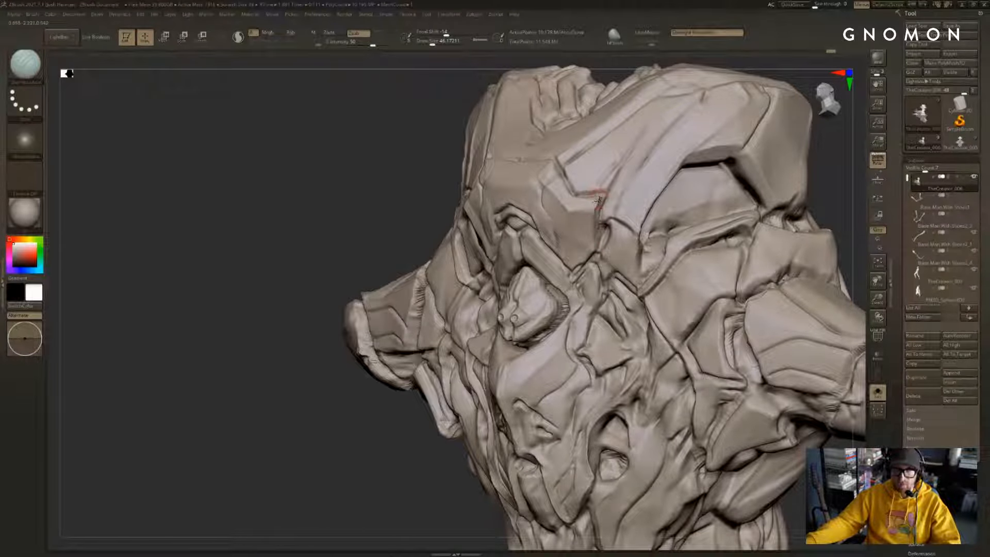
{"action": "left_click_drag", "start_coordinate": [300, 371], "coordinate": [235, 425], "text": "alt"}
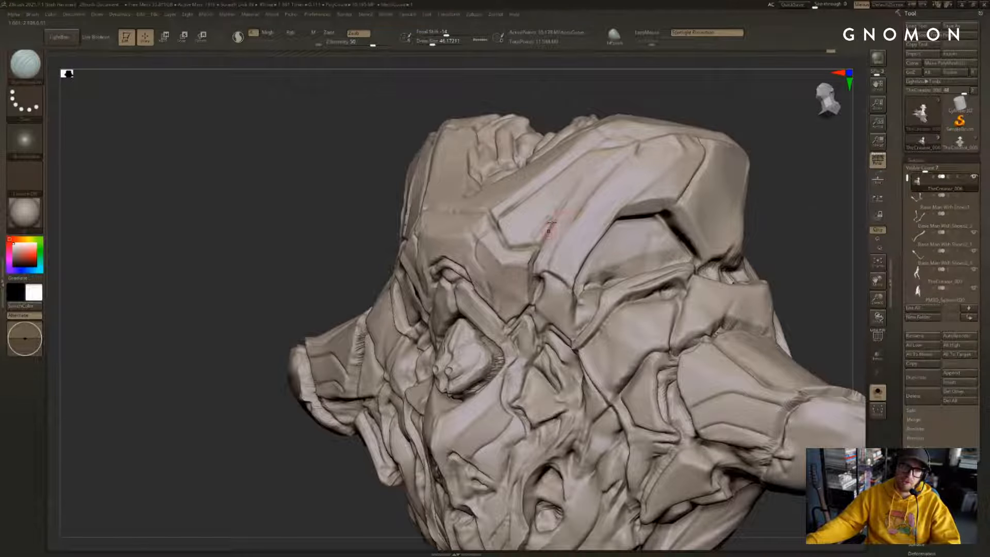
{"action": "left_click_drag", "start_coordinate": [672, 101], "coordinate": [701, 113]}
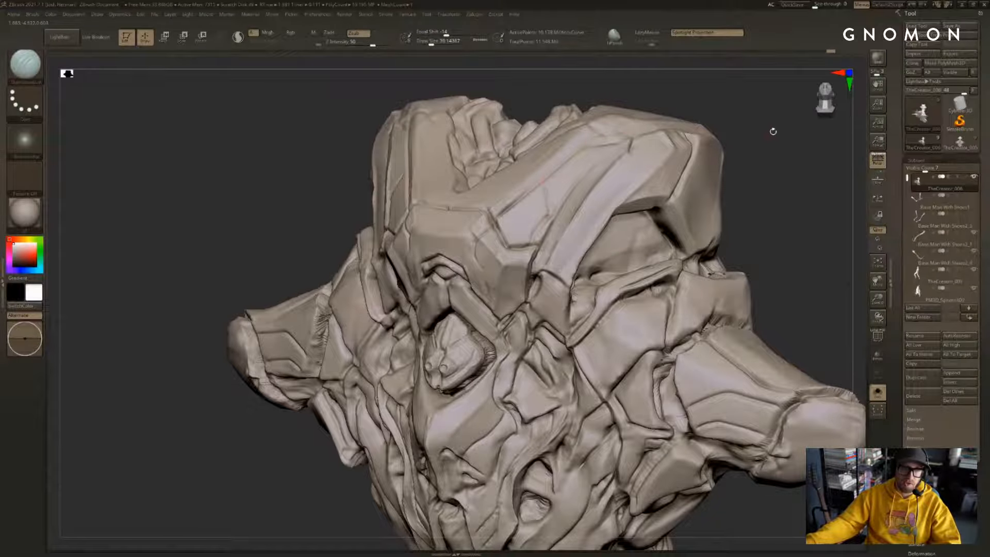
{"action": "mouse_move", "coordinate": [773, 131]}
{"action": "left_mouse_down"}
{"action": "mouse_move", "coordinate": [740, 133]}
{"action": "mouse_move", "coordinate": [743, 140]}
{"action": "mouse_move", "coordinate": [548, 211]}
{"action": "left_mouse_up"}
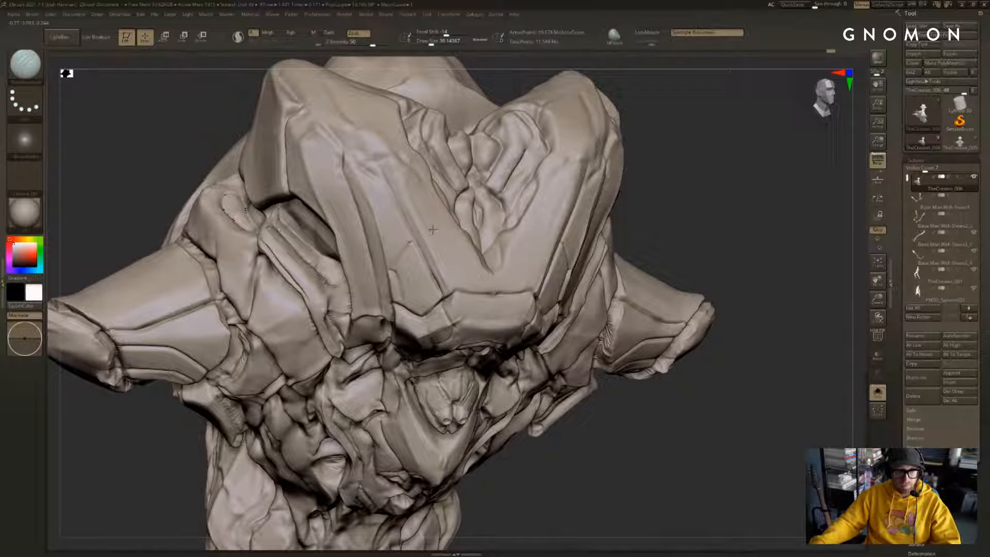
{"action": "left_click_drag", "start_coordinate": [694, 153], "coordinate": [679, 193], "text": "alt"}
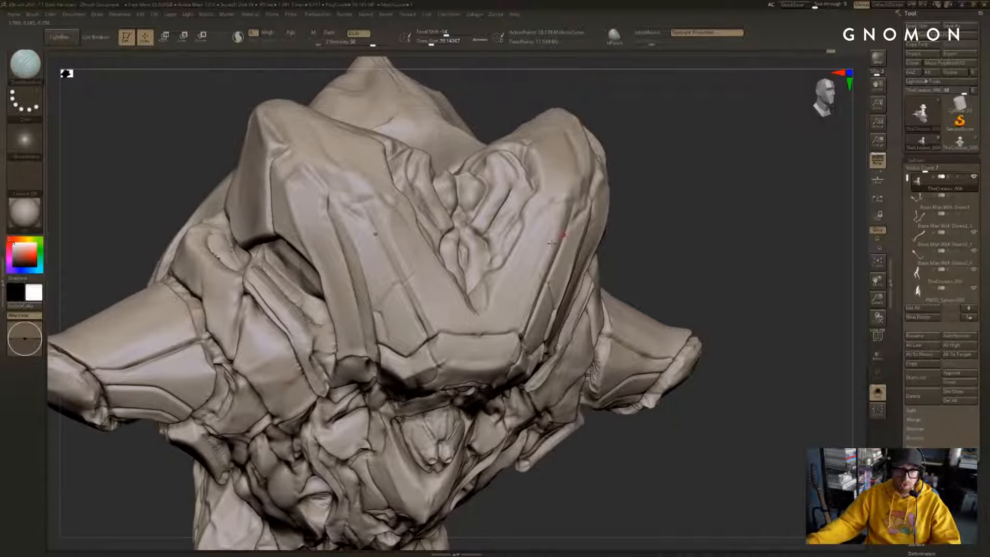
{"action": "left_click_drag", "start_coordinate": [533, 270], "coordinate": [526, 260]}
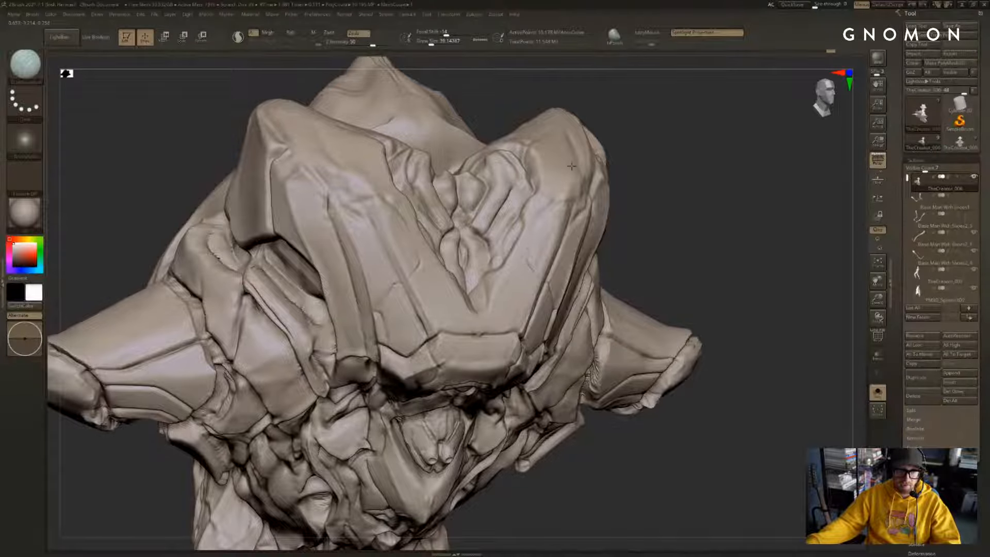
{"action": "left_click_drag", "start_coordinate": [631, 198], "coordinate": [597, 185]}
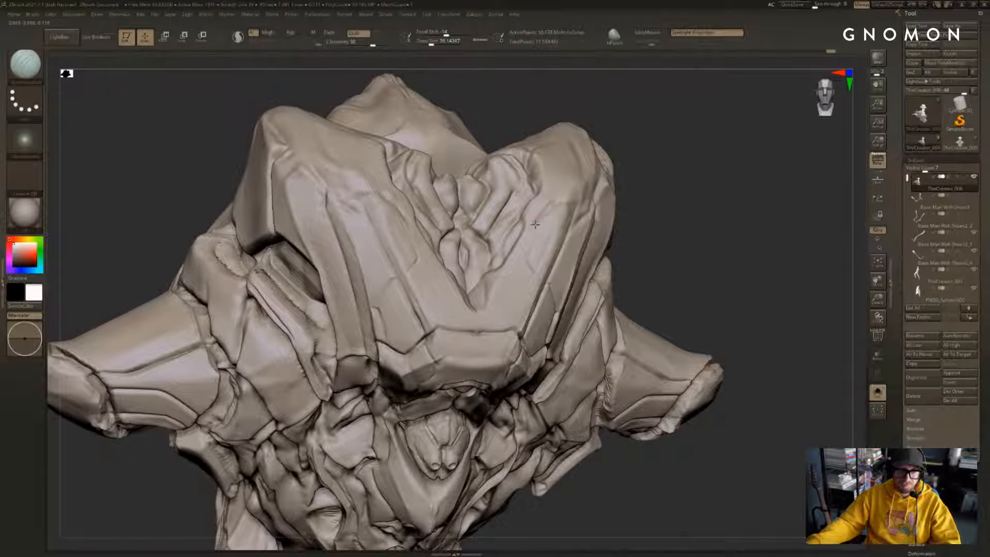
{"action": "mouse_move", "coordinate": [724, 199]}
{"action": "left_mouse_down"}
{"action": "mouse_move", "coordinate": [752, 190]}
{"action": "mouse_move", "coordinate": [723, 155]}
{"action": "mouse_move", "coordinate": [731, 150]}
{"action": "mouse_move", "coordinate": [696, 147]}
{"action": "mouse_move", "coordinate": [721, 175]}
{"action": "mouse_move", "coordinate": [711, 168]}
{"action": "left_mouse_up"}
Step: Switch to the browser, open the zbro Gumroad store from the search results, and view the ZBrush Custom Matcap #10 preview images
{"action": "left_click", "coordinate": [38, 223]}
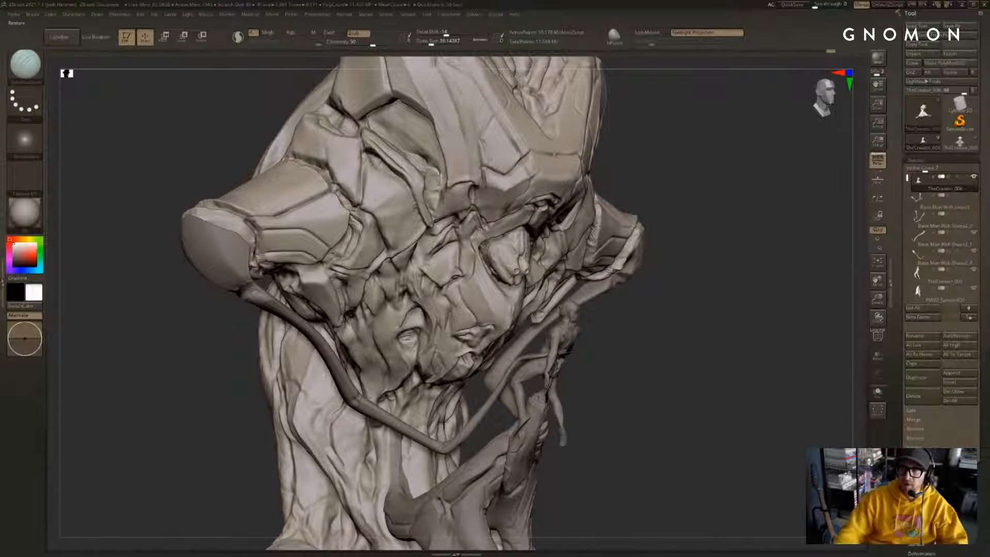
{"action": "left_click_drag", "start_coordinate": [989, 117], "coordinate": [588, 101]}
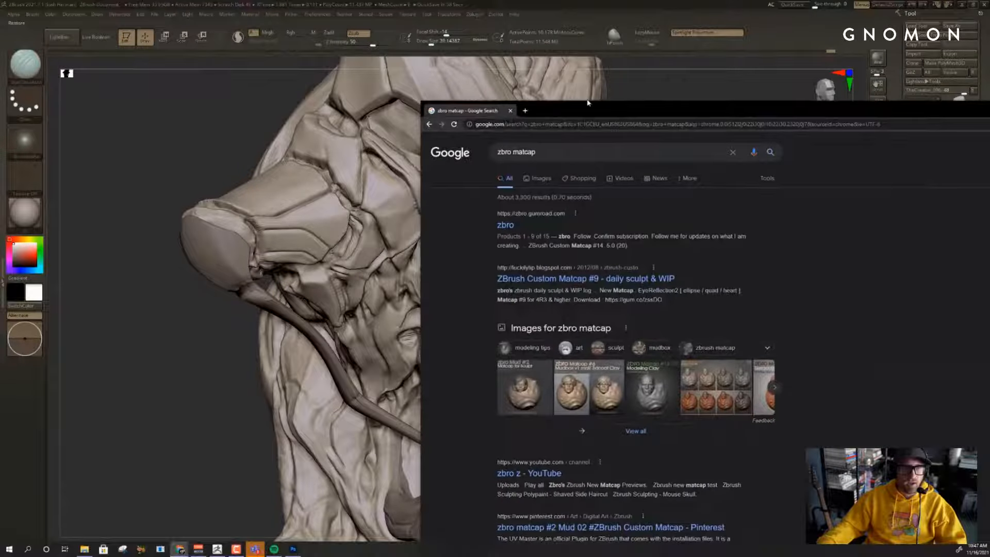
{"action": "double_click", "coordinate": [591, 105]}
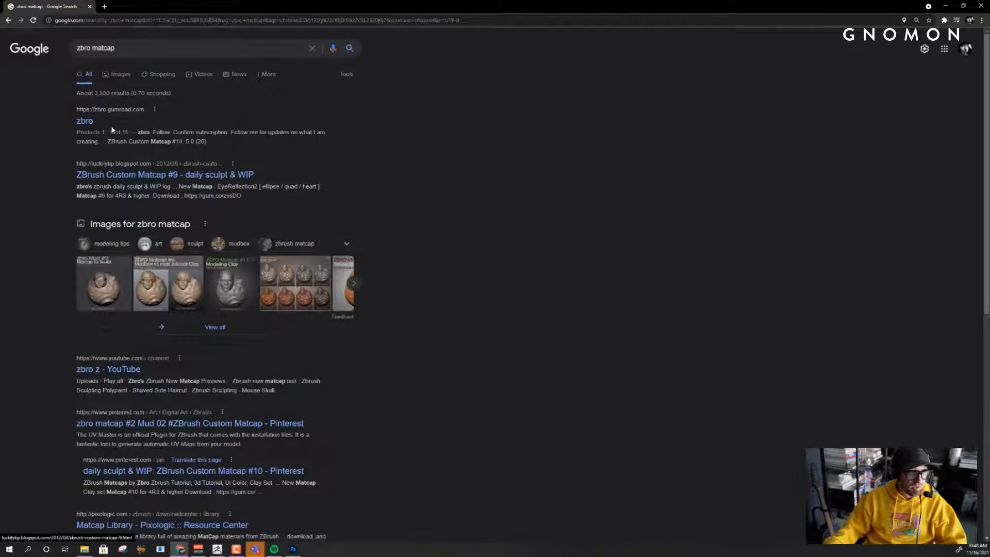
{"action": "left_click", "coordinate": [84, 121]}
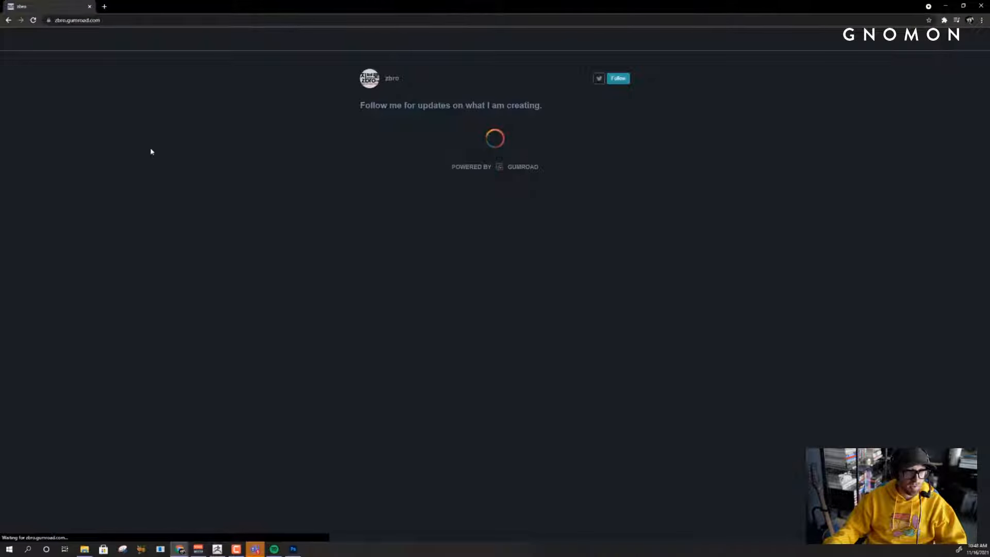
{"action": "left_click", "coordinate": [607, 324]}
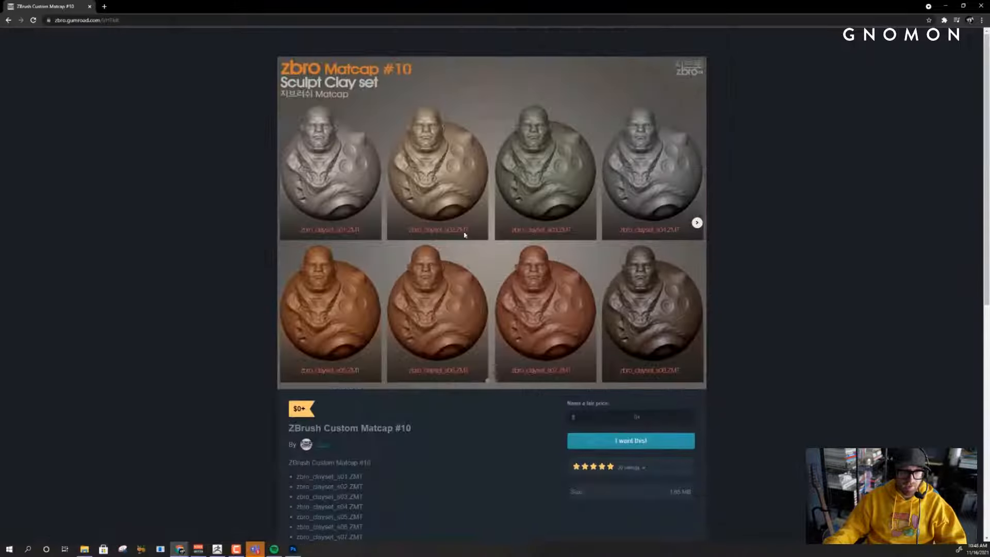
{"action": "left_click", "coordinate": [697, 222]}
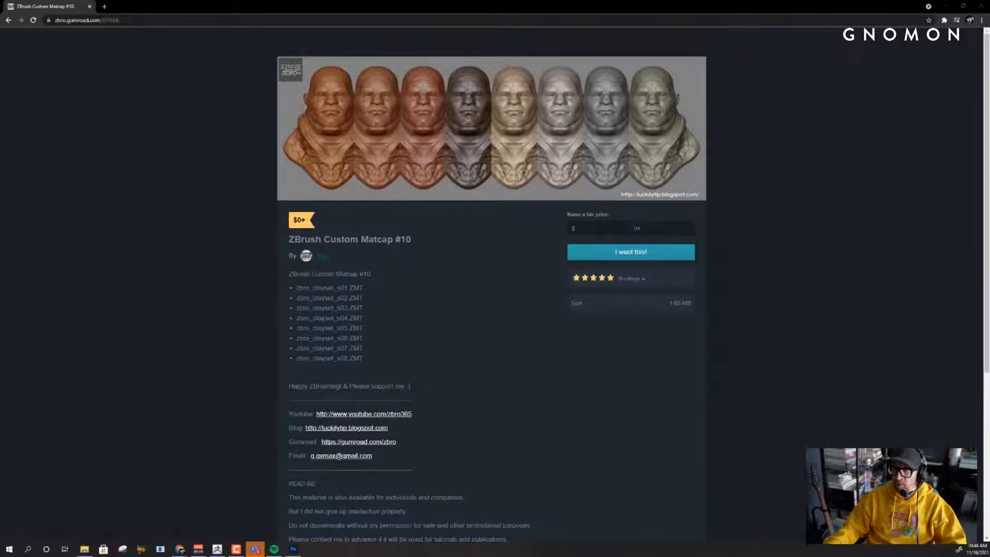
Step: Switch back to ZBrush and try the orange clay matcap and the blue-grey matcap on the sculpt
{"action": "key", "text": "alt+Tab"}
{"action": "left_click", "coordinate": [29, 214]}
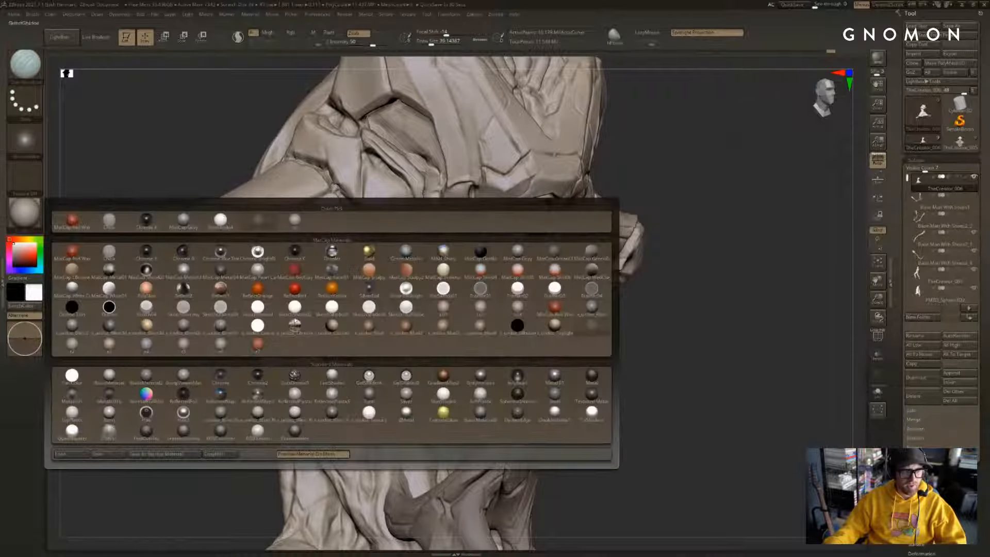
{"action": "left_click", "coordinate": [259, 343]}
{"action": "left_click", "coordinate": [28, 214]}
{"action": "left_click", "coordinate": [150, 325]}
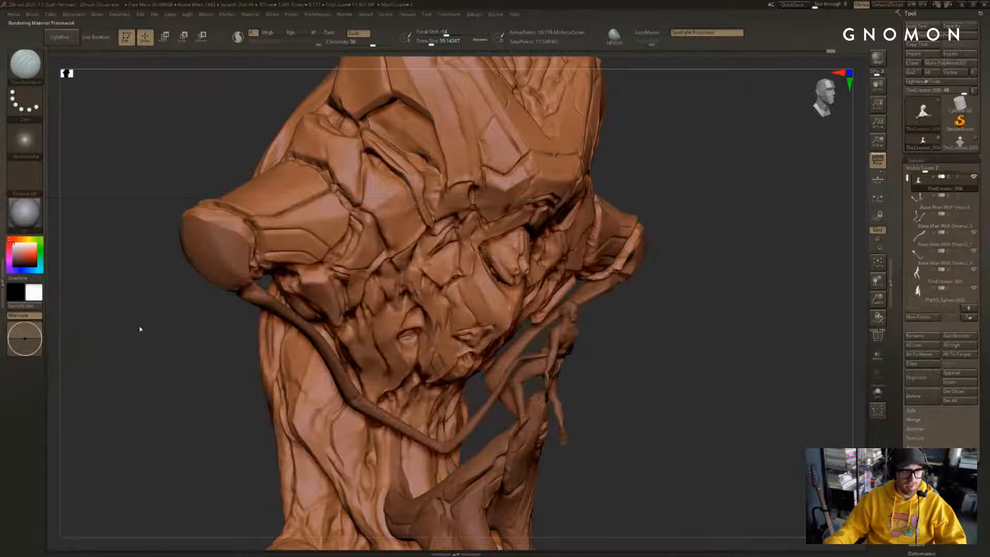
{"action": "left_click_drag", "start_coordinate": [139, 329], "coordinate": [118, 313]}
Step: Switch to the browser to look over the zbro store's product listing, and return to ZBrush
{"action": "key", "text": "alt+Tab"}
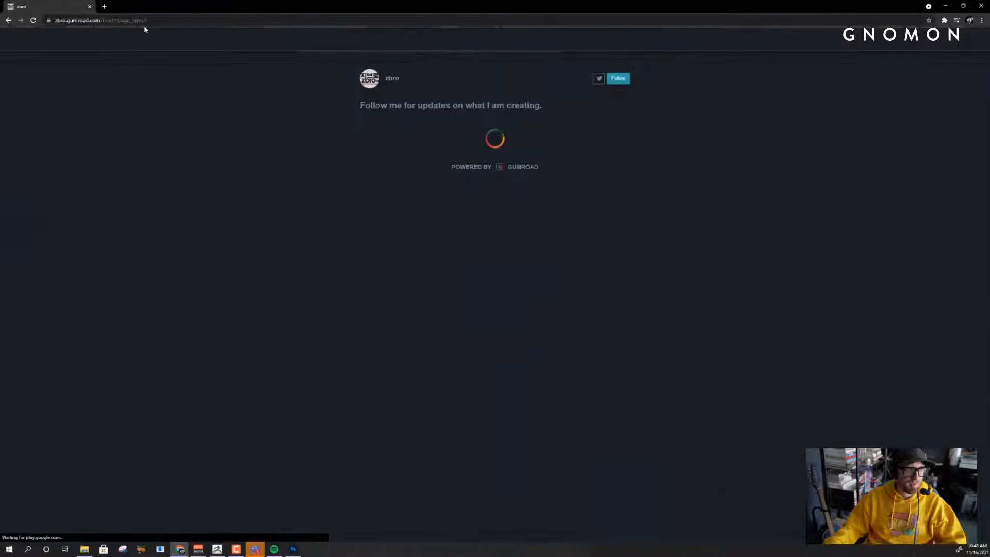
{"action": "left_click", "coordinate": [159, 20]}
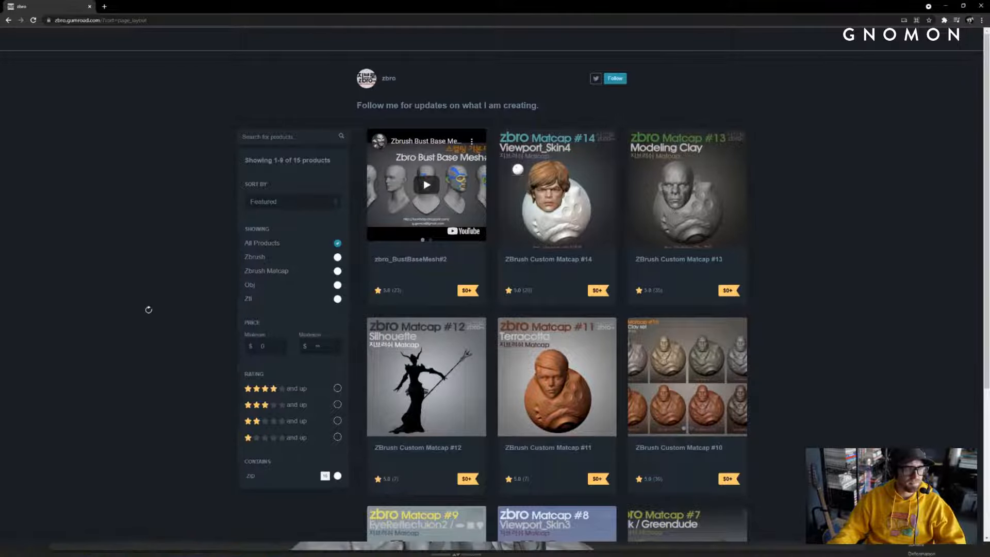
{"action": "key", "text": "alt+Tab"}
Step: Try the greenish-grey and neutral grey clay matcaps on the sculpt, and restore the warm beige-grey material
{"action": "left_click", "coordinate": [25, 212]}
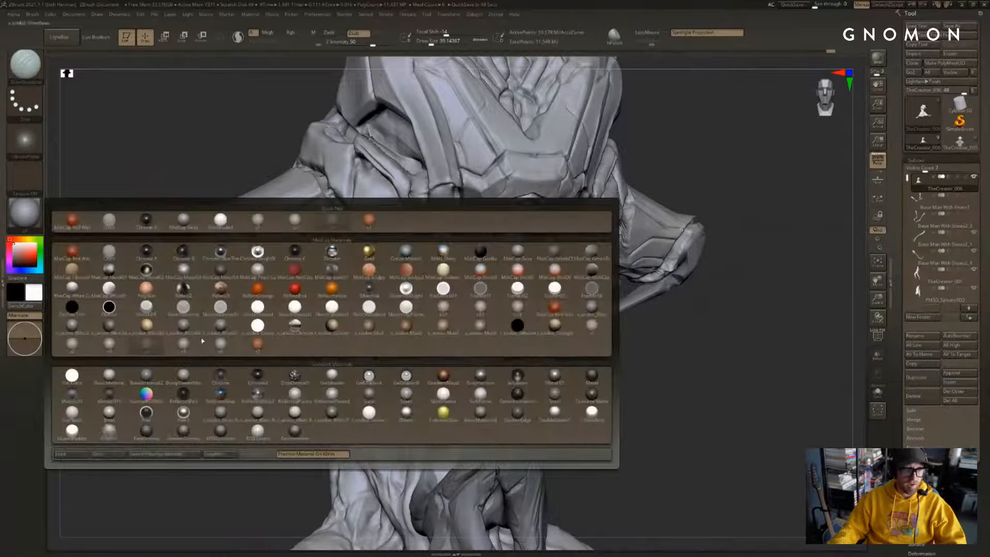
{"action": "left_click", "coordinate": [159, 387]}
{"action": "left_click_drag", "start_coordinate": [159, 386], "coordinate": [103, 335]}
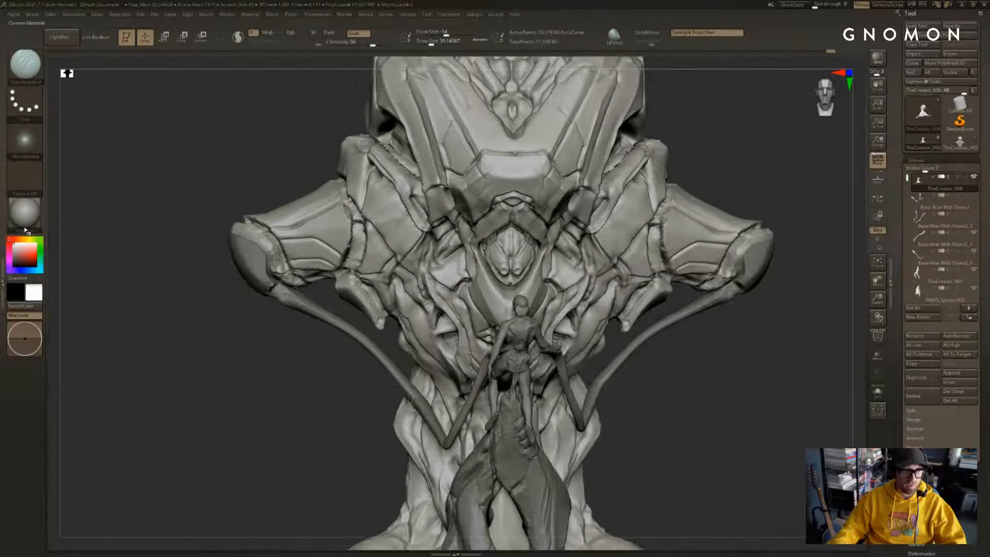
{"action": "left_click", "coordinate": [25, 211]}
{"action": "left_click", "coordinate": [178, 349]}
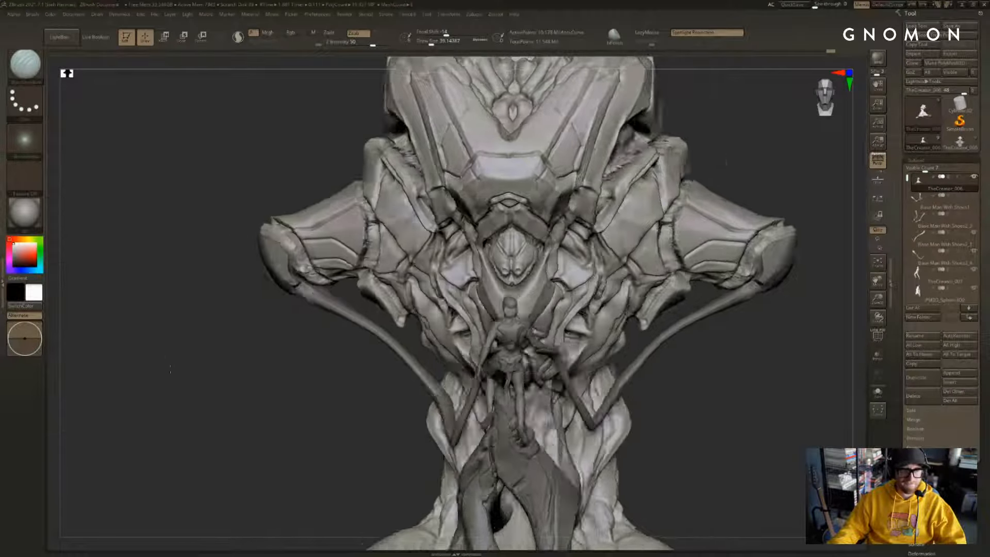
{"action": "mouse_move", "coordinate": [178, 355]}
{"action": "left_mouse_down"}
{"action": "mouse_move", "coordinate": [227, 382]}
{"action": "mouse_move", "coordinate": [178, 369]}
{"action": "left_mouse_up"}
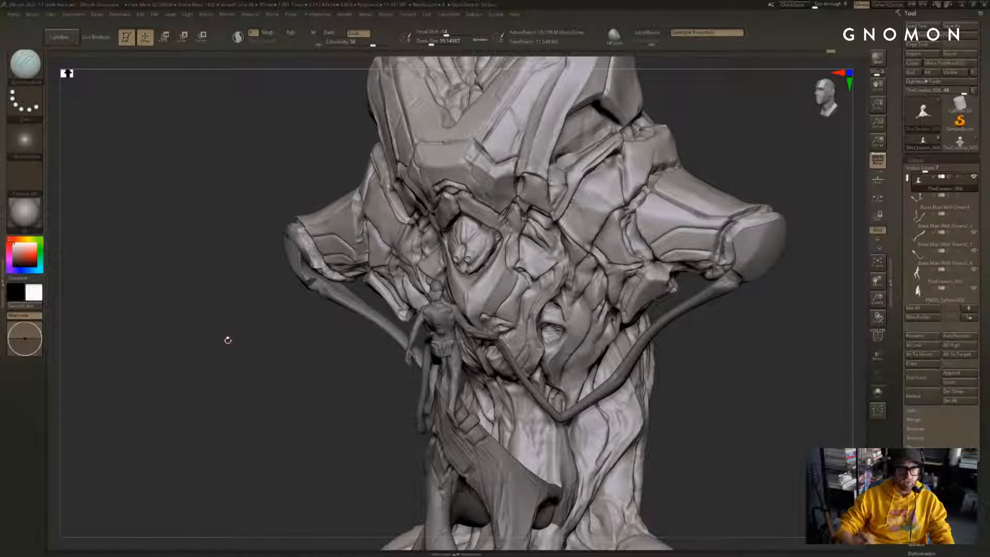
{"action": "left_click", "coordinate": [34, 211]}
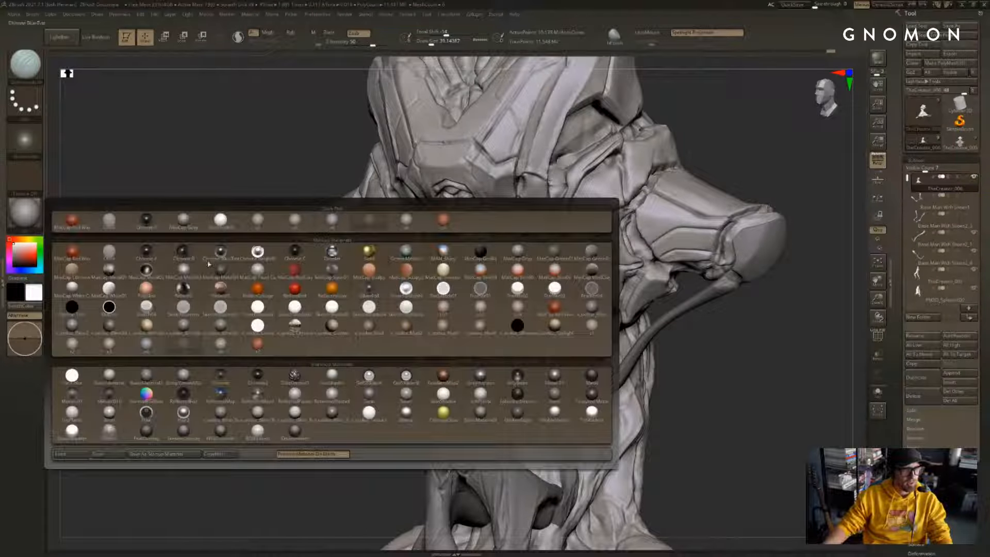
{"action": "left_click", "coordinate": [494, 305]}
Step: Isolate the head from the attached figure and set up the TrimDynamic brush with a draw size of about 90
{"action": "mouse_move", "coordinate": [738, 385]}
{"action": "left_mouse_down", "text": "alt"}
{"action": "mouse_move", "coordinate": [698, 398]}
{"action": "mouse_move", "coordinate": [680, 389]}
{"action": "mouse_move", "coordinate": [689, 397]}
{"action": "mouse_move", "coordinate": [605, 484]}
{"action": "mouse_move", "coordinate": [616, 342]}
{"action": "mouse_move", "coordinate": [660, 363]}
{"action": "left_mouse_up", "text": "alt"}
{"action": "key", "text": "alt+s"}
{"action": "key", "text": "b"}
{"action": "key", "text": "h"}
{"action": "key", "text": "p"}
{"action": "key", "text": "b"}
{"action": "key", "text": "t"}
{"action": "key", "text": "d"}
{"action": "key", "text": "s"}
{"action": "left_click", "coordinate": [606, 358]}
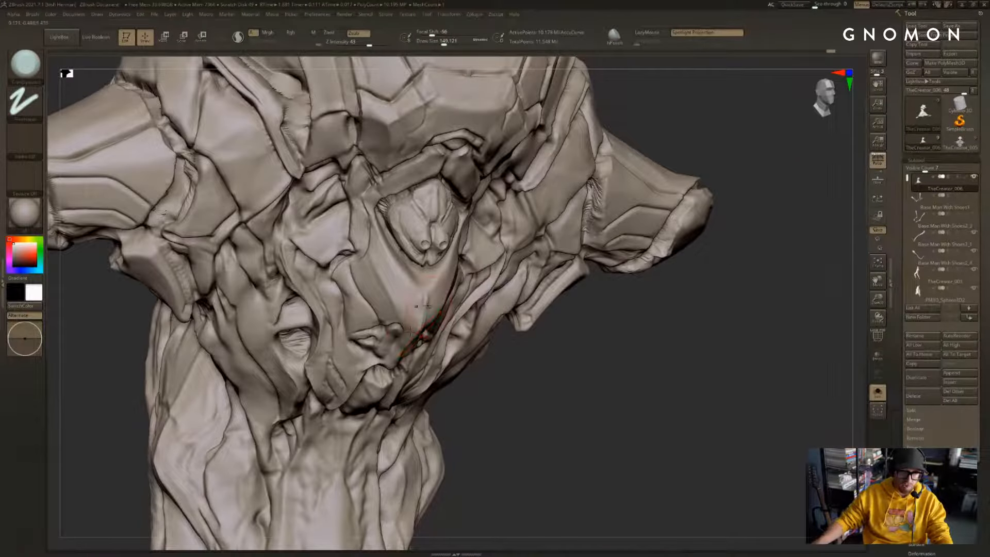
{"action": "left_click_drag", "start_coordinate": [505, 382], "coordinate": [481, 387]}
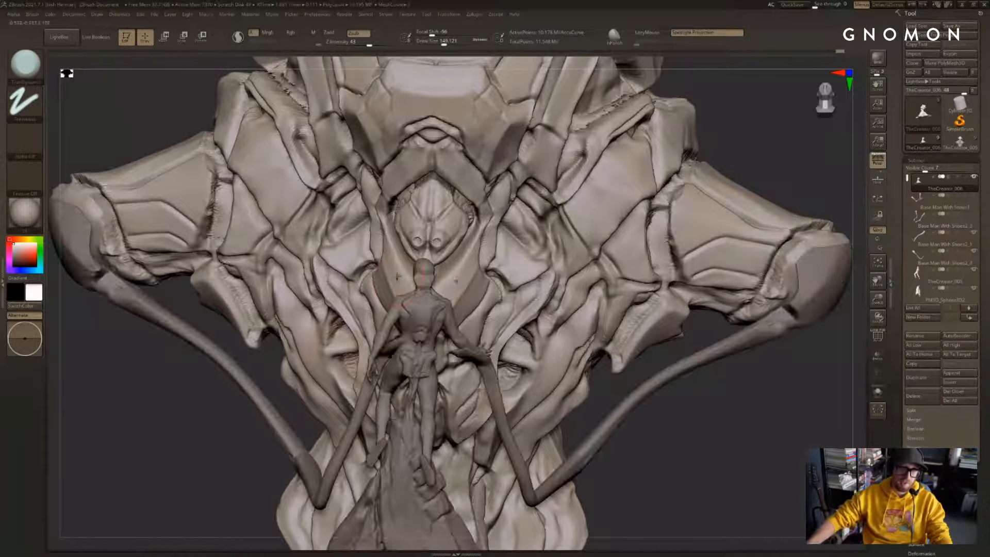
{"action": "key", "text": "s"}
{"action": "left_click", "coordinate": [416, 290]}
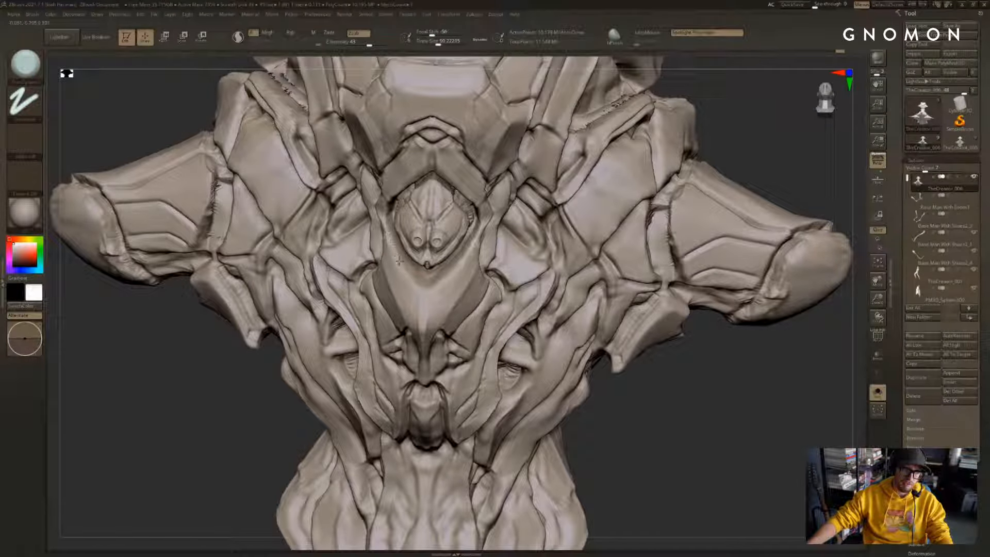
Step: Plane the facets of the pointed plate beneath the small central face with the TrimDynamic brush
{"action": "left_click_drag", "start_coordinate": [227, 416], "coordinate": [280, 360]}
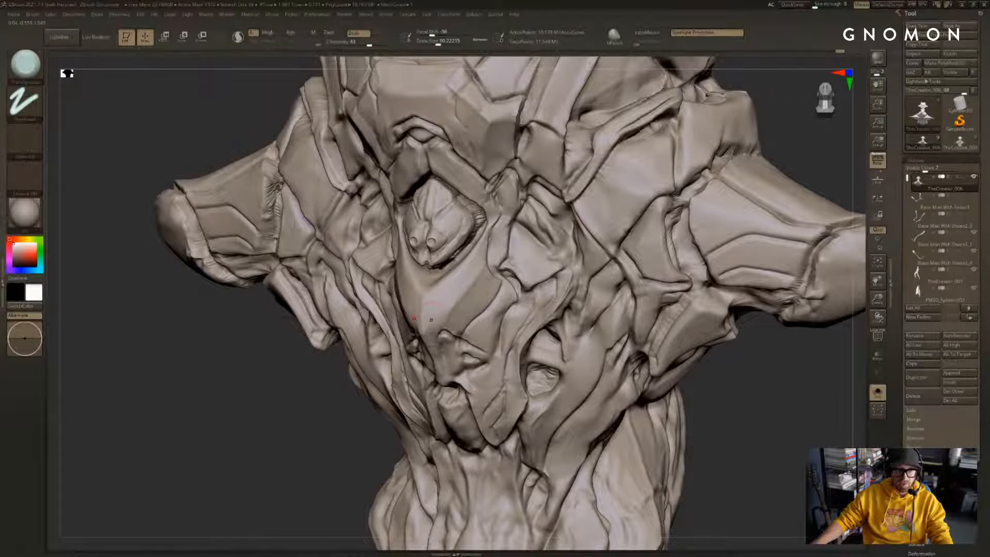
{"action": "left_click_drag", "start_coordinate": [340, 404], "coordinate": [372, 367]}
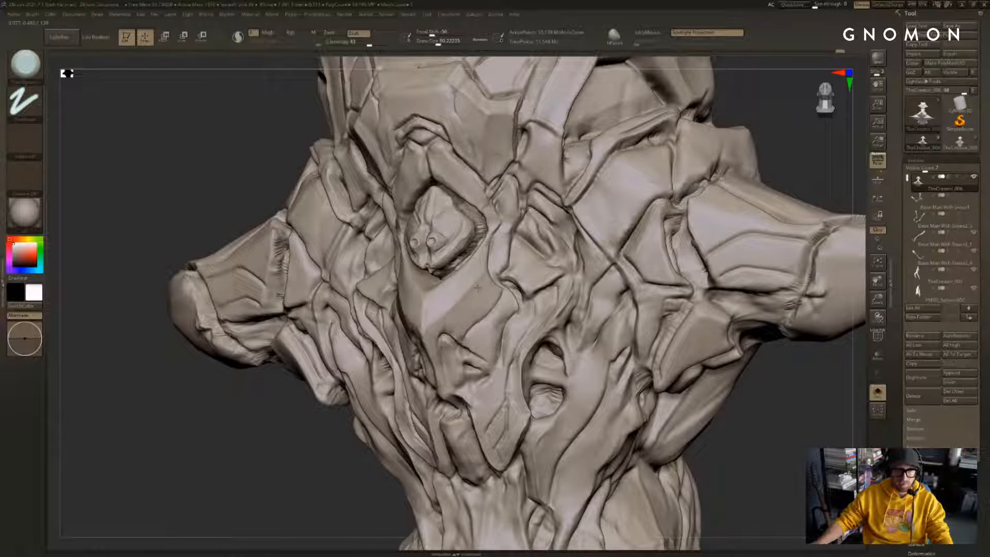
{"action": "left_click_drag", "start_coordinate": [316, 448], "coordinate": [300, 446]}
{"action": "left_click_drag", "start_coordinate": [242, 497], "coordinate": [350, 329]}
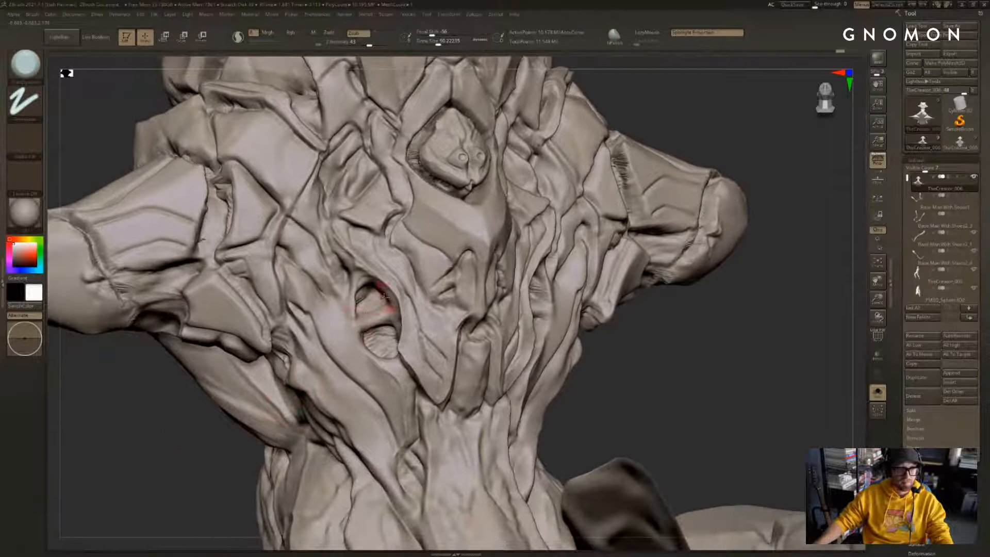
Step: Refine the rim of the cavity beside the lower face plates and smooth the surface next to it, rechecking the strokes with undo and redo
{"action": "left_click_drag", "start_coordinate": [384, 295], "coordinate": [361, 315]}
{"action": "mouse_move", "coordinate": [355, 352]}
{"action": "left_mouse_down", "text": "shift"}
{"action": "mouse_move", "coordinate": [378, 344]}
{"action": "mouse_move", "coordinate": [349, 333]}
{"action": "left_mouse_up", "text": "shift"}
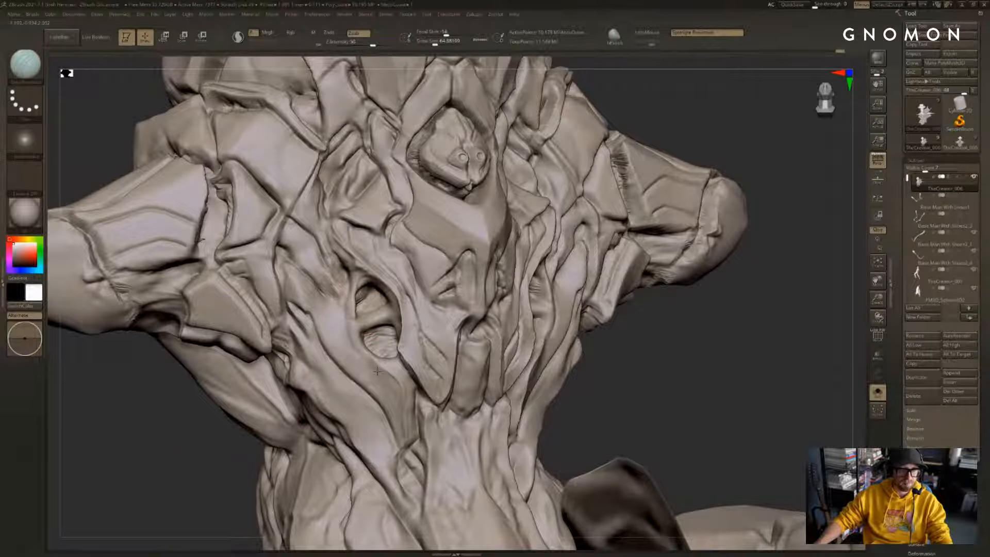
{"action": "left_click_drag", "start_coordinate": [676, 382], "coordinate": [691, 380]}
{"action": "key", "text": "ctrl+z"}
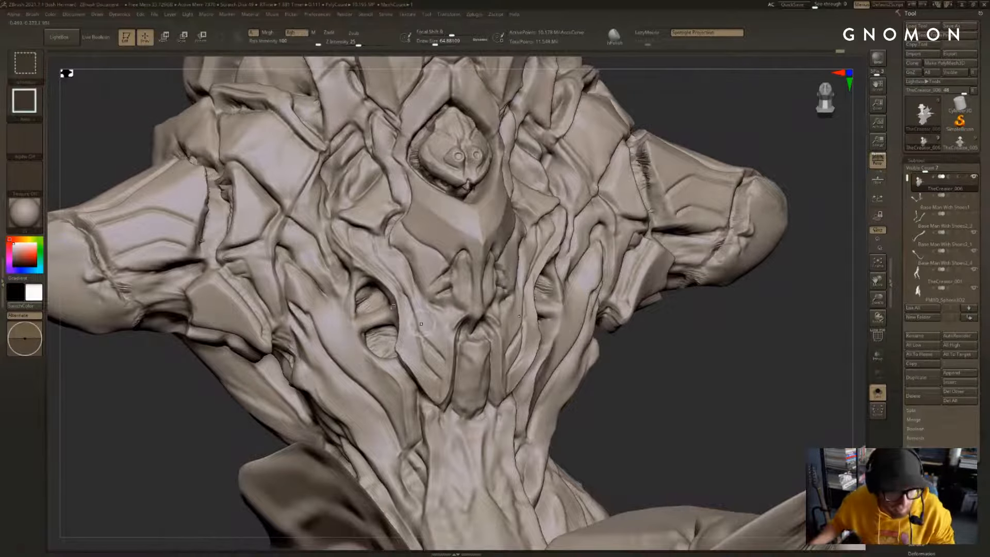
{"action": "key", "text": "ctrl+shift+z"}
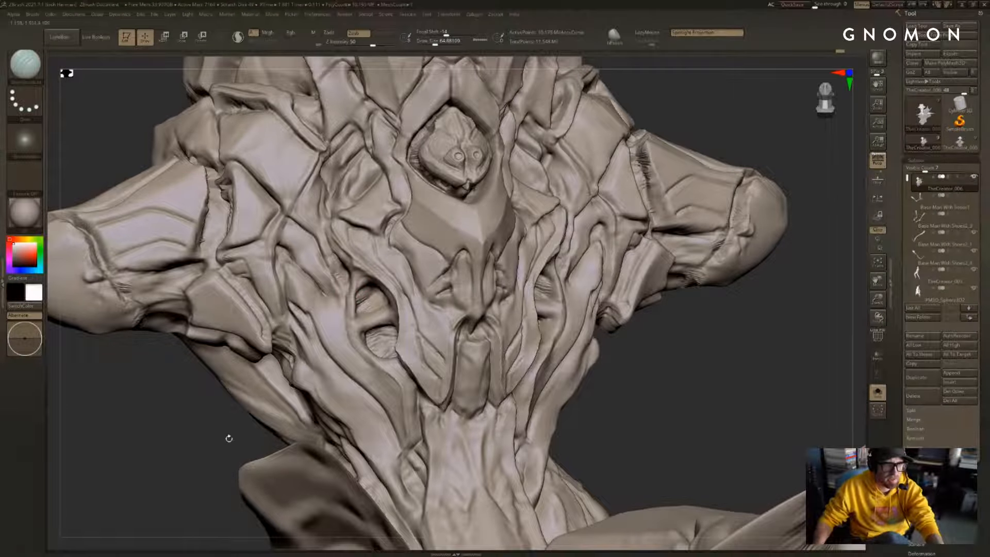
Step: Sharpen the crease between the cheek plate and the side stalk's base with a Dam Standard brush of about 46 and smooth it
{"action": "left_click_drag", "start_coordinate": [207, 456], "coordinate": [256, 389]}
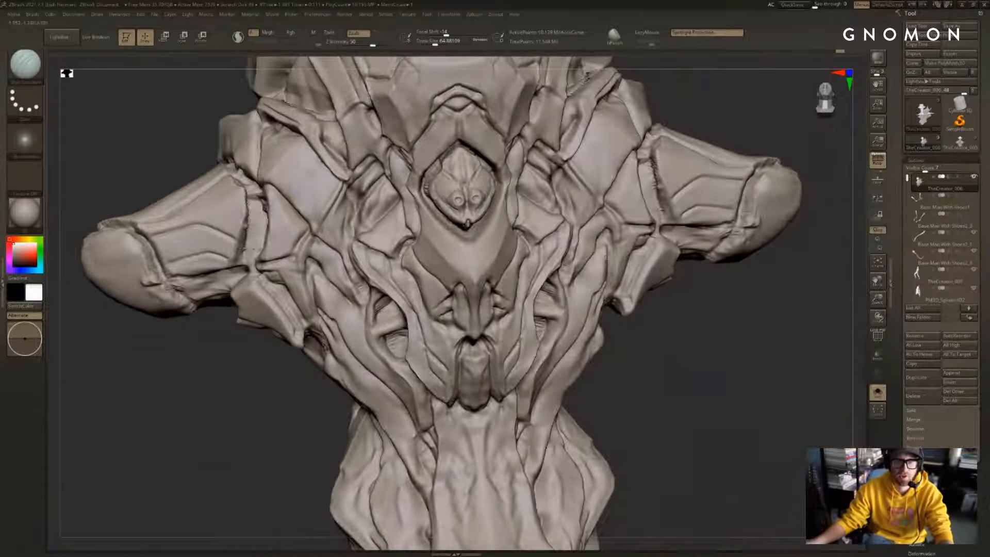
{"action": "mouse_move", "coordinate": [700, 310]}
{"action": "left_mouse_down"}
{"action": "mouse_move", "coordinate": [719, 289]}
{"action": "mouse_move", "coordinate": [776, 95]}
{"action": "mouse_move", "coordinate": [771, 144]}
{"action": "mouse_move", "coordinate": [762, 137]}
{"action": "mouse_move", "coordinate": [734, 154]}
{"action": "mouse_move", "coordinate": [768, 139]}
{"action": "left_mouse_up"}
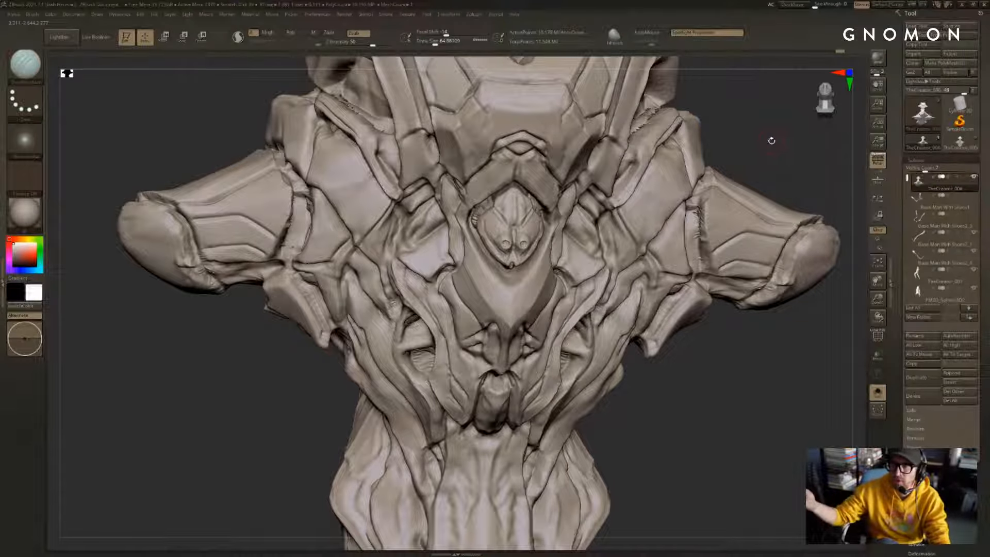
{"action": "mouse_move", "coordinate": [711, 177]}
{"action": "left_mouse_down"}
{"action": "mouse_move", "coordinate": [736, 177]}
{"action": "mouse_move", "coordinate": [738, 196]}
{"action": "mouse_move", "coordinate": [744, 188]}
{"action": "mouse_move", "coordinate": [647, 231]}
{"action": "left_mouse_up"}
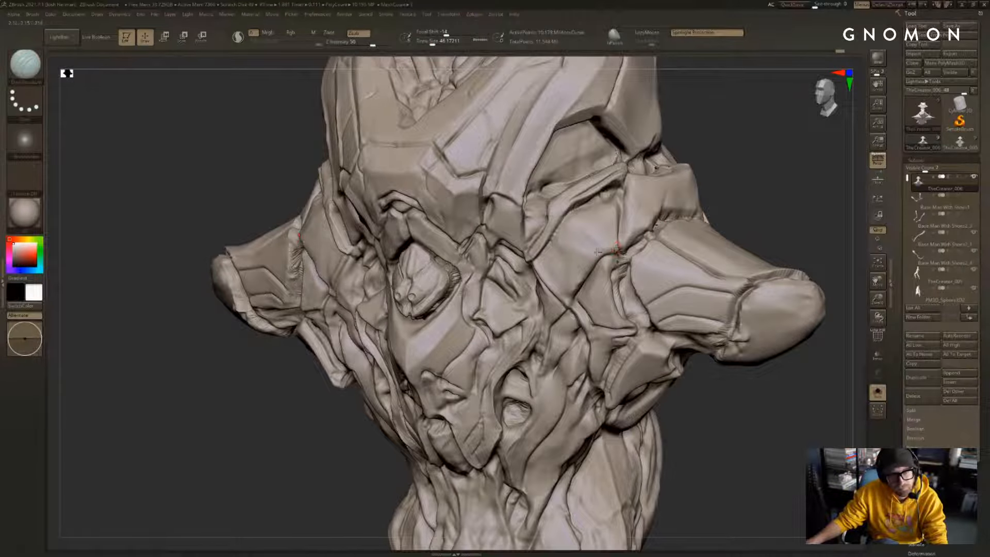
{"action": "left_click_drag", "start_coordinate": [571, 289], "coordinate": [584, 266], "text": "shift"}
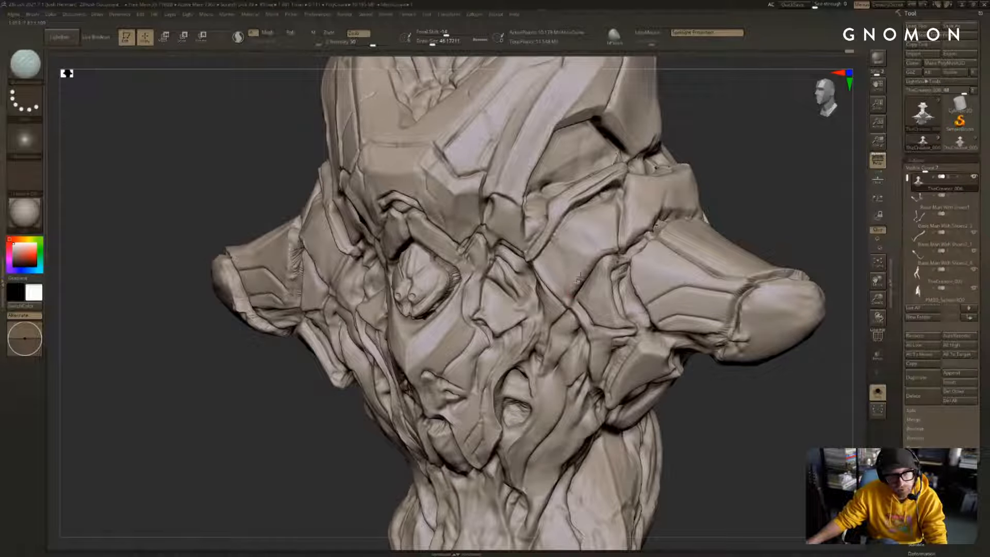
Step: Examine the face plates, side stalks and neck from several angles, with and without the attached figure
{"action": "key", "text": "shift"}
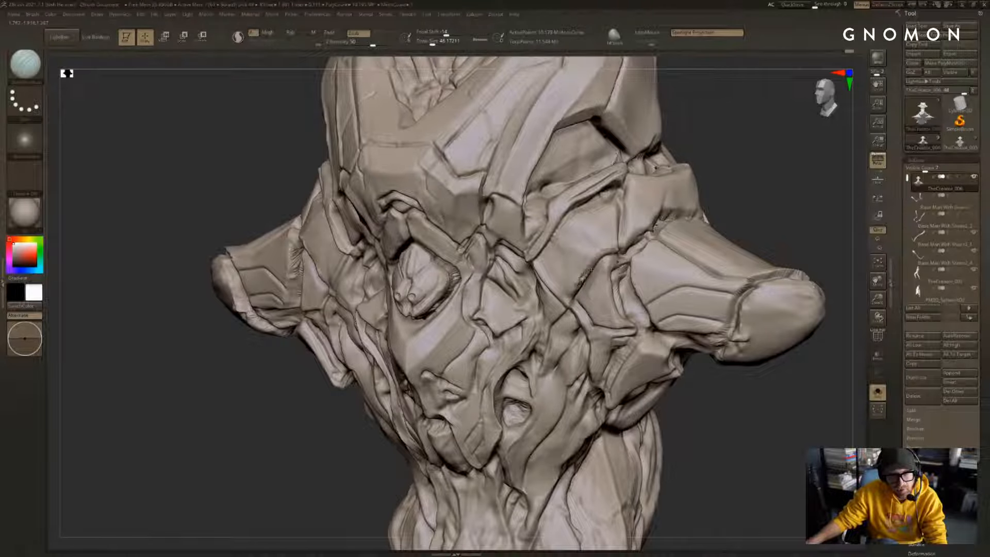
{"action": "mouse_move", "coordinate": [768, 206]}
{"action": "left_mouse_down", "text": "shift"}
{"action": "mouse_move", "coordinate": [744, 199]}
{"action": "mouse_move", "coordinate": [754, 217]}
{"action": "mouse_move", "coordinate": [782, 192]}
{"action": "left_mouse_up", "text": "shift"}
{"action": "mouse_move", "coordinate": [722, 204]}
{"action": "left_mouse_down"}
{"action": "mouse_move", "coordinate": [757, 217]}
{"action": "mouse_move", "coordinate": [767, 165]}
{"action": "left_mouse_up"}
{"action": "left_click_drag", "start_coordinate": [727, 242], "coordinate": [740, 189], "text": "alt"}
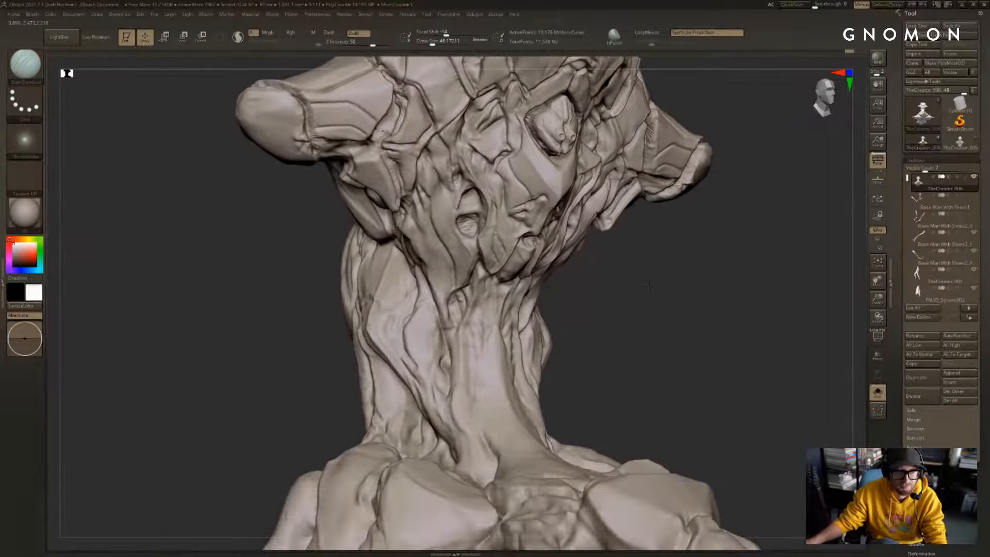
{"action": "left_click_drag", "start_coordinate": [644, 289], "coordinate": [640, 302], "text": "alt"}
{"action": "left_click_drag", "start_coordinate": [672, 358], "coordinate": [690, 294], "text": "alt"}
{"action": "mouse_move", "coordinate": [727, 227]}
{"action": "left_mouse_down", "text": "ctrl"}
{"action": "mouse_move", "coordinate": [522, 308]}
{"action": "mouse_move", "coordinate": [320, 361]}
{"action": "mouse_move", "coordinate": [328, 348]}
{"action": "left_mouse_up", "text": "ctrl"}
{"action": "left_click_drag", "start_coordinate": [637, 249], "coordinate": [702, 263], "text": "ctrl"}
{"action": "mouse_move", "coordinate": [702, 262]}
{"action": "left_mouse_down", "text": "alt"}
{"action": "mouse_move", "coordinate": [680, 327]}
{"action": "mouse_move", "coordinate": [709, 316]}
{"action": "mouse_move", "coordinate": [698, 283]}
{"action": "left_mouse_up", "text": "alt"}
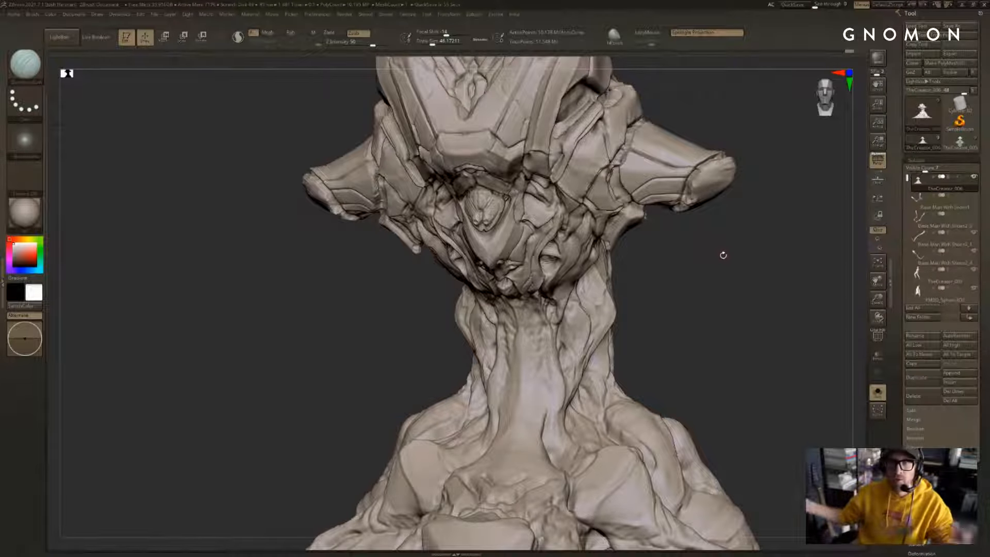
{"action": "mouse_move", "coordinate": [699, 324]}
{"action": "left_mouse_down", "text": "alt"}
{"action": "mouse_move", "coordinate": [684, 374]}
{"action": "mouse_move", "coordinate": [692, 359]}
{"action": "mouse_move", "coordinate": [634, 344]}
{"action": "left_mouse_up", "text": "alt"}
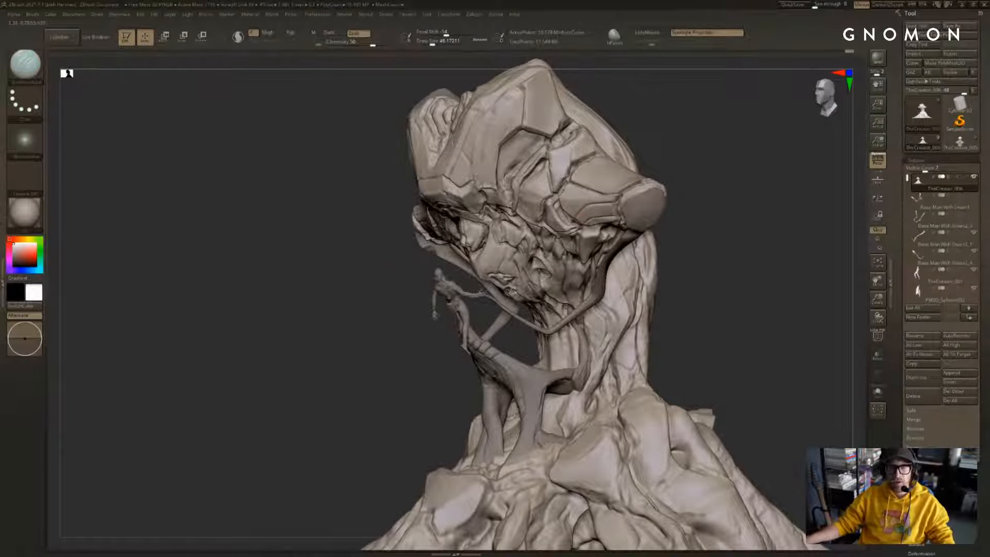
Step: Compare the sculpt with the earlier version TheCreator_005, return to TheCreator_006 and isolate the head to view it from the front
{"action": "left_click", "coordinate": [959, 144]}
{"action": "left_click_drag", "start_coordinate": [816, 207], "coordinate": [845, 211]}
{"action": "left_click", "coordinate": [922, 147]}
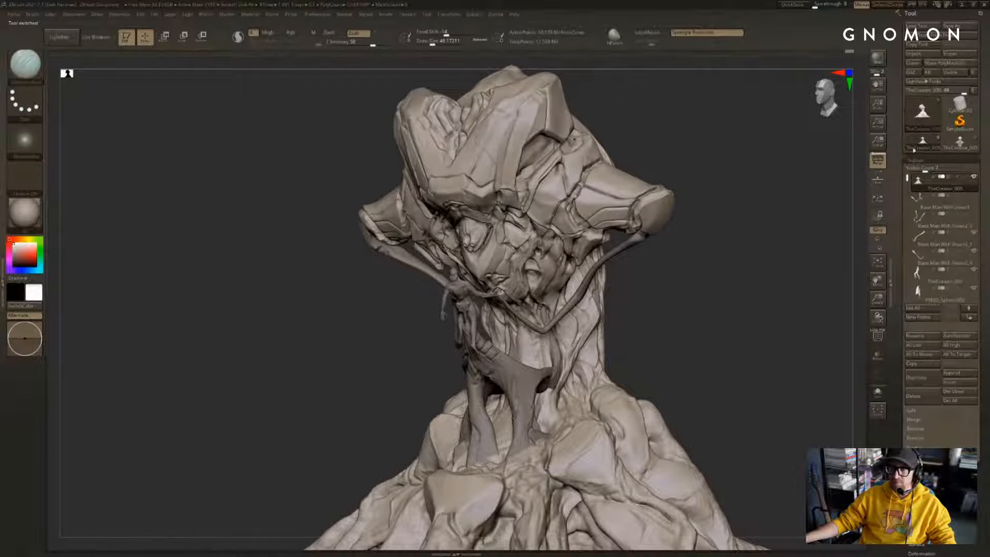
{"action": "left_click", "coordinate": [956, 145]}
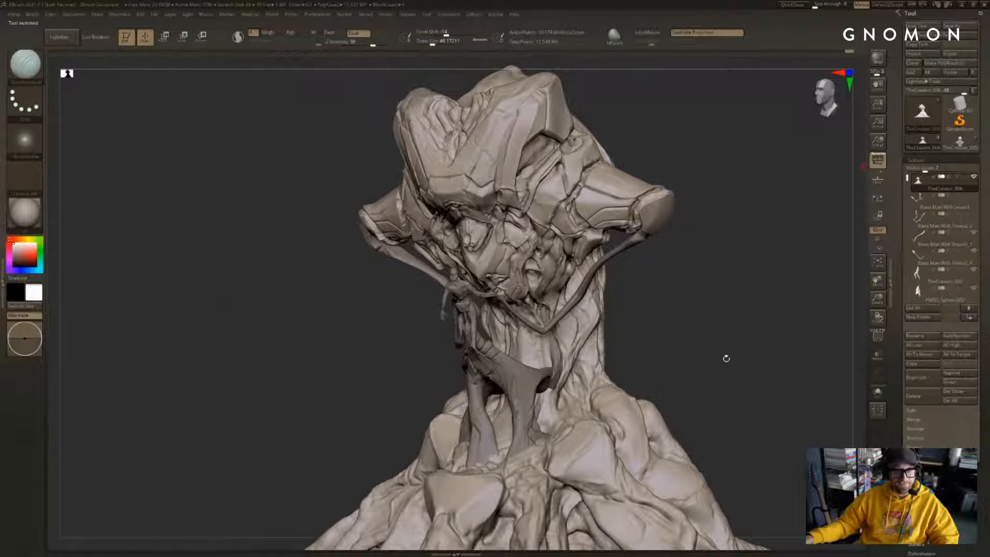
{"action": "mouse_move", "coordinate": [724, 356]}
{"action": "left_mouse_down"}
{"action": "mouse_move", "coordinate": [716, 283]}
{"action": "mouse_move", "coordinate": [748, 257]}
{"action": "mouse_move", "coordinate": [508, 420]}
{"action": "mouse_move", "coordinate": [363, 347]}
{"action": "mouse_move", "coordinate": [411, 356]}
{"action": "mouse_move", "coordinate": [422, 345]}
{"action": "mouse_move", "coordinate": [396, 344]}
{"action": "mouse_move", "coordinate": [414, 482]}
{"action": "mouse_move", "coordinate": [718, 380]}
{"action": "mouse_move", "coordinate": [563, 354]}
{"action": "mouse_move", "coordinate": [711, 309]}
{"action": "mouse_move", "coordinate": [658, 300]}
{"action": "left_mouse_up"}
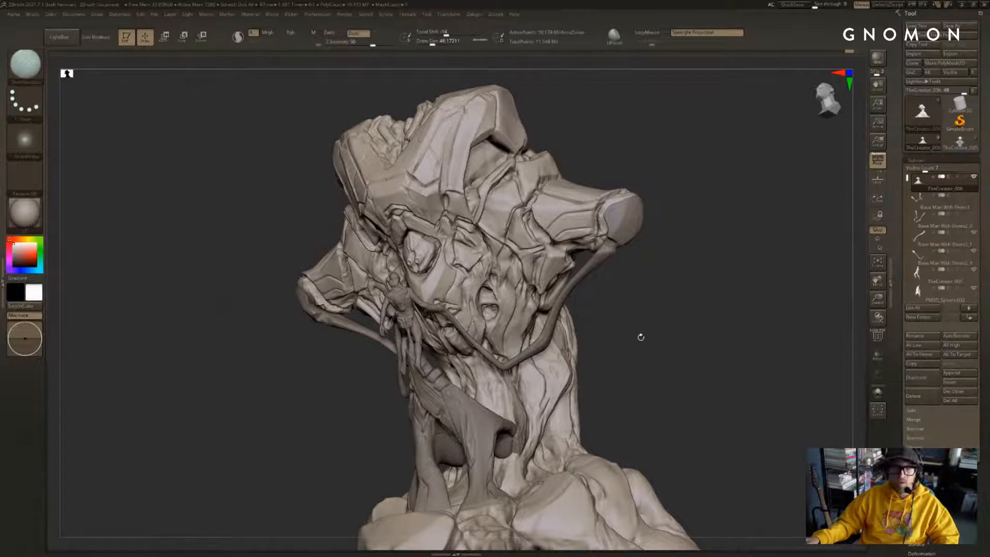
{"action": "mouse_move", "coordinate": [590, 306]}
{"action": "left_mouse_down"}
{"action": "mouse_move", "coordinate": [621, 316]}
{"action": "mouse_move", "coordinate": [475, 302]}
{"action": "left_mouse_up"}
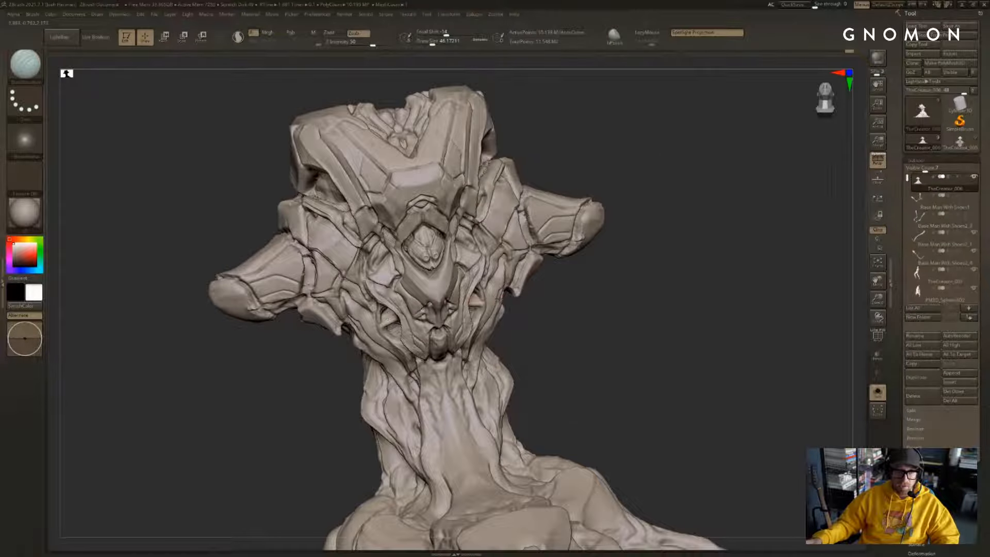
{"action": "mouse_move", "coordinate": [600, 348]}
{"action": "left_mouse_down", "text": "shift"}
{"action": "mouse_move", "coordinate": [628, 349]}
{"action": "mouse_move", "coordinate": [453, 434]}
{"action": "mouse_move", "coordinate": [412, 348]}
{"action": "left_mouse_up", "text": "shift"}
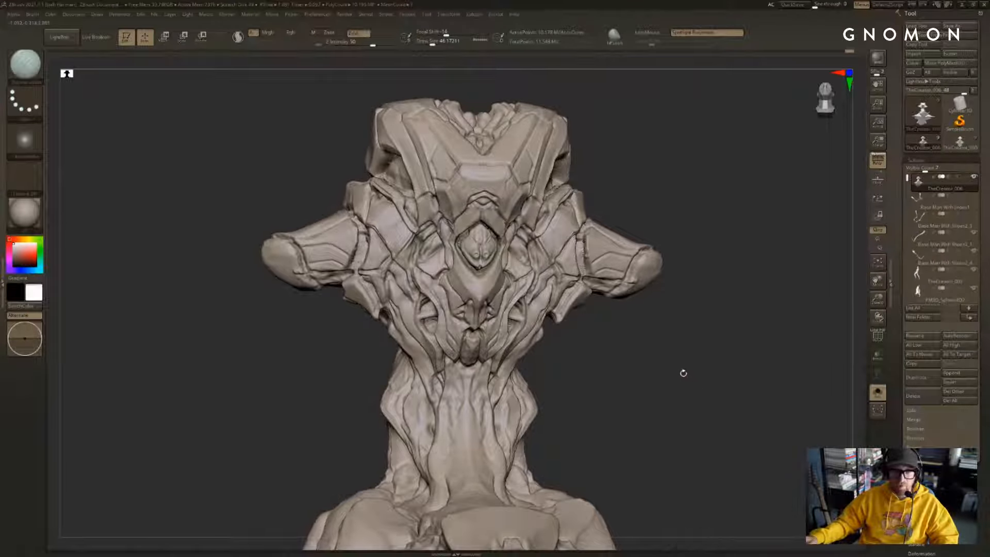
Step: Try rectangular masks over the head and neck areas and clear them again
{"action": "mouse_move", "coordinate": [625, 328]}
{"action": "left_mouse_down", "text": "alt"}
{"action": "mouse_move", "coordinate": [685, 215]}
{"action": "mouse_move", "coordinate": [683, 279]}
{"action": "left_mouse_up", "text": "alt"}
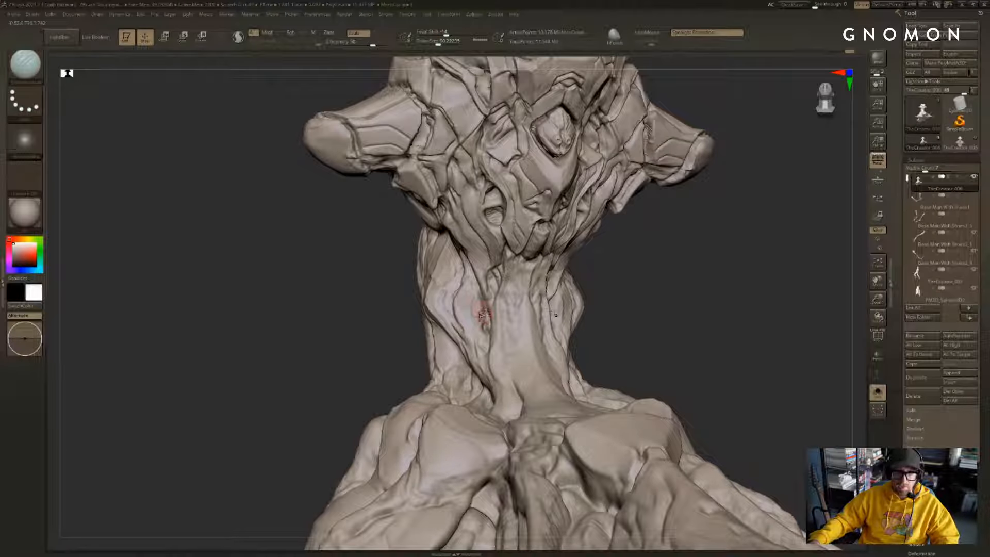
{"action": "key", "text": "shift"}
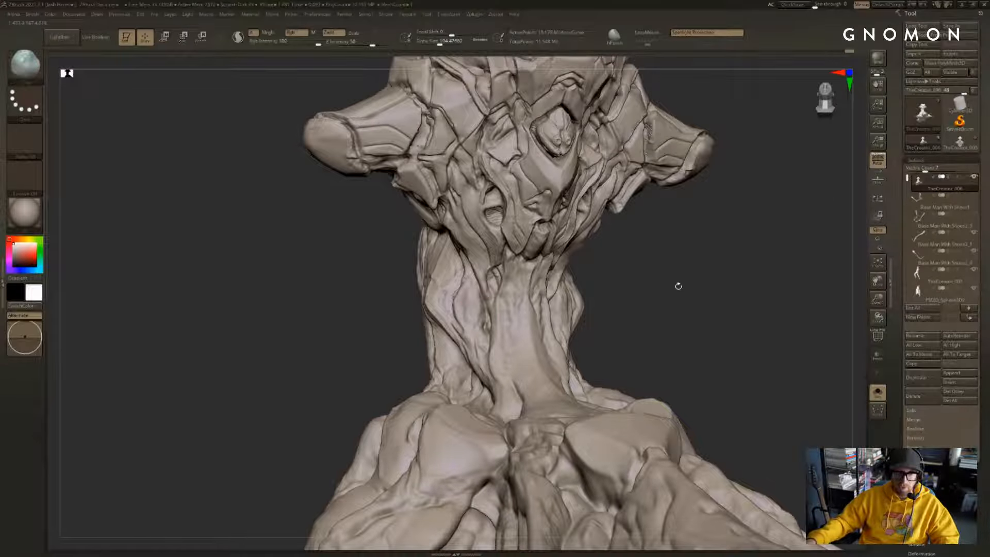
{"action": "left_click_drag", "start_coordinate": [677, 285], "coordinate": [580, 298]}
{"action": "key", "text": "shift"}
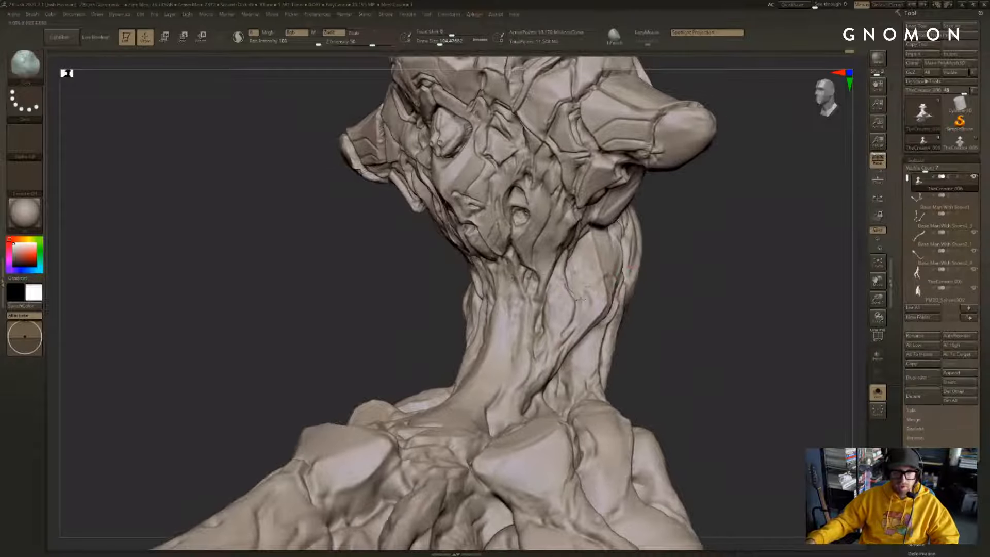
{"action": "mouse_move", "coordinate": [711, 241]}
{"action": "left_mouse_down"}
{"action": "mouse_move", "coordinate": [737, 250]}
{"action": "mouse_move", "coordinate": [727, 278]}
{"action": "left_mouse_up"}
{"action": "mouse_move", "coordinate": [712, 107]}
{"action": "left_mouse_down", "text": "ctrl"}
{"action": "mouse_move", "coordinate": [547, 170]}
{"action": "mouse_move", "coordinate": [296, 348]}
{"action": "mouse_move", "coordinate": [257, 349]}
{"action": "mouse_move", "coordinate": [249, 339]}
{"action": "left_mouse_up", "text": "ctrl"}
{"action": "mouse_move", "coordinate": [644, 191]}
{"action": "left_mouse_down", "text": "ctrl"}
{"action": "mouse_move", "coordinate": [632, 201]}
{"action": "mouse_move", "coordinate": [681, 193]}
{"action": "mouse_move", "coordinate": [691, 158]}
{"action": "left_mouse_up", "text": "ctrl"}
{"action": "key", "text": "shift"}
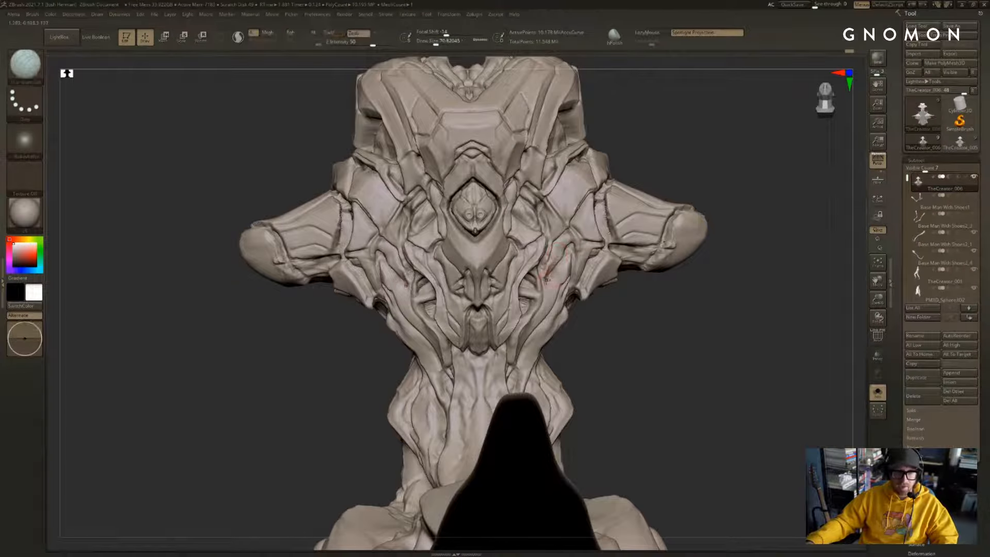
{"action": "left_click_drag", "start_coordinate": [604, 301], "coordinate": [645, 315]}
{"action": "left_click_drag", "start_coordinate": [527, 329], "coordinate": [588, 373], "text": "ctrl"}
{"action": "left_click_drag", "start_coordinate": [526, 373], "coordinate": [337, 501], "text": "ctrl"}
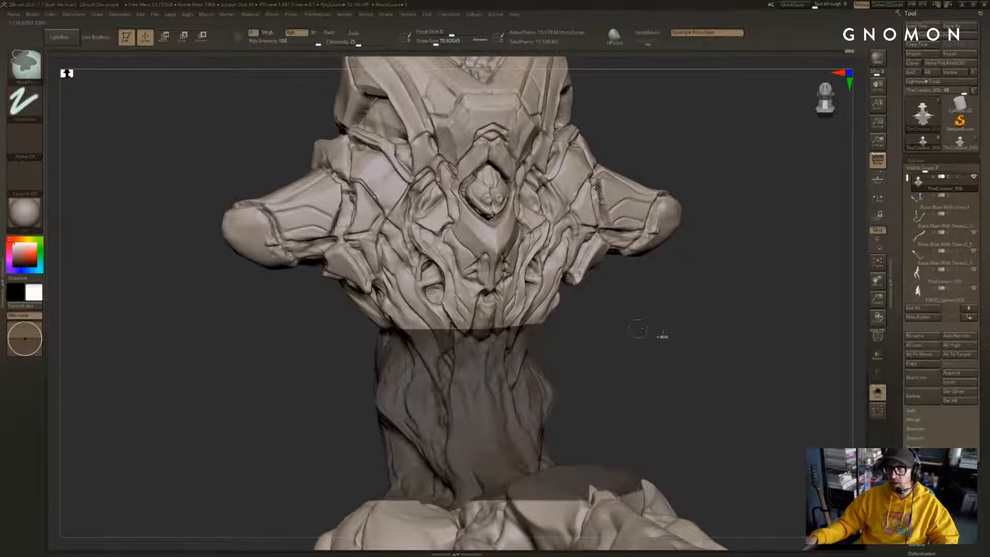
{"action": "key", "text": "ctrl+z"}
Step: Shape the broad planes on the side of the neck beneath the cheek plates with a draw size of about 112 and smooth them
{"action": "mouse_move", "coordinate": [700, 338]}
{"action": "left_mouse_down", "text": "alt"}
{"action": "mouse_move", "coordinate": [712, 314]}
{"action": "mouse_move", "coordinate": [737, 309]}
{"action": "mouse_move", "coordinate": [729, 280]}
{"action": "left_mouse_up", "text": "alt"}
{"action": "key", "text": "b"}
{"action": "key", "text": "c"}
{"action": "key", "text": "l"}
{"action": "mouse_move", "coordinate": [279, 371]}
{"action": "left_mouse_down"}
{"action": "mouse_move", "coordinate": [536, 330]}
{"action": "mouse_move", "coordinate": [612, 301]}
{"action": "mouse_move", "coordinate": [655, 314]}
{"action": "mouse_move", "coordinate": [651, 280]}
{"action": "mouse_move", "coordinate": [632, 284]}
{"action": "left_mouse_up"}
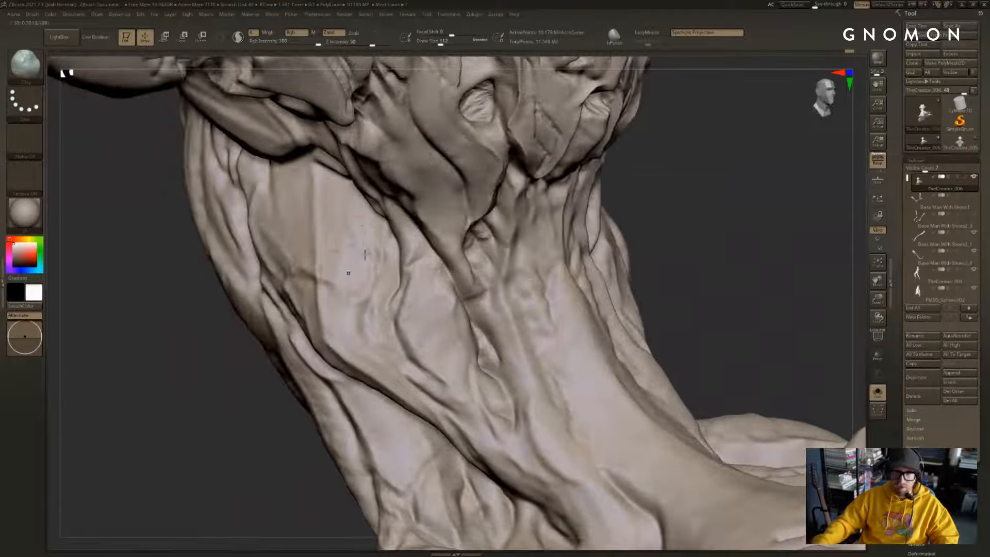
{"action": "mouse_move", "coordinate": [186, 442]}
{"action": "left_mouse_down"}
{"action": "mouse_move", "coordinate": [217, 443]}
{"action": "mouse_move", "coordinate": [129, 433]}
{"action": "left_mouse_up"}
{"action": "mouse_move", "coordinate": [752, 289]}
{"action": "left_mouse_down"}
{"action": "mouse_move", "coordinate": [773, 312]}
{"action": "mouse_move", "coordinate": [646, 322]}
{"action": "left_mouse_up"}
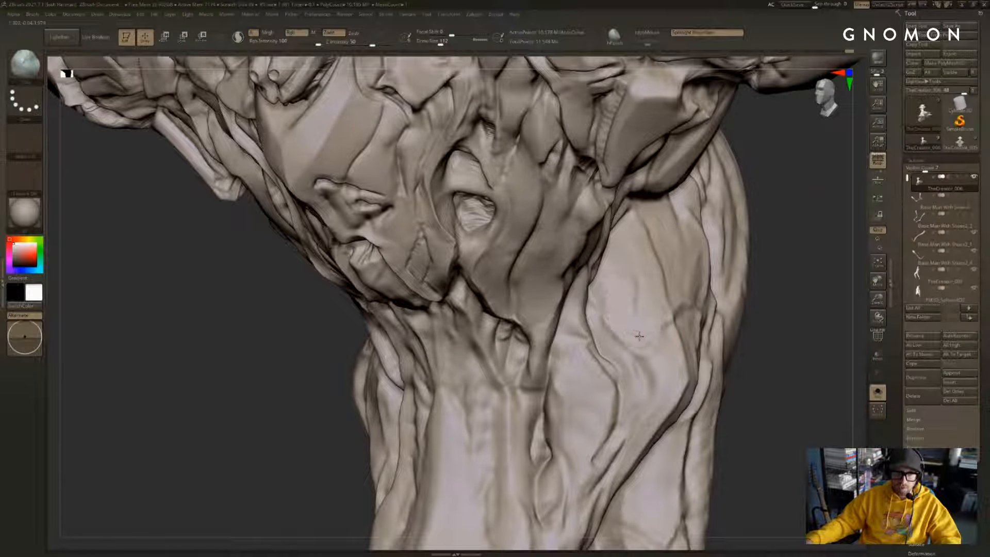
{"action": "mouse_move", "coordinate": [637, 245]}
{"action": "left_mouse_down"}
{"action": "mouse_move", "coordinate": [632, 279]}
{"action": "mouse_move", "coordinate": [646, 258]}
{"action": "left_mouse_up"}
{"action": "left_click_drag", "start_coordinate": [819, 305], "coordinate": [758, 304]}
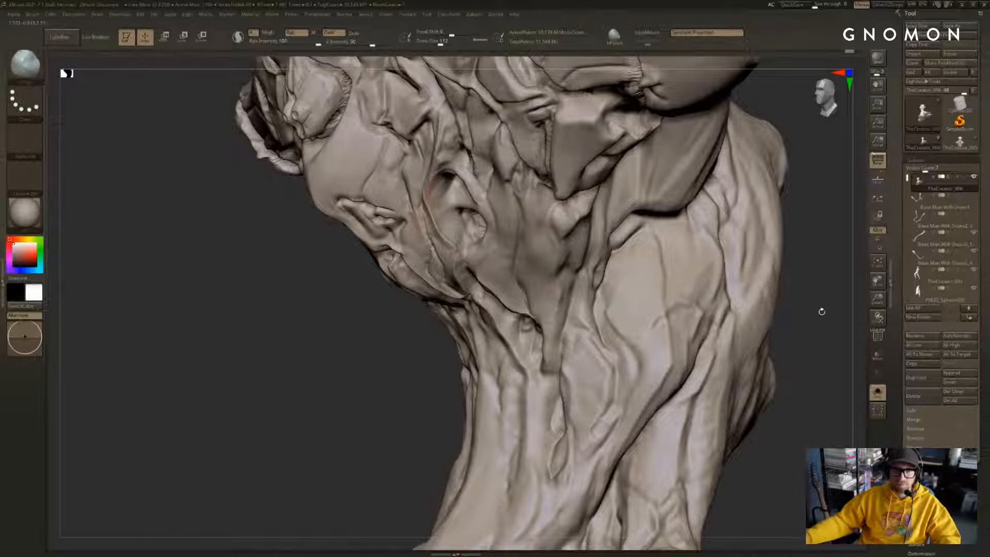
{"action": "left_click_drag", "start_coordinate": [821, 312], "coordinate": [820, 332]}
{"action": "left_click_drag", "start_coordinate": [634, 305], "coordinate": [631, 257], "text": "shift"}
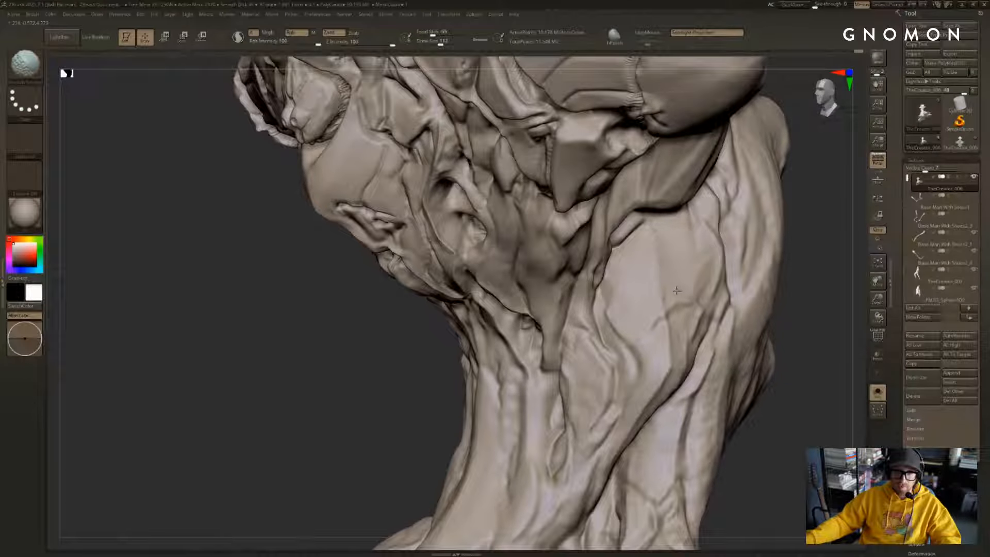
Step: Carve a crease across the lower edge of the large plane on the neck's side with a smaller Dam Standard brush
{"action": "right_click_drag", "start_coordinate": [674, 322], "coordinate": [796, 344]}
{"action": "mouse_move", "coordinate": [662, 291]}
{"action": "right_mouse_down", "text": "shift"}
{"action": "mouse_move", "coordinate": [691, 330]}
{"action": "mouse_move", "coordinate": [700, 303]}
{"action": "mouse_move", "coordinate": [633, 313]}
{"action": "right_mouse_up", "text": "shift"}
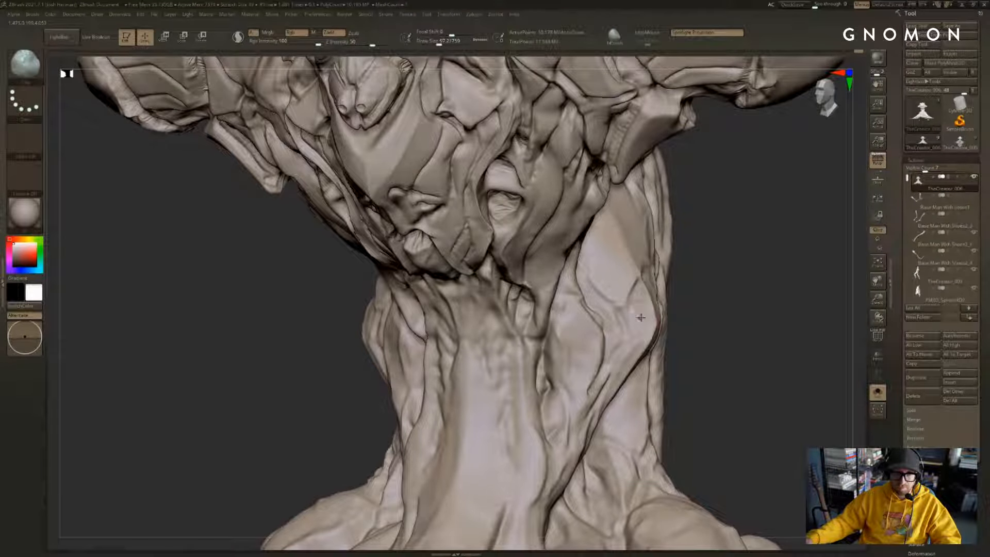
{"action": "key", "text": "s"}
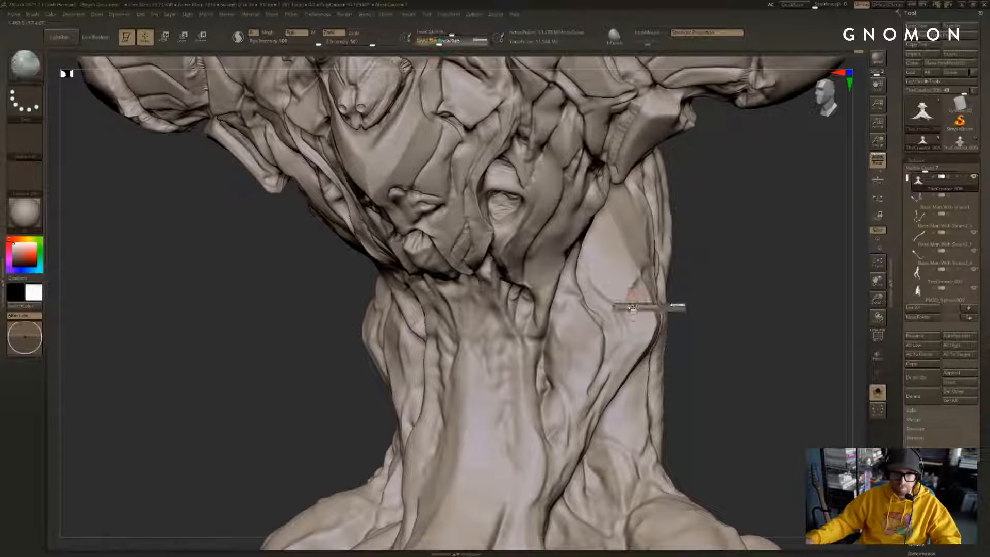
{"action": "left_click", "coordinate": [633, 308]}
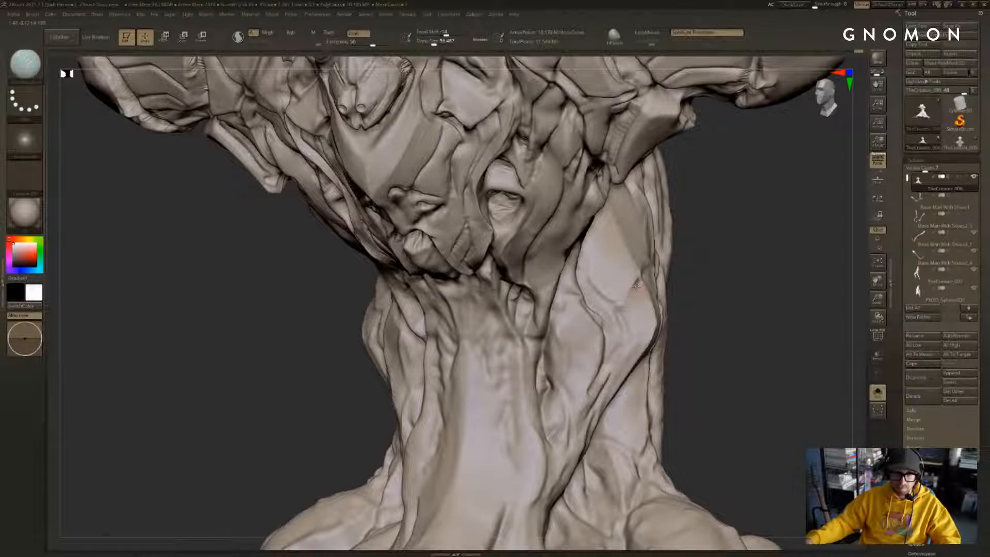
{"action": "left_click_drag", "start_coordinate": [637, 284], "coordinate": [617, 318]}
{"action": "mouse_move", "coordinate": [714, 295]}
{"action": "left_mouse_down"}
{"action": "mouse_move", "coordinate": [763, 295]}
{"action": "mouse_move", "coordinate": [738, 309]}
{"action": "mouse_move", "coordinate": [799, 319]}
{"action": "left_mouse_up"}
{"action": "left_click_drag", "start_coordinate": [453, 282], "coordinate": [441, 303]}
Step: Compare the neck's side with the earlier version TheCreator_005 and return to the current one
{"action": "left_click", "coordinate": [958, 149]}
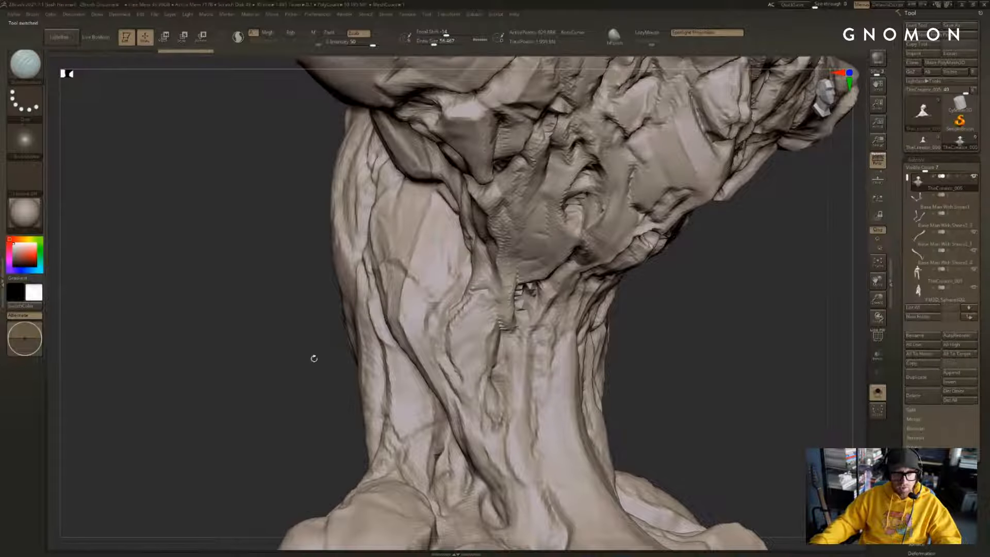
{"action": "left_click_drag", "start_coordinate": [685, 268], "coordinate": [741, 261]}
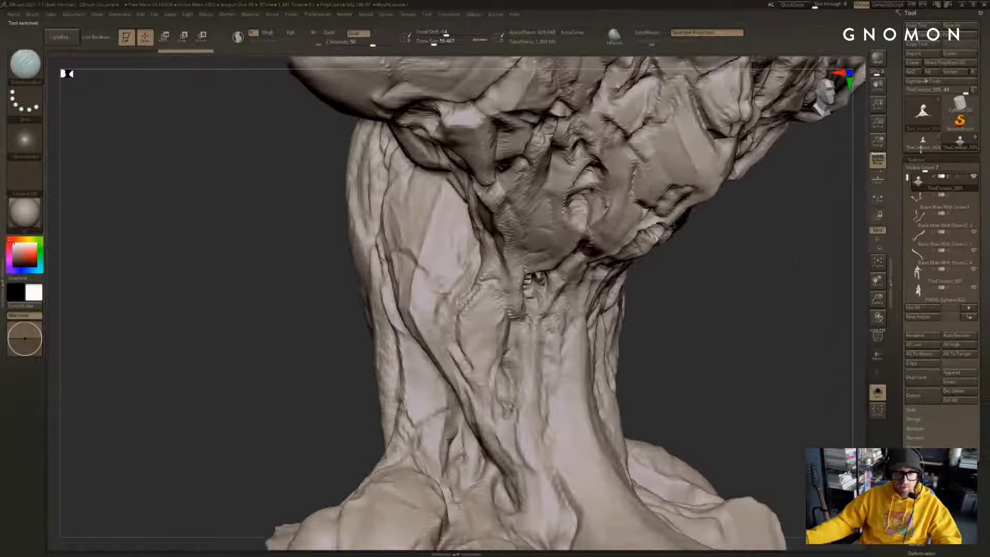
{"action": "left_click", "coordinate": [922, 141]}
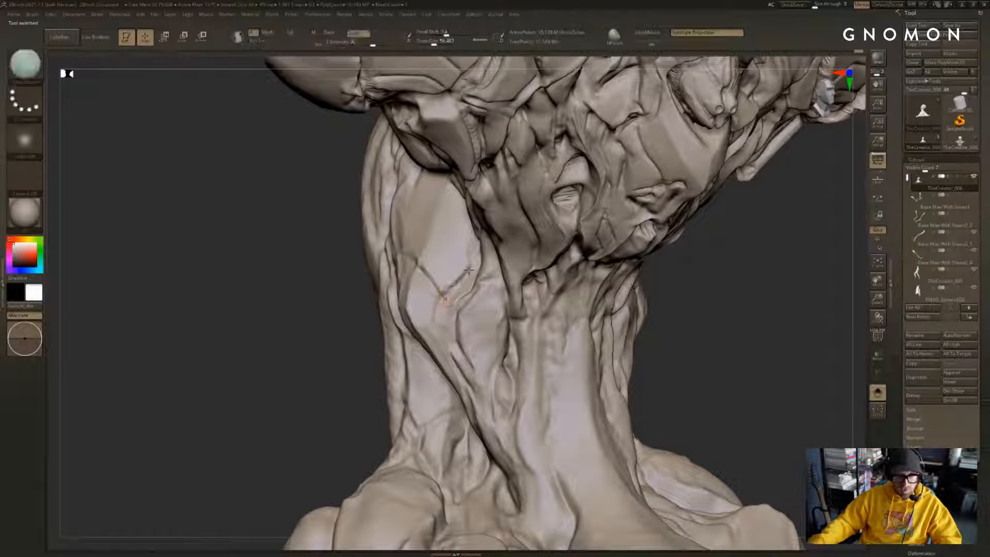
{"action": "right_click_drag", "start_coordinate": [457, 243], "coordinate": [417, 242]}
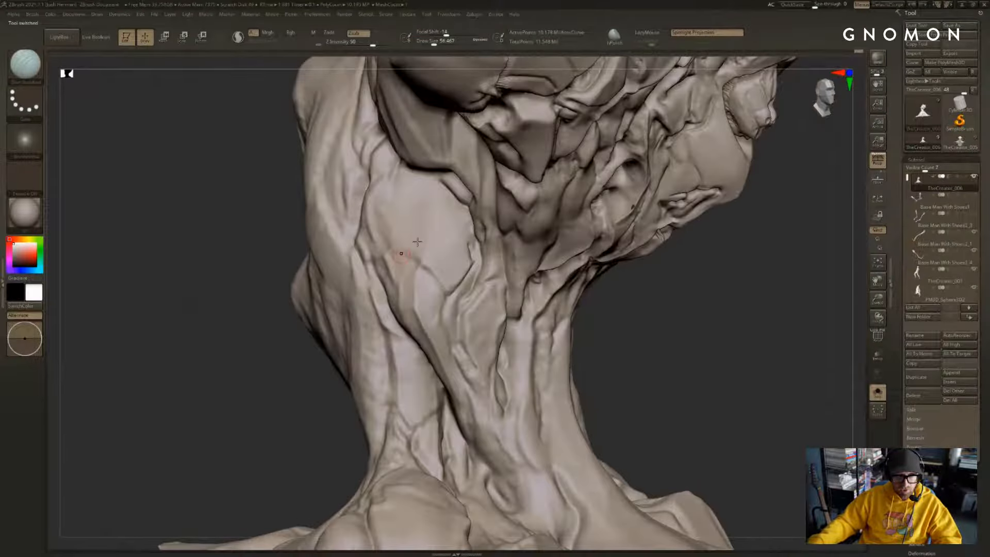
Step: Extend the crease between the neck's side planes up under the jaw with a Dam Standard brush of about 46 and smooth it
{"action": "key", "text": "s"}
{"action": "left_click", "coordinate": [468, 227]}
{"action": "mouse_move", "coordinate": [695, 317]}
{"action": "left_mouse_down"}
{"action": "mouse_move", "coordinate": [634, 312]}
{"action": "mouse_move", "coordinate": [755, 305]}
{"action": "mouse_move", "coordinate": [631, 262]}
{"action": "left_mouse_up"}
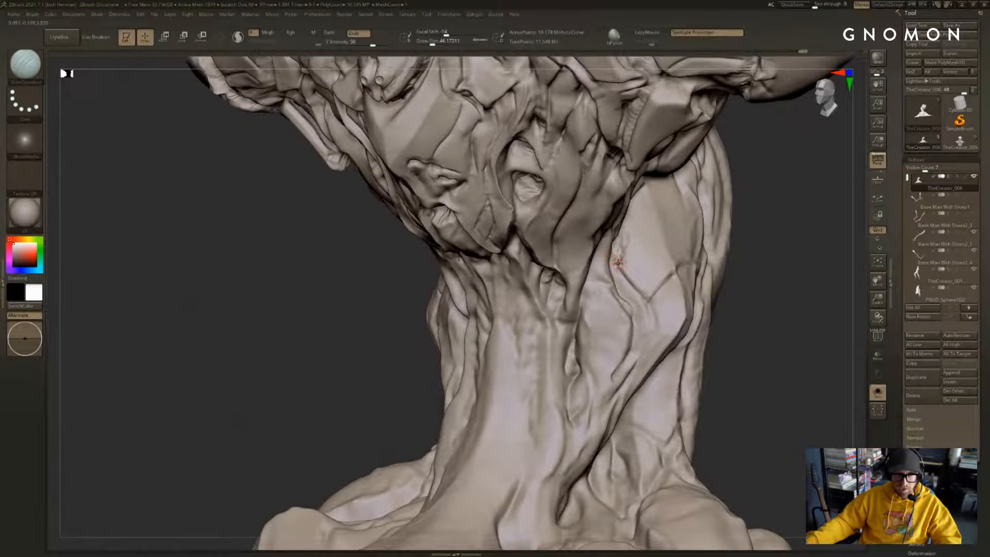
{"action": "left_click_drag", "start_coordinate": [768, 314], "coordinate": [727, 282]}
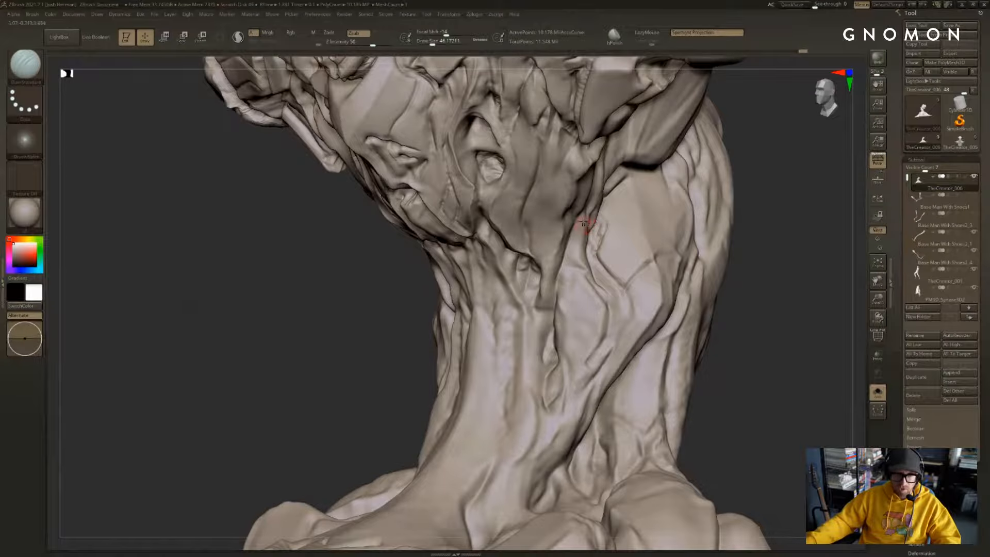
{"action": "left_click_drag", "start_coordinate": [587, 236], "coordinate": [584, 242], "text": "shift"}
{"action": "key", "text": "s"}
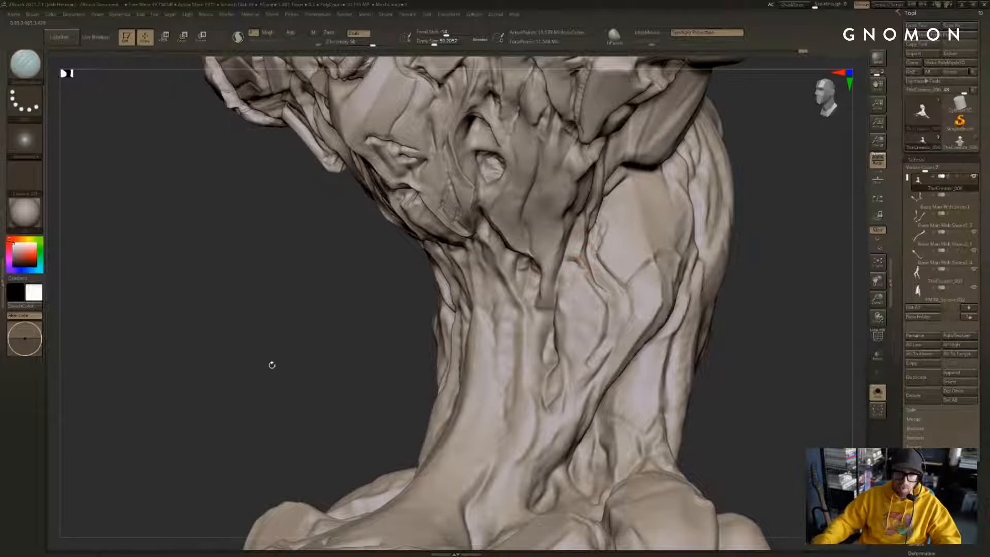
{"action": "left_click_drag", "start_coordinate": [271, 364], "coordinate": [309, 340]}
{"action": "key", "text": "["}
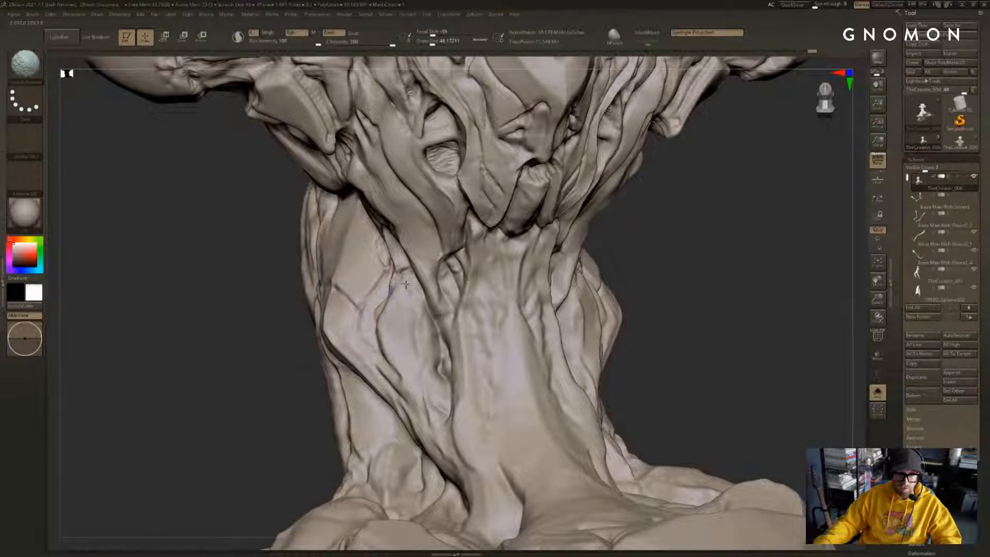
{"action": "key", "text": "]"}
Step: Polish the neck form just below the new crease with an hPolish brush of about 82
{"action": "key", "text": "b"}
{"action": "key", "text": "h"}
{"action": "key", "text": "p"}
{"action": "key", "text": "s"}
{"action": "left_click_drag", "start_coordinate": [392, 290], "coordinate": [399, 282]}
{"action": "key", "text": "s"}
{"action": "key", "text": "ctrl"}
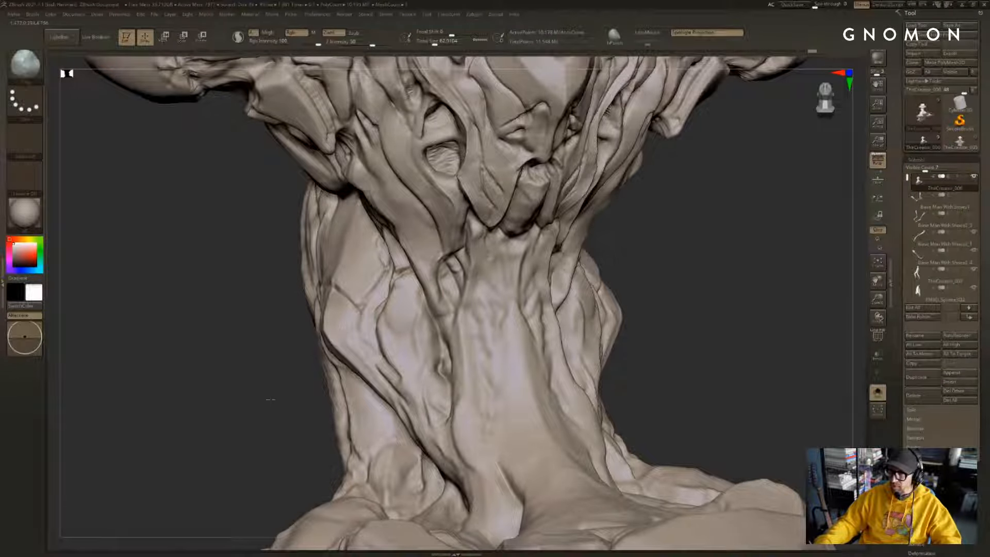
Step: Flatten the rounded lobe on the front side of the neck with a draw size of about 94 and smooth its surface
{"action": "left_click_drag", "start_coordinate": [283, 392], "coordinate": [322, 370], "text": "alt"}
{"action": "mouse_move", "coordinate": [837, 287]}
{"action": "left_mouse_down"}
{"action": "mouse_move", "coordinate": [800, 310]}
{"action": "mouse_move", "coordinate": [765, 311]}
{"action": "left_mouse_up"}
{"action": "key", "text": "ctrl+shift"}
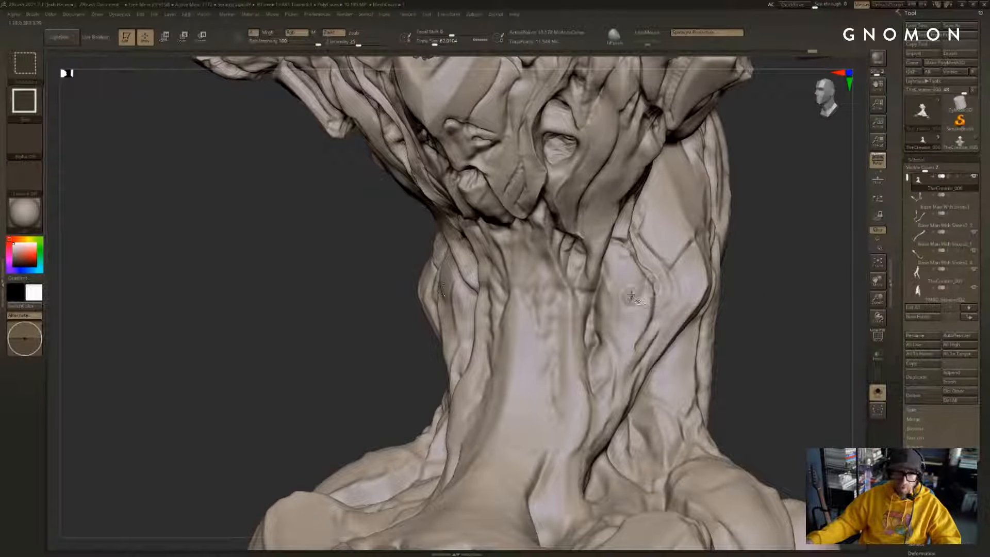
{"action": "key", "text": "s"}
{"action": "mouse_move", "coordinate": [626, 286]}
{"action": "left_mouse_down"}
{"action": "mouse_move", "coordinate": [626, 309]}
{"action": "mouse_move", "coordinate": [639, 319]}
{"action": "mouse_move", "coordinate": [629, 325]}
{"action": "left_mouse_up"}
{"action": "key", "text": "s"}
{"action": "key", "text": "shift"}
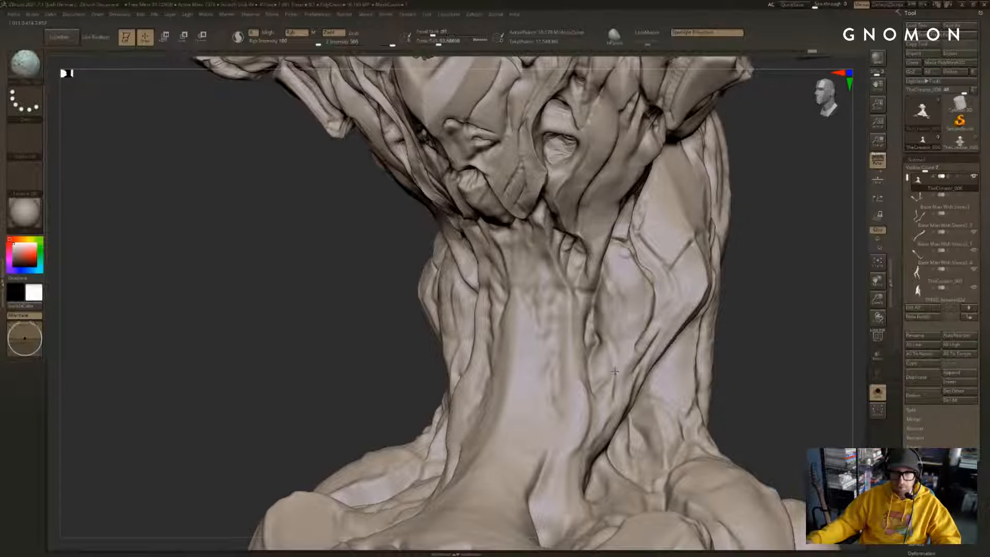
{"action": "mouse_move", "coordinate": [726, 298]}
{"action": "left_mouse_down", "text": "shift"}
{"action": "mouse_move", "coordinate": [773, 254]}
{"action": "mouse_move", "coordinate": [753, 329]}
{"action": "mouse_move", "coordinate": [729, 310]}
{"action": "mouse_move", "coordinate": [701, 371]}
{"action": "left_mouse_up", "text": "shift"}
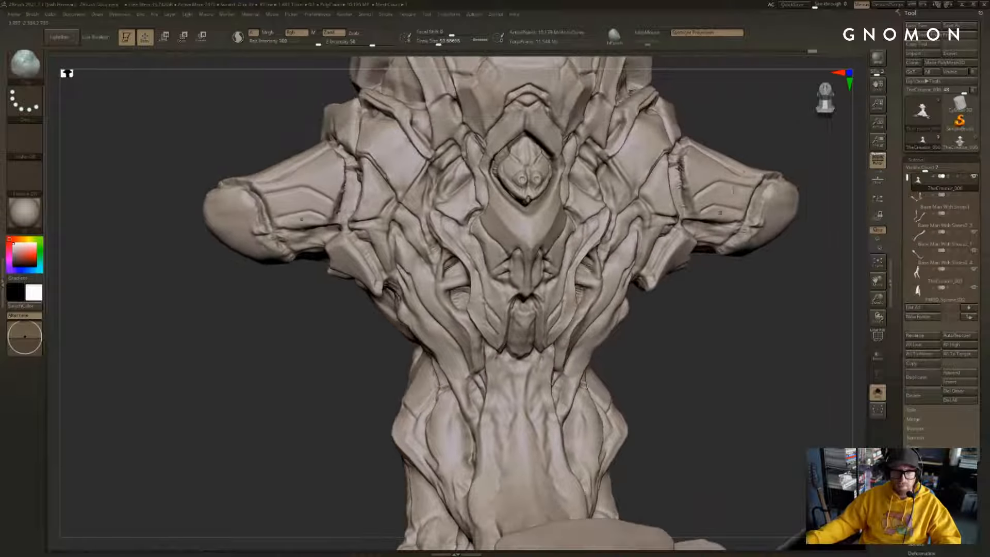
Step: Try flat round eye shapes on both sides of the small central face with a draw size of about 217
{"action": "mouse_move", "coordinate": [809, 147]}
{"action": "left_mouse_down", "text": "shift"}
{"action": "mouse_move", "coordinate": [789, 147]}
{"action": "mouse_move", "coordinate": [783, 170]}
{"action": "left_mouse_up", "text": "shift"}
{"action": "key", "text": "s"}
{"action": "mouse_move", "coordinate": [580, 206]}
{"action": "left_mouse_down"}
{"action": "mouse_move", "coordinate": [586, 212]}
{"action": "mouse_move", "coordinate": [570, 210]}
{"action": "mouse_move", "coordinate": [574, 197]}
{"action": "mouse_move", "coordinate": [579, 203]}
{"action": "left_mouse_up"}
{"action": "key", "text": "s"}
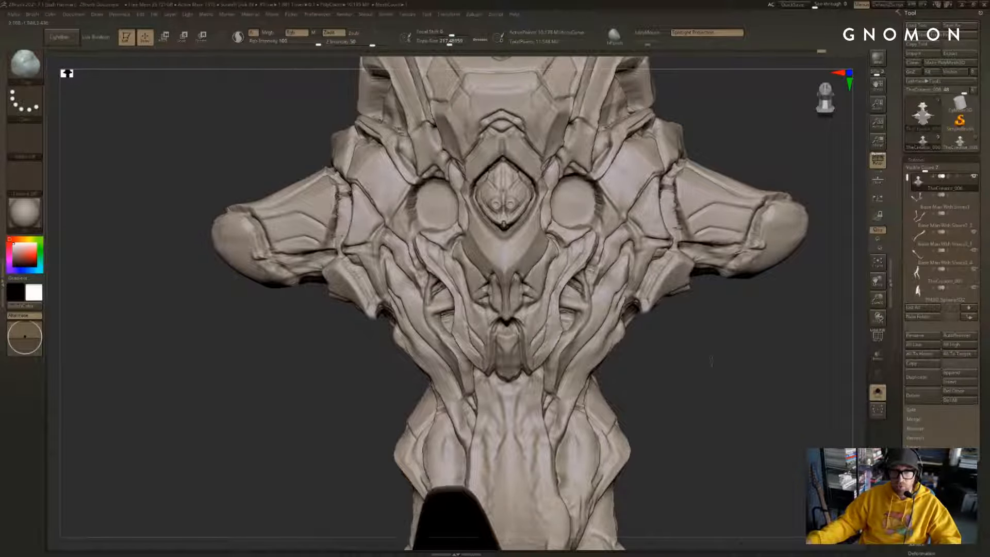
{"action": "mouse_move", "coordinate": [711, 361]}
{"action": "left_mouse_down"}
{"action": "mouse_move", "coordinate": [720, 360]}
{"action": "mouse_move", "coordinate": [709, 320]}
{"action": "mouse_move", "coordinate": [697, 351]}
{"action": "mouse_move", "coordinate": [702, 336]}
{"action": "left_mouse_up"}
{"action": "key", "text": "shift+s"}
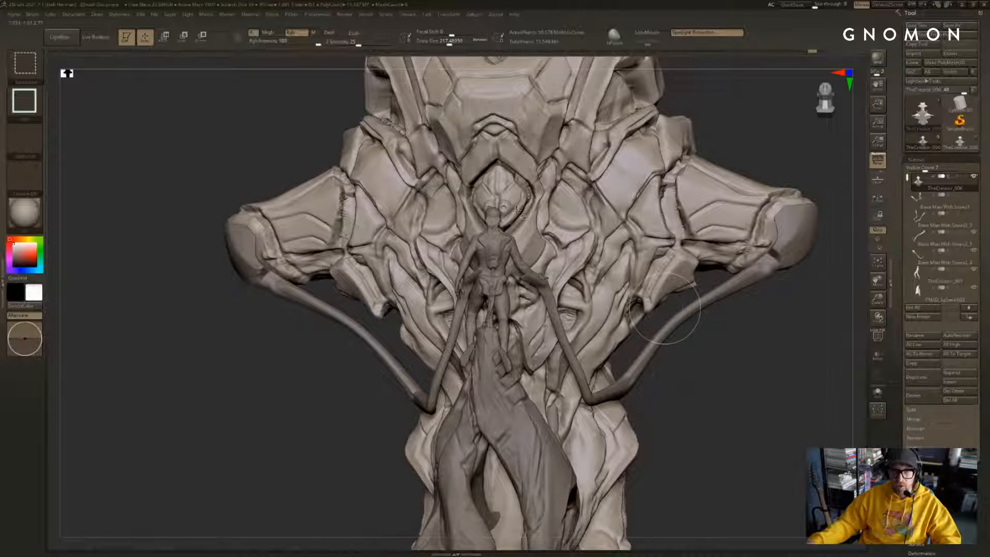
Step: Undo the round eye shapes on both sides of the small central face
{"action": "left_click", "coordinate": [502, 208], "text": "ctrl+shift"}
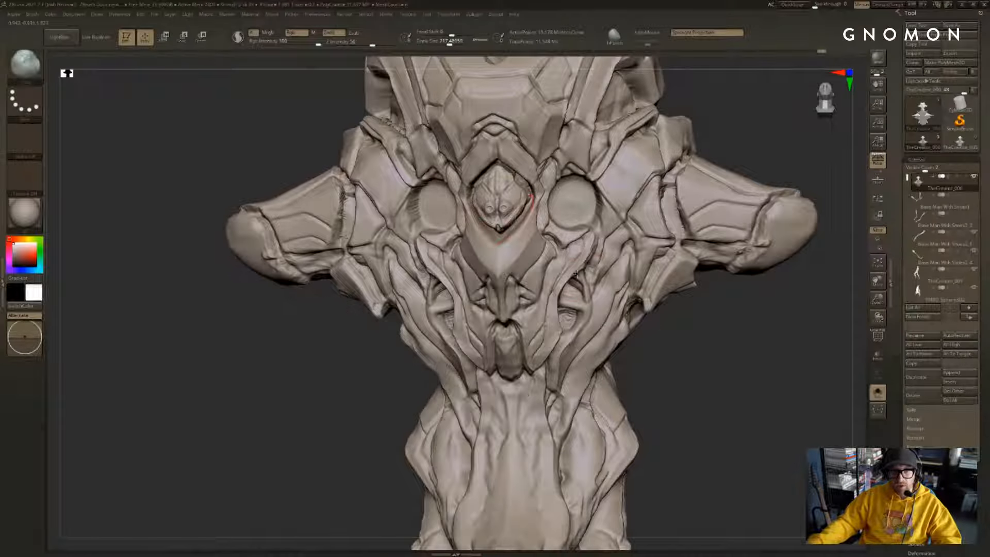
{"action": "left_click_drag", "start_coordinate": [732, 330], "coordinate": [686, 327]}
{"action": "key", "text": "ctrl+shift+s"}
{"action": "key", "text": "ctrl+z"}
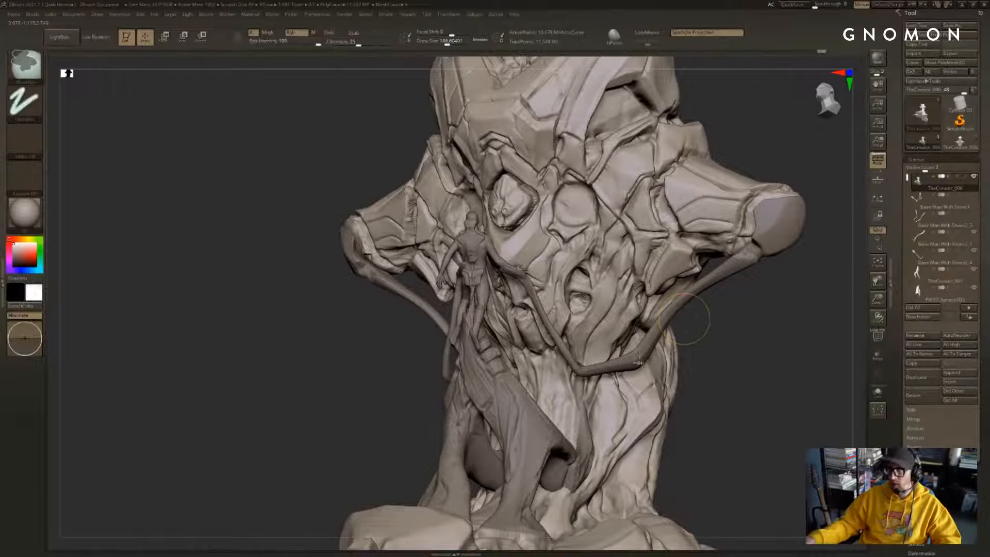
{"action": "key", "text": "ctrl+z"}
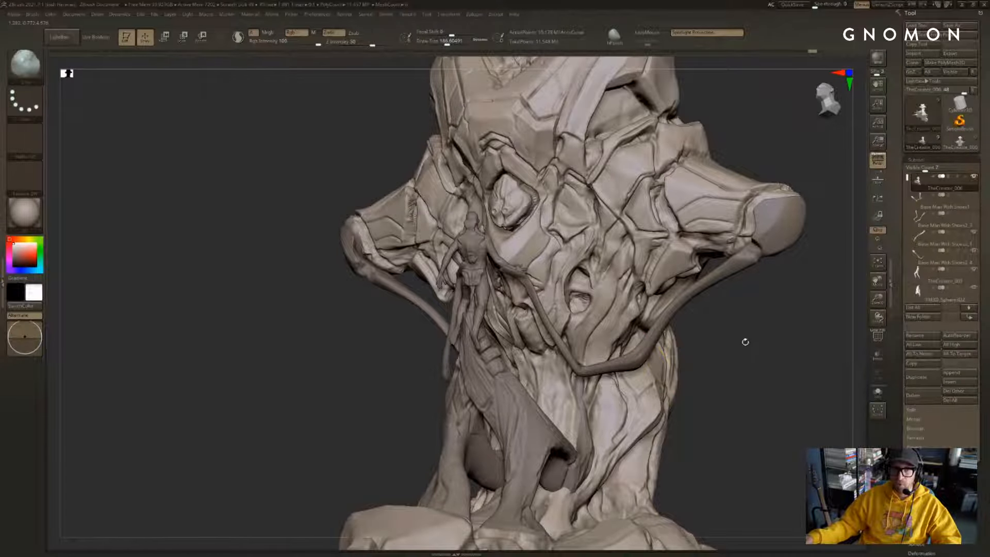
{"action": "mouse_move", "coordinate": [744, 340]}
{"action": "left_mouse_down", "text": "shift"}
{"action": "mouse_move", "coordinate": [753, 380]}
{"action": "mouse_move", "coordinate": [746, 325]}
{"action": "left_mouse_up", "text": "shift"}
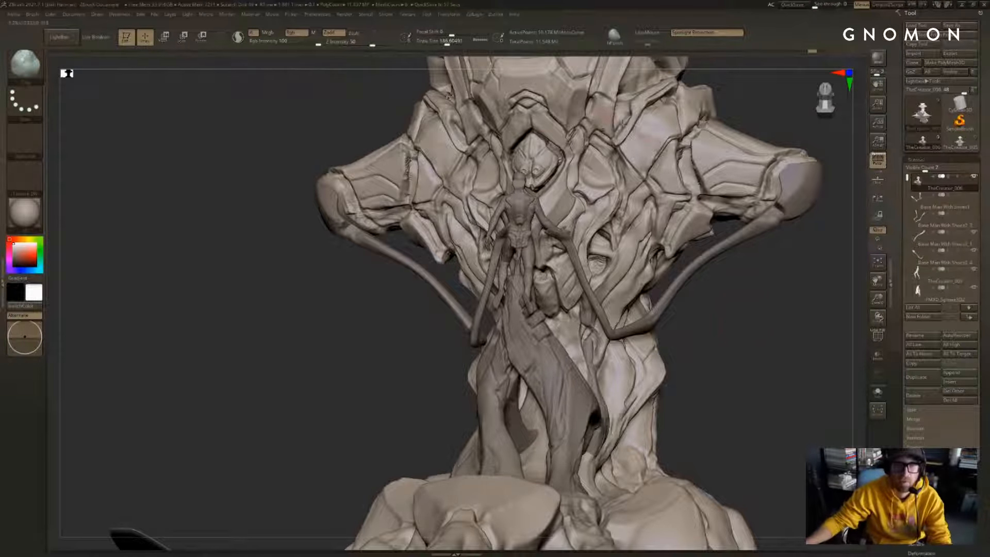
{"action": "left_click_drag", "start_coordinate": [788, 99], "coordinate": [759, 134]}
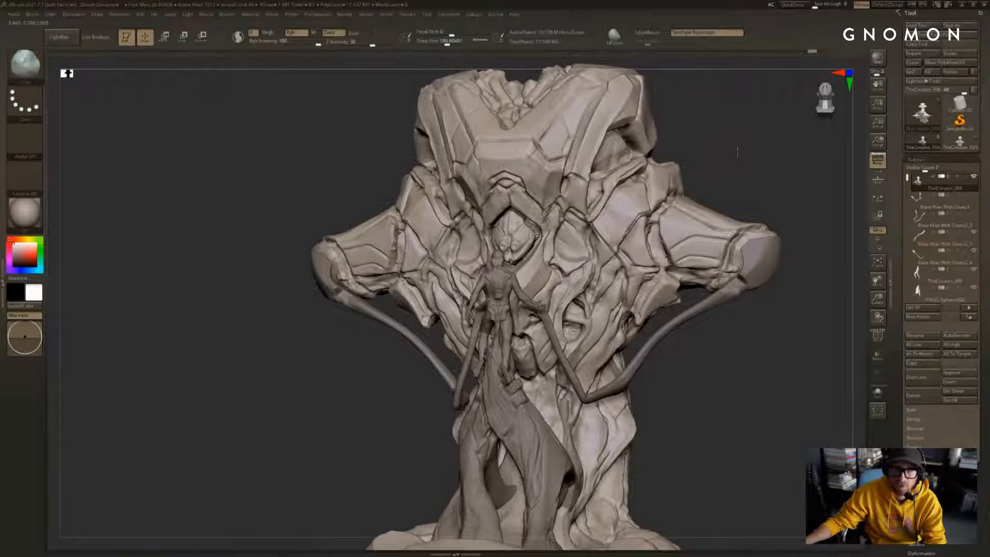
{"action": "mouse_move", "coordinate": [737, 151]}
{"action": "left_mouse_down", "text": "shift"}
{"action": "mouse_move", "coordinate": [759, 152]}
{"action": "mouse_move", "coordinate": [739, 153]}
{"action": "left_mouse_up", "text": "shift"}
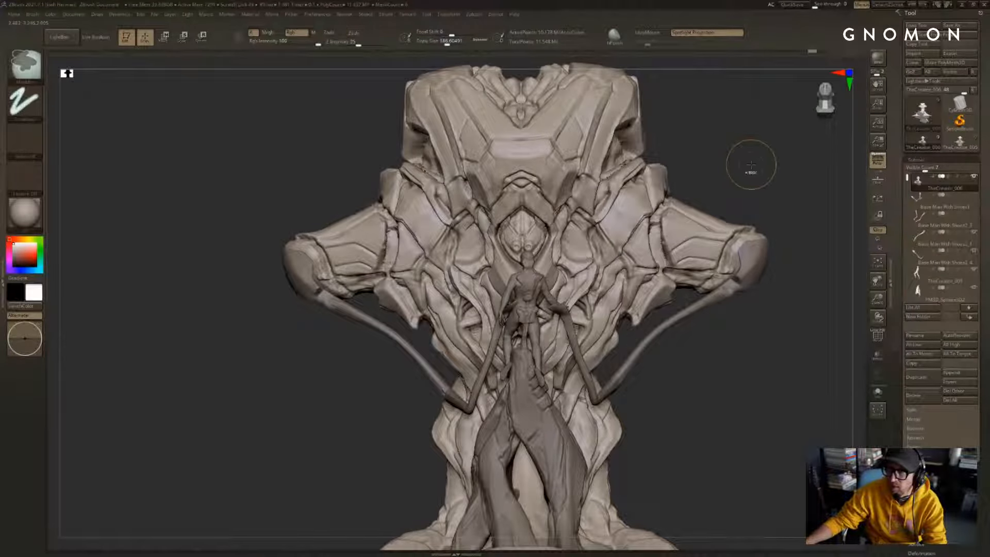
{"action": "key", "text": "ctrl+z"}
{"action": "key", "text": "ctrl+shift+z"}
{"action": "left_click_drag", "start_coordinate": [742, 165], "coordinate": [771, 151]}
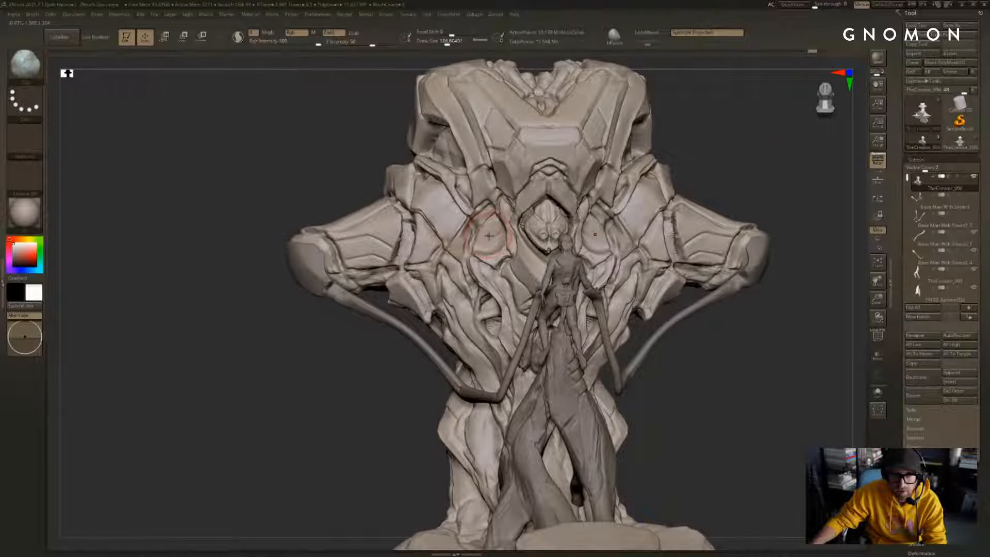
Step: Reshape the plates flanking the small central face with a Move brush of about 124
{"action": "key", "text": "bracketleft"}
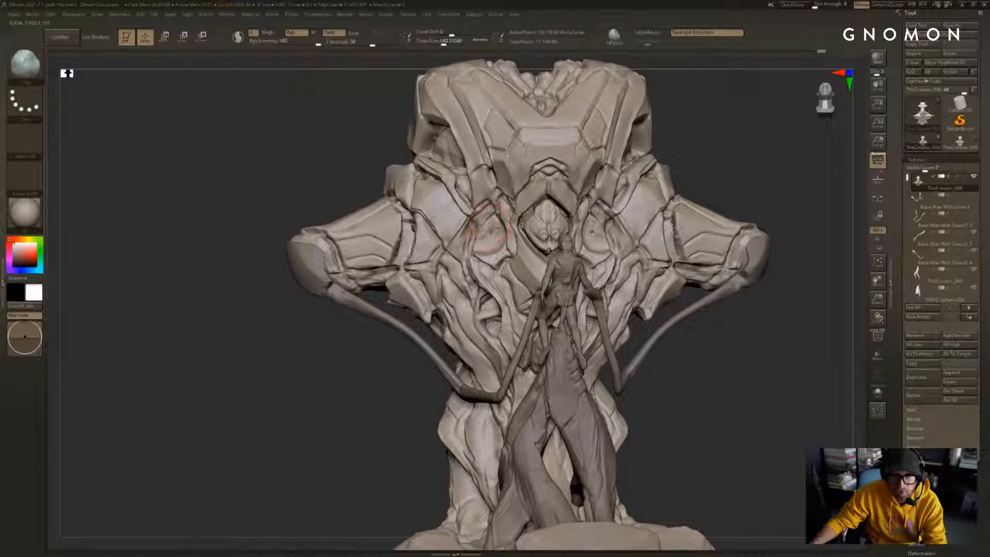
{"action": "left_click_drag", "start_coordinate": [707, 153], "coordinate": [731, 135], "text": "shift"}
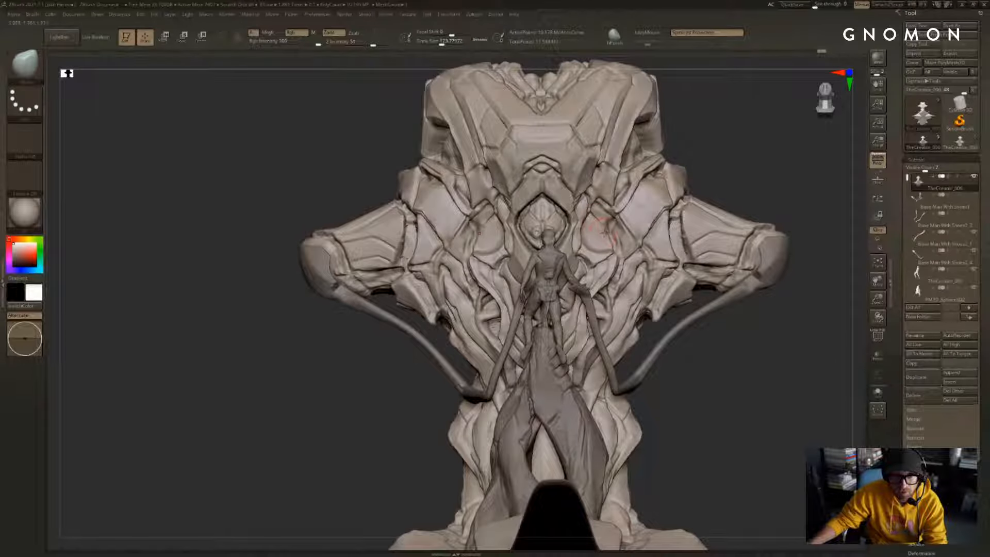
{"action": "left_click_drag", "start_coordinate": [613, 239], "coordinate": [607, 222], "text": "shift"}
Step: Carve creases into the plates on both sides of the small central face using Dam Standard at about 54 with LazyMouse enabled
{"action": "key", "text": "b"}
{"action": "key", "text": "d"}
{"action": "key", "text": "s"}
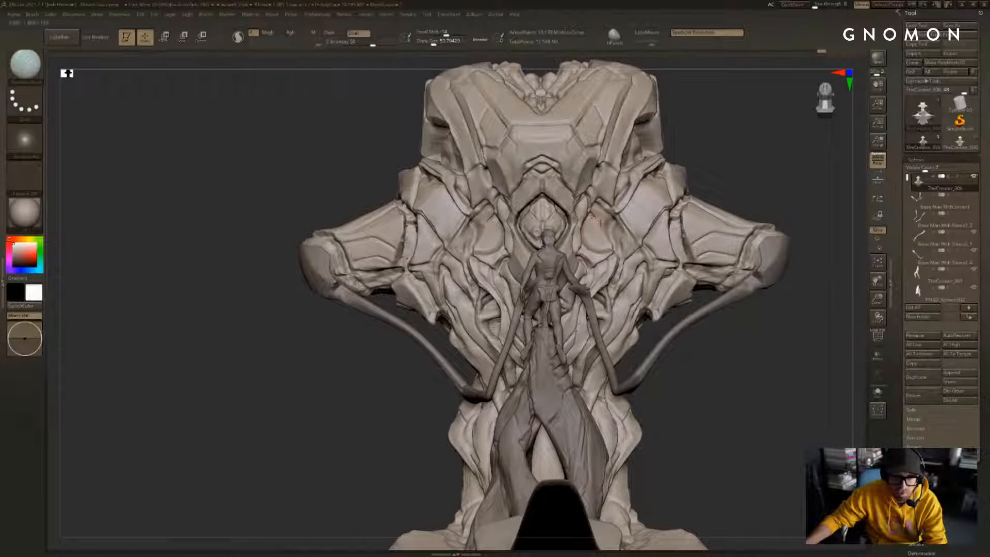
{"action": "left_click", "coordinate": [651, 32]}
{"action": "left_click_drag", "start_coordinate": [721, 170], "coordinate": [752, 172]}
{"action": "left_click_drag", "start_coordinate": [480, 252], "coordinate": [483, 242]}
{"action": "left_click_drag", "start_coordinate": [493, 207], "coordinate": [484, 222]}
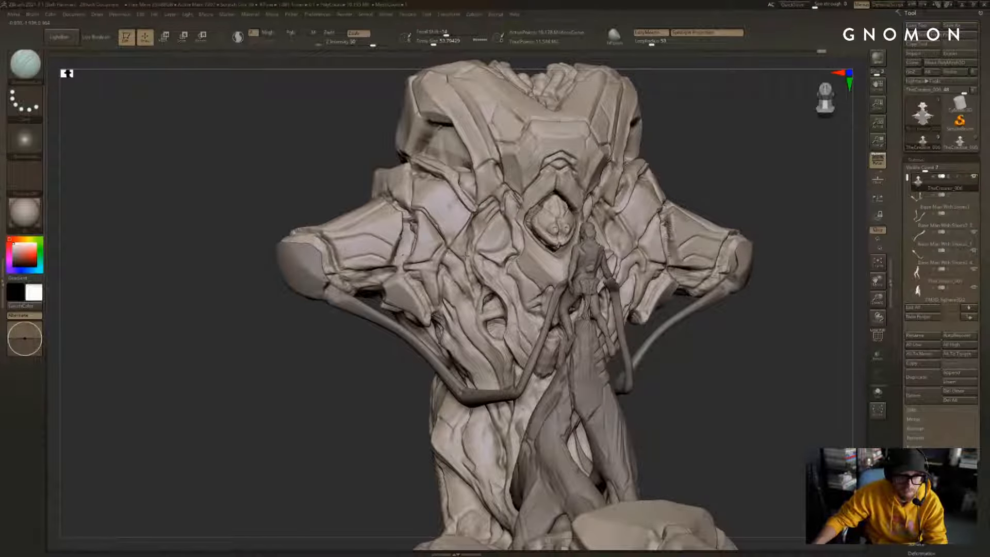
{"action": "left_click_drag", "start_coordinate": [784, 165], "coordinate": [753, 170]}
{"action": "key", "text": "ctrl"}
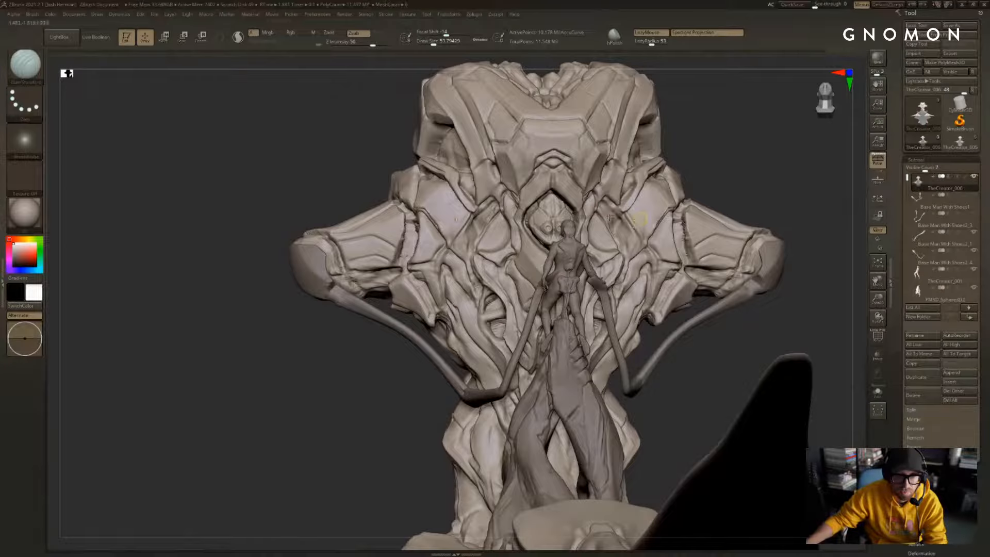
{"action": "left_click_drag", "start_coordinate": [608, 215], "coordinate": [620, 250]}
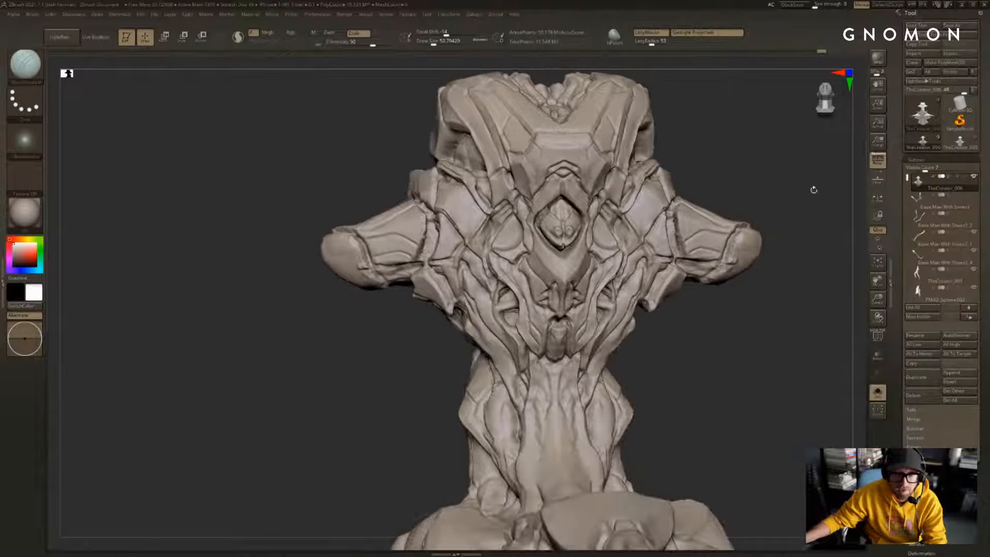
Step: Compare the refined head with the earlier version of the sculpt from the front
{"action": "left_click_drag", "start_coordinate": [813, 188], "coordinate": [722, 222], "text": "alt"}
{"action": "left_click", "coordinate": [959, 143]}
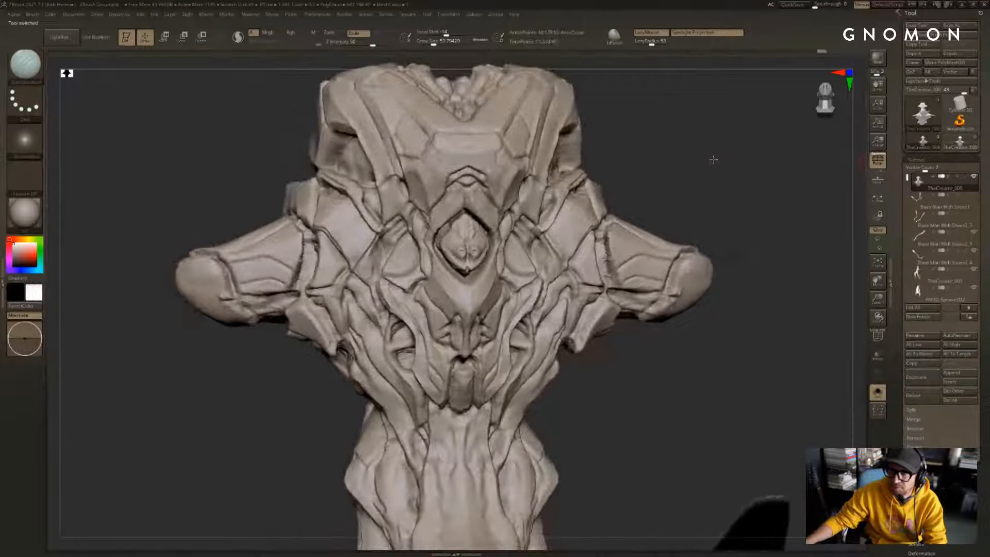
{"action": "left_click_drag", "start_coordinate": [713, 160], "coordinate": [765, 77]}
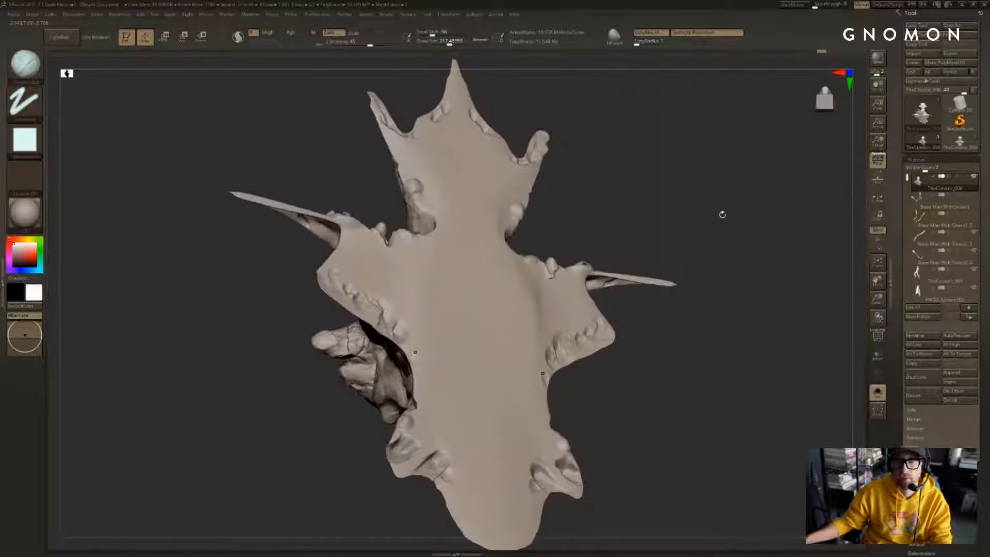
Step: Try two symmetrical raised bands on the smooth back with a square-alpha clay brush of about 825
{"action": "mouse_move", "coordinate": [720, 214]}
{"action": "left_mouse_down"}
{"action": "mouse_move", "coordinate": [739, 246]}
{"action": "mouse_move", "coordinate": [740, 217]}
{"action": "mouse_move", "coordinate": [691, 204]}
{"action": "mouse_move", "coordinate": [665, 174]}
{"action": "left_mouse_up"}
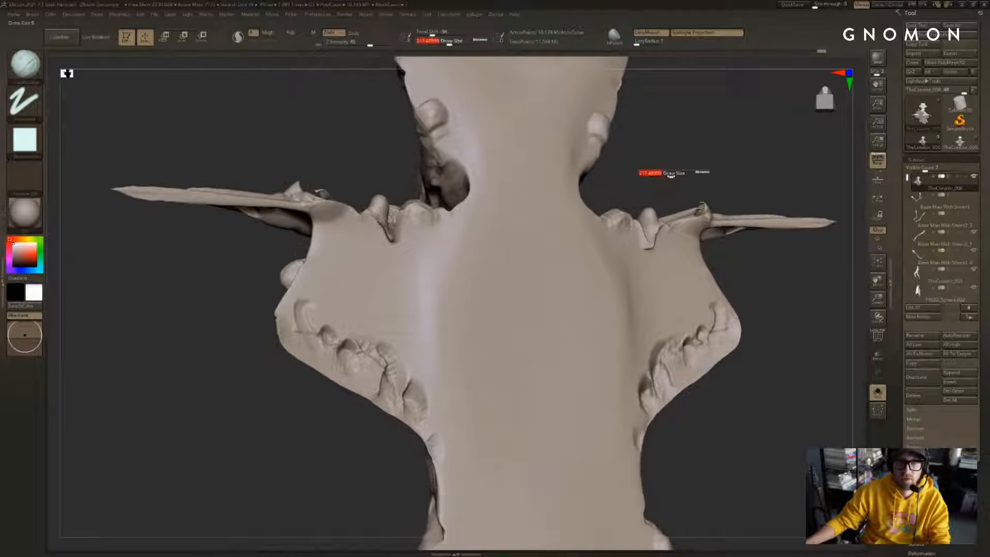
{"action": "left_click_drag", "start_coordinate": [508, 298], "coordinate": [501, 332]}
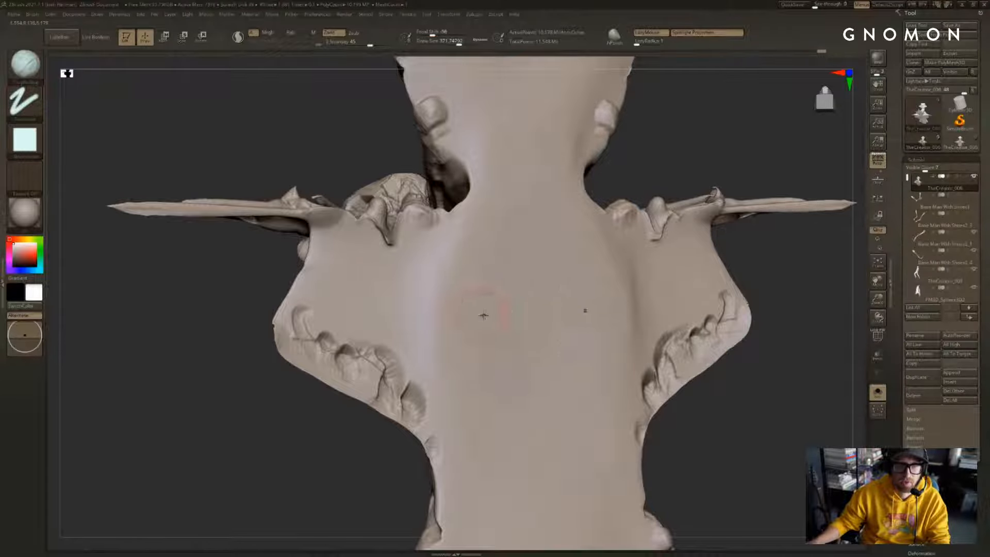
{"action": "key", "text": "s"}
{"action": "mouse_move", "coordinate": [480, 258]}
{"action": "left_mouse_down"}
{"action": "mouse_move", "coordinate": [478, 334]}
{"action": "mouse_move", "coordinate": [459, 268]}
{"action": "mouse_move", "coordinate": [475, 380]}
{"action": "mouse_move", "coordinate": [457, 263]}
{"action": "mouse_move", "coordinate": [469, 391]}
{"action": "mouse_move", "coordinate": [472, 263]}
{"action": "mouse_move", "coordinate": [482, 361]}
{"action": "mouse_move", "coordinate": [491, 270]}
{"action": "left_mouse_up"}
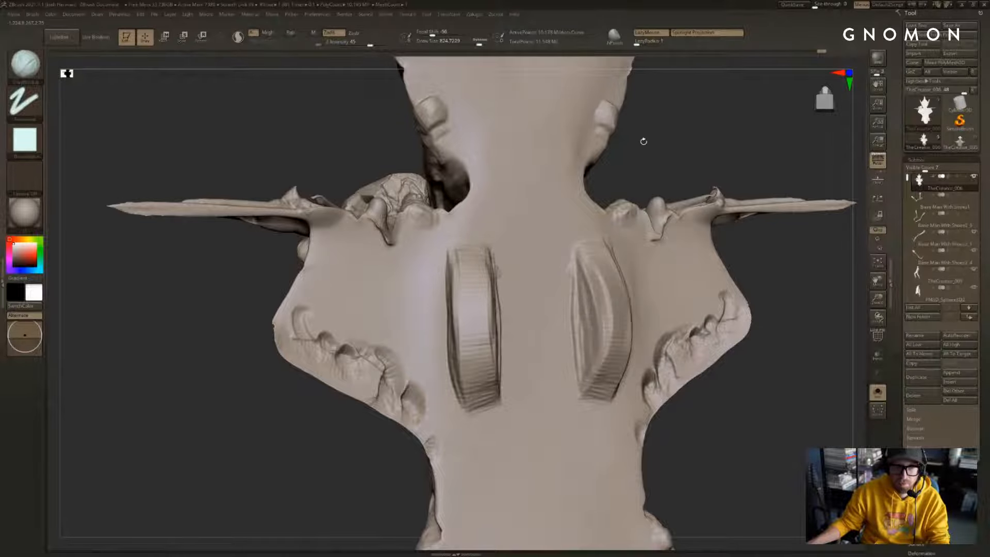
{"action": "left_click_drag", "start_coordinate": [643, 139], "coordinate": [722, 149]}
{"action": "left_click_drag", "start_coordinate": [657, 277], "coordinate": [412, 310]}
Step: Try a flat raised strip between the two bands with another square-alpha clay brush of about 955, without LazyMouse
{"action": "left_click", "coordinate": [30, 65]}
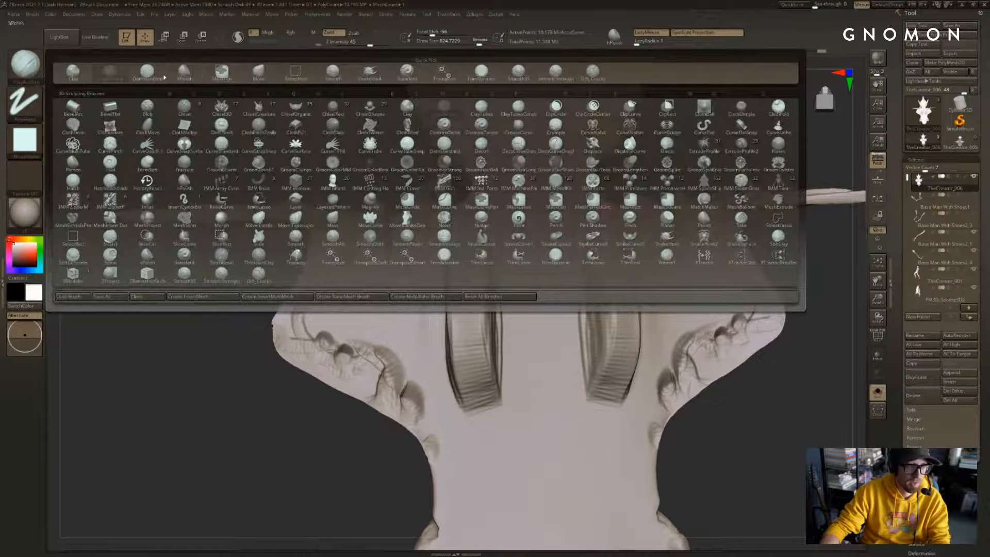
{"action": "key", "text": "c"}
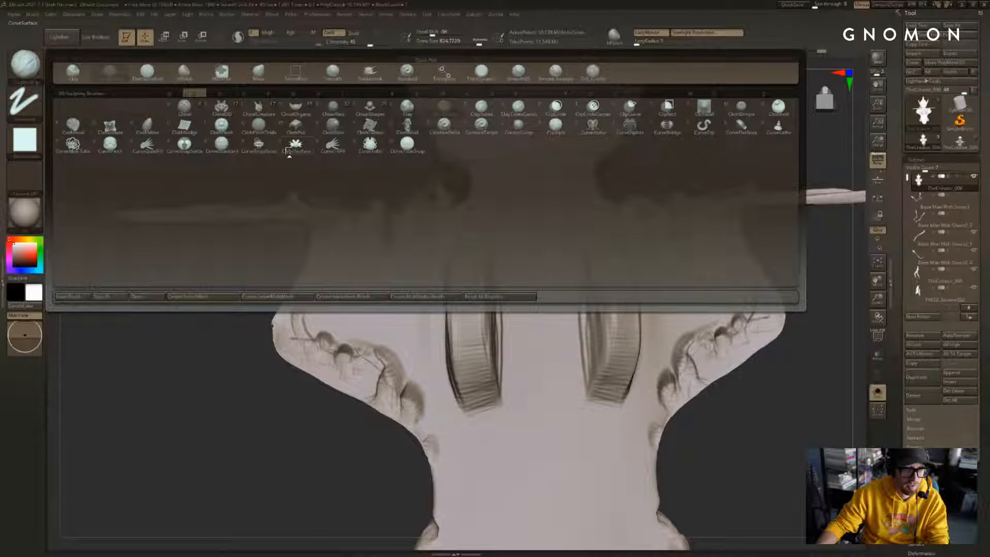
{"action": "left_click", "coordinate": [290, 149]}
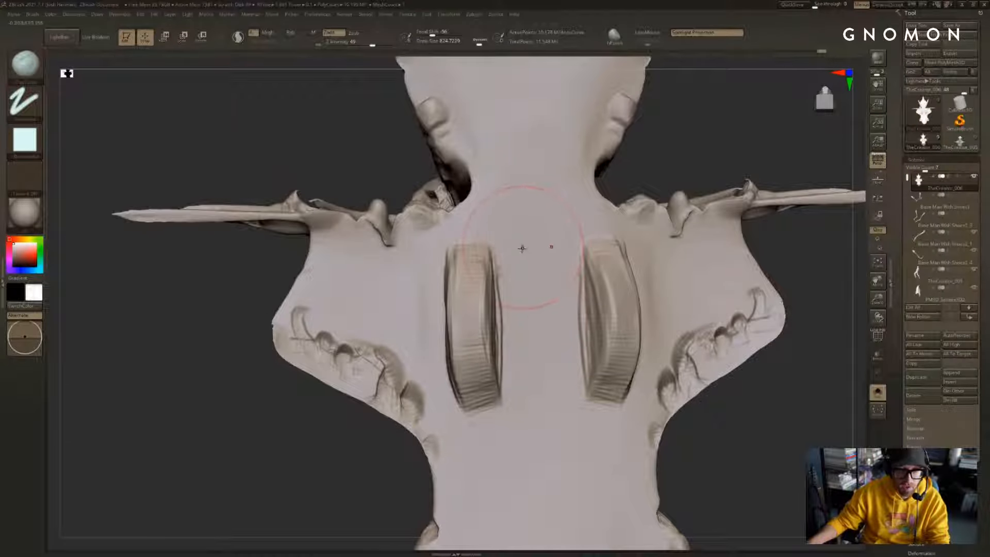
{"action": "mouse_move", "coordinate": [524, 249]}
{"action": "left_mouse_down"}
{"action": "mouse_move", "coordinate": [543, 351]}
{"action": "mouse_move", "coordinate": [560, 252]}
{"action": "left_mouse_up"}
{"action": "mouse_move", "coordinate": [724, 139]}
{"action": "left_mouse_down"}
{"action": "mouse_move", "coordinate": [742, 131]}
{"action": "mouse_move", "coordinate": [650, 220]}
{"action": "left_mouse_up"}
{"action": "key", "text": "s"}
{"action": "left_click_drag", "start_coordinate": [477, 218], "coordinate": [487, 218]}
{"action": "mouse_move", "coordinate": [484, 252]}
{"action": "left_mouse_down"}
{"action": "mouse_move", "coordinate": [480, 181]}
{"action": "mouse_move", "coordinate": [494, 292]}
{"action": "mouse_move", "coordinate": [490, 179]}
{"action": "mouse_move", "coordinate": [483, 217]}
{"action": "left_mouse_up"}
{"action": "mouse_move", "coordinate": [598, 189]}
{"action": "left_mouse_down"}
{"action": "mouse_move", "coordinate": [626, 189]}
{"action": "mouse_move", "coordinate": [515, 223]}
{"action": "left_mouse_up"}
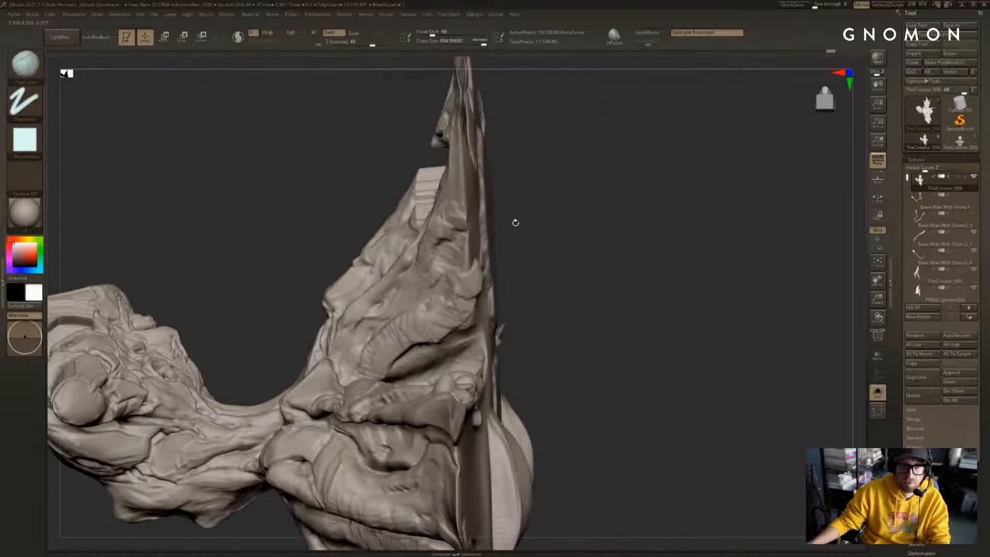
{"action": "mouse_move", "coordinate": [605, 257]}
{"action": "left_mouse_down"}
{"action": "mouse_move", "coordinate": [763, 209]}
{"action": "mouse_move", "coordinate": [742, 205]}
{"action": "left_mouse_up"}
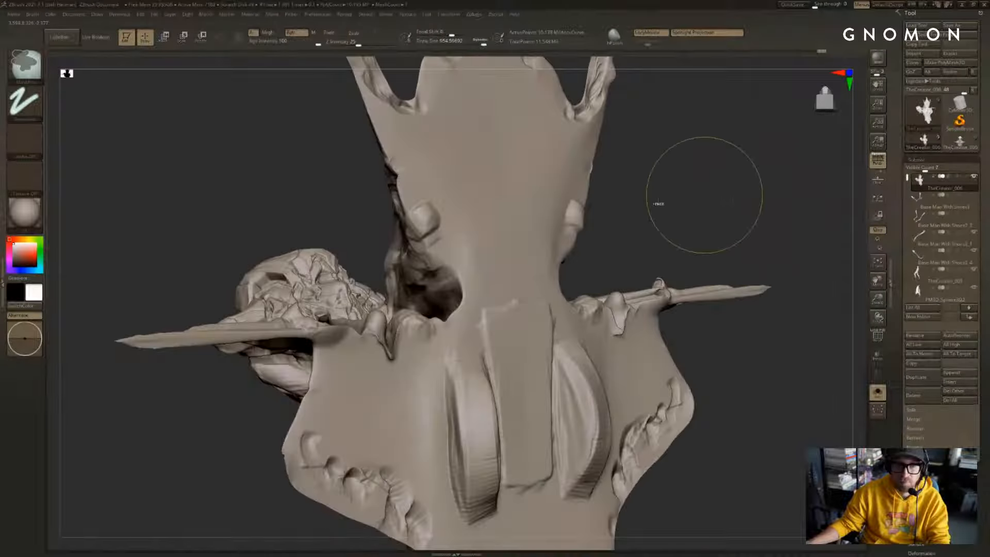
Step: Undo the test bands and the central strip on the smooth back
{"action": "key", "text": "ctrl+z"}
{"action": "key", "text": "ctrl+z"}
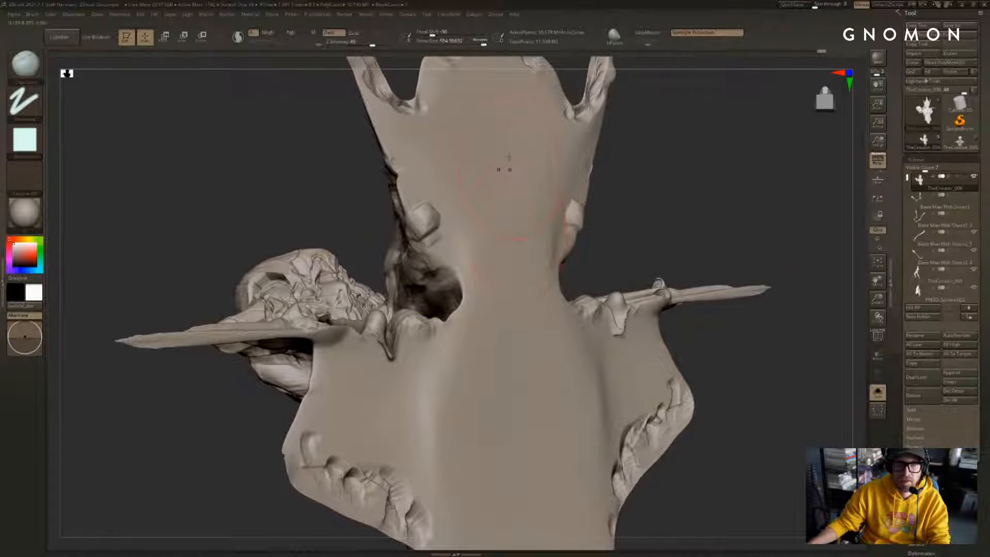
{"action": "key", "text": "ctrl+shift+z"}
{"action": "key", "text": "ctrl+z"}
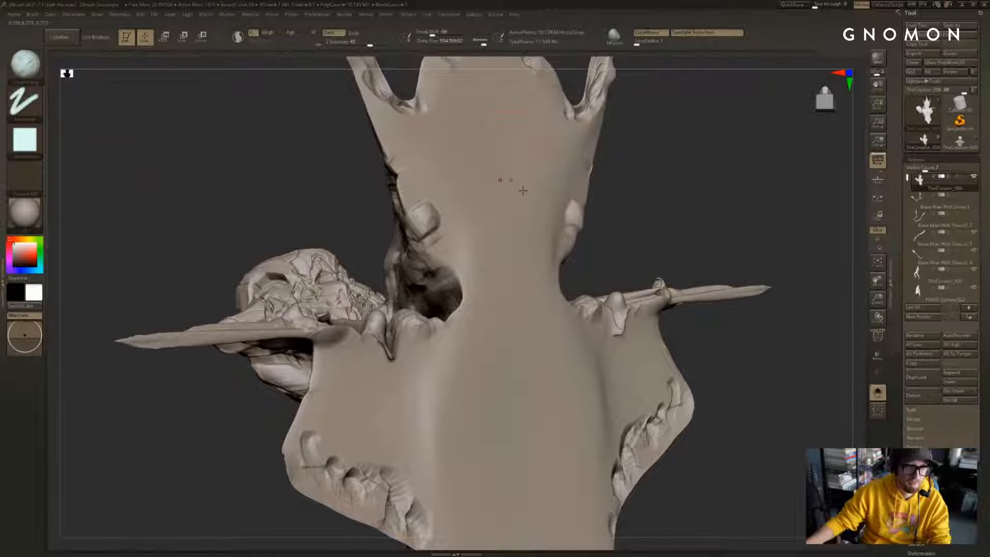
Step: Try a wide clay build-up along the middle of the upper back with a square-alpha brush of about 955
{"action": "mouse_move", "coordinate": [499, 133]}
{"action": "left_mouse_down"}
{"action": "mouse_move", "coordinate": [501, 258]}
{"action": "mouse_move", "coordinate": [483, 145]}
{"action": "mouse_move", "coordinate": [498, 154]}
{"action": "mouse_move", "coordinate": [518, 322]}
{"action": "left_mouse_up"}
{"action": "key", "text": "ctrl+z"}
{"action": "mouse_move", "coordinate": [641, 239]}
{"action": "left_mouse_down"}
{"action": "mouse_move", "coordinate": [685, 223]}
{"action": "mouse_move", "coordinate": [642, 222]}
{"action": "left_mouse_up"}
{"action": "mouse_move", "coordinate": [493, 116]}
{"action": "left_mouse_down"}
{"action": "mouse_move", "coordinate": [531, 152]}
{"action": "mouse_move", "coordinate": [548, 190]}
{"action": "mouse_move", "coordinate": [551, 211]}
{"action": "mouse_move", "coordinate": [515, 240]}
{"action": "mouse_move", "coordinate": [520, 345]}
{"action": "mouse_move", "coordinate": [536, 363]}
{"action": "mouse_move", "coordinate": [510, 330]}
{"action": "mouse_move", "coordinate": [525, 297]}
{"action": "mouse_move", "coordinate": [515, 268]}
{"action": "mouse_move", "coordinate": [510, 314]}
{"action": "mouse_move", "coordinate": [536, 268]}
{"action": "mouse_move", "coordinate": [515, 178]}
{"action": "mouse_move", "coordinate": [489, 149]}
{"action": "left_mouse_up"}
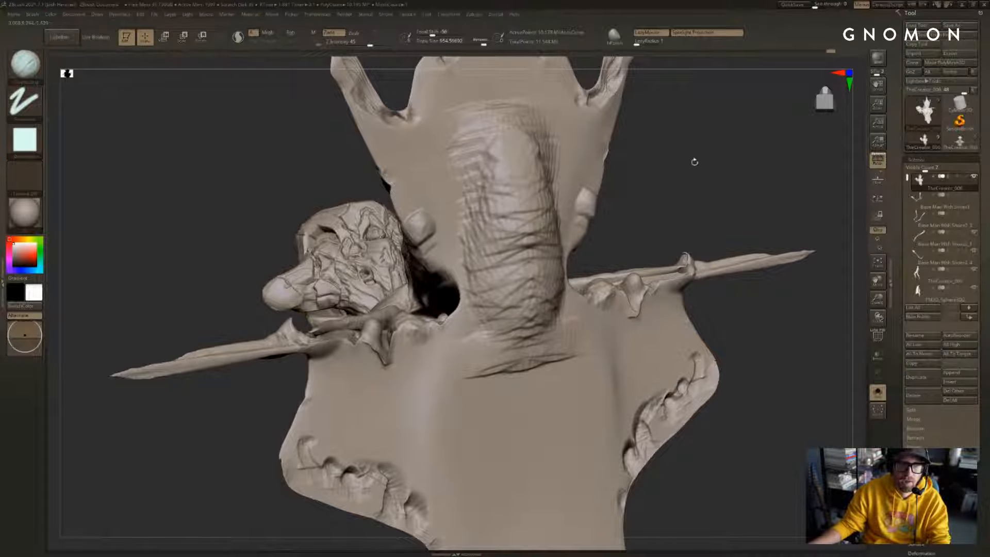
{"action": "mouse_move", "coordinate": [696, 159]}
{"action": "left_mouse_down"}
{"action": "mouse_move", "coordinate": [679, 97]}
{"action": "mouse_move", "coordinate": [634, 189]}
{"action": "mouse_move", "coordinate": [614, 154]}
{"action": "mouse_move", "coordinate": [605, 161]}
{"action": "mouse_move", "coordinate": [799, 216]}
{"action": "left_mouse_up"}
Step: Undo the wide clay build-up on the upper back
{"action": "key", "text": "ctrl+z"}
{"action": "key", "text": "ctrl+z"}
{"action": "key", "text": "ctrl+z"}
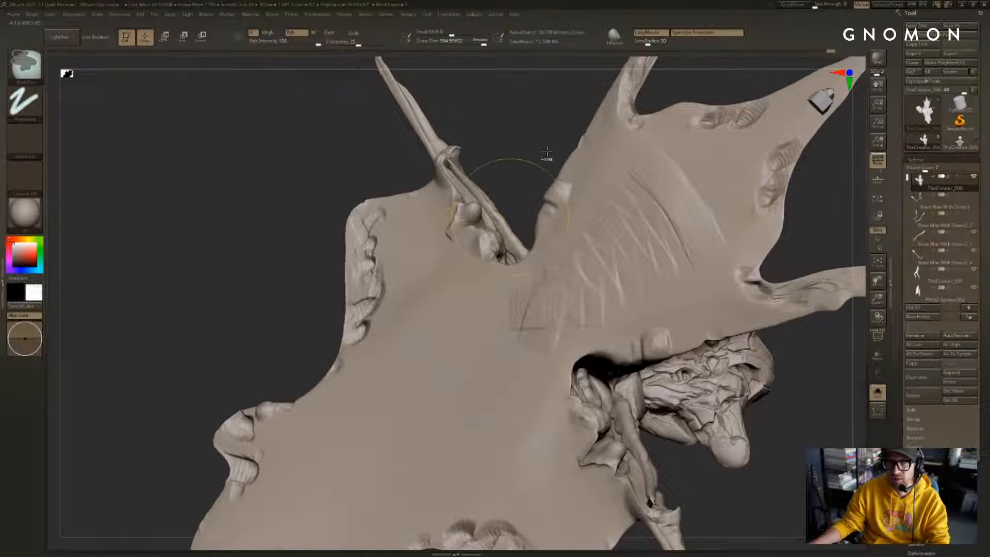
{"action": "key", "text": "ctrl+z"}
{"action": "key", "text": "ctrl+z"}
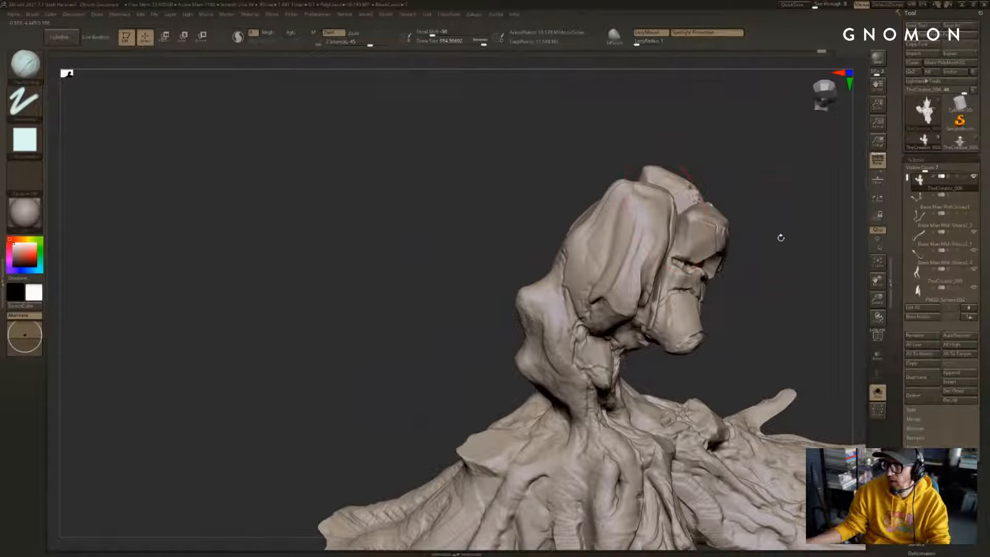
Step: Isolate the main creature sculpt and adjust the side plane of the neck below the jaw with the Move brush
{"action": "mouse_move", "coordinate": [780, 238]}
{"action": "left_mouse_down"}
{"action": "mouse_move", "coordinate": [809, 198]}
{"action": "mouse_move", "coordinate": [782, 246]}
{"action": "mouse_move", "coordinate": [725, 195]}
{"action": "mouse_move", "coordinate": [686, 201]}
{"action": "left_mouse_up"}
{"action": "mouse_move", "coordinate": [686, 201]}
{"action": "left_mouse_down", "text": "alt"}
{"action": "mouse_move", "coordinate": [629, 175]}
{"action": "mouse_move", "coordinate": [656, 202]}
{"action": "left_mouse_up", "text": "alt"}
{"action": "right_click_drag", "start_coordinate": [700, 213], "coordinate": [625, 203], "text": "ctrl"}
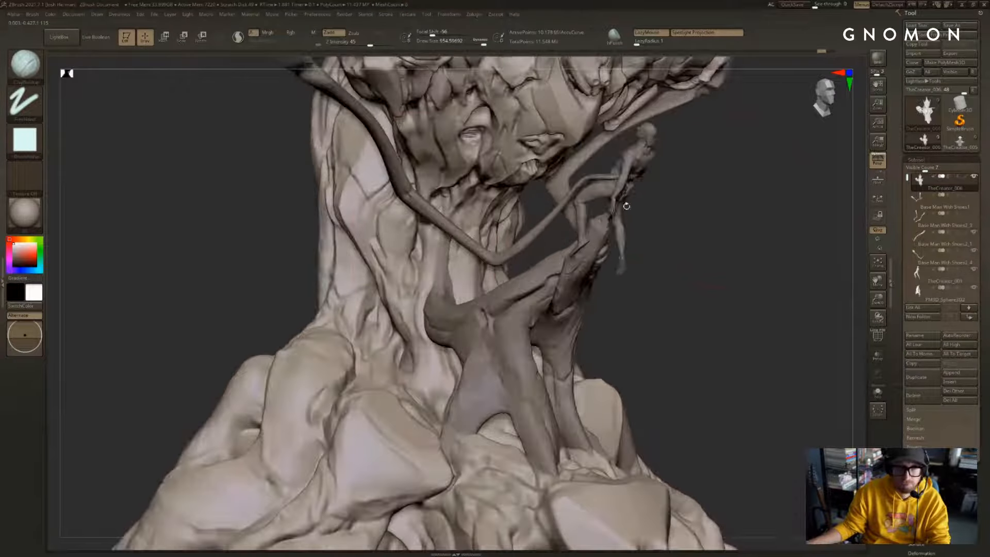
{"action": "key", "text": "shift+s"}
{"action": "key", "text": "b"}
{"action": "key", "text": "m"}
{"action": "key", "text": "v"}
{"action": "key", "text": "s"}
{"action": "left_click", "coordinate": [381, 236]}
{"action": "key", "text": "s"}
{"action": "left_click_drag", "start_coordinate": [379, 214], "coordinate": [375, 214]}
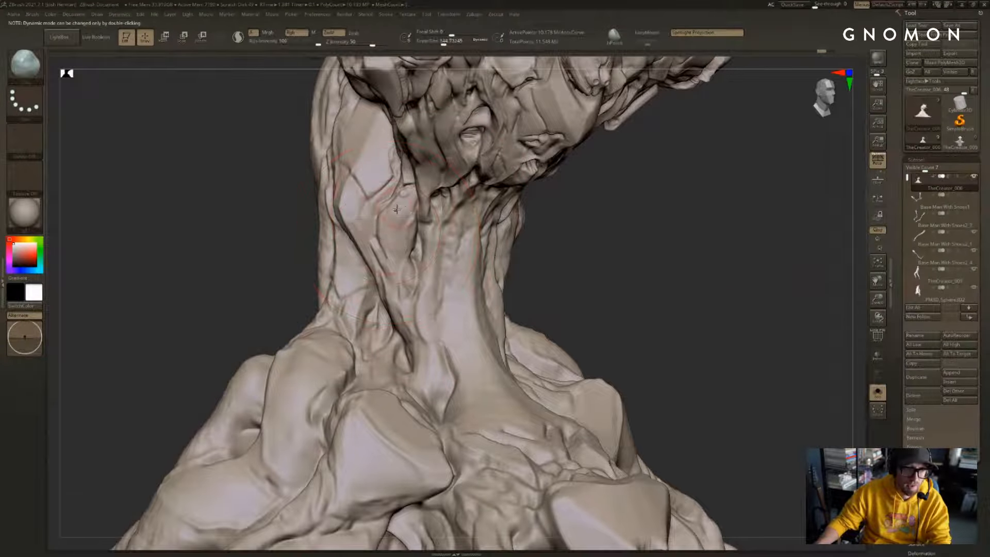
Step: Refine the crease around the narrow form below the jaw on the side of the neck with a smaller brush
{"action": "right_click_drag", "start_coordinate": [572, 238], "coordinate": [536, 238]}
{"action": "key", "text": "b"}
{"action": "key", "text": "m"}
{"action": "key", "text": "v"}
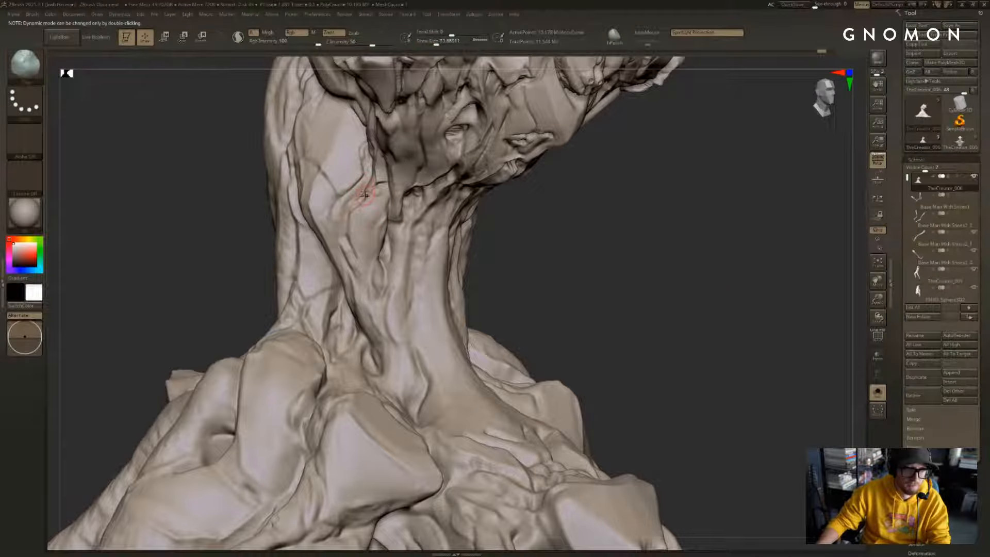
{"action": "mouse_move", "coordinate": [359, 201]}
{"action": "left_mouse_down", "text": "shift"}
{"action": "mouse_move", "coordinate": [371, 186]}
{"action": "mouse_move", "coordinate": [350, 212]}
{"action": "mouse_move", "coordinate": [345, 245]}
{"action": "mouse_move", "coordinate": [384, 233]}
{"action": "left_mouse_up", "text": "shift"}
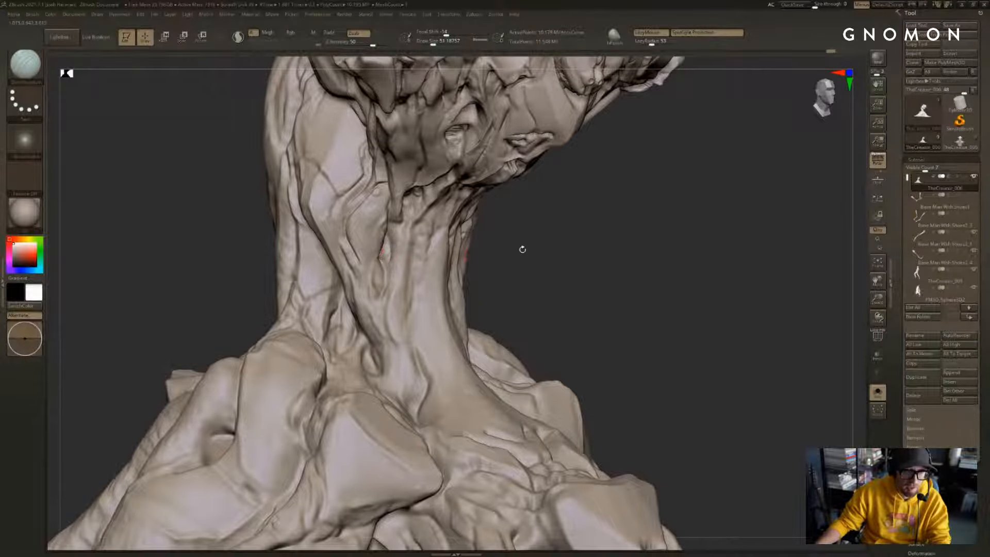
Step: Polish the elongated form on the side of the neck and carve the crease along its front edge with a brush of about 51
{"action": "mouse_move", "coordinate": [521, 248]}
{"action": "left_mouse_down"}
{"action": "mouse_move", "coordinate": [654, 243]}
{"action": "mouse_move", "coordinate": [639, 230]}
{"action": "mouse_move", "coordinate": [652, 274]}
{"action": "mouse_move", "coordinate": [630, 272]}
{"action": "left_mouse_up"}
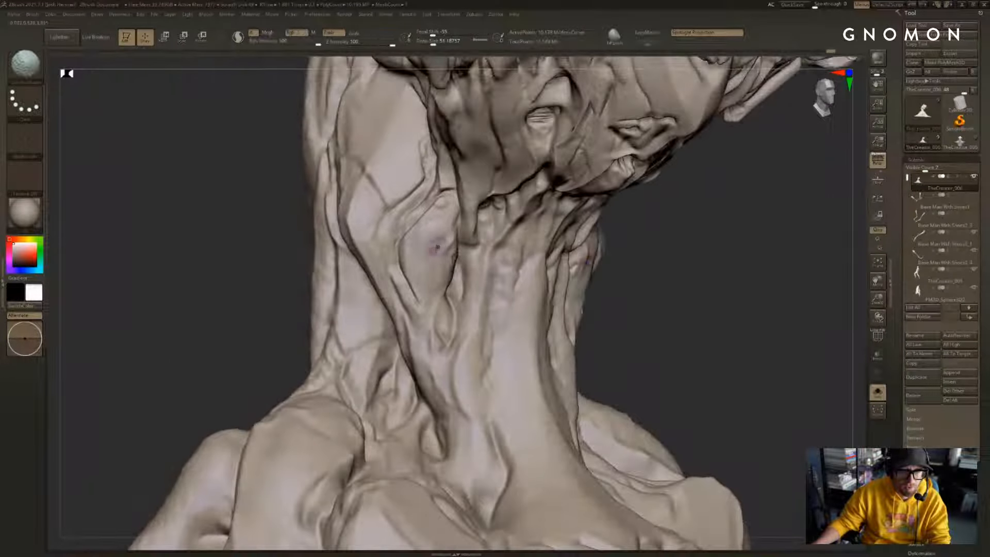
{"action": "mouse_move", "coordinate": [436, 242]}
{"action": "left_mouse_down", "text": "shift"}
{"action": "mouse_move", "coordinate": [448, 256]}
{"action": "mouse_move", "coordinate": [433, 332]}
{"action": "left_mouse_up", "text": "shift"}
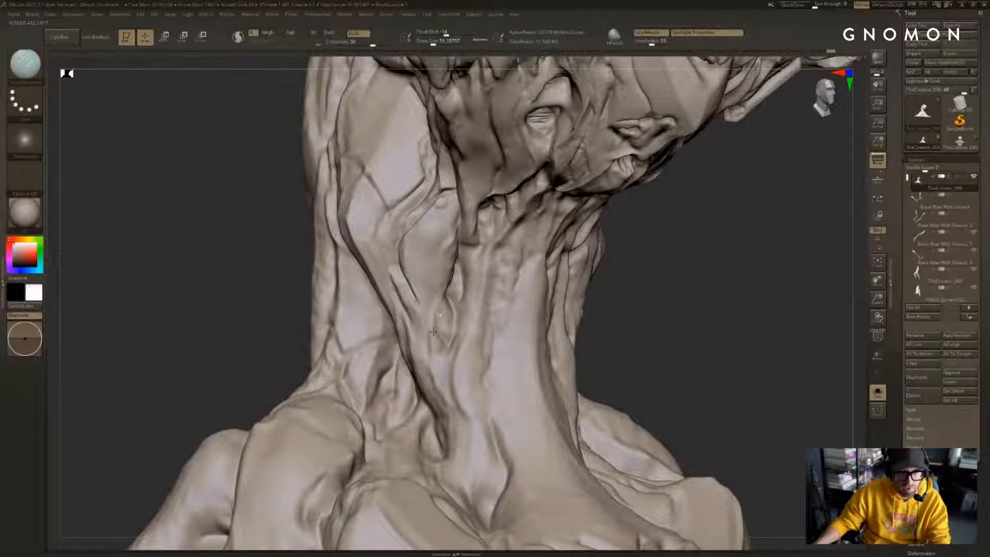
{"action": "left_click_drag", "start_coordinate": [459, 264], "coordinate": [453, 331]}
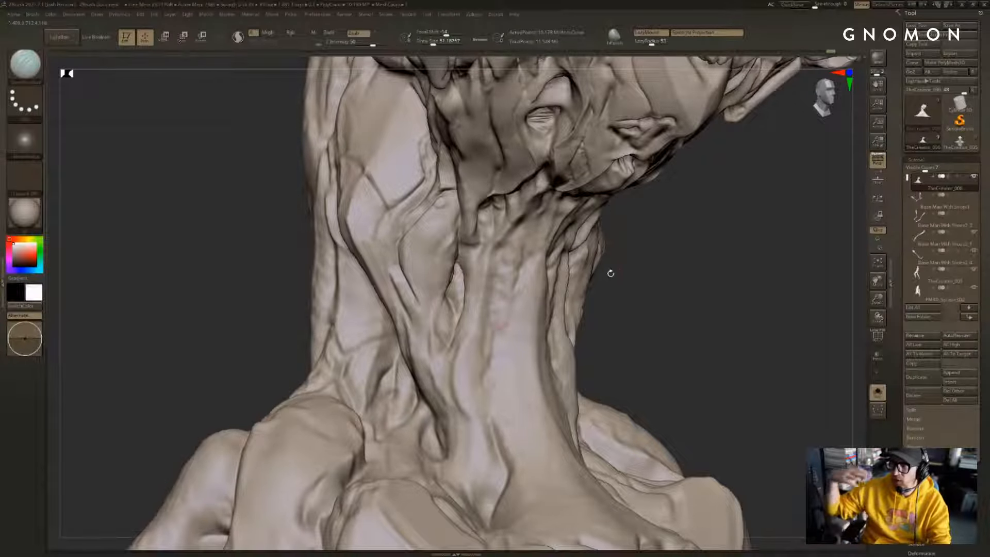
Step: Shape and smooth the surface of the elongated form on the side of the neck with a larger brush
{"action": "left_click_drag", "start_coordinate": [667, 301], "coordinate": [695, 301]}
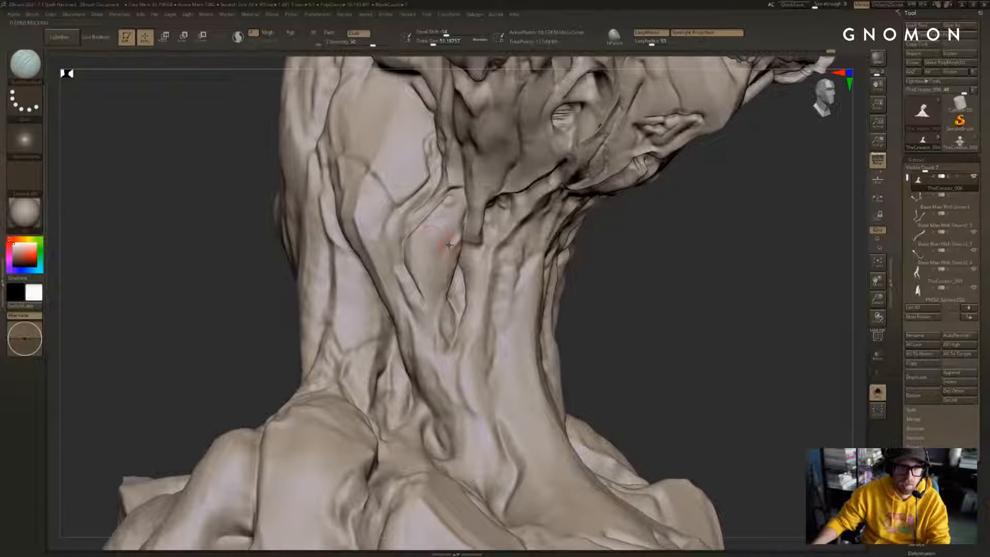
{"action": "key", "text": "s"}
{"action": "left_click_drag", "start_coordinate": [444, 246], "coordinate": [449, 242]}
{"action": "key", "text": "shift"}
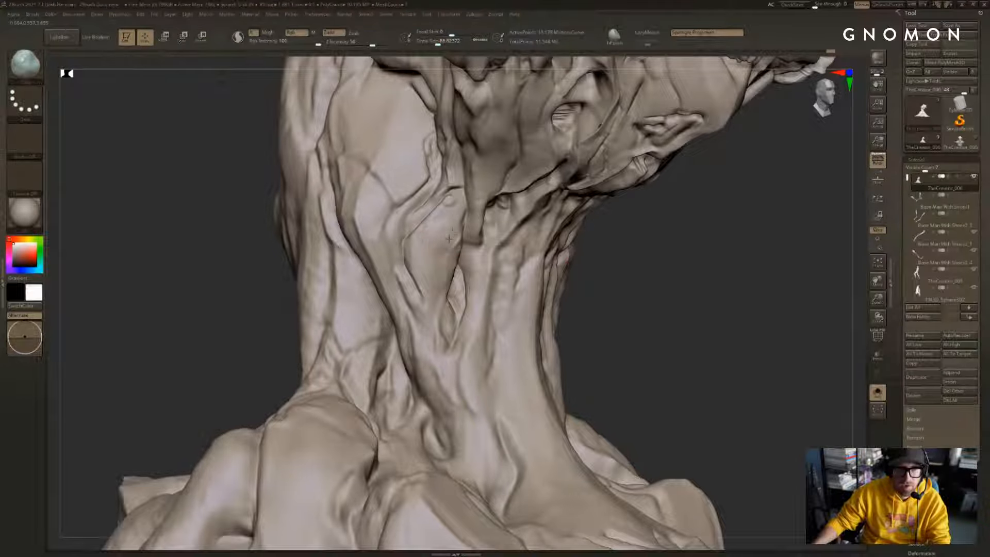
{"action": "key", "text": "shift"}
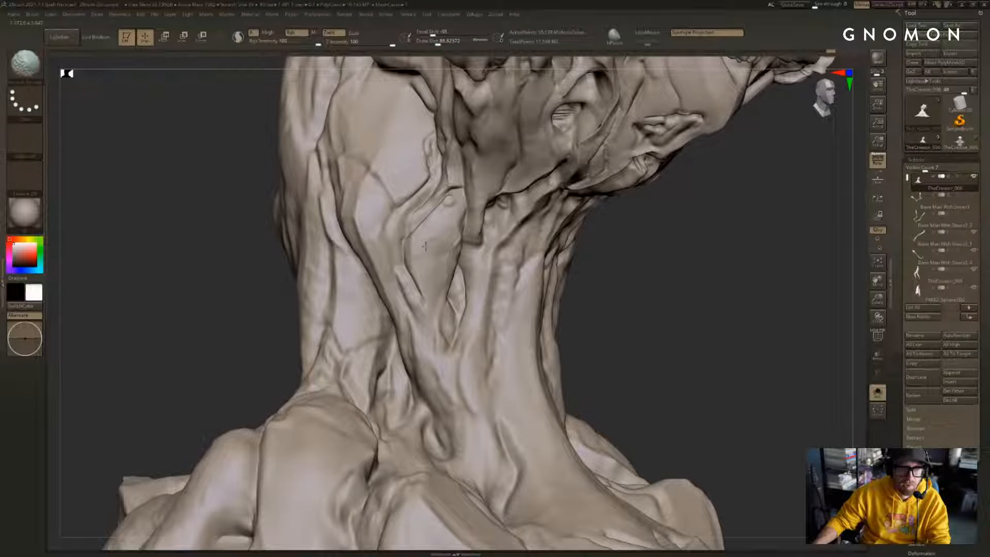
{"action": "left_click_drag", "start_coordinate": [432, 269], "coordinate": [433, 281], "text": "shift"}
Step: Refine the front edge and lower surface of the elongated neck form, working from the front with a resized brush
{"action": "left_click_drag", "start_coordinate": [641, 267], "coordinate": [643, 226]}
{"action": "key", "text": "shift"}
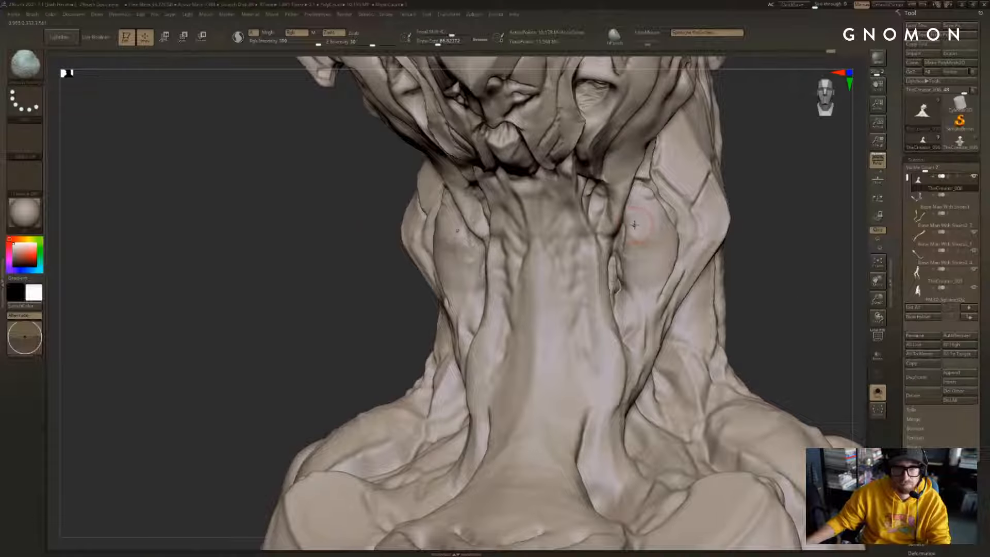
{"action": "key", "text": "s"}
{"action": "left_click_drag", "start_coordinate": [634, 222], "coordinate": [628, 289]}
{"action": "mouse_move", "coordinate": [732, 289]}
{"action": "left_mouse_down"}
{"action": "mouse_move", "coordinate": [736, 273]}
{"action": "mouse_move", "coordinate": [754, 312]}
{"action": "mouse_move", "coordinate": [794, 259]}
{"action": "left_mouse_up"}
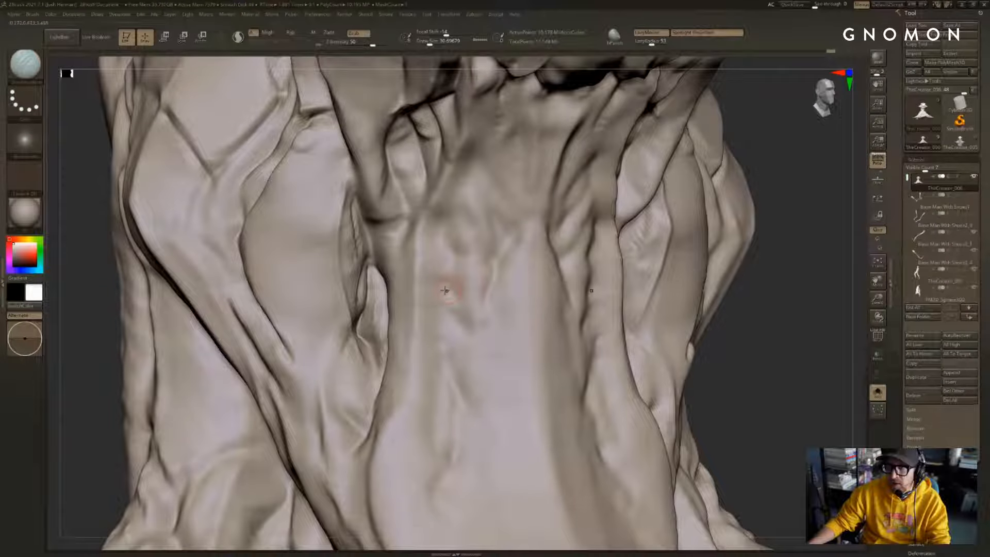
Step: Compare the throat with the earlier, lower-resolution sculpt version and return to the current one
{"action": "left_click", "coordinate": [959, 139]}
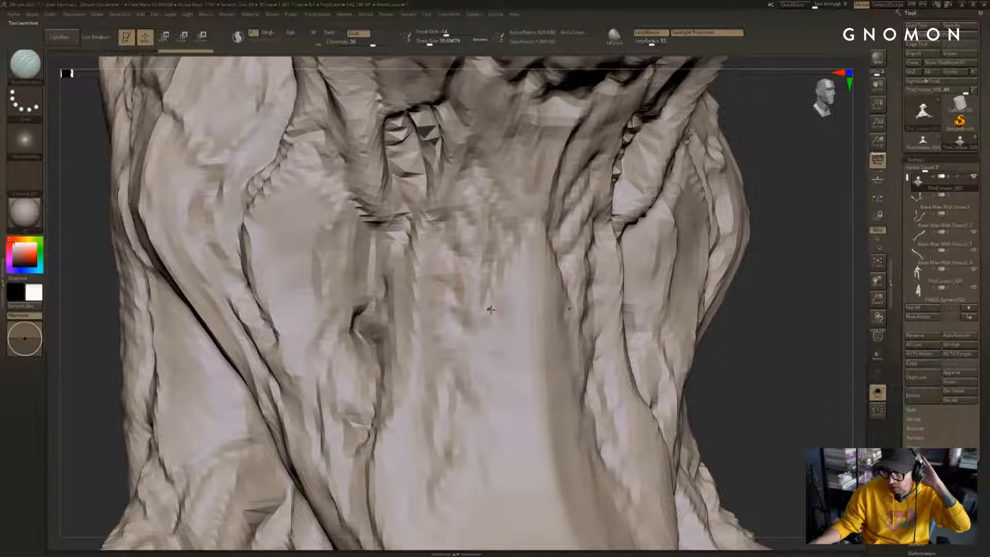
{"action": "left_click", "coordinate": [922, 140]}
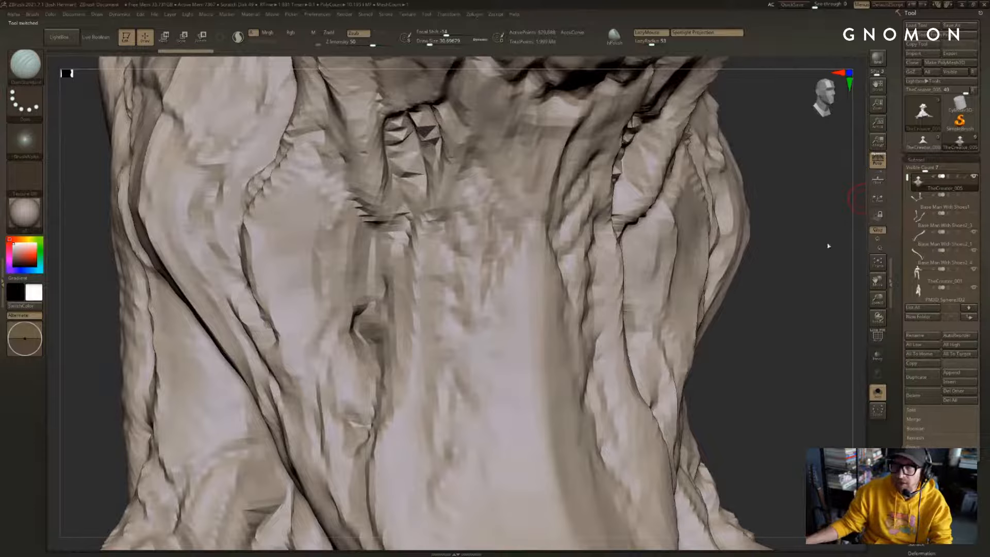
{"action": "left_click_drag", "start_coordinate": [791, 305], "coordinate": [731, 285], "text": "alt"}
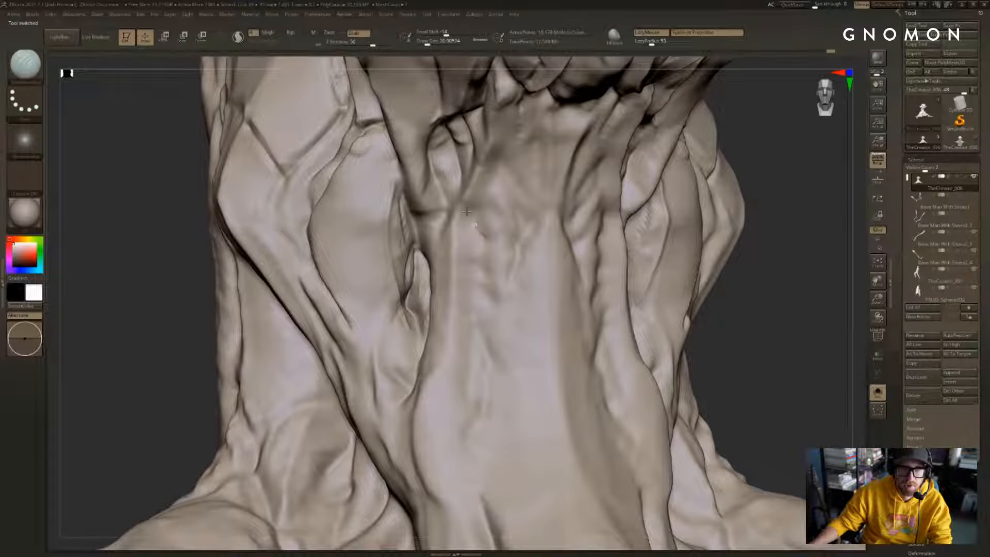
Step: Try carving a row of small notched creases down the side of the central throat ridge
{"action": "mouse_move", "coordinate": [464, 234]}
{"action": "left_mouse_down", "text": "shift"}
{"action": "mouse_move", "coordinate": [484, 225]}
{"action": "mouse_move", "coordinate": [483, 242]}
{"action": "left_mouse_up", "text": "shift"}
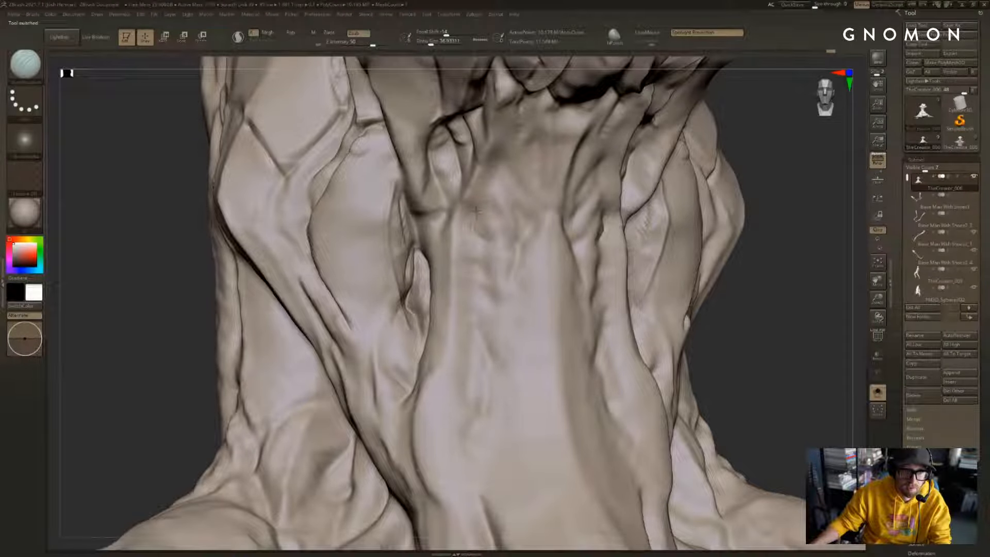
{"action": "mouse_move", "coordinate": [465, 204]}
{"action": "left_mouse_down", "text": "shift"}
{"action": "mouse_move", "coordinate": [477, 214]}
{"action": "mouse_move", "coordinate": [467, 202]}
{"action": "left_mouse_up", "text": "shift"}
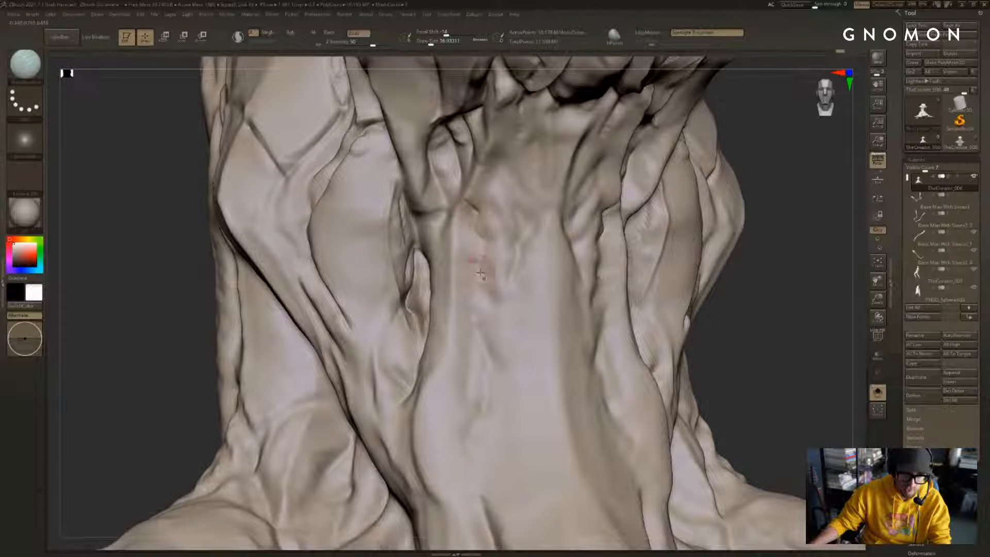
{"action": "left_click_drag", "start_coordinate": [482, 274], "coordinate": [472, 262]}
{"action": "mouse_move", "coordinate": [487, 299]}
{"action": "left_mouse_down"}
{"action": "mouse_move", "coordinate": [478, 254]}
{"action": "mouse_move", "coordinate": [477, 324]}
{"action": "mouse_move", "coordinate": [490, 364]}
{"action": "left_mouse_up"}
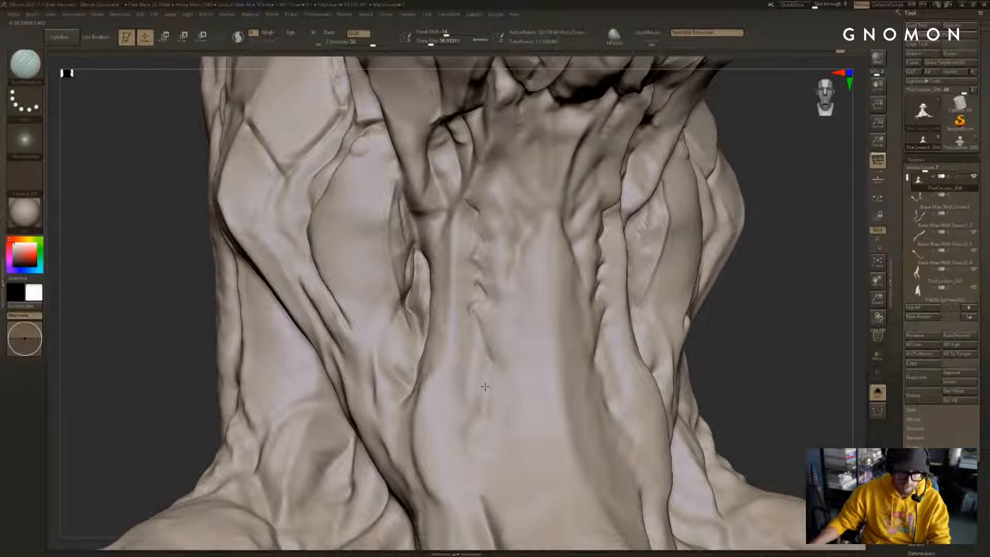
{"action": "left_click_drag", "start_coordinate": [773, 338], "coordinate": [739, 337]}
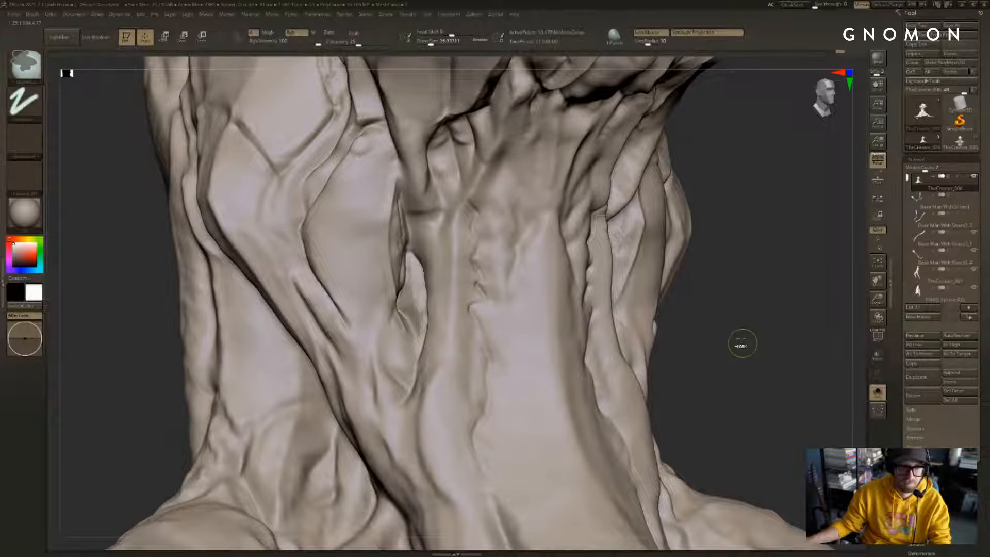
{"action": "key", "text": "ctrl+z"}
Step: Carve overlapping V-shaped creases beside the upper part of the central throat ridge with a brush of about 35
{"action": "key", "text": "shift"}
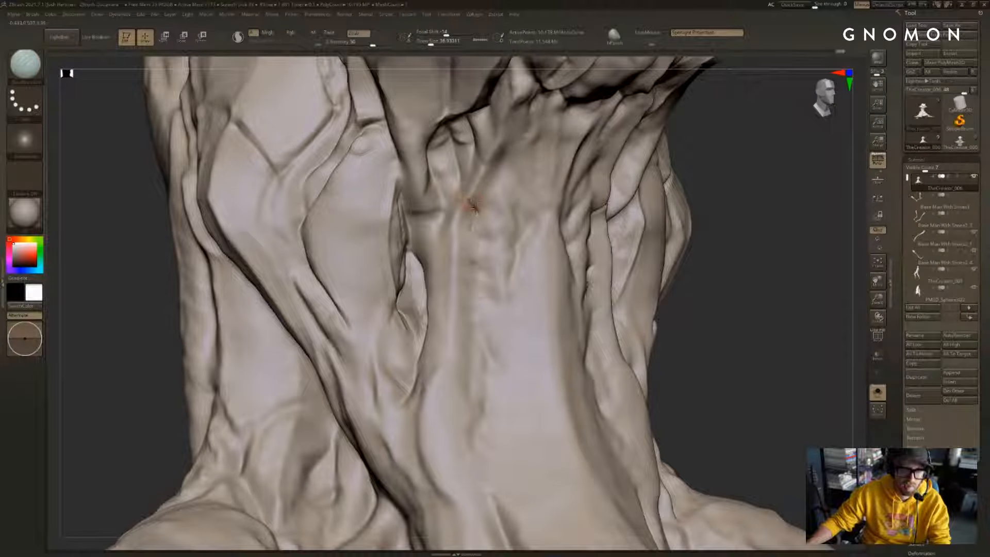
{"action": "key", "text": "s"}
{"action": "left_click", "coordinate": [468, 202]}
{"action": "left_click_drag", "start_coordinate": [476, 206], "coordinate": [454, 158]}
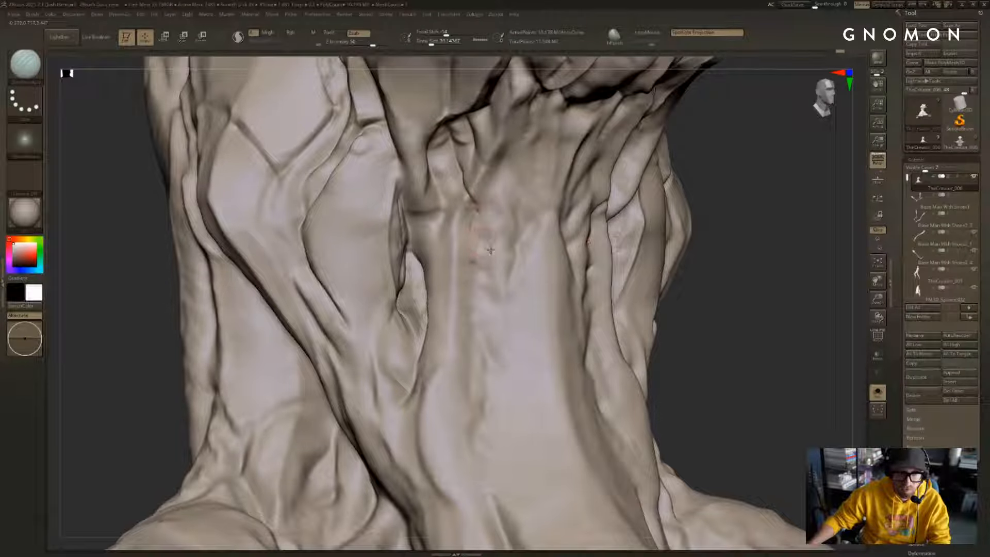
{"action": "left_click_drag", "start_coordinate": [753, 311], "coordinate": [773, 310]}
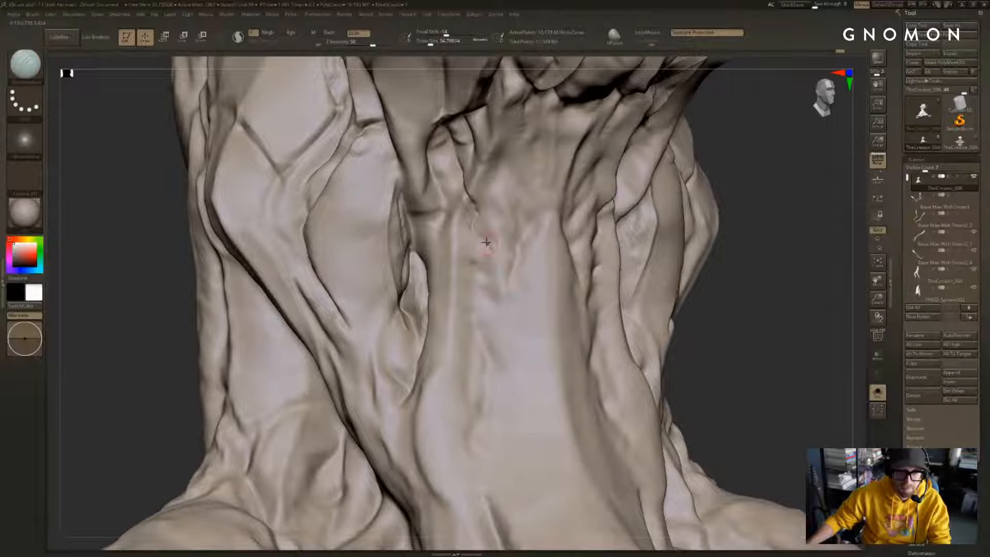
{"action": "mouse_move", "coordinate": [481, 237]}
{"action": "left_mouse_down"}
{"action": "mouse_move", "coordinate": [506, 283]}
{"action": "mouse_move", "coordinate": [508, 298]}
{"action": "mouse_move", "coordinate": [492, 304]}
{"action": "mouse_move", "coordinate": [489, 293]}
{"action": "mouse_move", "coordinate": [500, 310]}
{"action": "left_mouse_up"}
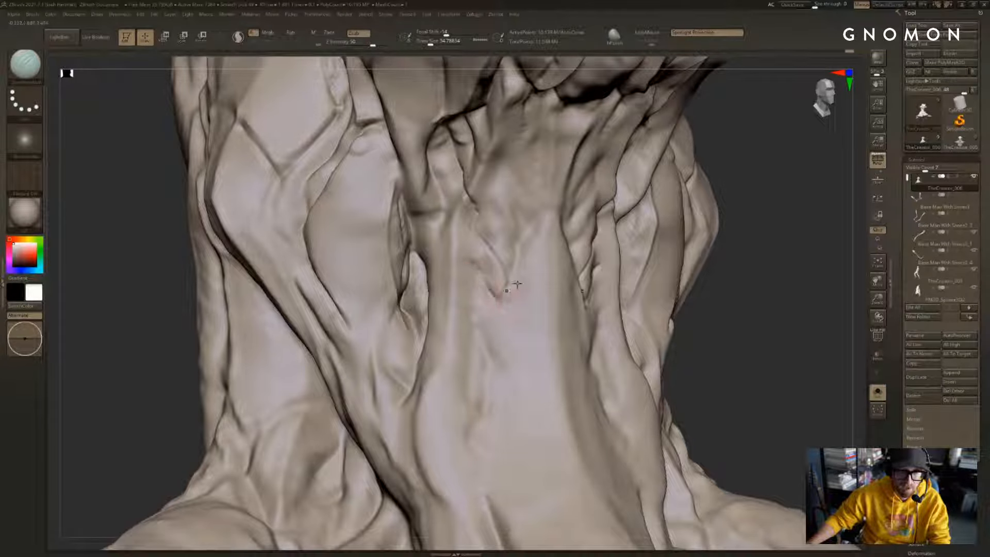
{"action": "left_click_drag", "start_coordinate": [519, 266], "coordinate": [508, 279]}
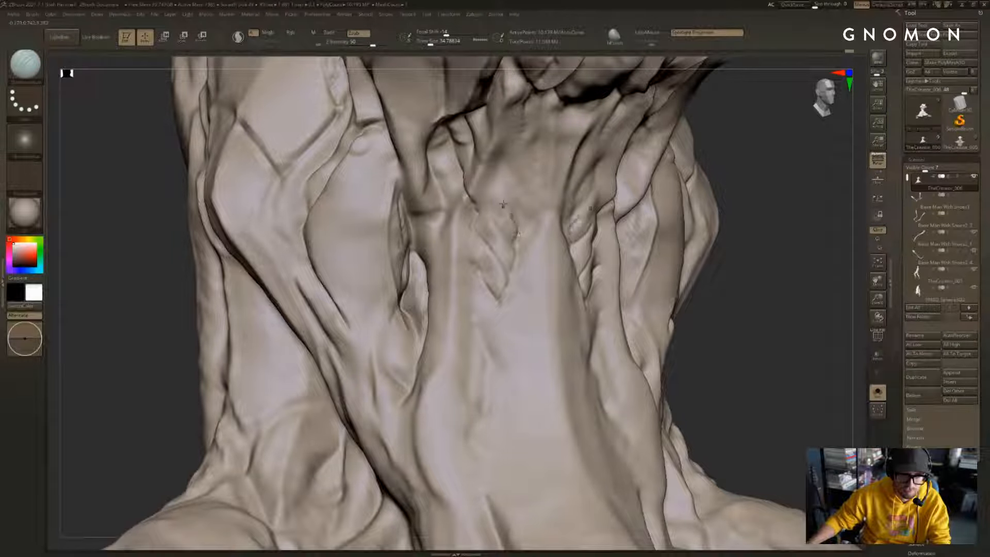
Step: Soften the top of the throat creases and carve a fine vertical crease just below the chin
{"action": "mouse_move", "coordinate": [758, 227]}
{"action": "left_mouse_down"}
{"action": "mouse_move", "coordinate": [821, 243]}
{"action": "mouse_move", "coordinate": [828, 226]}
{"action": "mouse_move", "coordinate": [806, 227]}
{"action": "left_mouse_up"}
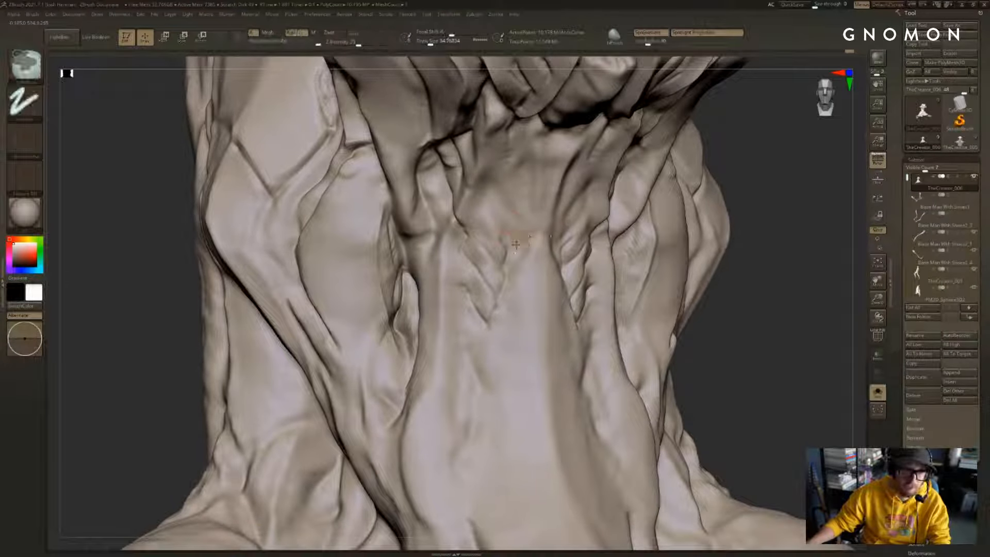
{"action": "mouse_move", "coordinate": [517, 240]}
{"action": "left_mouse_down", "text": "shift"}
{"action": "mouse_move", "coordinate": [501, 260]}
{"action": "mouse_move", "coordinate": [507, 245]}
{"action": "mouse_move", "coordinate": [490, 206]}
{"action": "left_mouse_up", "text": "shift"}
{"action": "mouse_move", "coordinate": [770, 170]}
{"action": "left_mouse_down", "text": "alt"}
{"action": "mouse_move", "coordinate": [764, 198]}
{"action": "mouse_move", "coordinate": [718, 179]}
{"action": "mouse_move", "coordinate": [806, 190]}
{"action": "mouse_move", "coordinate": [807, 171]}
{"action": "mouse_move", "coordinate": [794, 175]}
{"action": "left_mouse_up", "text": "alt"}
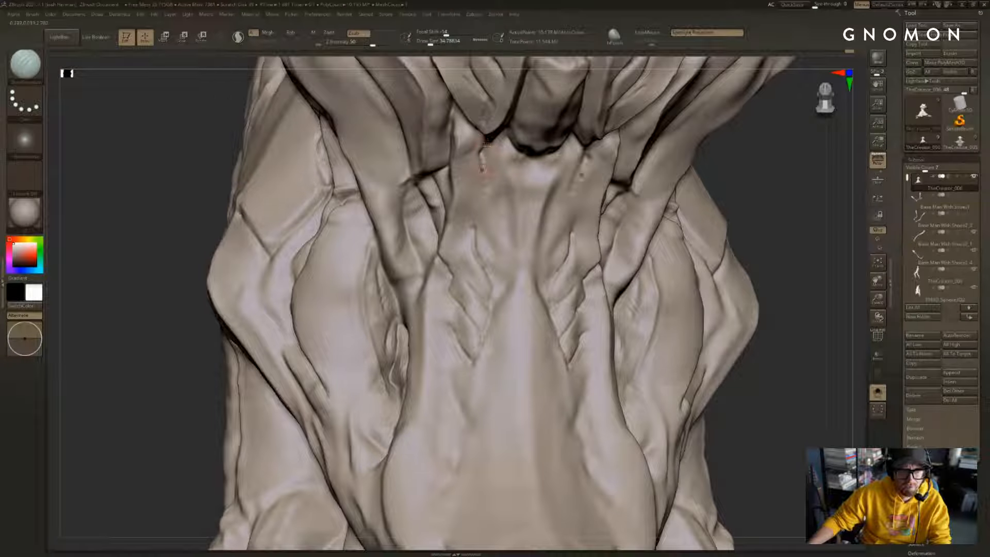
{"action": "left_click_drag", "start_coordinate": [481, 156], "coordinate": [487, 196]}
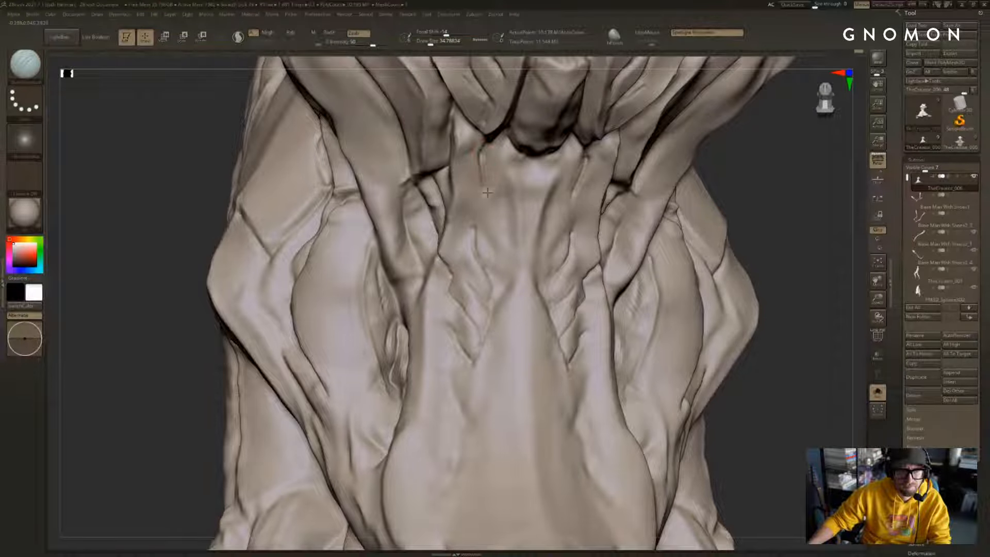
{"action": "left_click_drag", "start_coordinate": [485, 157], "coordinate": [489, 187], "text": "shift"}
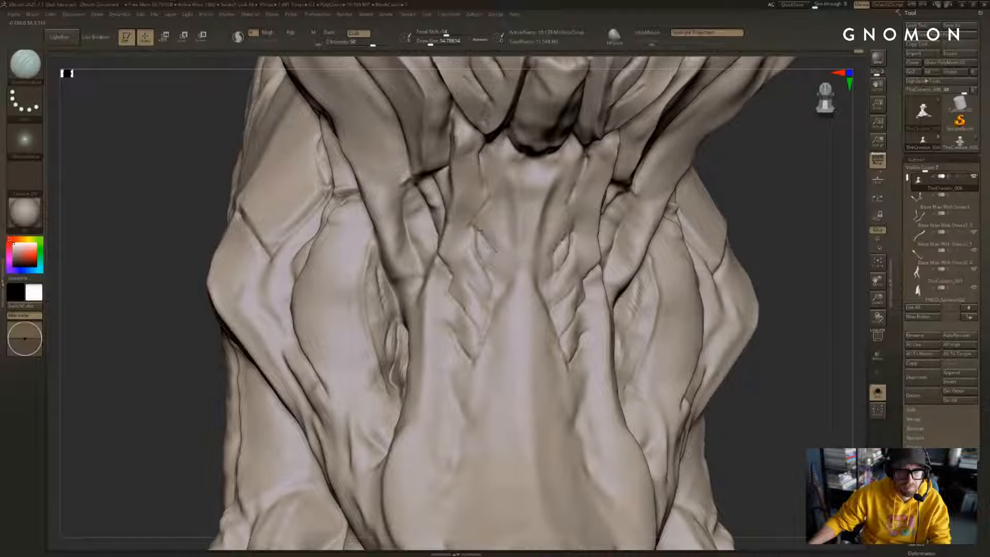
Step: Continue the overlapping diagonal creases down both sides of the central throat ridge towards the base of the neck
{"action": "mouse_move", "coordinate": [788, 215]}
{"action": "left_mouse_down", "text": "alt"}
{"action": "mouse_move", "coordinate": [738, 209]}
{"action": "mouse_move", "coordinate": [778, 216]}
{"action": "mouse_move", "coordinate": [738, 230]}
{"action": "mouse_move", "coordinate": [754, 248]}
{"action": "mouse_move", "coordinate": [720, 266]}
{"action": "left_mouse_up", "text": "alt"}
{"action": "key", "text": "alt+s"}
{"action": "key", "text": "alt+s"}
{"action": "mouse_move", "coordinate": [533, 247]}
{"action": "left_mouse_down"}
{"action": "mouse_move", "coordinate": [520, 281]}
{"action": "mouse_move", "coordinate": [523, 307]}
{"action": "left_mouse_up"}
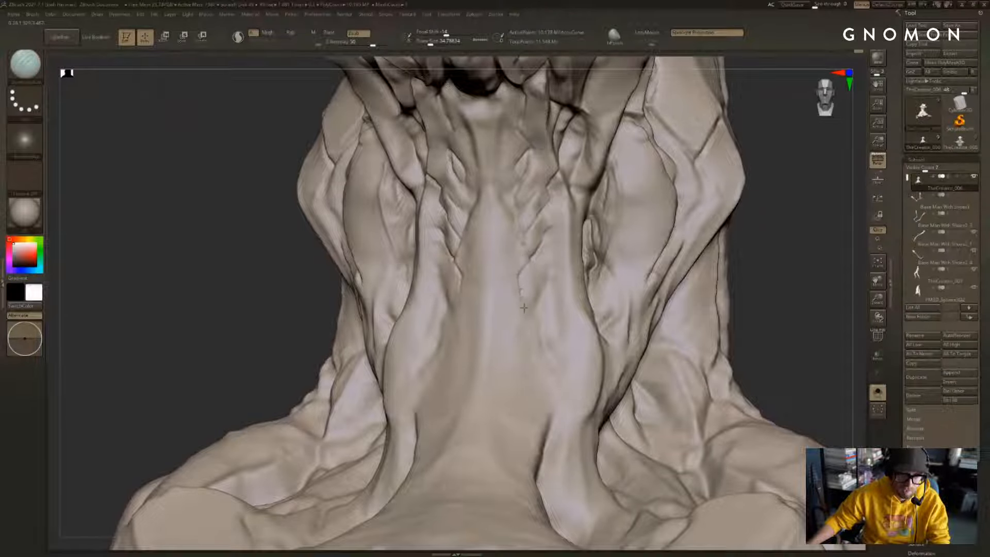
{"action": "mouse_move", "coordinate": [550, 274]}
{"action": "left_mouse_down"}
{"action": "mouse_move", "coordinate": [529, 310]}
{"action": "mouse_move", "coordinate": [548, 270]}
{"action": "left_mouse_up"}
{"action": "left_click_drag", "start_coordinate": [763, 270], "coordinate": [835, 261]}
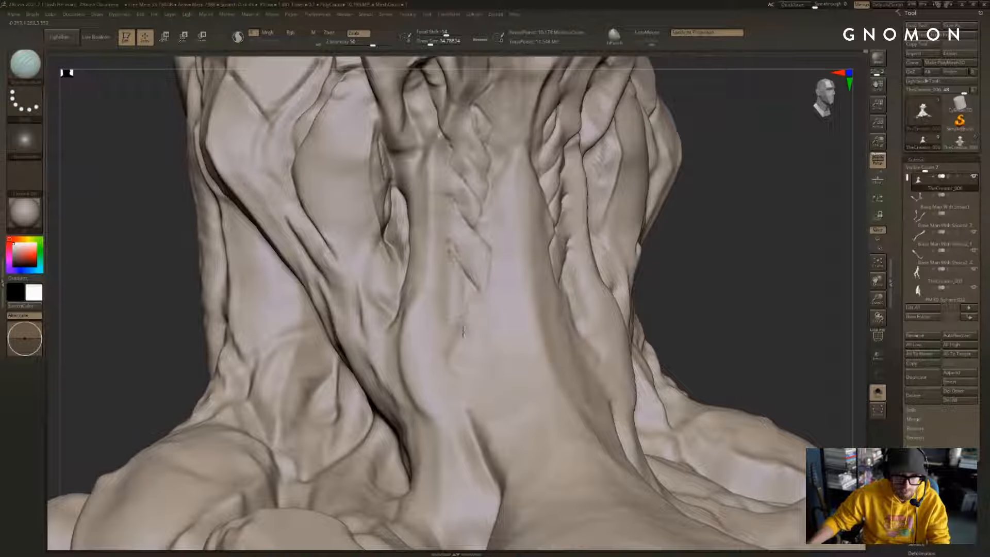
{"action": "mouse_move", "coordinate": [462, 329]}
{"action": "left_mouse_down"}
{"action": "mouse_move", "coordinate": [477, 313]}
{"action": "mouse_move", "coordinate": [464, 298]}
{"action": "left_mouse_up"}
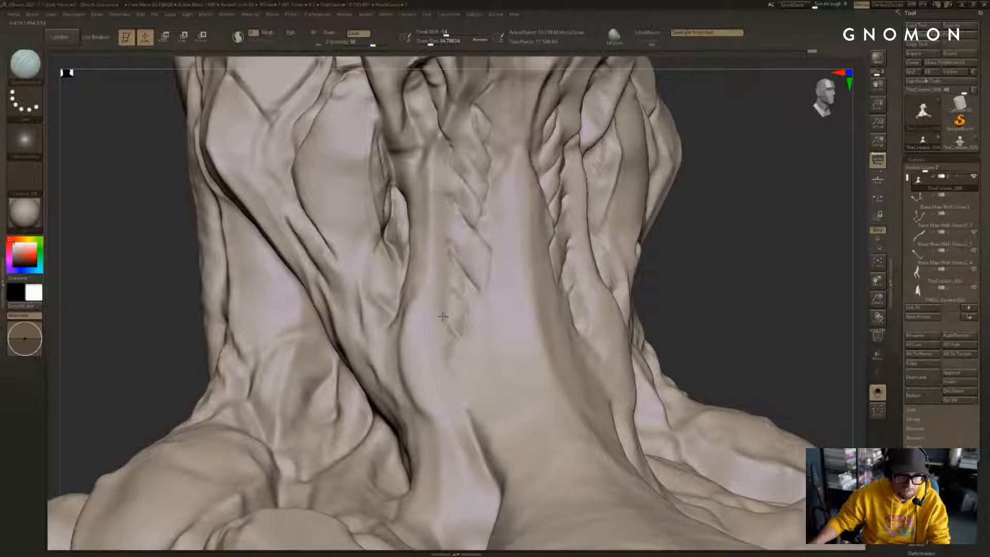
Step: Frame the head and neck from the front, mask a rectangular area over the face and undo the mask
{"action": "mouse_move", "coordinate": [782, 274]}
{"action": "left_mouse_down"}
{"action": "mouse_move", "coordinate": [747, 316]}
{"action": "mouse_move", "coordinate": [743, 296]}
{"action": "mouse_move", "coordinate": [655, 286]}
{"action": "mouse_move", "coordinate": [696, 292]}
{"action": "mouse_move", "coordinate": [699, 304]}
{"action": "left_mouse_up"}
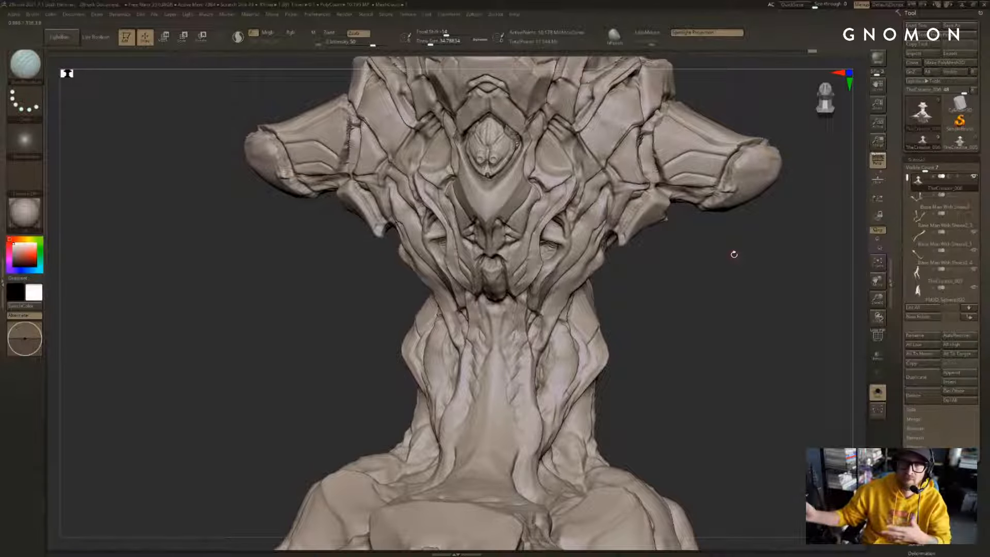
{"action": "mouse_move", "coordinate": [637, 294]}
{"action": "left_mouse_down"}
{"action": "mouse_move", "coordinate": [718, 331]}
{"action": "mouse_move", "coordinate": [691, 261]}
{"action": "mouse_move", "coordinate": [675, 371]}
{"action": "mouse_move", "coordinate": [641, 351]}
{"action": "left_mouse_up"}
{"action": "left_click_drag", "start_coordinate": [707, 247], "coordinate": [696, 335], "text": "alt"}
{"action": "left_click_drag", "start_coordinate": [686, 338], "coordinate": [345, 303], "text": "ctrl"}
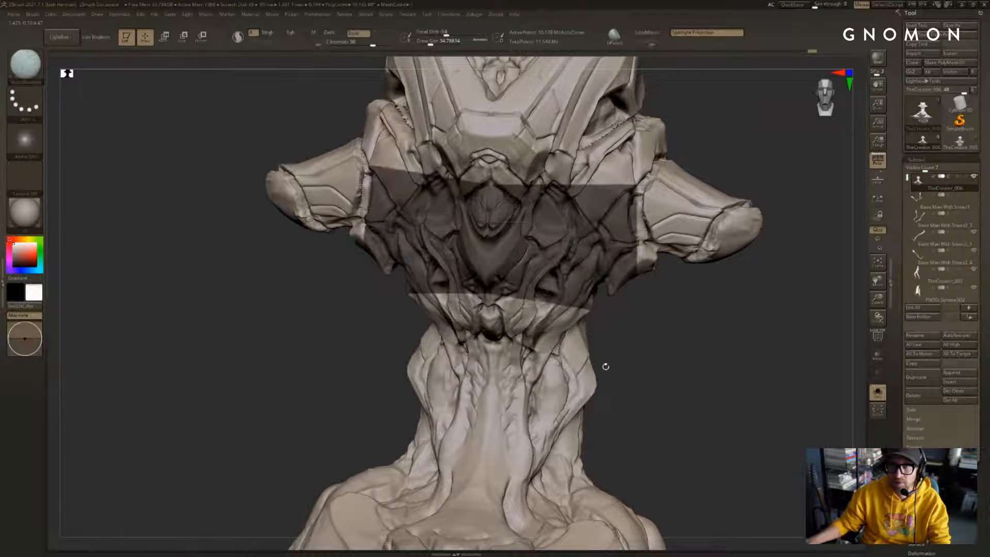
{"action": "left_click_drag", "start_coordinate": [623, 381], "coordinate": [691, 351], "text": "alt"}
{"action": "key", "text": "ctrl+z"}
Step: Refine the creases along the lower throat folds and directly under the chin with a brush of about 58
{"action": "right_click_drag", "start_coordinate": [536, 376], "coordinate": [535, 354]}
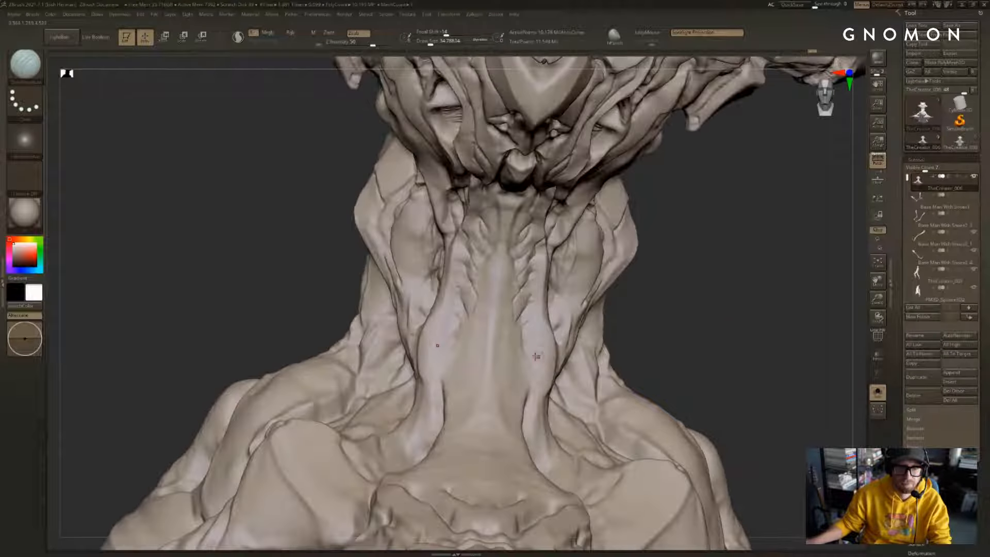
{"action": "key", "text": "s"}
{"action": "left_click_drag", "start_coordinate": [535, 353], "coordinate": [539, 353]}
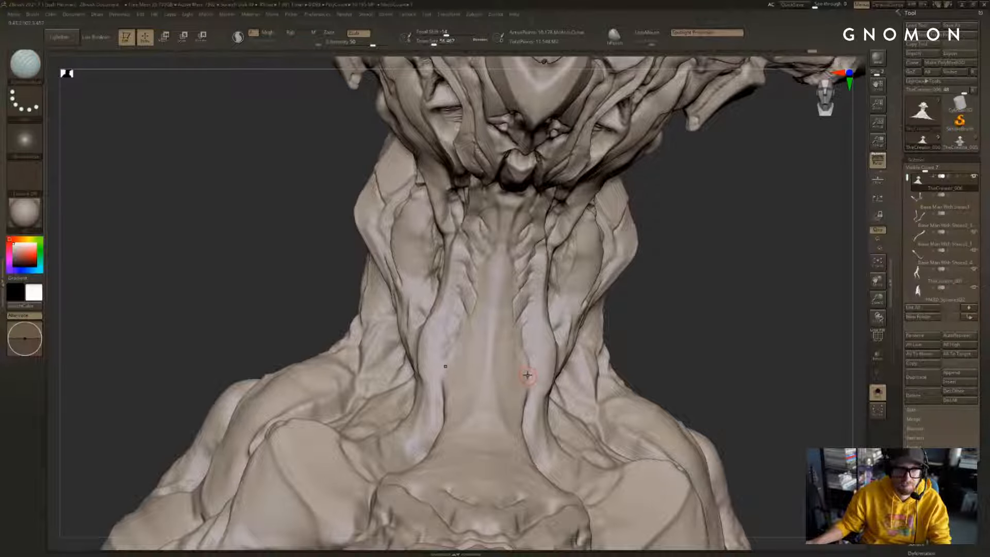
{"action": "mouse_move", "coordinate": [518, 401]}
{"action": "right_mouse_down"}
{"action": "mouse_move", "coordinate": [658, 338]}
{"action": "mouse_move", "coordinate": [713, 327]}
{"action": "mouse_move", "coordinate": [558, 346]}
{"action": "mouse_move", "coordinate": [422, 343]}
{"action": "mouse_move", "coordinate": [490, 328]}
{"action": "right_mouse_up"}
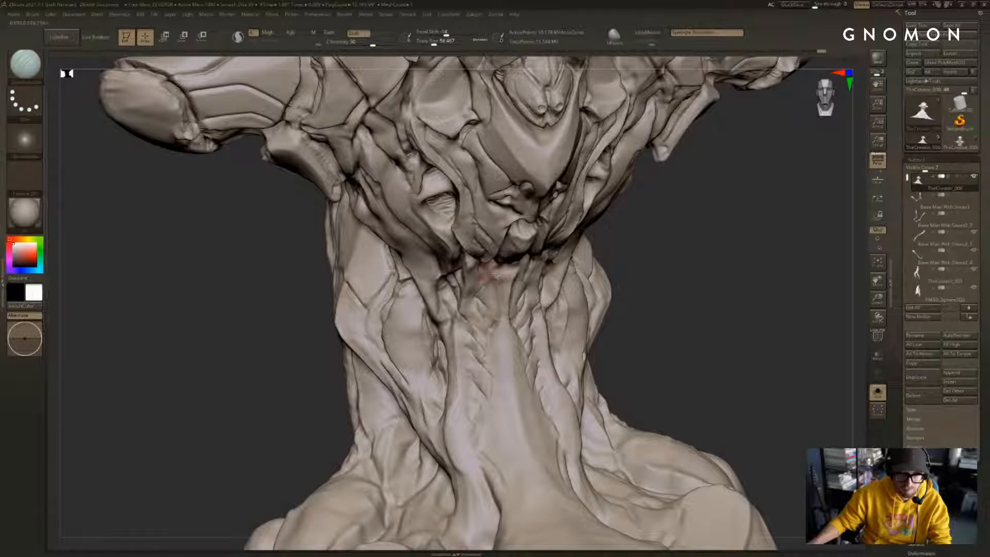
{"action": "mouse_move", "coordinate": [639, 264]}
{"action": "left_mouse_down"}
{"action": "mouse_move", "coordinate": [670, 290]}
{"action": "mouse_move", "coordinate": [517, 260]}
{"action": "left_mouse_up"}
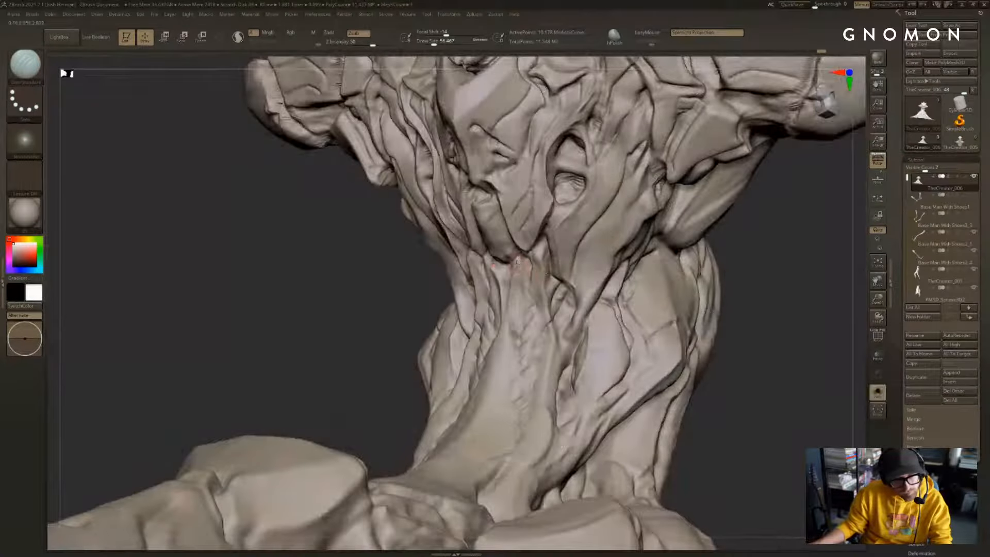
{"action": "left_click_drag", "start_coordinate": [460, 283], "coordinate": [495, 264]}
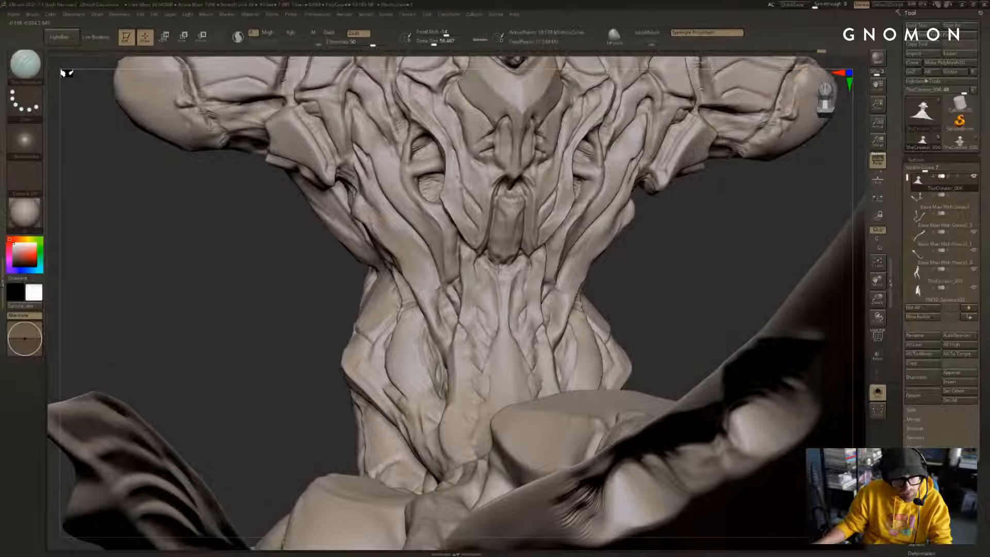
{"action": "left_click_drag", "start_coordinate": [506, 268], "coordinate": [670, 287]}
Step: Check the silhouette of the head and the small figure in solid black from several angles, and restore the shaded display
{"action": "mouse_move", "coordinate": [738, 296]}
{"action": "left_mouse_down"}
{"action": "mouse_move", "coordinate": [747, 380]}
{"action": "mouse_move", "coordinate": [769, 340]}
{"action": "mouse_move", "coordinate": [769, 404]}
{"action": "mouse_move", "coordinate": [831, 349]}
{"action": "mouse_move", "coordinate": [742, 415]}
{"action": "mouse_move", "coordinate": [750, 357]}
{"action": "mouse_move", "coordinate": [743, 375]}
{"action": "mouse_move", "coordinate": [760, 365]}
{"action": "left_mouse_up"}
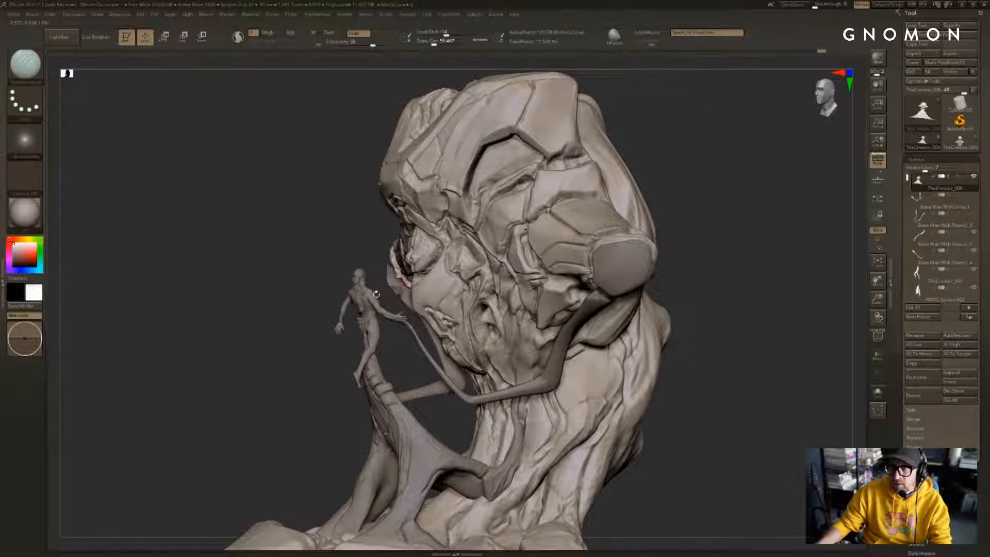
{"action": "key", "text": "v"}
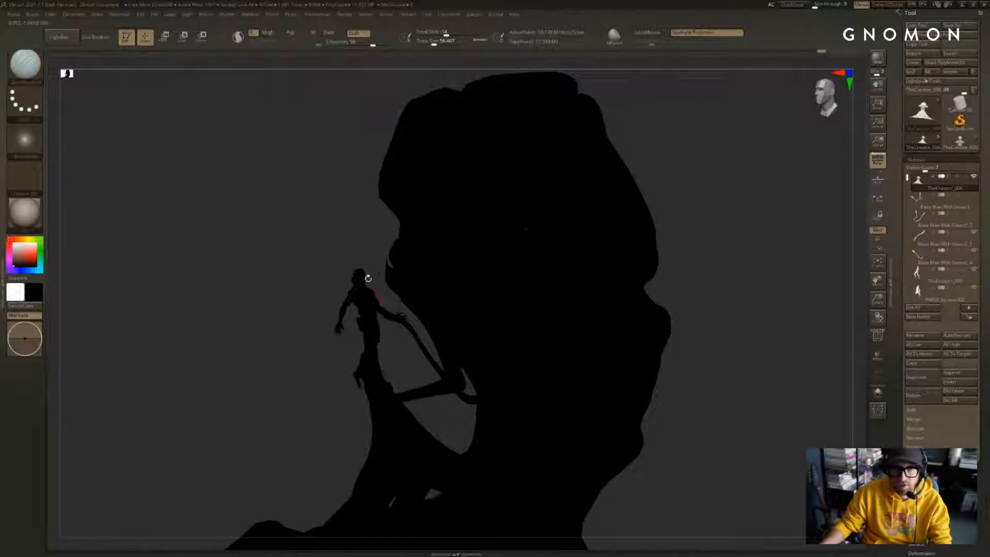
{"action": "mouse_move", "coordinate": [305, 307]}
{"action": "left_mouse_down"}
{"action": "mouse_move", "coordinate": [334, 307]}
{"action": "mouse_move", "coordinate": [298, 333]}
{"action": "mouse_move", "coordinate": [335, 325]}
{"action": "left_mouse_up"}
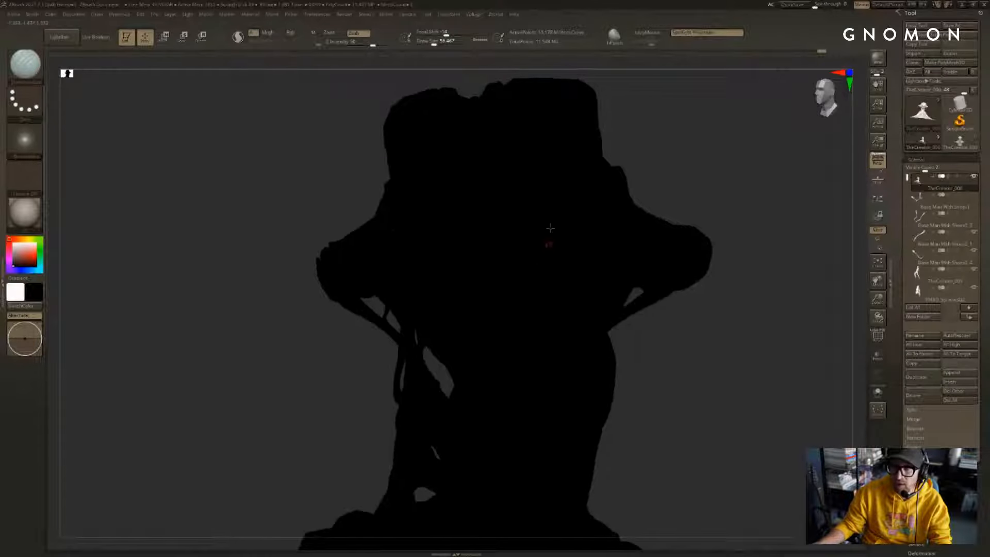
{"action": "left_click_drag", "start_coordinate": [287, 360], "coordinate": [268, 359]}
{"action": "key", "text": "v"}
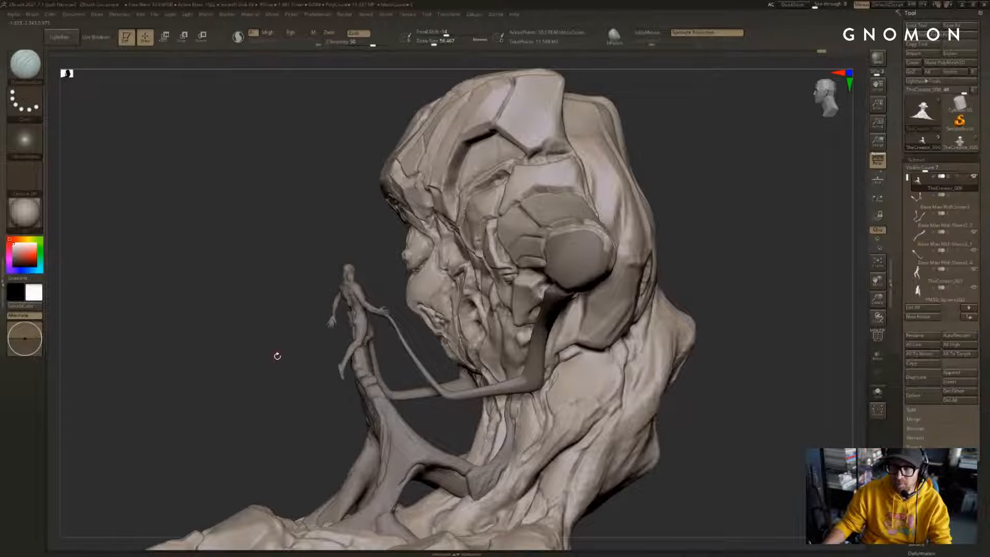
Step: Check the front silhouette of the head and arms in solid black, and restore the shaded display
{"action": "mouse_move", "coordinate": [275, 357]}
{"action": "left_mouse_down"}
{"action": "mouse_move", "coordinate": [243, 365]}
{"action": "mouse_move", "coordinate": [268, 340]}
{"action": "mouse_move", "coordinate": [596, 287]}
{"action": "mouse_move", "coordinate": [618, 309]}
{"action": "mouse_move", "coordinate": [519, 486]}
{"action": "mouse_move", "coordinate": [506, 312]}
{"action": "left_mouse_up"}
{"action": "key", "text": "v"}
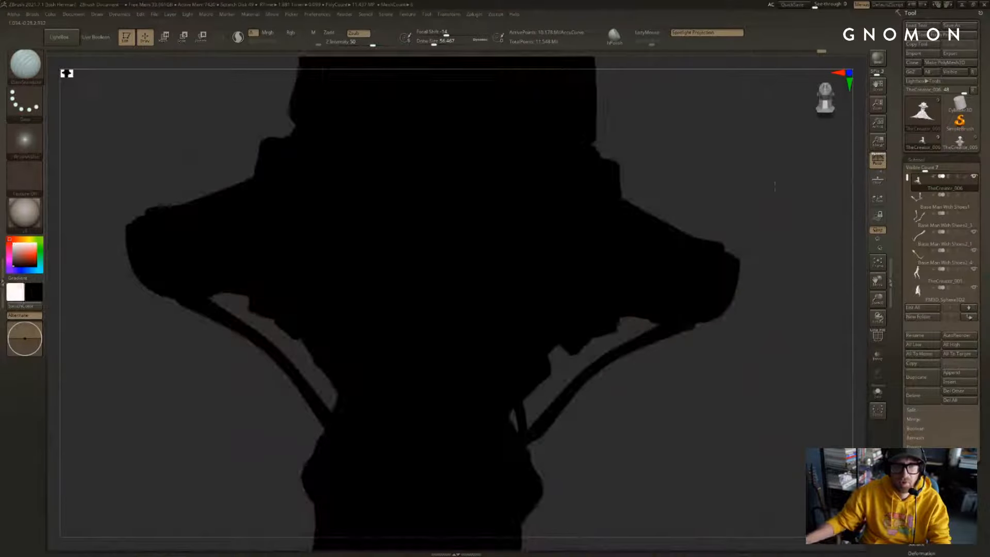
{"action": "left_click_drag", "start_coordinate": [778, 218], "coordinate": [759, 286], "text": "alt"}
{"action": "left_click_drag", "start_coordinate": [711, 231], "coordinate": [732, 205], "text": "alt"}
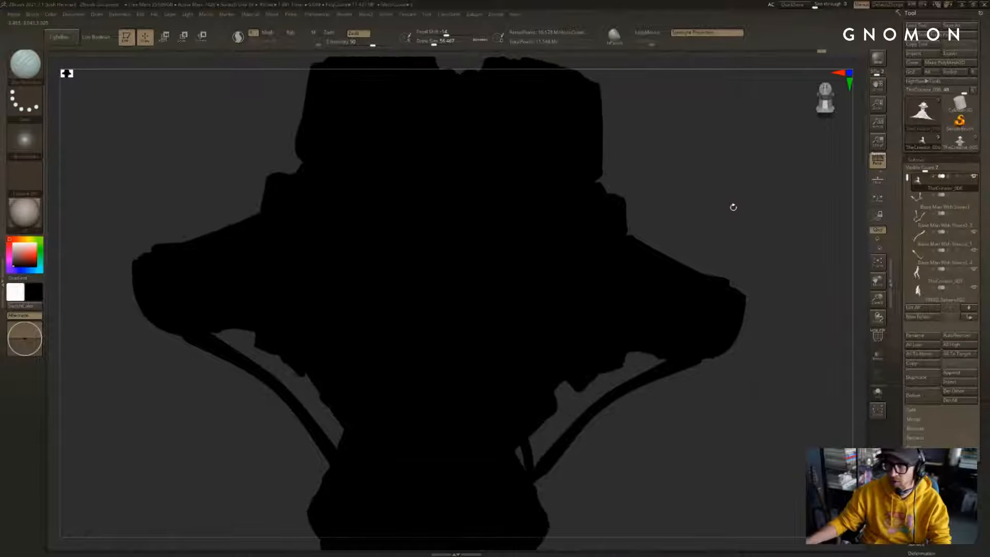
{"action": "key", "text": "v"}
{"action": "mouse_move", "coordinate": [759, 241]}
{"action": "left_mouse_down", "text": "alt"}
{"action": "mouse_move", "coordinate": [747, 179]}
{"action": "mouse_move", "coordinate": [782, 221]}
{"action": "left_mouse_up", "text": "alt"}
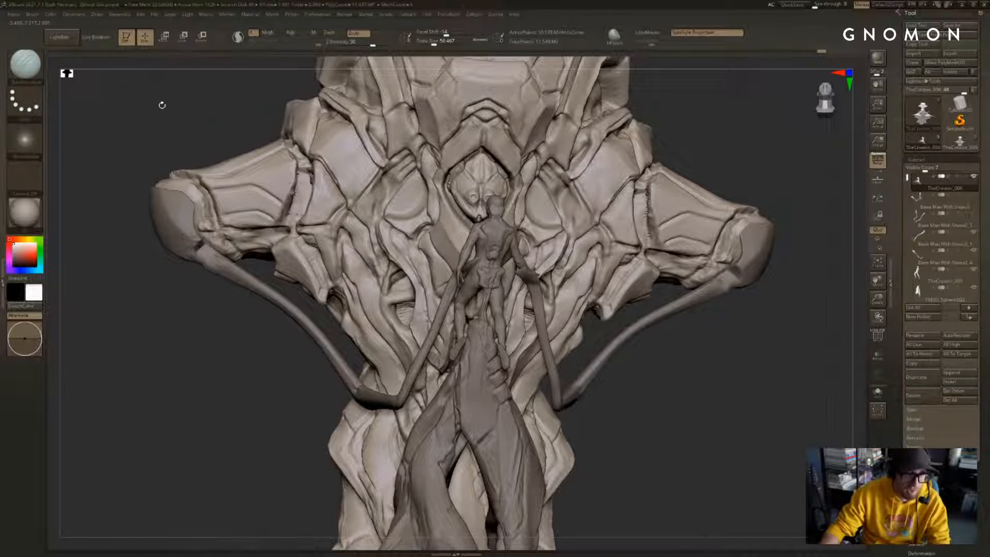
Step: Browse the saved brush folders and load a custom brush for the head sculpt
{"action": "key", "text": "comma"}
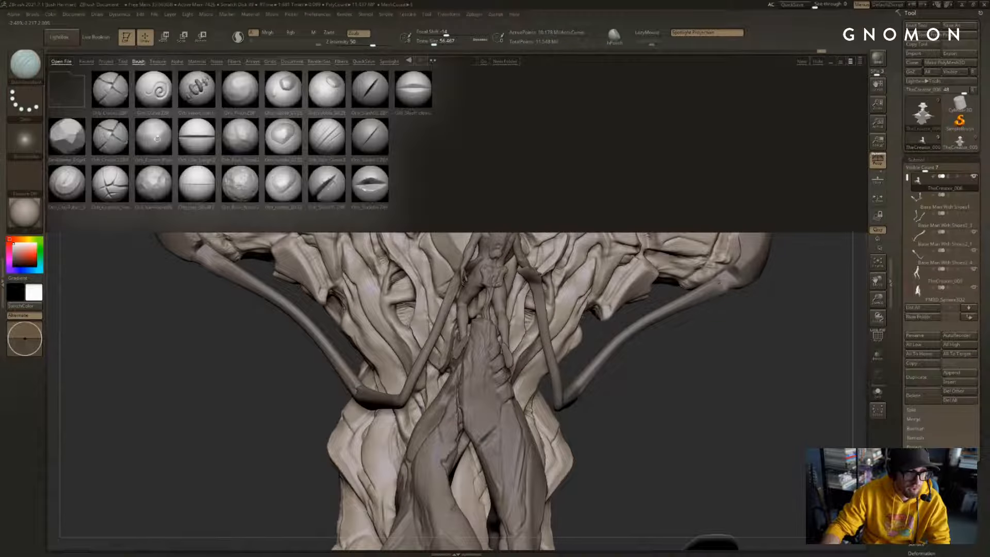
{"action": "left_click", "coordinate": [67, 89]}
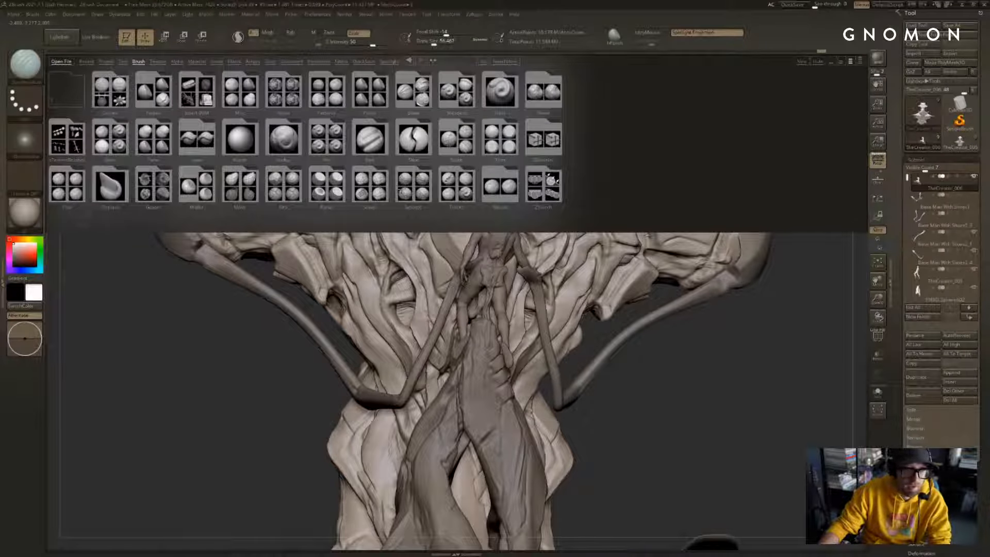
{"action": "double_click", "coordinate": [400, 190]}
{"action": "double_click", "coordinate": [167, 132]}
{"action": "mouse_move", "coordinate": [752, 130]}
{"action": "left_mouse_down"}
{"action": "mouse_move", "coordinate": [731, 181]}
{"action": "mouse_move", "coordinate": [735, 172]}
{"action": "left_mouse_up"}
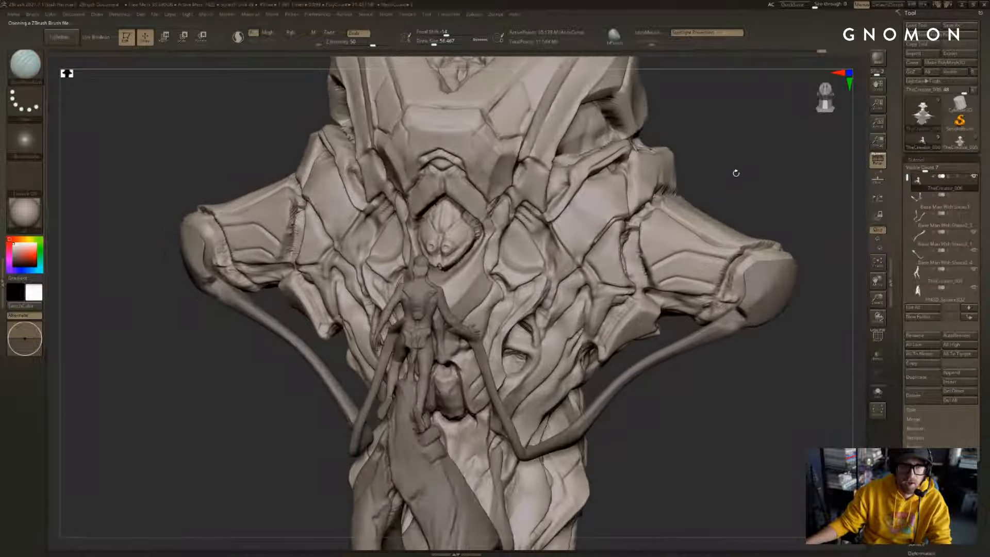
Step: Compare the detailed TheCreator_006 head at lower subdivision levels with the earlier TheCreator_005 version
{"action": "key", "text": "shift+d"}
{"action": "key", "text": "shift+d"}
{"action": "left_click", "coordinate": [742, 178]}
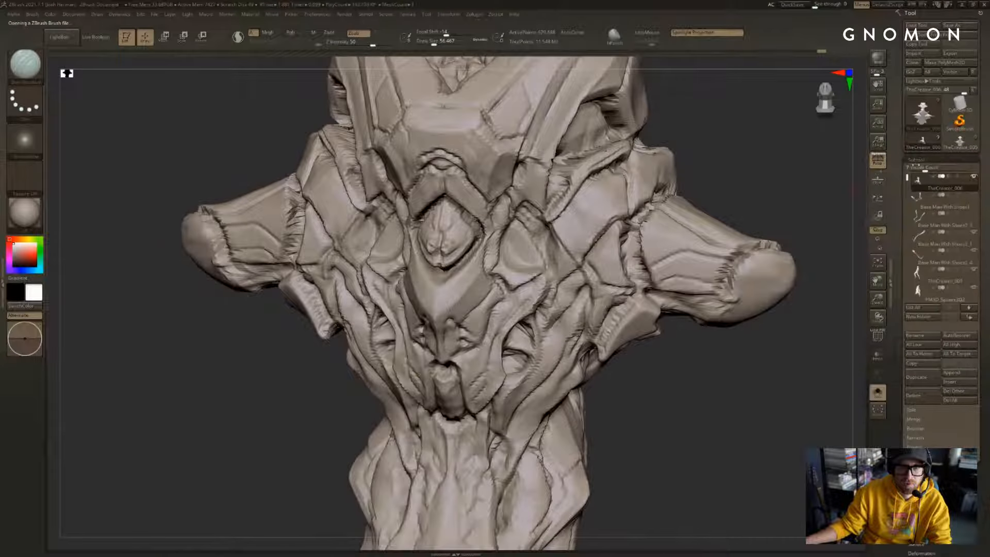
{"action": "key", "text": "d"}
{"action": "left_click", "coordinate": [951, 149]}
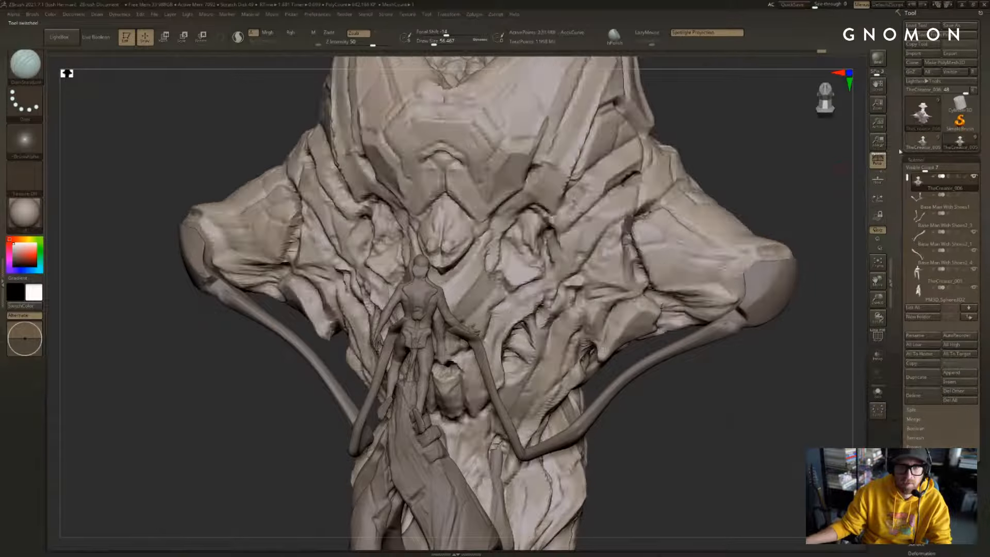
{"action": "left_click_drag", "start_coordinate": [769, 153], "coordinate": [762, 255], "text": "alt"}
{"action": "left_click", "coordinate": [922, 142]}
Step: Try to smooth the brow and cheek forms at a lower subdivision level, and undo the last change
{"action": "key", "text": "shift+d"}
{"action": "mouse_move", "coordinate": [561, 192]}
{"action": "left_mouse_down", "text": "shift"}
{"action": "mouse_move", "coordinate": [441, 325]}
{"action": "mouse_move", "coordinate": [415, 379]}
{"action": "mouse_move", "coordinate": [438, 369]}
{"action": "left_mouse_up", "text": "shift"}
{"action": "mouse_move", "coordinate": [593, 245]}
{"action": "left_mouse_down", "text": "shift"}
{"action": "mouse_move", "coordinate": [659, 376]}
{"action": "mouse_move", "coordinate": [742, 382]}
{"action": "left_mouse_up", "text": "shift"}
{"action": "mouse_move", "coordinate": [822, 325]}
{"action": "left_mouse_down"}
{"action": "mouse_move", "coordinate": [832, 292]}
{"action": "mouse_move", "coordinate": [825, 280]}
{"action": "left_mouse_up"}
{"action": "key", "text": "ctrl+z"}
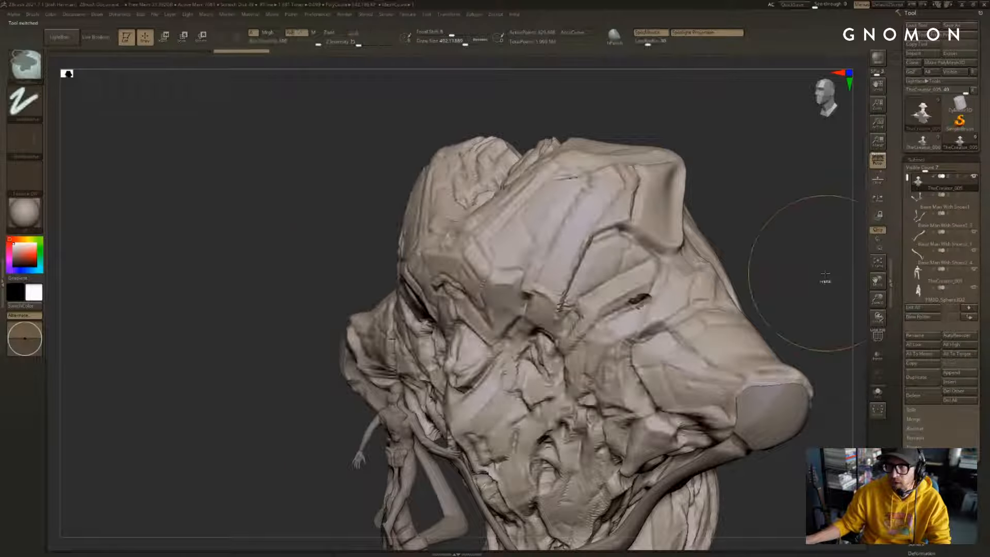
Step: Smooth the large forehead plates and their inner edges on TheCreator_005 with a reduced brush size
{"action": "left_click_drag", "start_coordinate": [859, 239], "coordinate": [802, 255]}
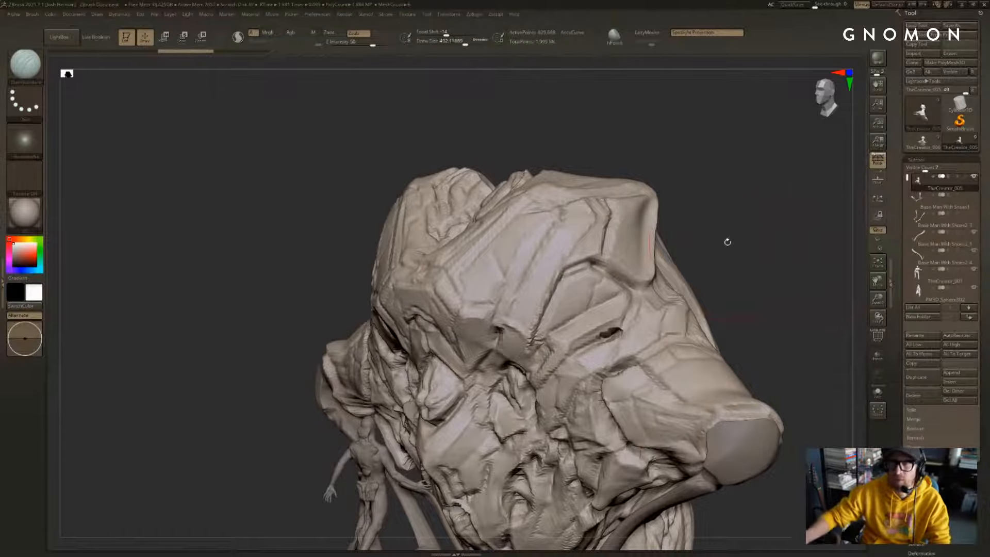
{"action": "left_click_drag", "start_coordinate": [699, 214], "coordinate": [709, 219]}
{"action": "key", "text": "s"}
{"action": "left_click_drag", "start_coordinate": [709, 219], "coordinate": [735, 234]}
{"action": "mouse_move", "coordinate": [596, 231]}
{"action": "right_mouse_down"}
{"action": "mouse_move", "coordinate": [567, 197]}
{"action": "mouse_move", "coordinate": [592, 211]}
{"action": "mouse_move", "coordinate": [485, 273]}
{"action": "right_mouse_up"}
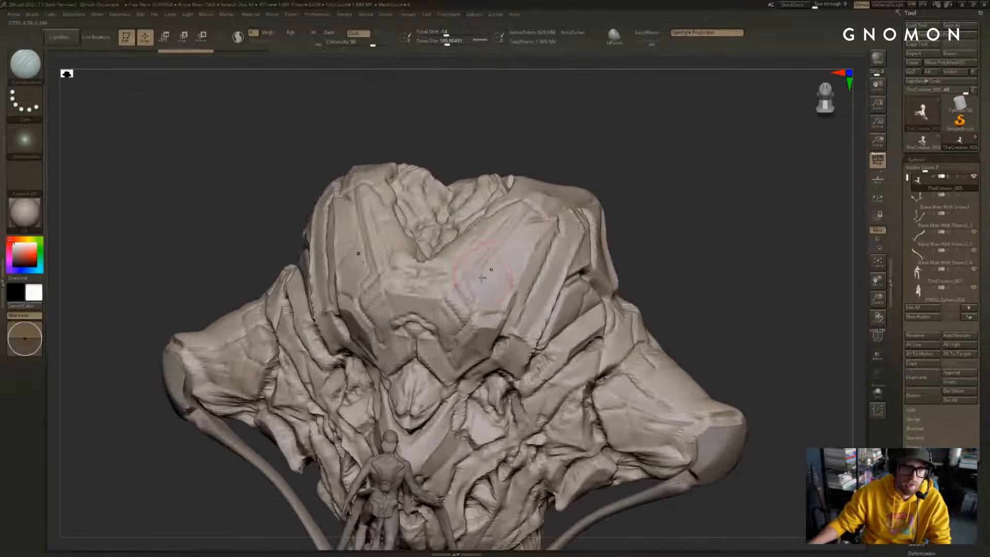
{"action": "key", "text": "bracketleft"}
{"action": "key", "text": "bracketleft"}
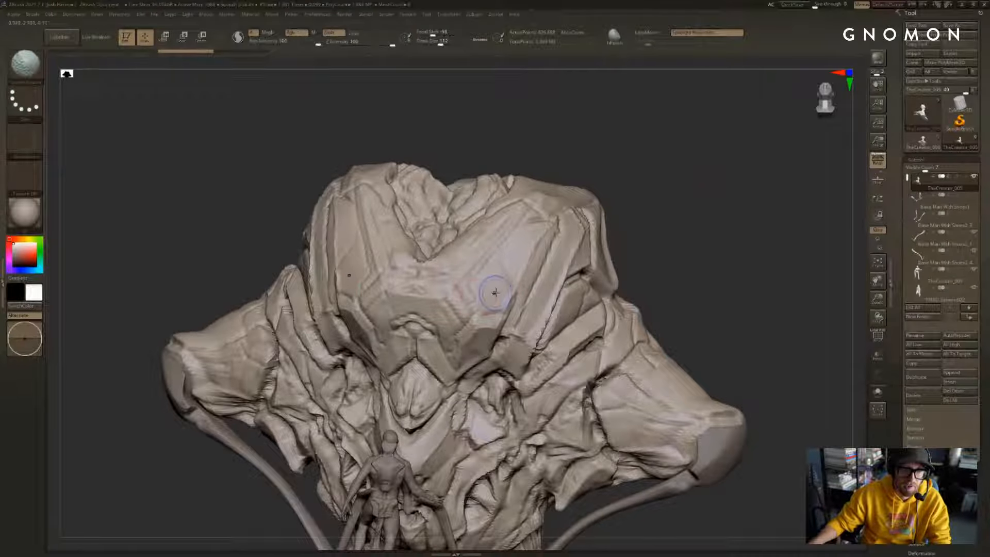
{"action": "mouse_move", "coordinate": [495, 293]}
{"action": "left_mouse_down", "text": "shift"}
{"action": "mouse_move", "coordinate": [490, 307]}
{"action": "mouse_move", "coordinate": [469, 292]}
{"action": "left_mouse_up", "text": "shift"}
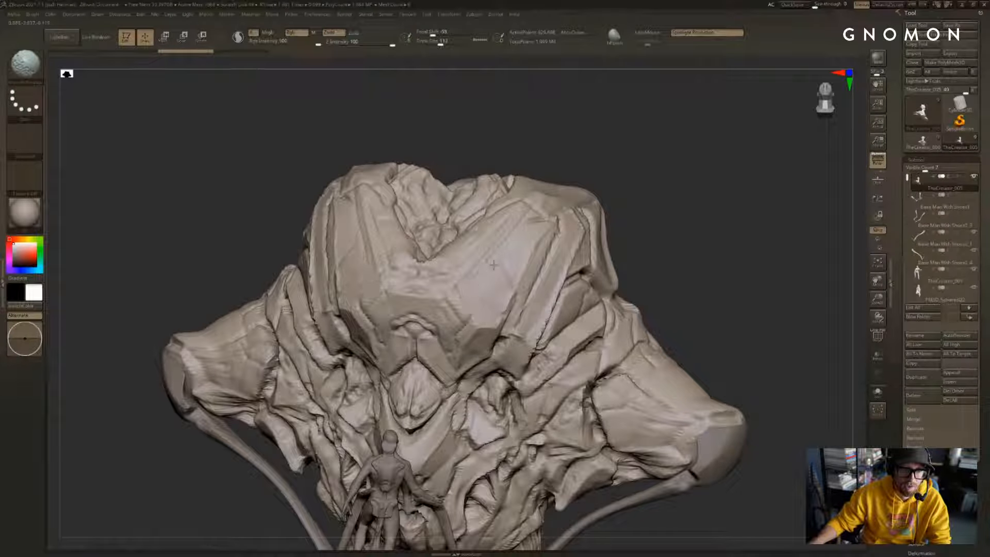
{"action": "right_click_drag", "start_coordinate": [490, 290], "coordinate": [517, 289]}
{"action": "left_click_drag", "start_coordinate": [456, 273], "coordinate": [438, 260], "text": "shift"}
{"action": "left_click_drag", "start_coordinate": [489, 219], "coordinate": [501, 205], "text": "shift"}
{"action": "left_click_drag", "start_coordinate": [438, 290], "coordinate": [459, 325], "text": "shift"}
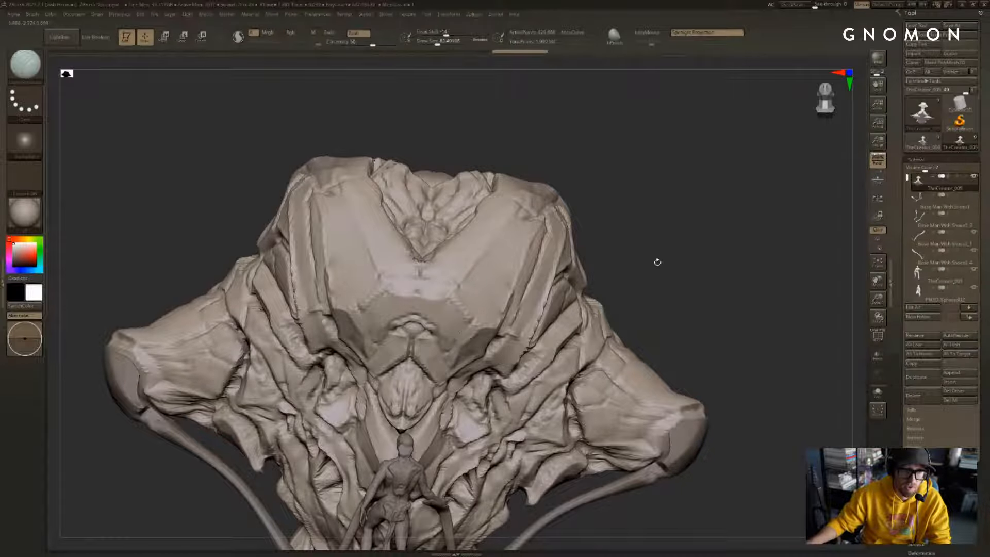
Step: Smooth the lower brow plane and the recessed panel on the side of the head
{"action": "mouse_move", "coordinate": [657, 260]}
{"action": "left_mouse_down", "text": "alt"}
{"action": "mouse_move", "coordinate": [680, 209]}
{"action": "mouse_move", "coordinate": [639, 216]}
{"action": "left_mouse_up", "text": "alt"}
{"action": "left_click_drag", "start_coordinate": [487, 292], "coordinate": [466, 289], "text": "shift"}
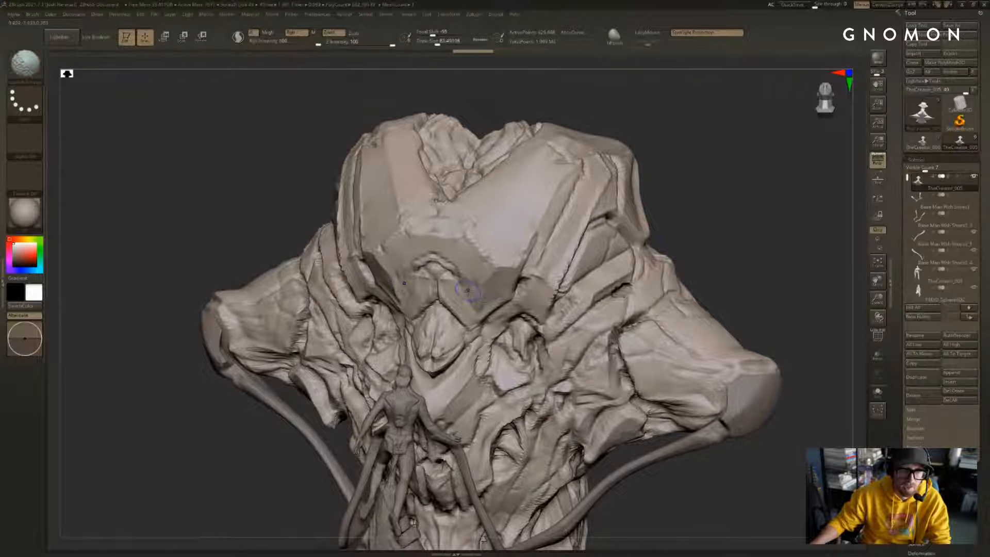
{"action": "left_click_drag", "start_coordinate": [721, 212], "coordinate": [698, 215]}
{"action": "left_click_drag", "start_coordinate": [585, 253], "coordinate": [613, 242], "text": "shift"}
{"action": "left_click_drag", "start_coordinate": [670, 232], "coordinate": [615, 244]}
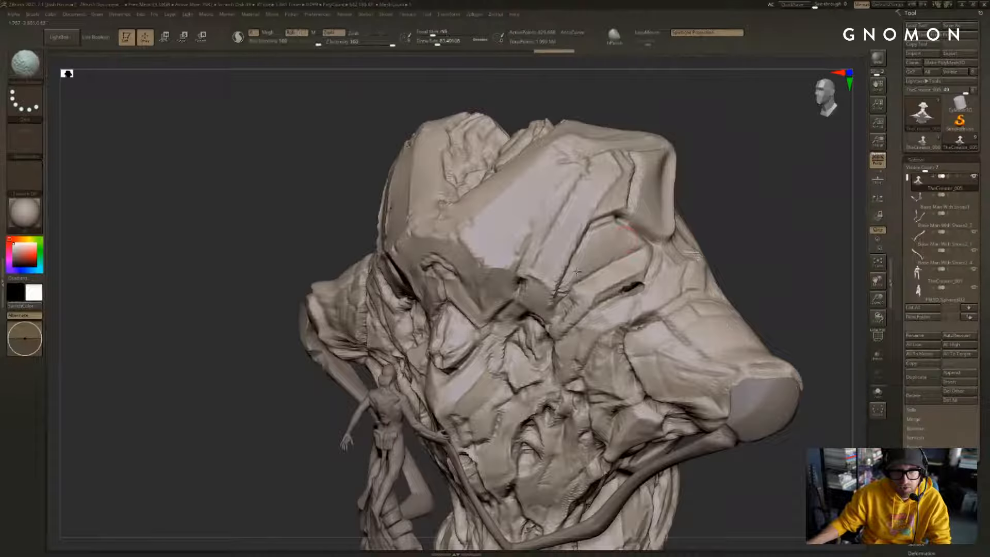
{"action": "mouse_move", "coordinate": [773, 249]}
{"action": "left_mouse_down"}
{"action": "mouse_move", "coordinate": [687, 218]}
{"action": "mouse_move", "coordinate": [554, 263]}
{"action": "mouse_move", "coordinate": [500, 235]}
{"action": "left_mouse_up"}
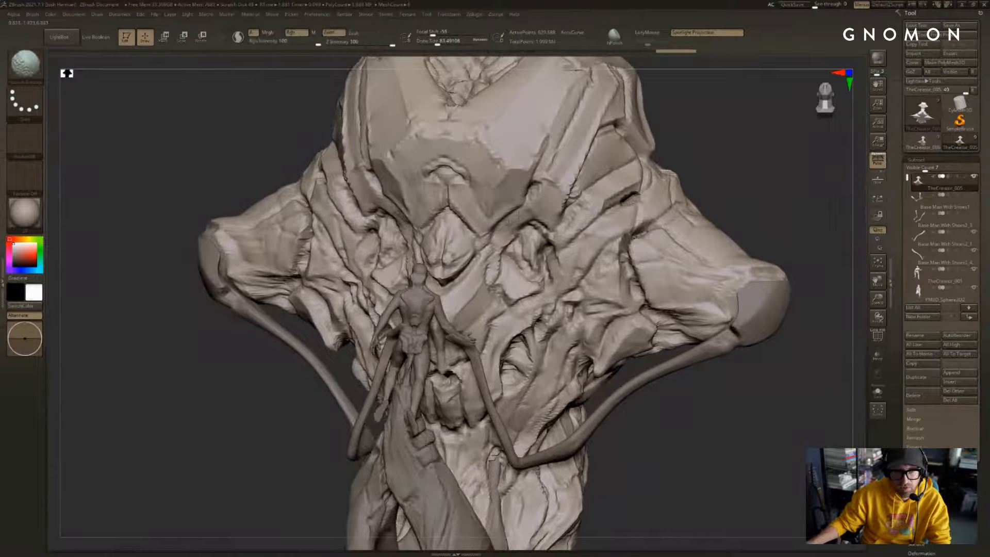
Step: Refine and smooth the cheek beside the central face ridge, and set the brush size to about 68
{"action": "left_click_drag", "start_coordinate": [696, 157], "coordinate": [820, 165]}
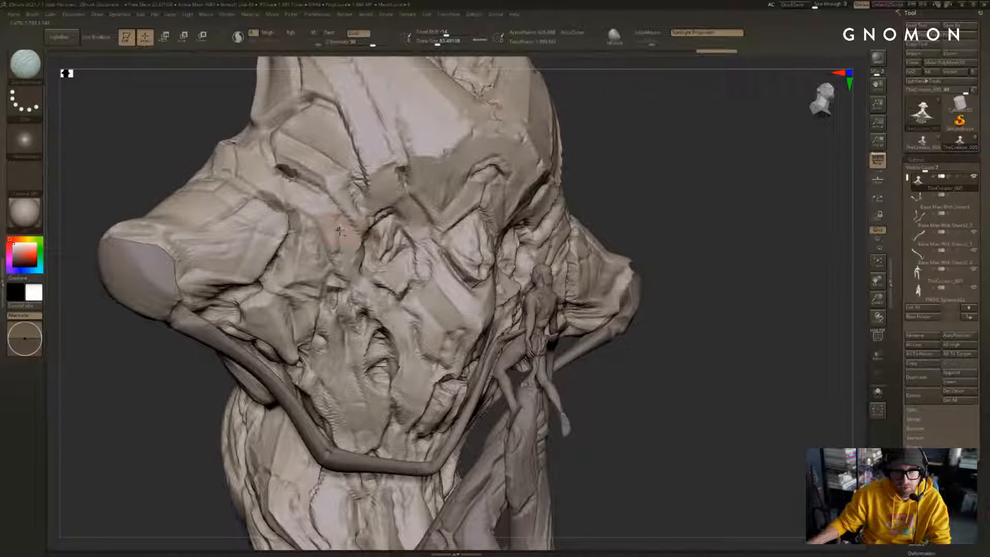
{"action": "right_click_drag", "start_coordinate": [339, 229], "coordinate": [331, 280], "text": "alt"}
{"action": "mouse_move", "coordinate": [341, 278]}
{"action": "left_mouse_down", "text": "shift"}
{"action": "mouse_move", "coordinate": [316, 268]}
{"action": "mouse_move", "coordinate": [340, 258]}
{"action": "mouse_move", "coordinate": [353, 274]}
{"action": "mouse_move", "coordinate": [344, 269]}
{"action": "left_mouse_up", "text": "shift"}
{"action": "mouse_move", "coordinate": [824, 219]}
{"action": "left_mouse_down"}
{"action": "mouse_move", "coordinate": [680, 205]}
{"action": "mouse_move", "coordinate": [736, 232]}
{"action": "mouse_move", "coordinate": [733, 191]}
{"action": "mouse_move", "coordinate": [745, 188]}
{"action": "left_mouse_up"}
{"action": "key", "text": "alt+s"}
{"action": "key", "text": "s"}
{"action": "left_click_drag", "start_coordinate": [454, 304], "coordinate": [457, 303]}
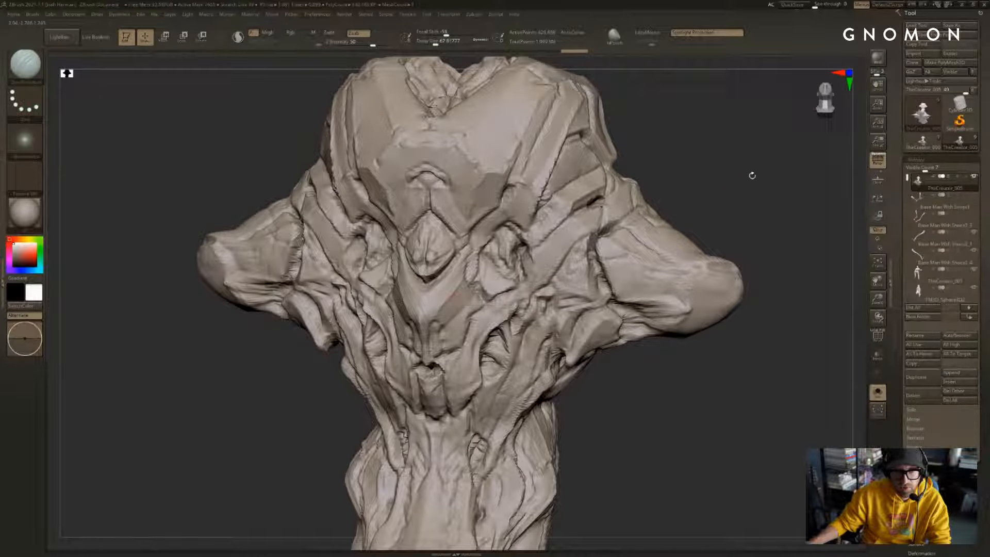
Step: Frame the isolated head from the front and step forward through its sculpting history
{"action": "left_click_drag", "start_coordinate": [752, 175], "coordinate": [765, 239], "text": "alt"}
{"action": "left_click_drag", "start_coordinate": [652, 178], "coordinate": [664, 206], "text": "alt"}
{"action": "left_click_drag", "start_coordinate": [742, 175], "coordinate": [751, 201], "text": "alt"}
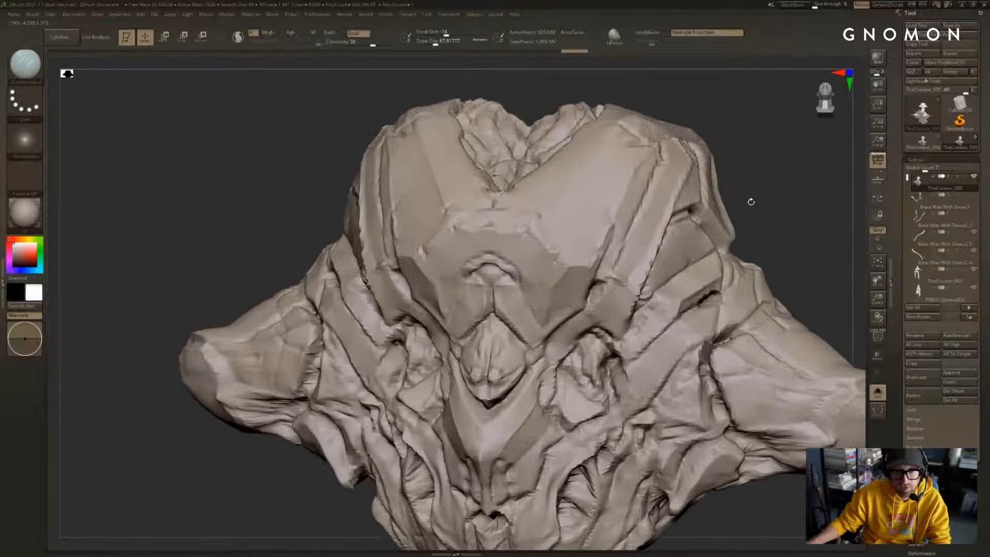
{"action": "key", "text": "ctrl+shift"}
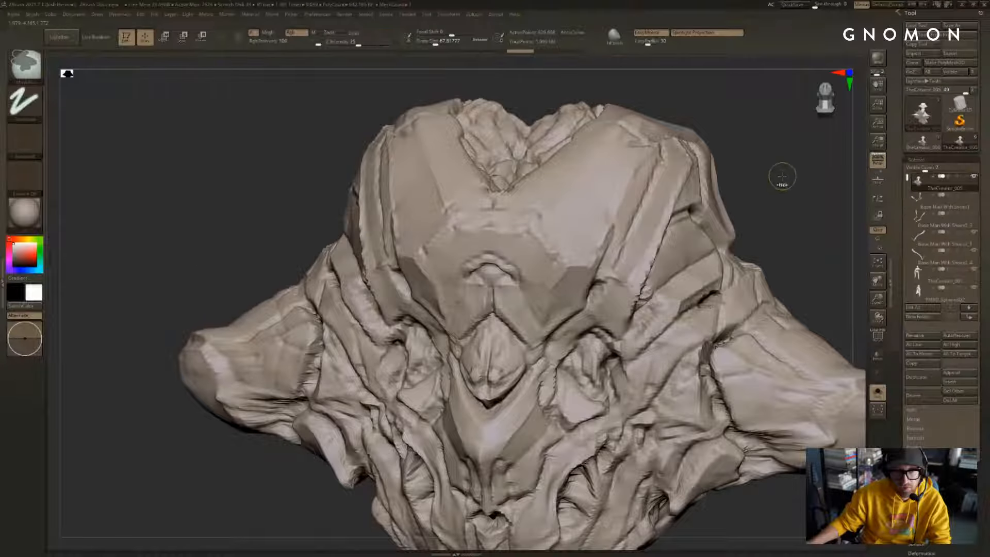
{"action": "key", "text": "ctrl+shift+z"}
{"action": "key", "text": "ctrl+shift+z"}
{"action": "key", "text": "ctrl+shift+z"}
{"action": "key", "text": "ctrl+shift+z"}
{"action": "key", "text": "ctrl+shift+z"}
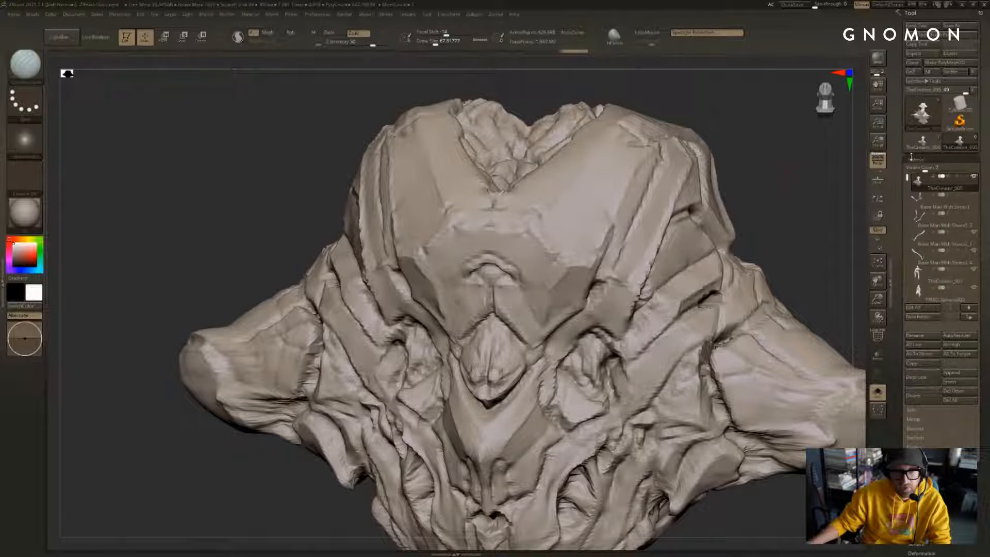
Step: Switch back to the detailed TheCreator_006 version and smooth the upper corner of the central forehead plate
{"action": "left_click", "coordinate": [919, 147]}
{"action": "left_click_drag", "start_coordinate": [786, 162], "coordinate": [680, 153]}
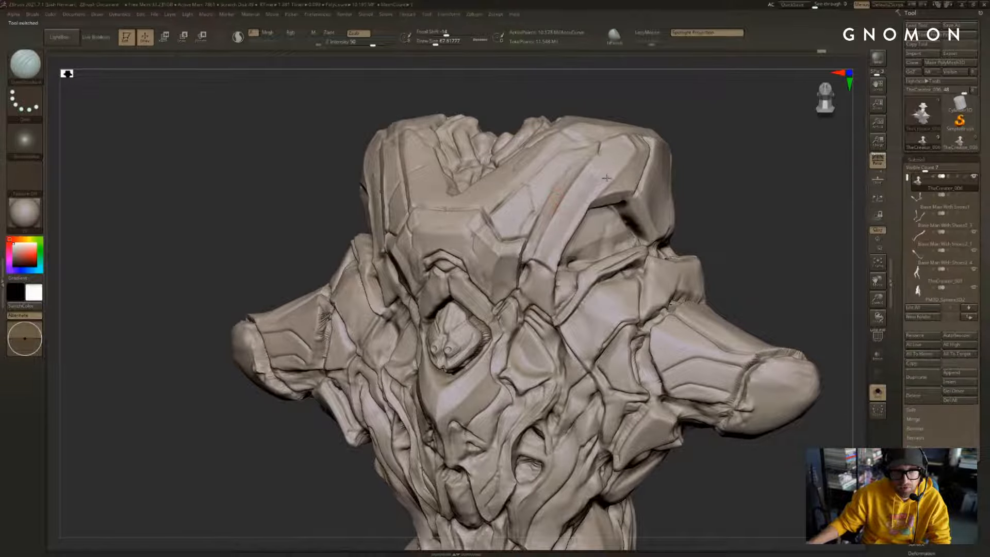
{"action": "mouse_move", "coordinate": [535, 227]}
{"action": "left_mouse_down", "text": "shift"}
{"action": "mouse_move", "coordinate": [489, 215]}
{"action": "mouse_move", "coordinate": [486, 237]}
{"action": "left_mouse_up", "text": "shift"}
Step: Select the hPolish brush and reduce its size to flatten the upper edge of the central forehead plate
{"action": "key", "text": "b"}
{"action": "key", "text": "h"}
{"action": "key", "text": "p"}
{"action": "key", "text": "s"}
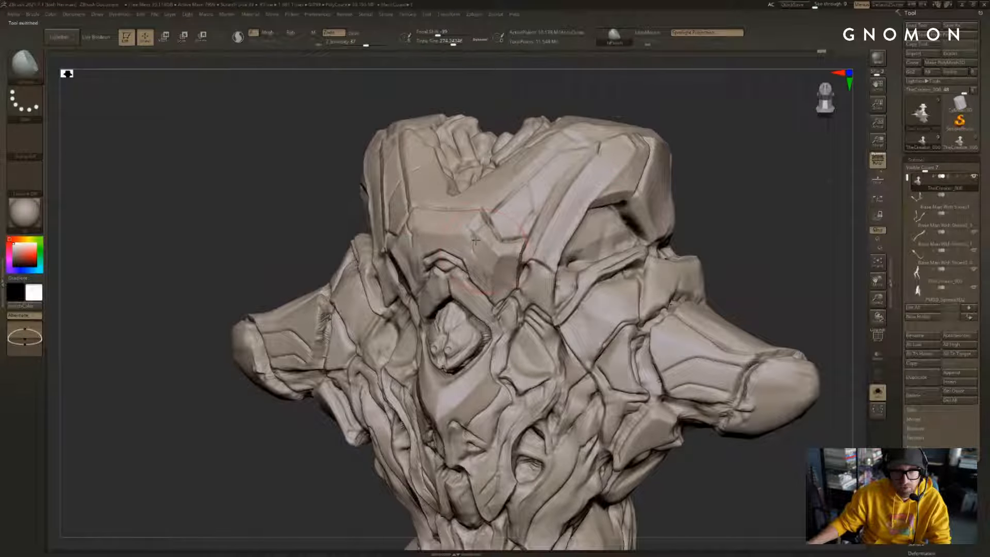
{"action": "left_click_drag", "start_coordinate": [722, 170], "coordinate": [618, 171]}
{"action": "left_click_drag", "start_coordinate": [418, 266], "coordinate": [410, 235]}
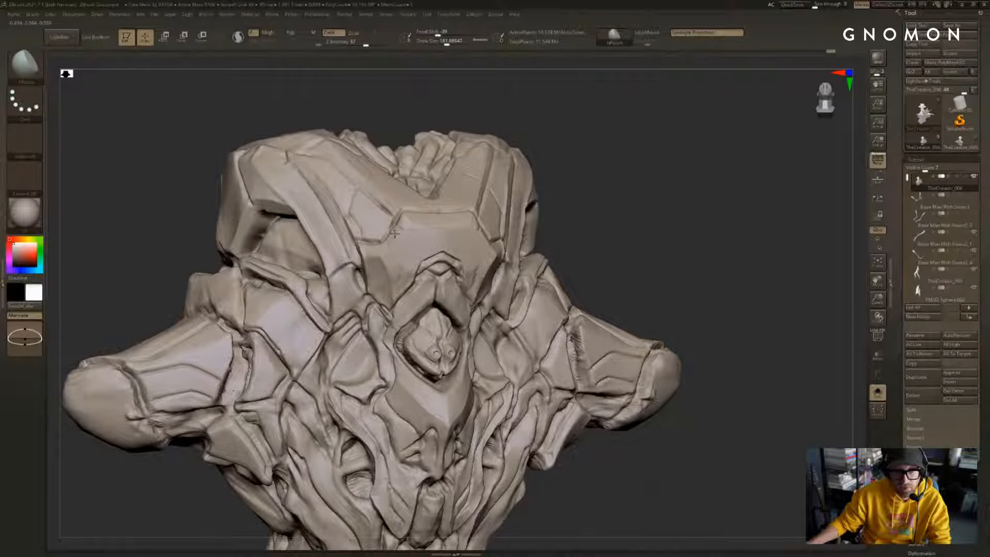
{"action": "key", "text": "s"}
{"action": "left_click_drag", "start_coordinate": [404, 236], "coordinate": [408, 229]}
{"action": "key", "text": "s"}
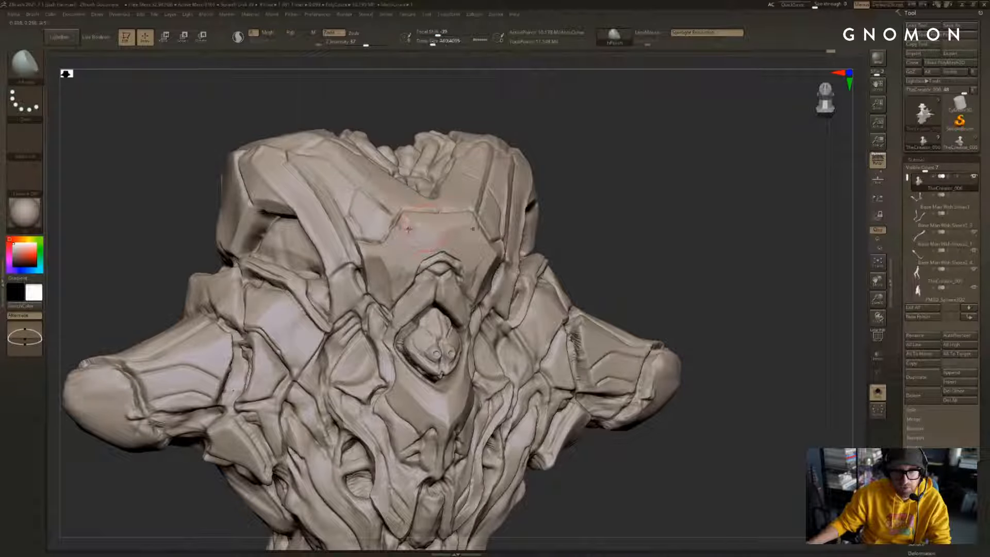
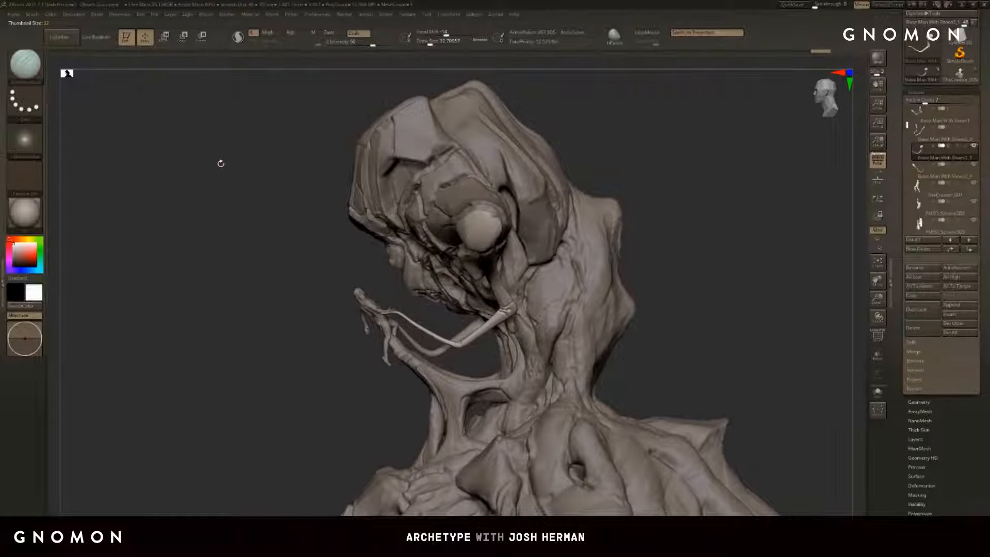
Step: Check the profile silhouette in solid black and examine the head, arms and small figure from the front
{"action": "key", "text": "v"}
{"action": "key", "text": "v"}
{"action": "key", "text": "v"}
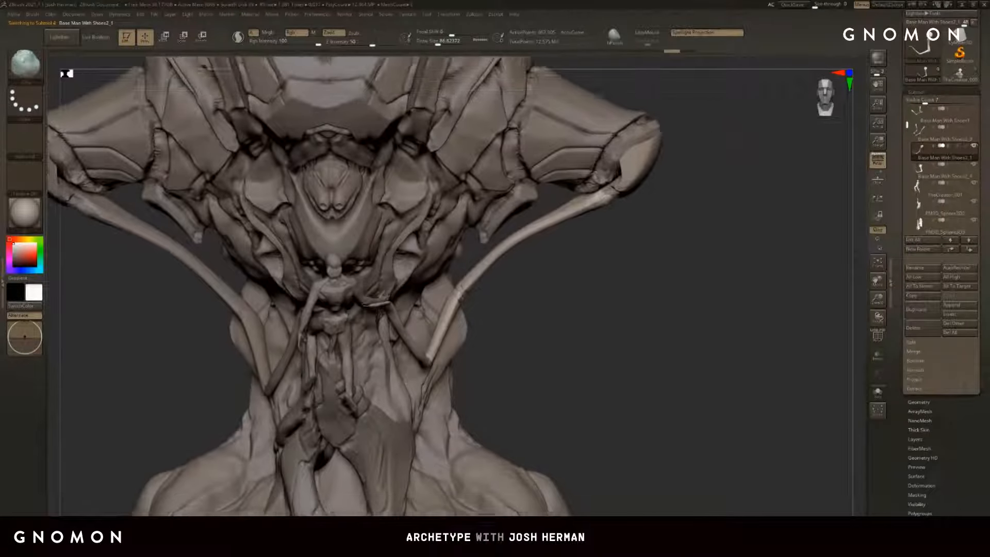
{"action": "mouse_move", "coordinate": [696, 159]}
{"action": "left_mouse_down"}
{"action": "mouse_move", "coordinate": [683, 188]}
{"action": "mouse_move", "coordinate": [630, 184]}
{"action": "left_mouse_up"}
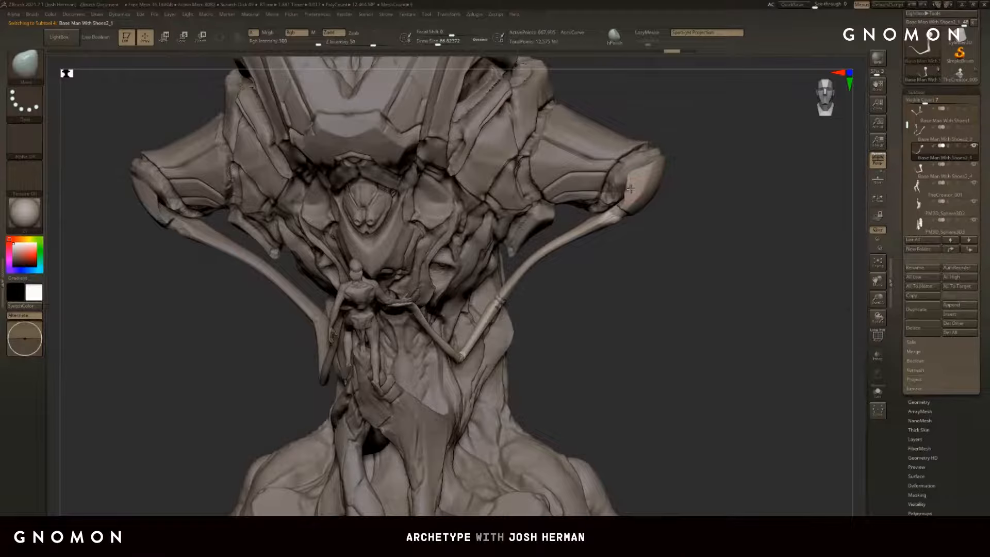
{"action": "left_click_drag", "start_coordinate": [709, 207], "coordinate": [701, 244]}
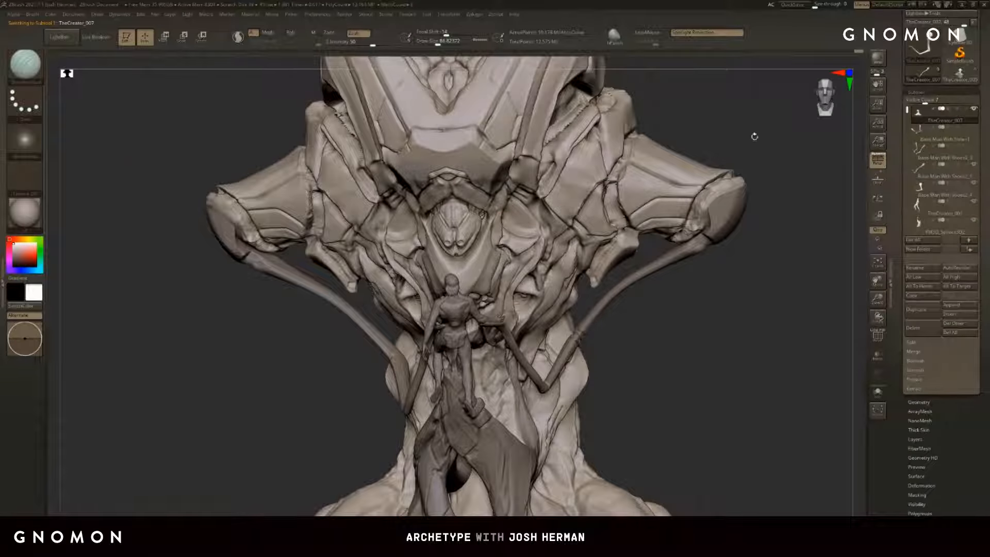
{"action": "mouse_move", "coordinate": [753, 135]}
{"action": "left_mouse_down"}
{"action": "mouse_move", "coordinate": [747, 111]}
{"action": "mouse_move", "coordinate": [711, 126]}
{"action": "left_mouse_up"}
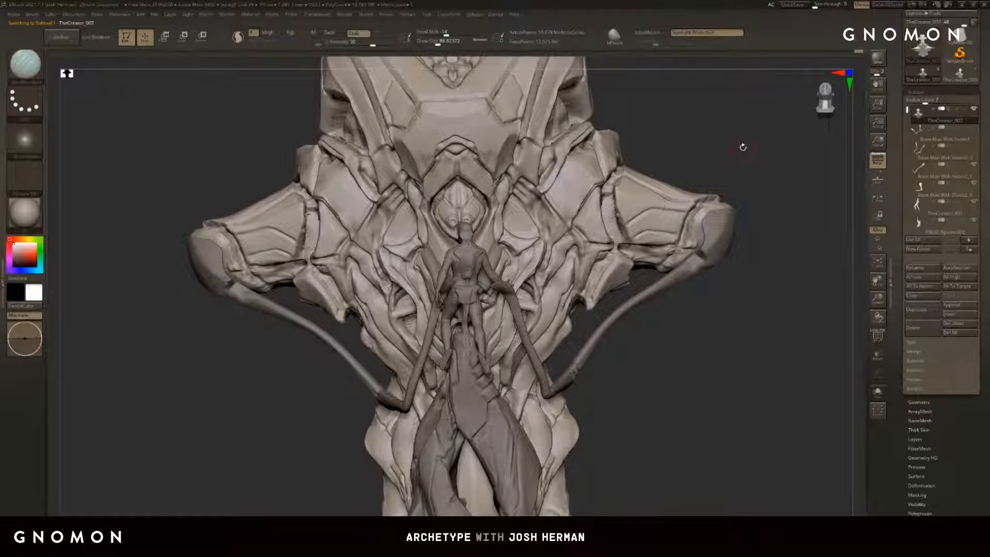
Step: Isolate the head and neck, set the brush size to about 179 and select the Move brush
{"action": "mouse_move", "coordinate": [729, 187]}
{"action": "left_mouse_down"}
{"action": "mouse_move", "coordinate": [775, 179]}
{"action": "mouse_move", "coordinate": [758, 177]}
{"action": "mouse_move", "coordinate": [750, 261]}
{"action": "mouse_move", "coordinate": [813, 338]}
{"action": "mouse_move", "coordinate": [797, 323]}
{"action": "mouse_move", "coordinate": [782, 327]}
{"action": "mouse_move", "coordinate": [793, 307]}
{"action": "mouse_move", "coordinate": [786, 300]}
{"action": "mouse_move", "coordinate": [784, 349]}
{"action": "mouse_move", "coordinate": [768, 332]}
{"action": "left_mouse_up"}
{"action": "left_click", "coordinate": [877, 391]}
{"action": "key", "text": "shift+s"}
{"action": "left_click", "coordinate": [445, 42]}
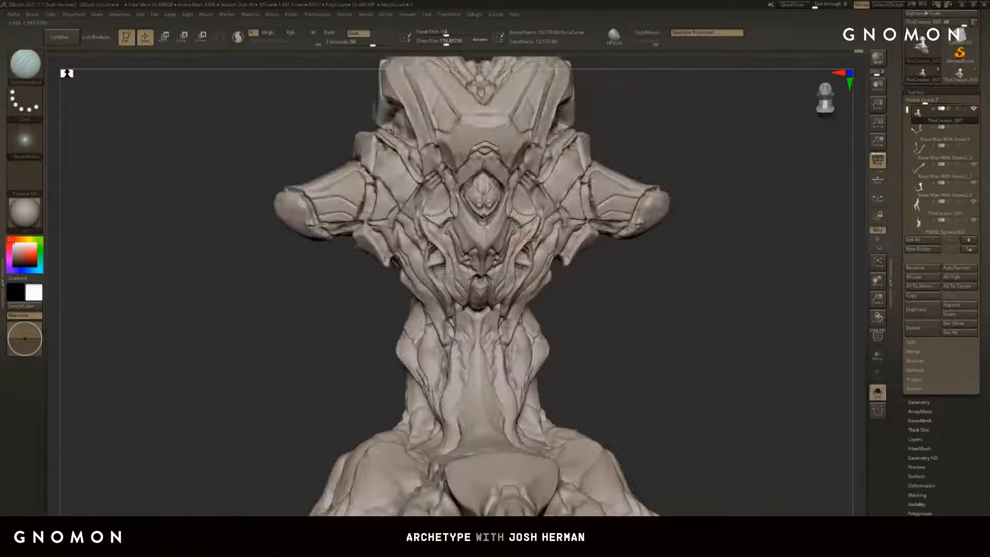
{"action": "key", "text": "b"}
{"action": "key", "text": "m"}
{"action": "key", "text": "v"}
{"action": "key", "text": "b"}
{"action": "key", "text": "t"}
{"action": "key", "text": "Escape"}
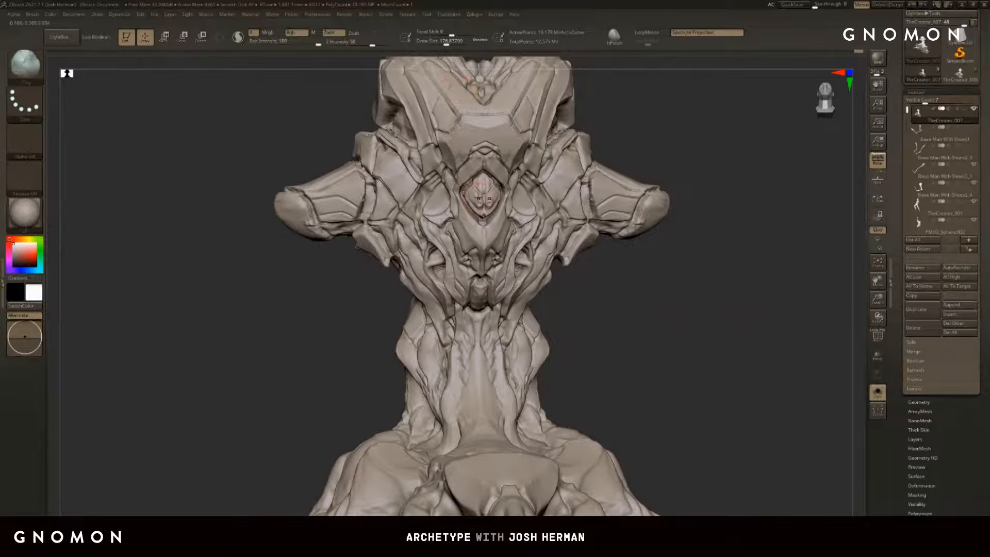
Step: Load a brush from the library and form round eyes in the sockets on both sides of the central face plate
{"action": "key", "text": "comma"}
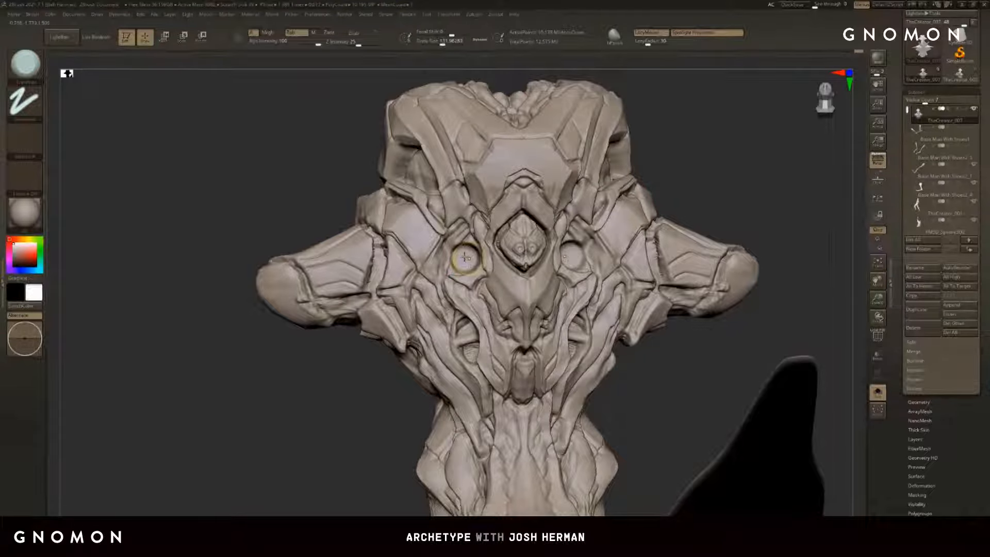
{"action": "left_click_drag", "start_coordinate": [466, 256], "coordinate": [446, 250]}
{"action": "key", "text": "s"}
{"action": "left_click_drag", "start_coordinate": [459, 252], "coordinate": [460, 254]}
{"action": "left_click_drag", "start_coordinate": [761, 187], "coordinate": [635, 225]}
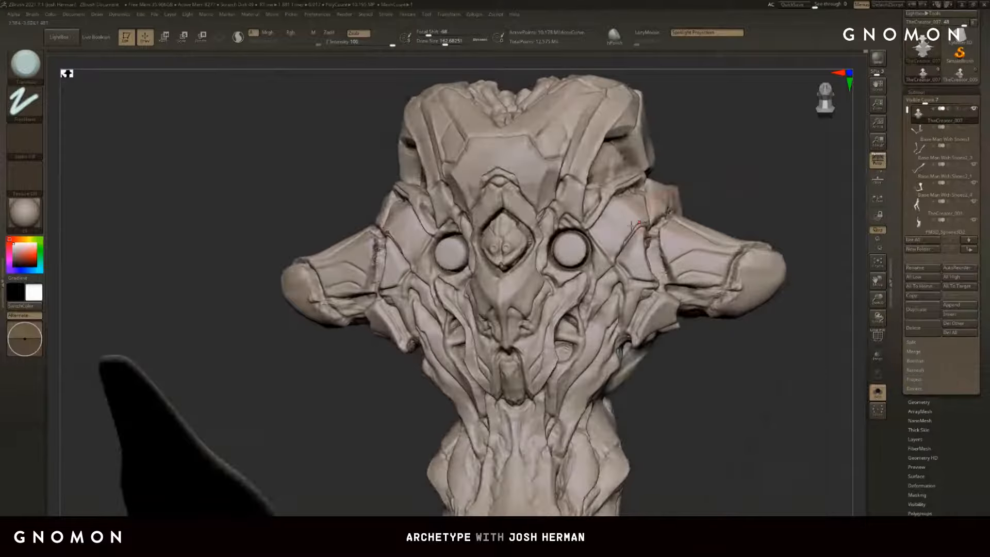
Step: Examine the creature's head, neck and the small figure in front of it from the front and side
{"action": "left_click_drag", "start_coordinate": [792, 197], "coordinate": [773, 181], "text": "alt"}
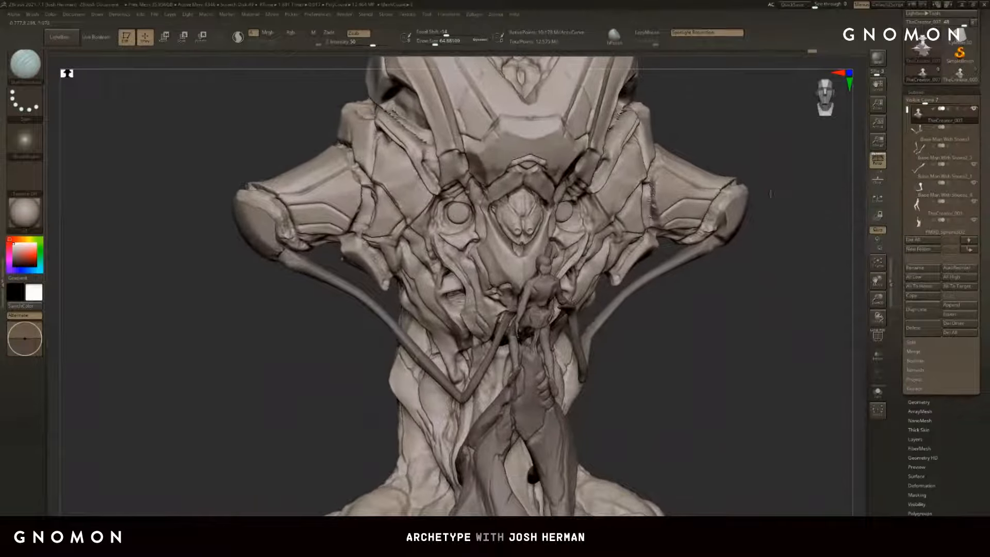
{"action": "left_click_drag", "start_coordinate": [768, 166], "coordinate": [745, 242]}
{"action": "left_click_drag", "start_coordinate": [790, 305], "coordinate": [786, 281], "text": "alt"}
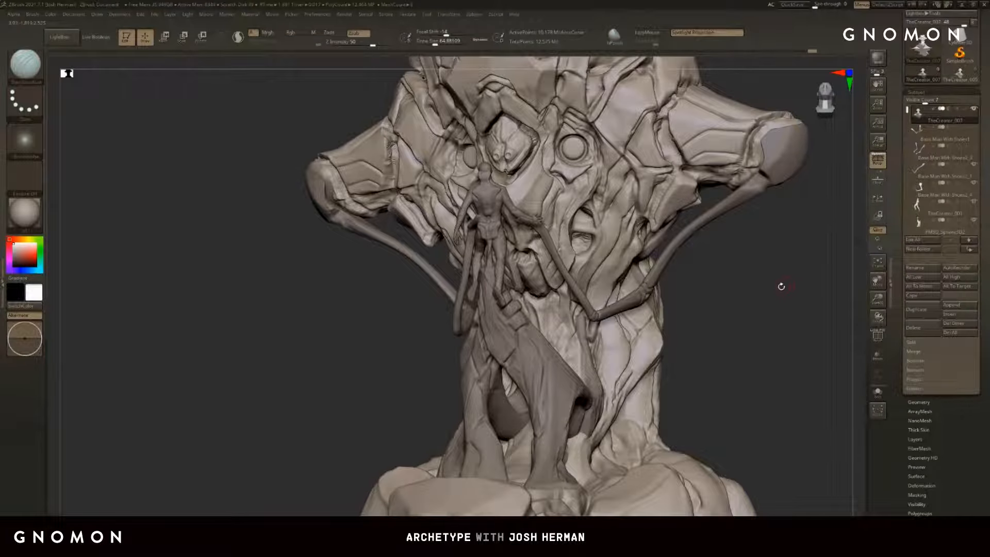
{"action": "left_click_drag", "start_coordinate": [775, 285], "coordinate": [773, 280]}
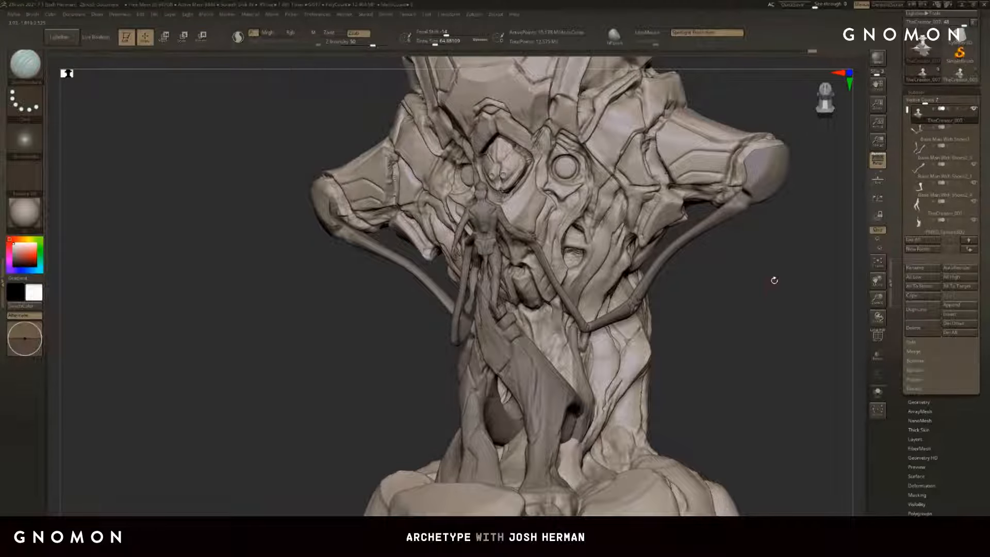
{"action": "mouse_move", "coordinate": [763, 109]}
{"action": "left_mouse_down"}
{"action": "mouse_move", "coordinate": [722, 90]}
{"action": "mouse_move", "coordinate": [645, 82]}
{"action": "left_mouse_up"}
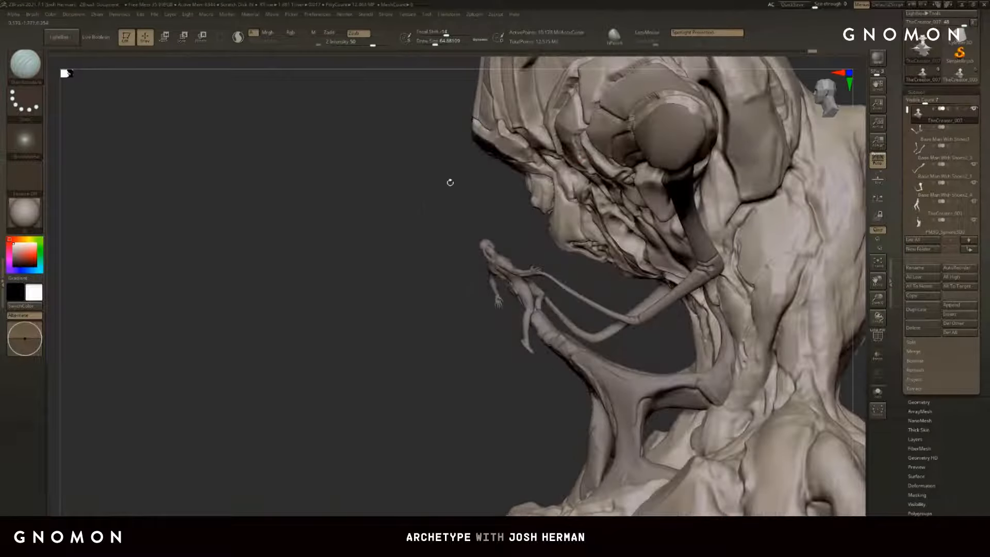
{"action": "mouse_move", "coordinate": [450, 183]}
{"action": "left_mouse_down"}
{"action": "mouse_move", "coordinate": [759, 221]}
{"action": "mouse_move", "coordinate": [736, 207]}
{"action": "mouse_move", "coordinate": [766, 218]}
{"action": "mouse_move", "coordinate": [698, 262]}
{"action": "mouse_move", "coordinate": [678, 243]}
{"action": "mouse_move", "coordinate": [689, 287]}
{"action": "left_mouse_up"}
{"action": "key", "text": "ctrl"}
{"action": "key", "text": "ctrl"}
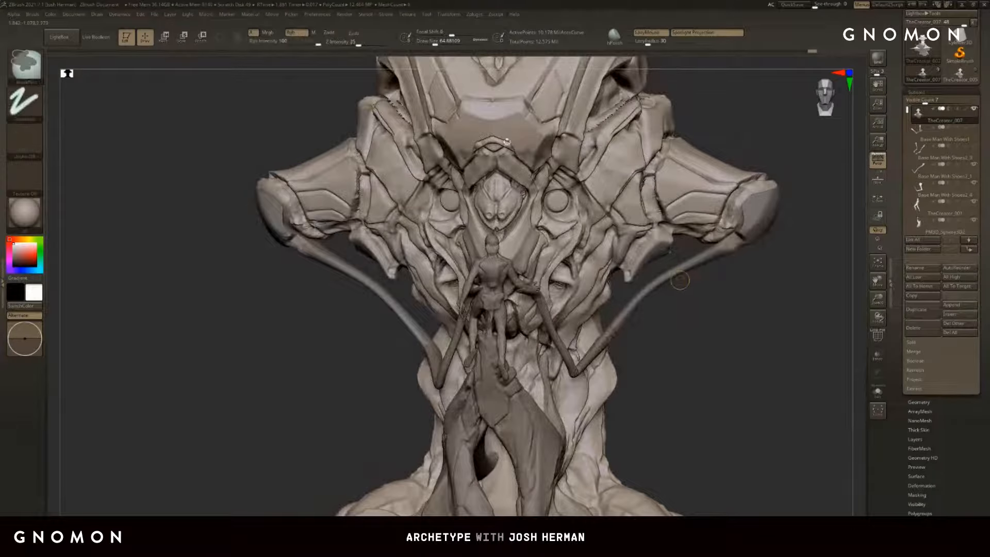
Step: Open the CamView preferences
{"action": "left_click", "coordinate": [317, 14]}
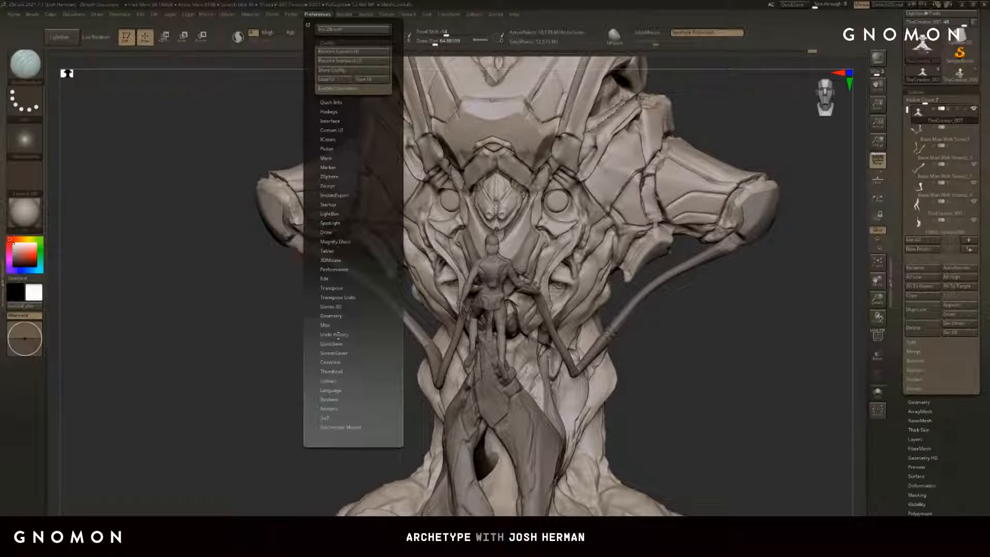
{"action": "left_click", "coordinate": [331, 362]}
{"action": "left_click", "coordinate": [336, 322]}
{"action": "left_click_drag", "start_coordinate": [758, 142], "coordinate": [591, 231]}
{"action": "mouse_move", "coordinate": [362, 338]}
{"action": "left_mouse_down"}
{"action": "mouse_move", "coordinate": [342, 347]}
{"action": "mouse_move", "coordinate": [720, 172]}
{"action": "left_mouse_up"}
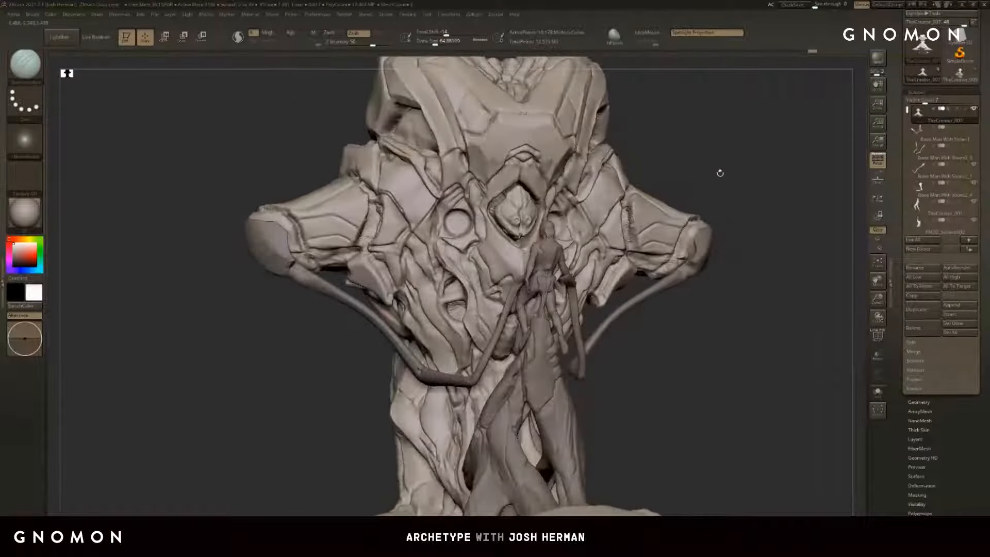
{"action": "key", "text": "ctrl+z"}
{"action": "key", "text": "ctrl+shift+z"}
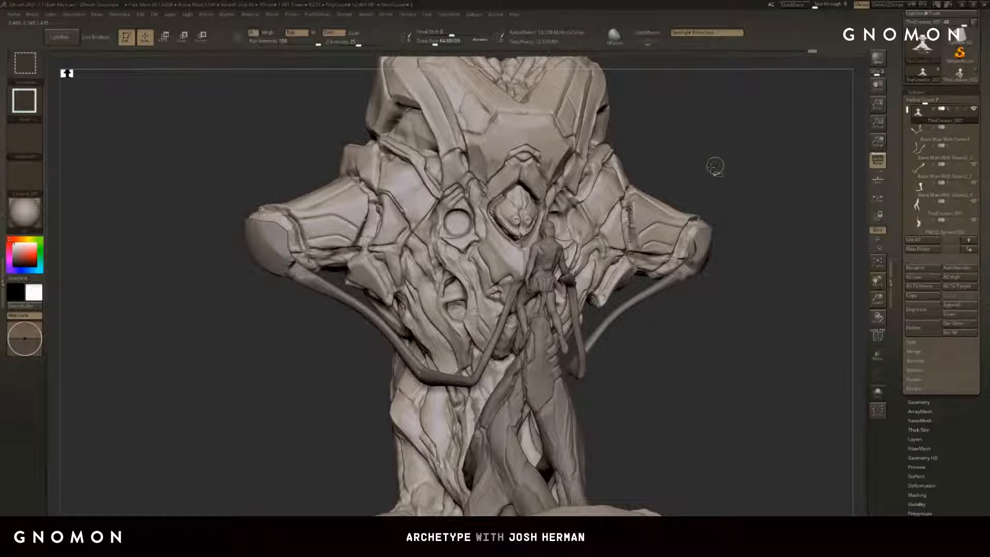
{"action": "mouse_move", "coordinate": [711, 167]}
{"action": "left_mouse_down"}
{"action": "mouse_move", "coordinate": [691, 160]}
{"action": "mouse_move", "coordinate": [691, 178]}
{"action": "left_mouse_up"}
Step: Choose a freehand sculpting brush with Z Intensity 100 and sculpt inside the recess beneath the head's side arch
{"action": "key", "text": "b"}
{"action": "left_click", "coordinate": [592, 176]}
{"action": "left_click_drag", "start_coordinate": [577, 204], "coordinate": [592, 196]}
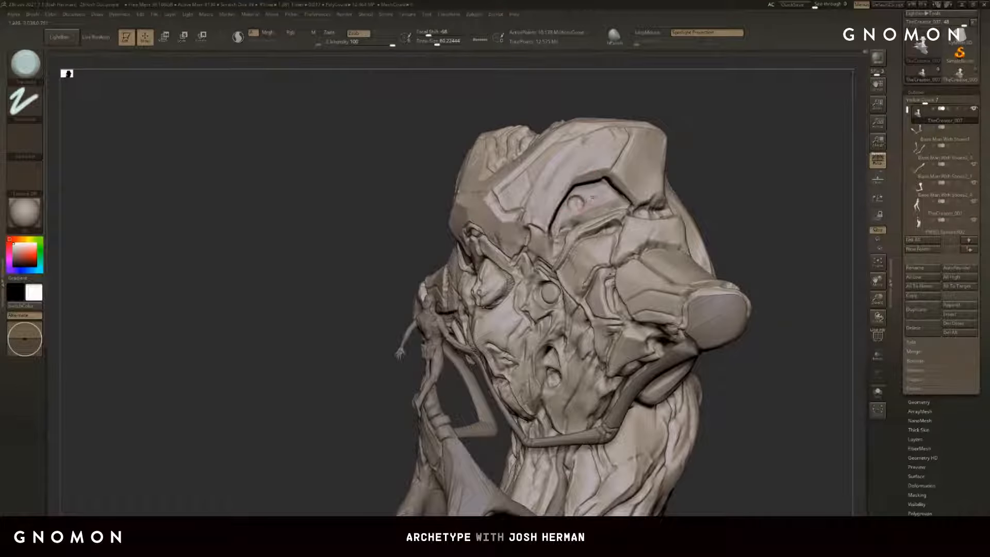
Step: Save the current tool to disk
{"action": "mouse_move", "coordinate": [725, 177]}
{"action": "left_mouse_down"}
{"action": "mouse_move", "coordinate": [714, 155]}
{"action": "mouse_move", "coordinate": [685, 157]}
{"action": "left_mouse_up"}
{"action": "left_click_drag", "start_coordinate": [981, 155], "coordinate": [982, 223]}
{"action": "left_click", "coordinate": [952, 25]}
{"action": "key", "text": "Return"}
Step: Isolate the creature's body and sculpt rounded bulges inside the cheek cavities
{"action": "mouse_move", "coordinate": [650, 322]}
{"action": "left_mouse_down"}
{"action": "mouse_move", "coordinate": [639, 340]}
{"action": "mouse_move", "coordinate": [634, 243]}
{"action": "left_mouse_up"}
{"action": "left_click_drag", "start_coordinate": [343, 330], "coordinate": [438, 449], "text": "alt"}
{"action": "key", "text": "s"}
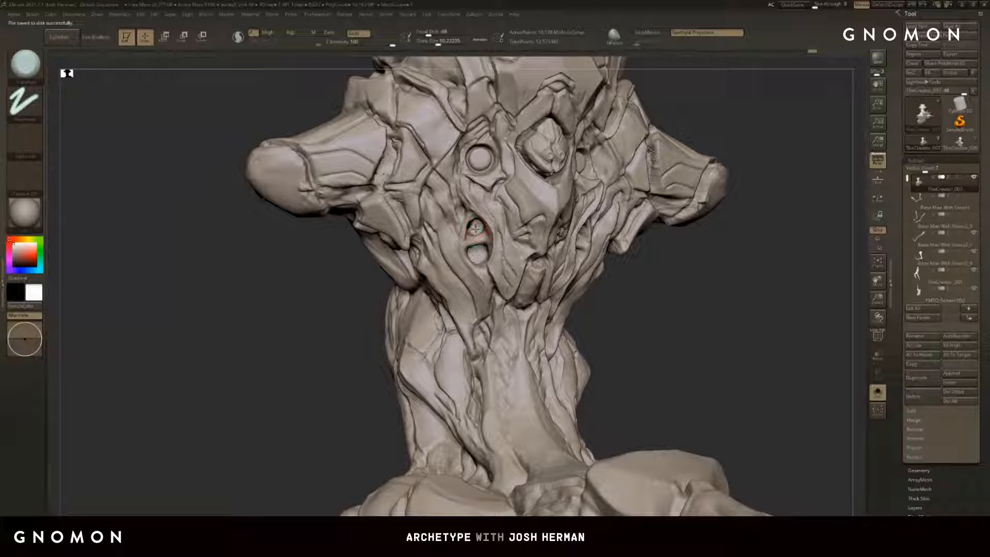
{"action": "mouse_move", "coordinate": [665, 299]}
{"action": "left_mouse_down", "text": "shift"}
{"action": "mouse_move", "coordinate": [712, 320]}
{"action": "mouse_move", "coordinate": [694, 308]}
{"action": "left_mouse_up", "text": "shift"}
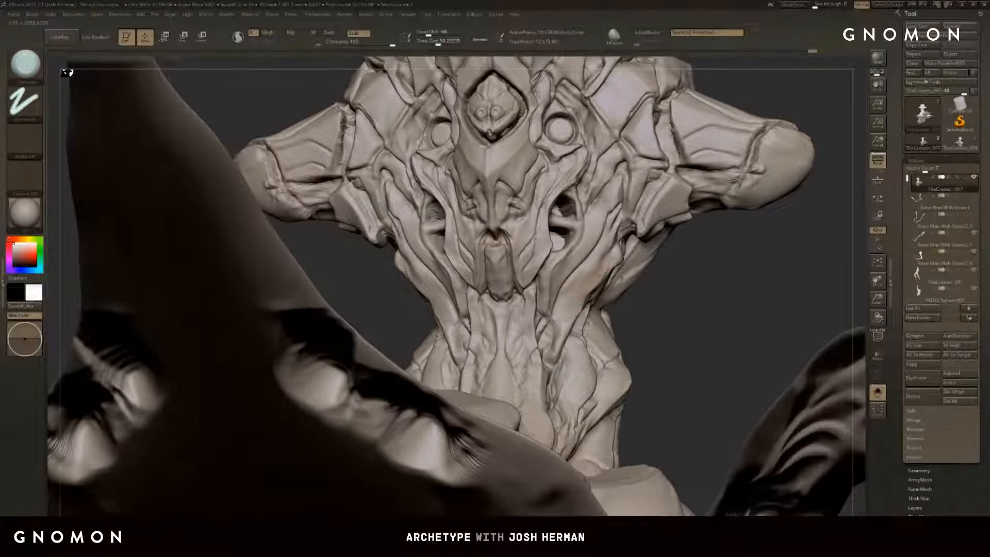
Step: Reduce the brush size, sculpt small round knobs on both sides of the nose ridge and smooth them
{"action": "key", "text": "["}
{"action": "key", "text": "["}
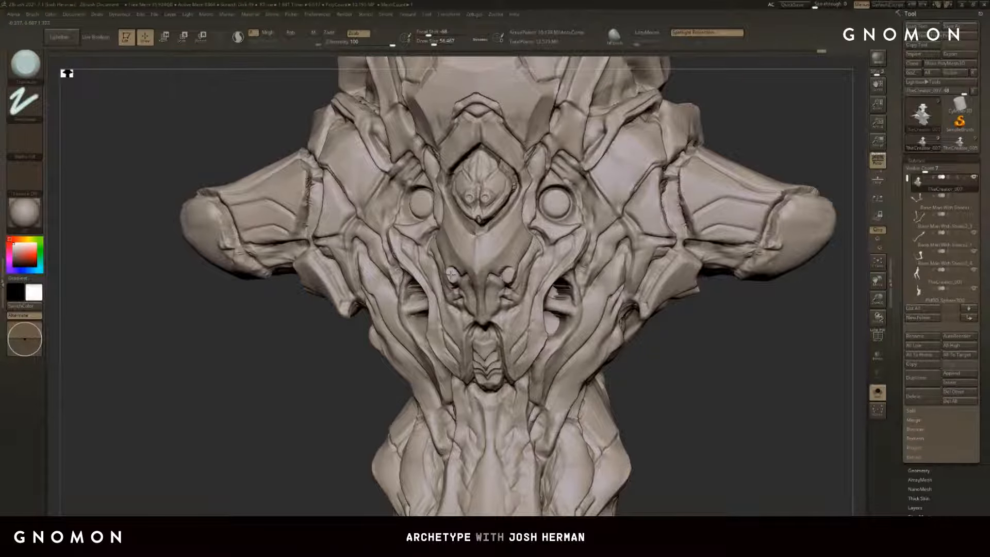
{"action": "left_click_drag", "start_coordinate": [676, 349], "coordinate": [518, 288]}
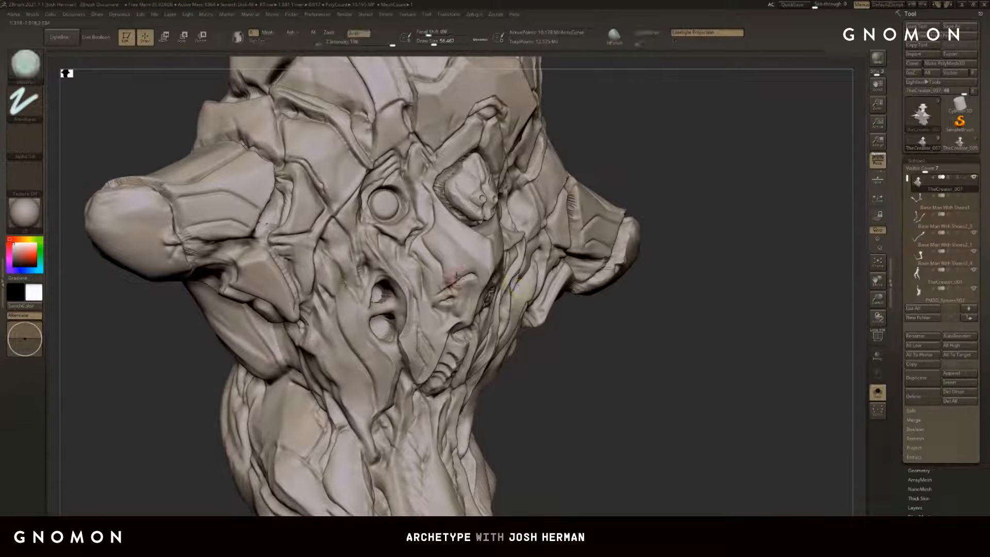
{"action": "mouse_move", "coordinate": [454, 279]}
{"action": "left_mouse_down", "text": "shift"}
{"action": "mouse_move", "coordinate": [482, 251]}
{"action": "mouse_move", "coordinate": [453, 271]}
{"action": "left_mouse_up", "text": "shift"}
{"action": "key", "text": "s"}
{"action": "left_click_drag", "start_coordinate": [642, 360], "coordinate": [515, 356]}
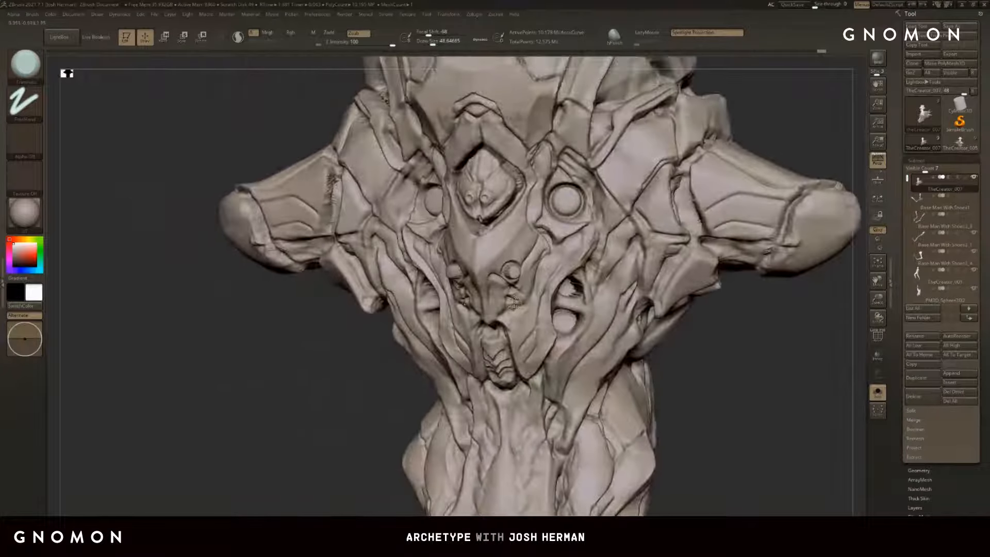
{"action": "left_click_drag", "start_coordinate": [511, 271], "coordinate": [510, 272], "text": "shift"}
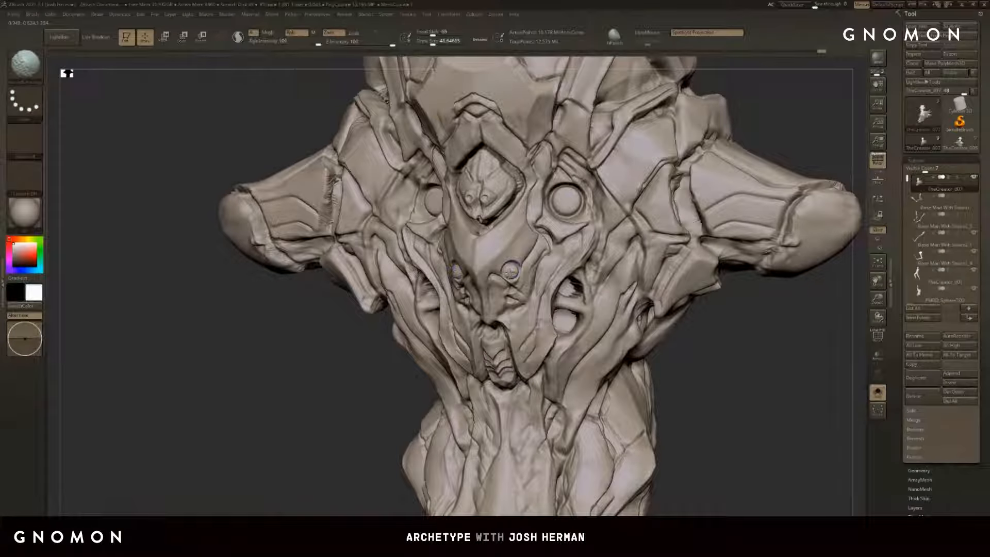
Step: Enlarge the brush and sculpt rounded bumps on the temple plates and side horns
{"action": "left_click_drag", "start_coordinate": [748, 361], "coordinate": [721, 361]}
{"action": "right_click_drag", "start_coordinate": [747, 360], "coordinate": [748, 319], "text": "ctrl"}
{"action": "key", "text": "s"}
{"action": "left_click_drag", "start_coordinate": [619, 143], "coordinate": [624, 142]}
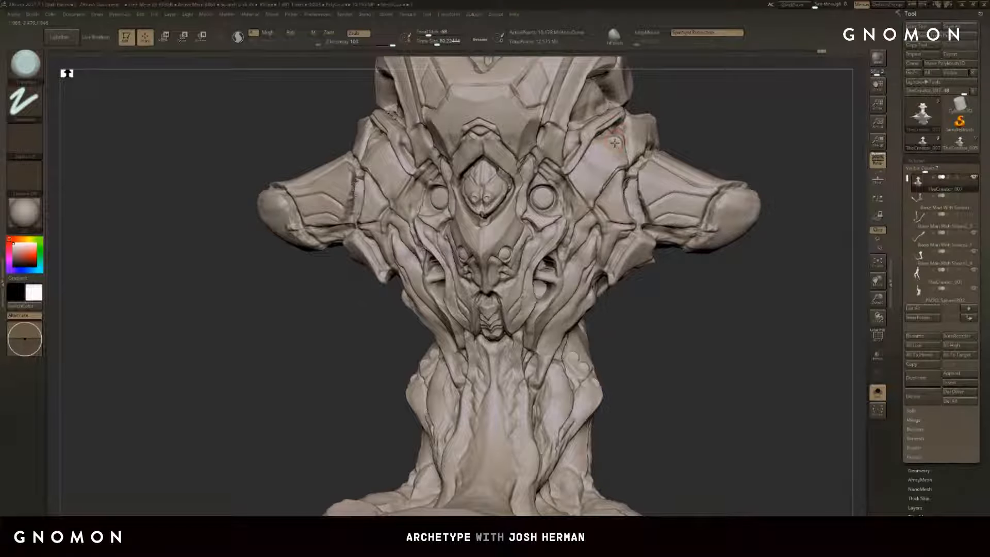
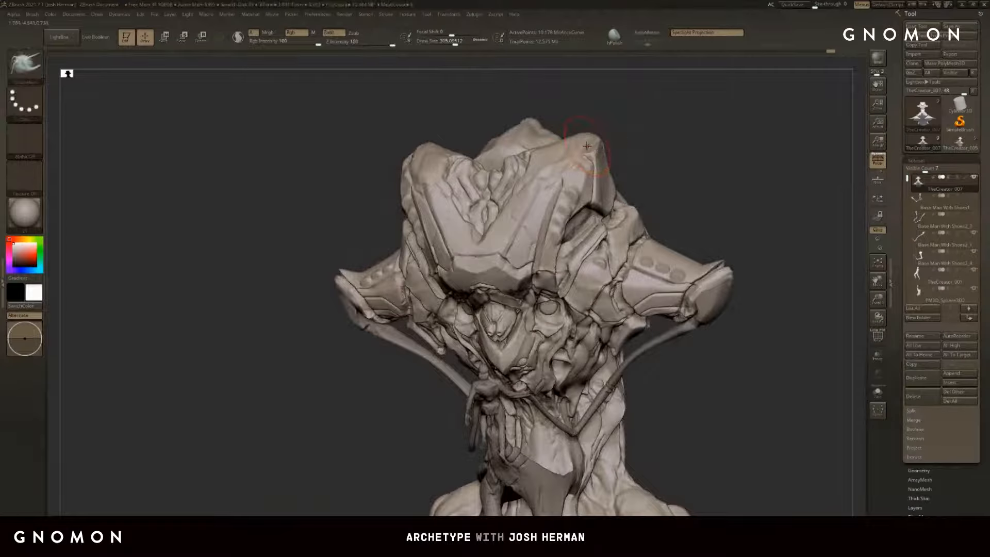
Step: Resize the SnakeHook brush and pull the upper corners of the head crest outward and upward into points
{"action": "key", "text": "s"}
{"action": "left_click_drag", "start_coordinate": [597, 146], "coordinate": [608, 129]}
{"action": "key", "text": "s"}
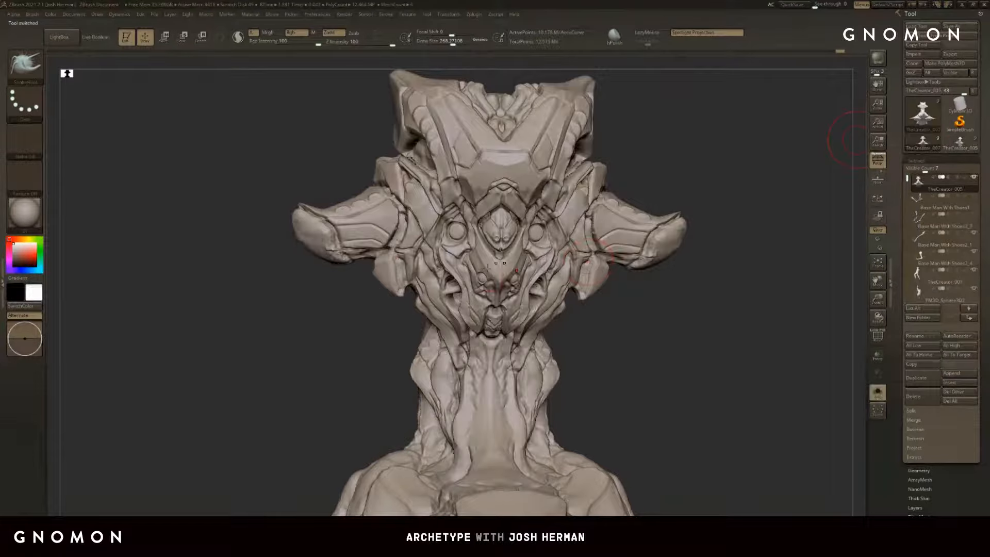
{"action": "key", "text": "s"}
{"action": "left_click_drag", "start_coordinate": [415, 274], "coordinate": [416, 270]}
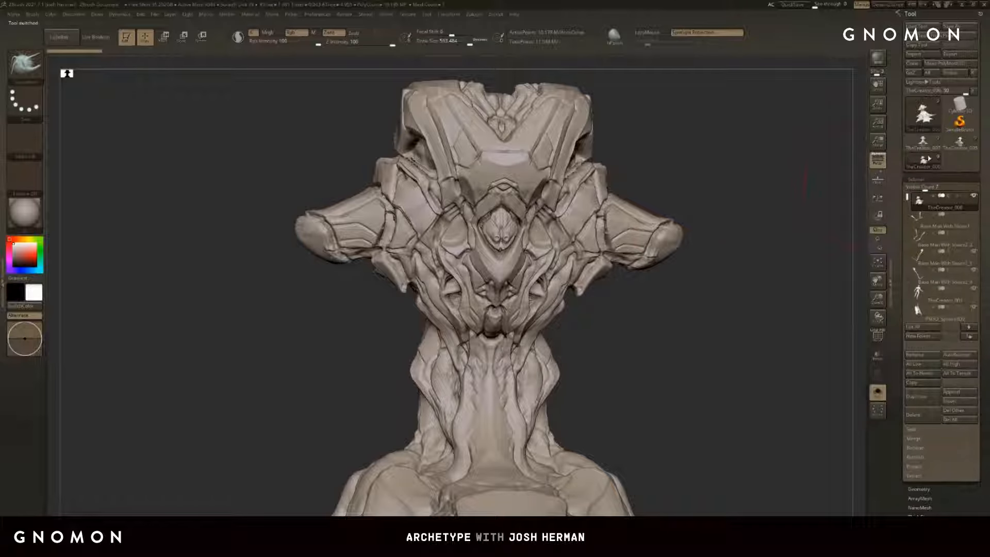
Step: Compare TheCreator_007 with the earlier versions TheCreator_006 and TheCreator_005, and return to TheCreator_007
{"action": "left_click", "coordinate": [924, 157]}
{"action": "left_click", "coordinate": [921, 157]}
{"action": "left_click", "coordinate": [923, 142]}
{"action": "key", "text": "s"}
{"action": "mouse_move", "coordinate": [819, 175]}
{"action": "left_mouse_down"}
{"action": "mouse_move", "coordinate": [783, 168]}
{"action": "mouse_move", "coordinate": [727, 190]}
{"action": "left_mouse_up"}
{"action": "left_click", "coordinate": [957, 145]}
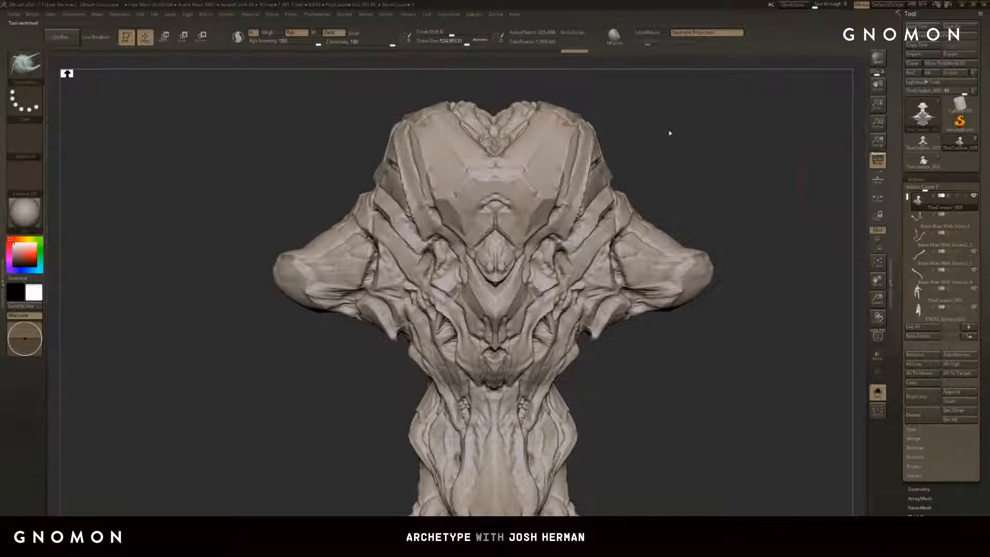
{"action": "left_click", "coordinate": [927, 144]}
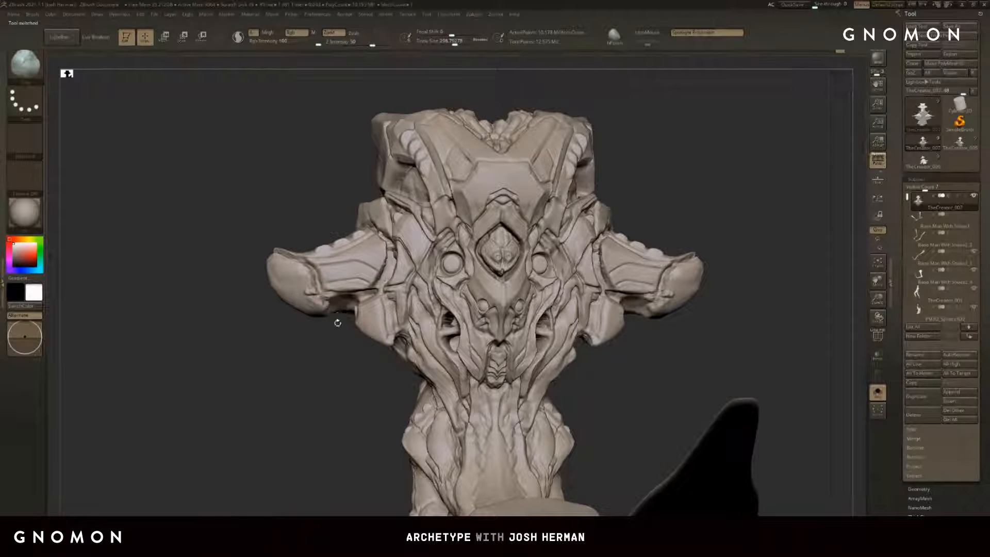
Step: Hide the dark foreground part of the mesh that blocks the view of the neck
{"action": "mouse_move", "coordinate": [338, 315]}
{"action": "left_mouse_down"}
{"action": "mouse_move", "coordinate": [341, 304]}
{"action": "mouse_move", "coordinate": [331, 327]}
{"action": "mouse_move", "coordinate": [353, 307]}
{"action": "left_mouse_up"}
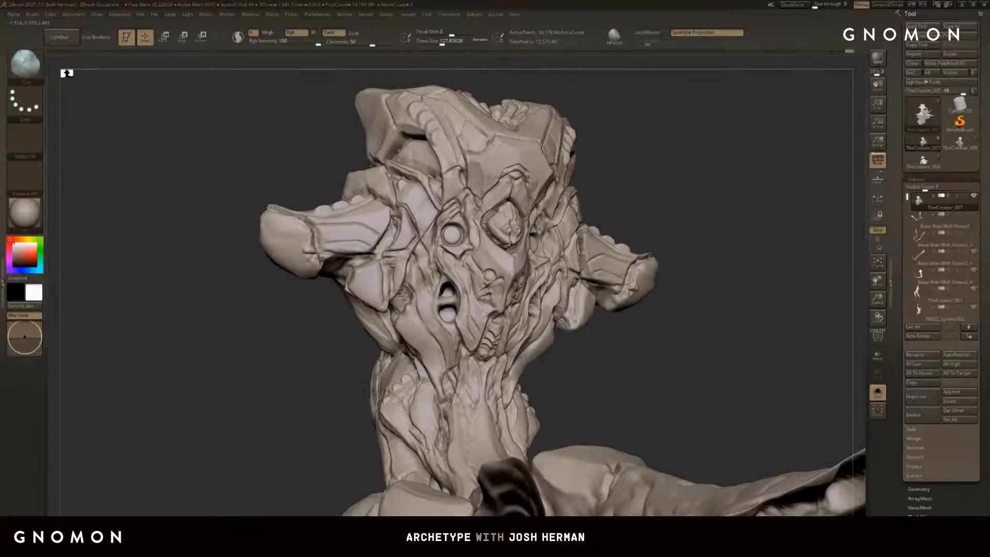
{"action": "left_click_drag", "start_coordinate": [359, 356], "coordinate": [333, 378]}
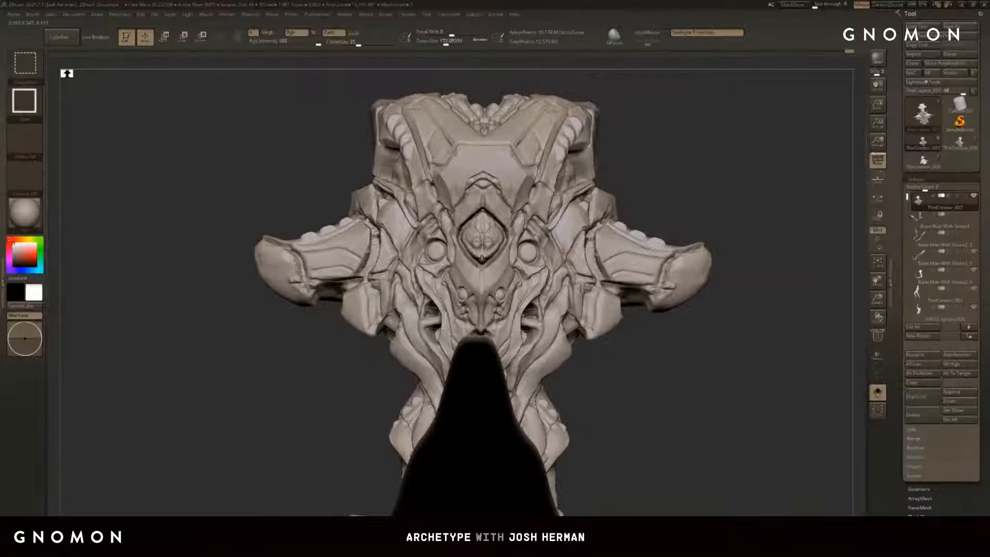
{"action": "left_click_drag", "start_coordinate": [682, 142], "coordinate": [704, 195], "text": "ctrl+shift"}
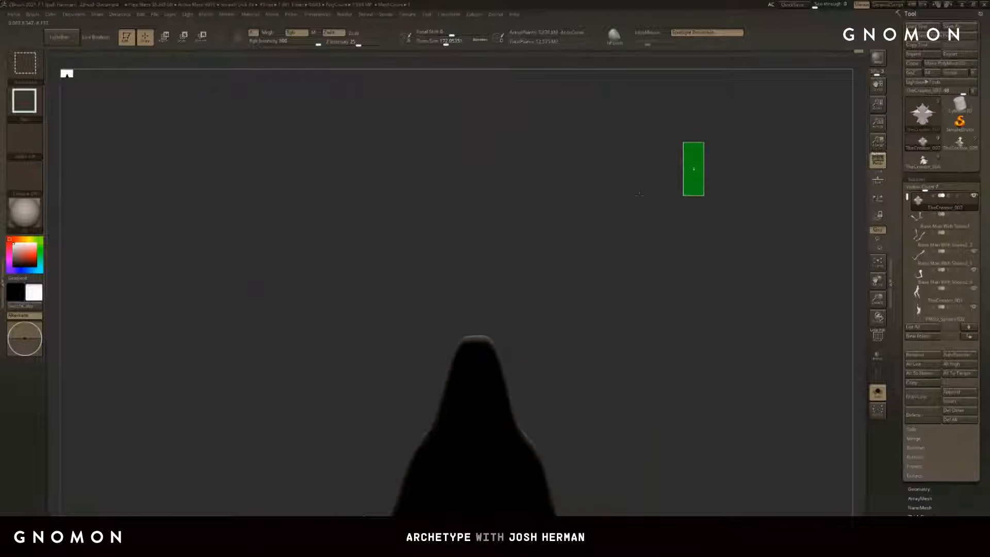
{"action": "left_click_drag", "start_coordinate": [639, 194], "coordinate": [625, 190], "text": "ctrl+shift"}
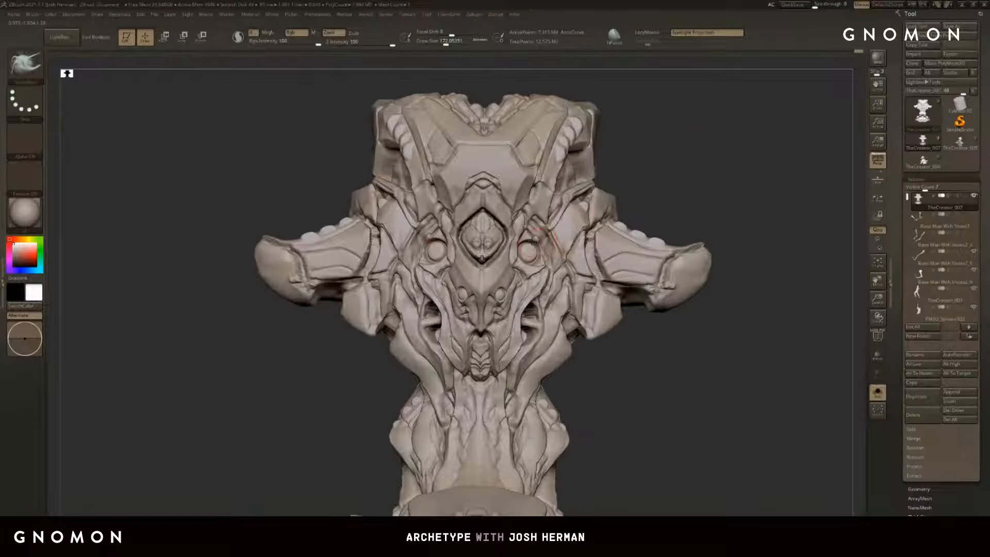
Step: Reduce the brush size and reshape the forehead plate above the diamond-shaped opening
{"action": "left_click_drag", "start_coordinate": [663, 155], "coordinate": [634, 184], "text": "alt"}
{"action": "key", "text": "s"}
{"action": "left_click_drag", "start_coordinate": [414, 232], "coordinate": [437, 233]}
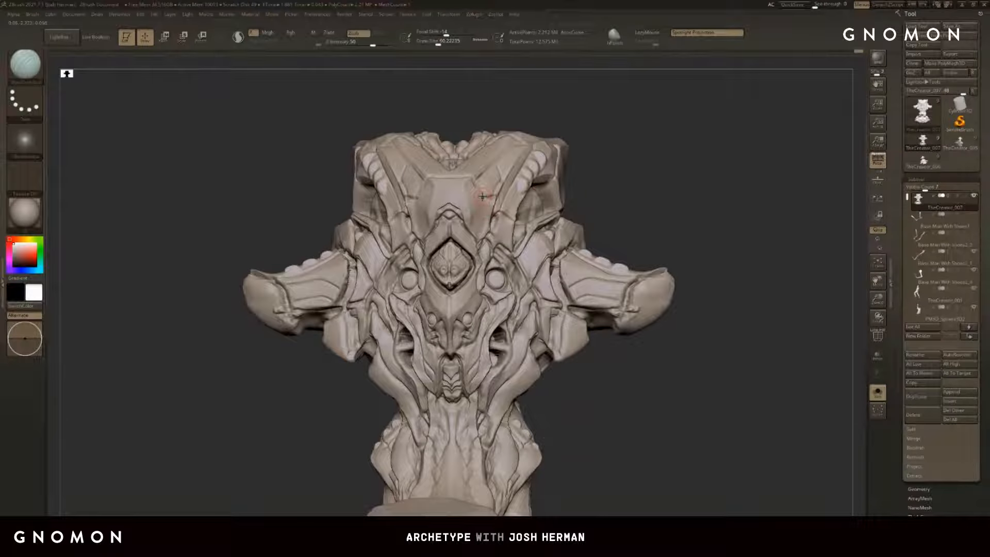
{"action": "right_click_drag", "start_coordinate": [484, 202], "coordinate": [510, 202], "text": "ctrl"}
Step: Compare the reworked forehead and head silhouette of TheCreator_007 against versions 006 and 005, ending on 007
{"action": "left_click", "coordinate": [923, 160]}
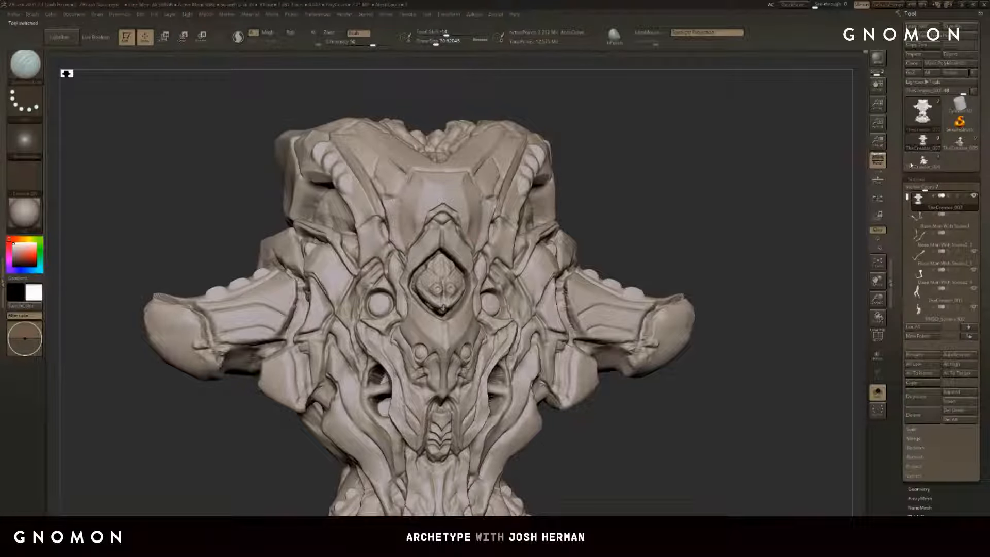
{"action": "right_click_drag", "start_coordinate": [748, 185], "coordinate": [767, 183], "text": "alt"}
{"action": "left_click", "coordinate": [921, 148]}
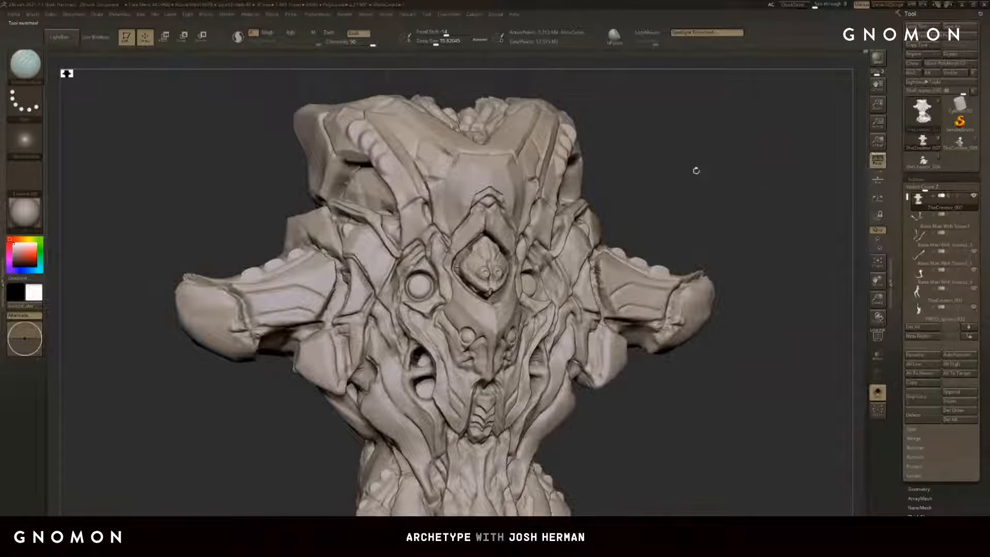
{"action": "right_click_drag", "start_coordinate": [697, 170], "coordinate": [598, 175]}
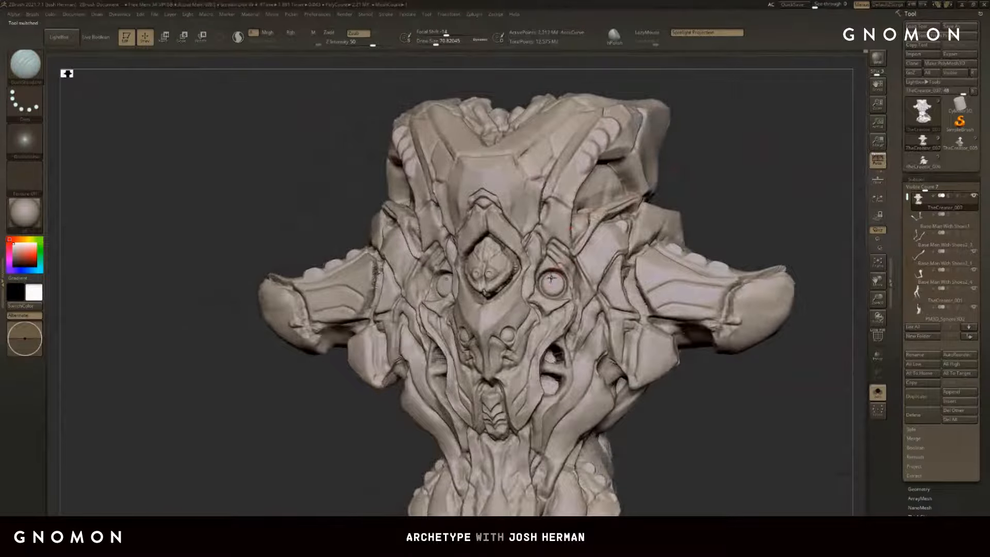
{"action": "key", "text": "shift"}
{"action": "right_click_drag", "start_coordinate": [743, 202], "coordinate": [918, 172]}
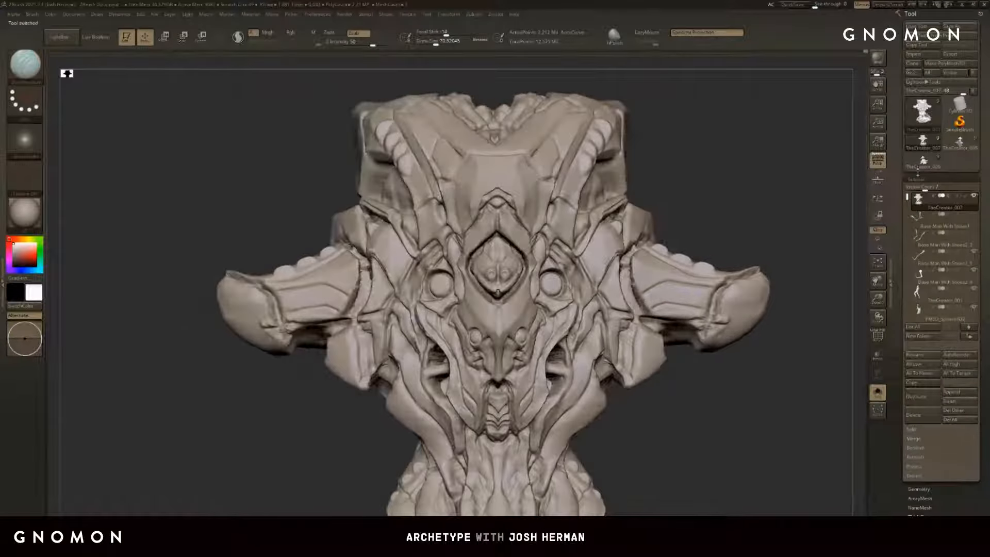
{"action": "left_click", "coordinate": [959, 144]}
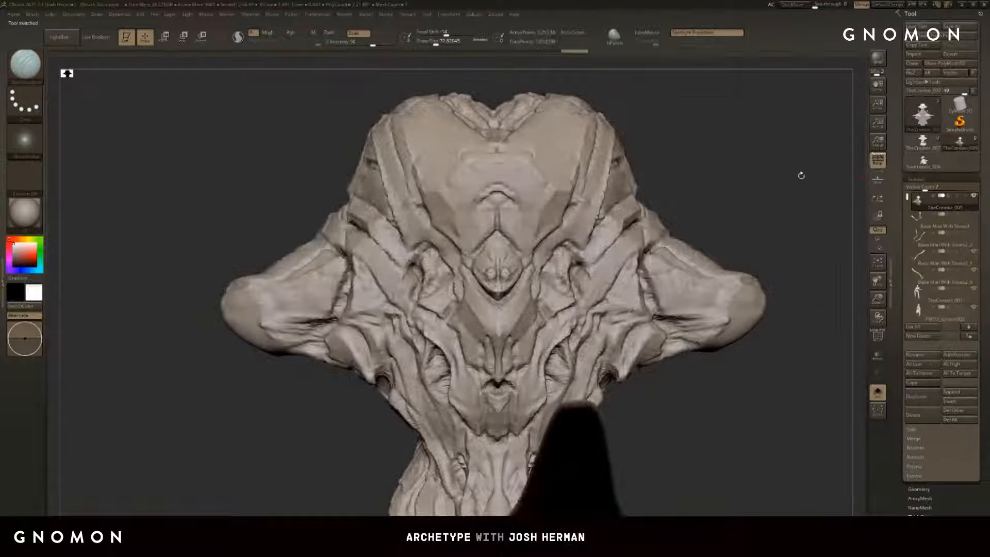
{"action": "left_click", "coordinate": [925, 162]}
{"action": "left_click", "coordinate": [923, 140]}
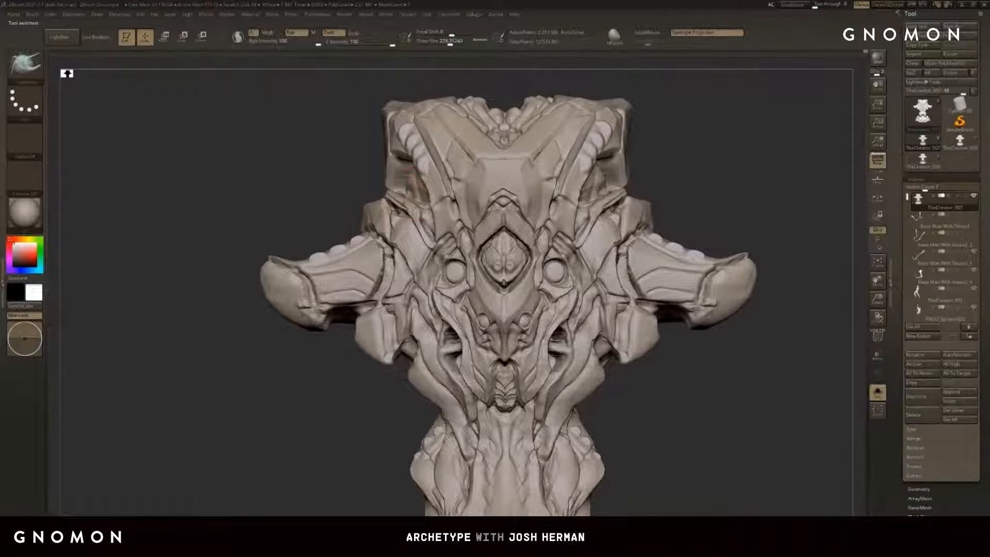
Step: Adjust the brush size, mask the face-like ornament inside the central diamond opening, and clear the mask
{"action": "left_click_drag", "start_coordinate": [357, 207], "coordinate": [344, 210]}
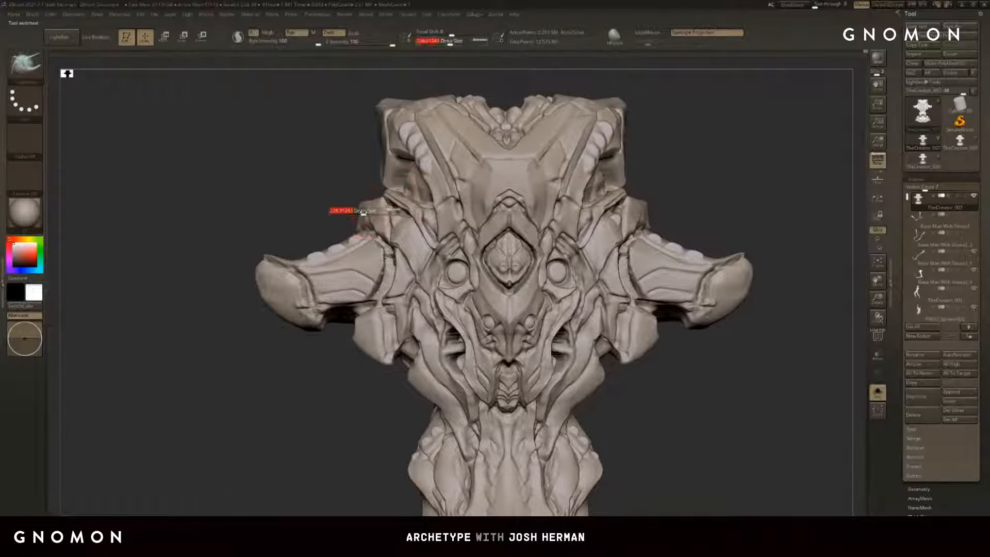
{"action": "mouse_move", "coordinate": [665, 206]}
{"action": "left_mouse_down"}
{"action": "mouse_move", "coordinate": [746, 212]}
{"action": "mouse_move", "coordinate": [715, 242]}
{"action": "mouse_move", "coordinate": [601, 285]}
{"action": "mouse_move", "coordinate": [599, 271]}
{"action": "mouse_move", "coordinate": [729, 227]}
{"action": "mouse_move", "coordinate": [771, 132]}
{"action": "left_mouse_up"}
{"action": "mouse_move", "coordinate": [484, 244]}
{"action": "left_mouse_down", "text": "ctrl"}
{"action": "mouse_move", "coordinate": [479, 233]}
{"action": "mouse_move", "coordinate": [503, 211]}
{"action": "left_mouse_up", "text": "ctrl"}
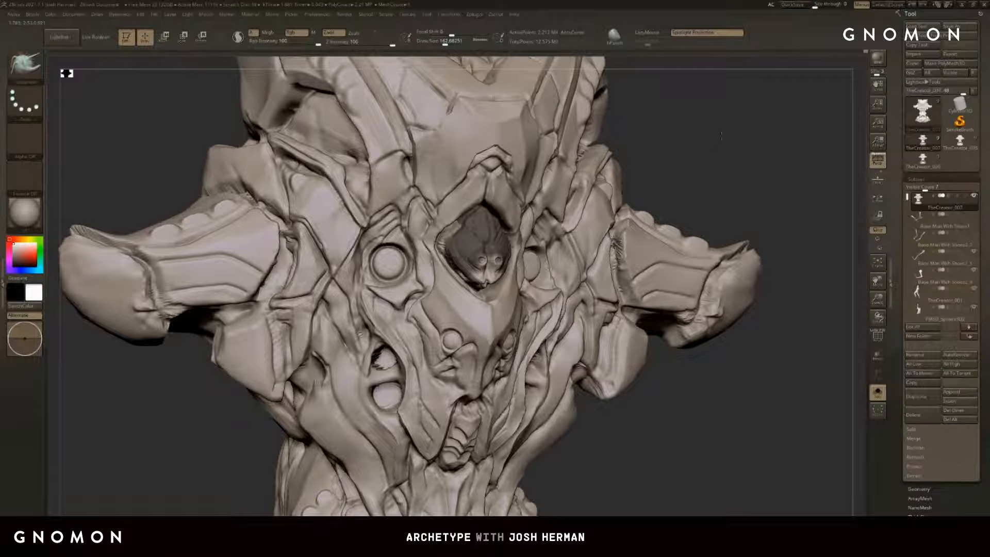
{"action": "right_click_drag", "start_coordinate": [464, 256], "coordinate": [464, 289], "text": "alt"}
{"action": "left_click_drag", "start_coordinate": [721, 155], "coordinate": [748, 180], "text": "ctrl"}
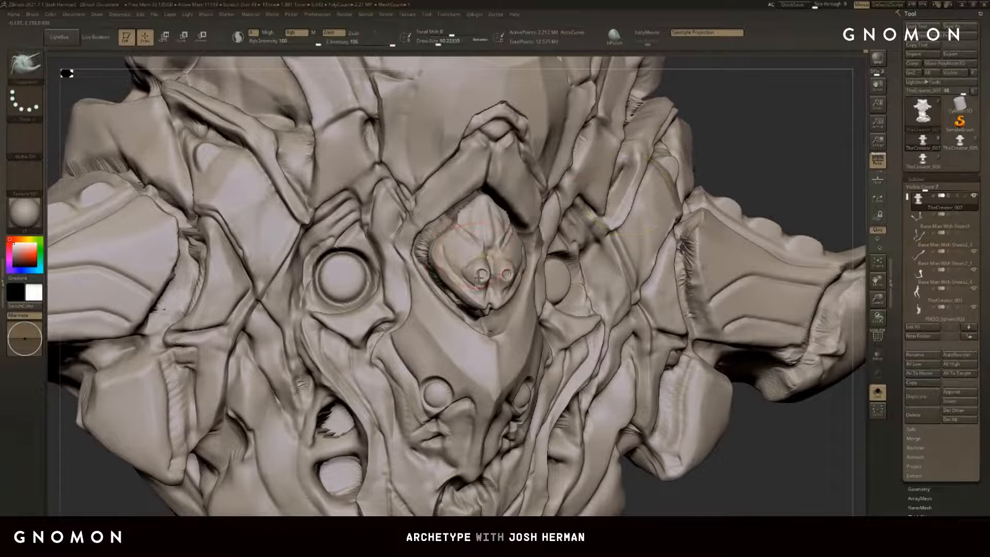
Step: Mask everything except the face-like ornament in the diamond opening, shift the ornament slightly back into the head, and clear the mask
{"action": "key", "text": "ctrl"}
{"action": "left_click_drag", "start_coordinate": [481, 278], "coordinate": [484, 237], "text": "ctrl"}
{"action": "left_click", "coordinate": [773, 155], "text": "ctrl"}
{"action": "right_click_drag", "start_coordinate": [748, 154], "coordinate": [627, 155]}
{"action": "key", "text": "w"}
{"action": "left_click_drag", "start_coordinate": [594, 95], "coordinate": [491, 284]}
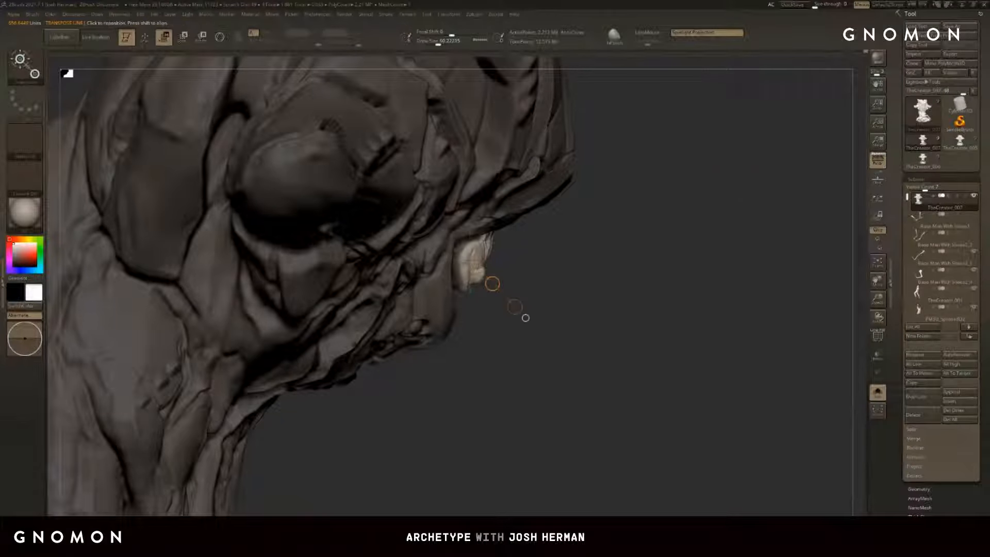
{"action": "key", "text": "q"}
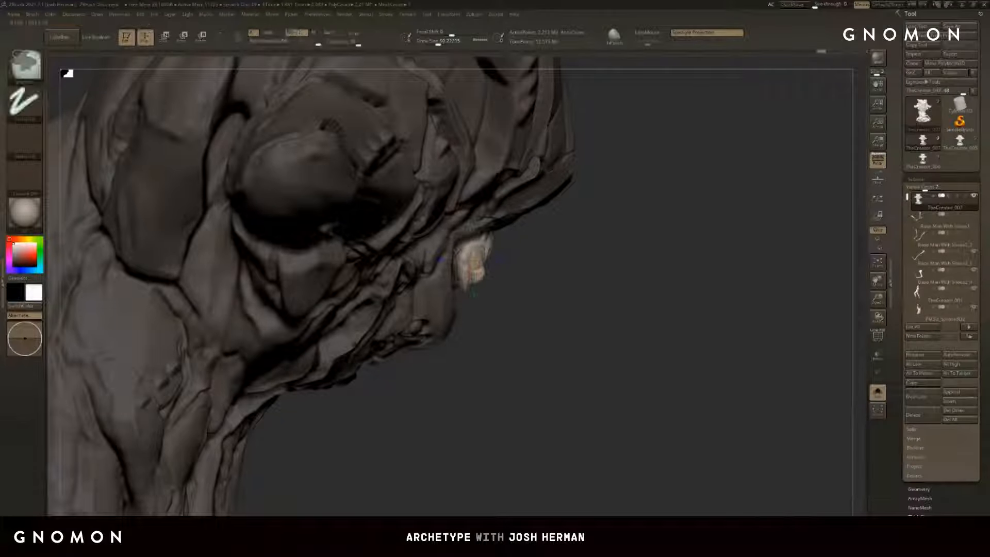
{"action": "key", "text": "w"}
{"action": "left_click_drag", "start_coordinate": [493, 283], "coordinate": [487, 282]}
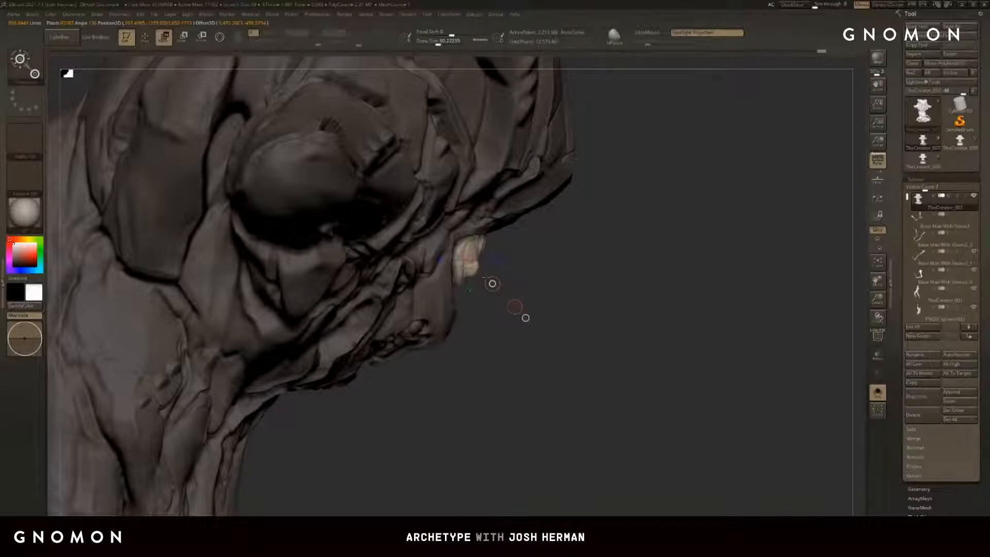
{"action": "mouse_move", "coordinate": [670, 279]}
{"action": "right_mouse_down"}
{"action": "mouse_move", "coordinate": [530, 263]}
{"action": "mouse_move", "coordinate": [432, 297]}
{"action": "mouse_move", "coordinate": [404, 287]}
{"action": "right_mouse_up"}
{"action": "mouse_move", "coordinate": [368, 421]}
{"action": "right_mouse_down", "text": "alt"}
{"action": "mouse_move", "coordinate": [370, 380]}
{"action": "mouse_move", "coordinate": [380, 391]}
{"action": "right_mouse_up", "text": "alt"}
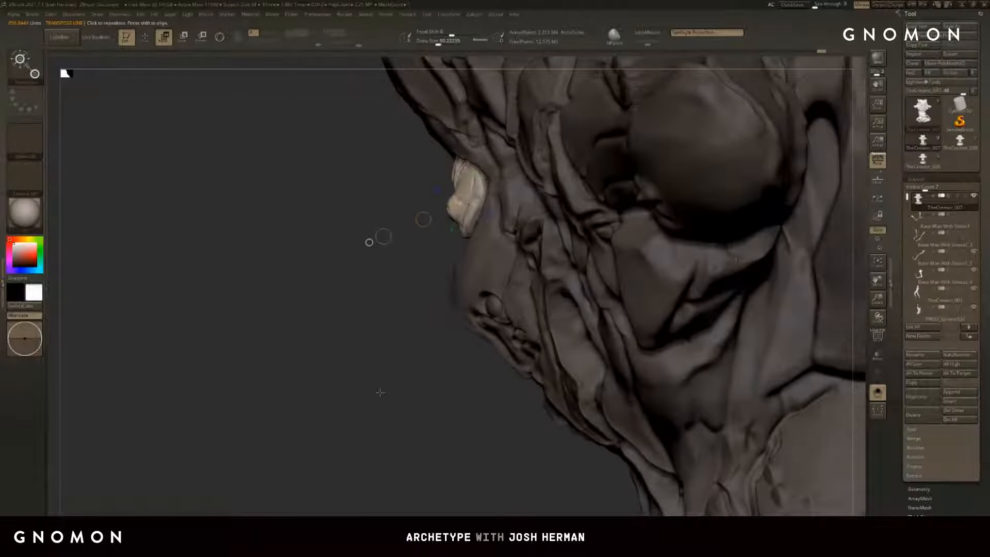
{"action": "left_click_drag", "start_coordinate": [380, 391], "coordinate": [392, 405], "text": "ctrl"}
Step: Return to sculpting with a smaller brush and refine the eye and mouth details of the face-like ornament
{"action": "key", "text": "q"}
{"action": "key", "text": "s"}
{"action": "left_click_drag", "start_coordinate": [448, 176], "coordinate": [454, 177]}
{"action": "mouse_move", "coordinate": [457, 174]}
{"action": "right_mouse_down"}
{"action": "mouse_move", "coordinate": [670, 211]}
{"action": "mouse_move", "coordinate": [649, 232]}
{"action": "right_mouse_up"}
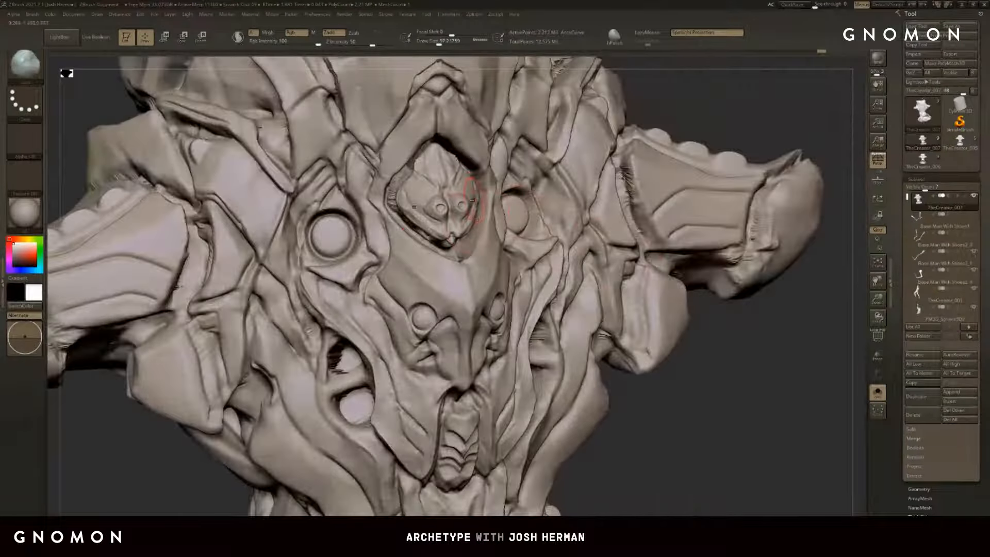
{"action": "key", "text": "b"}
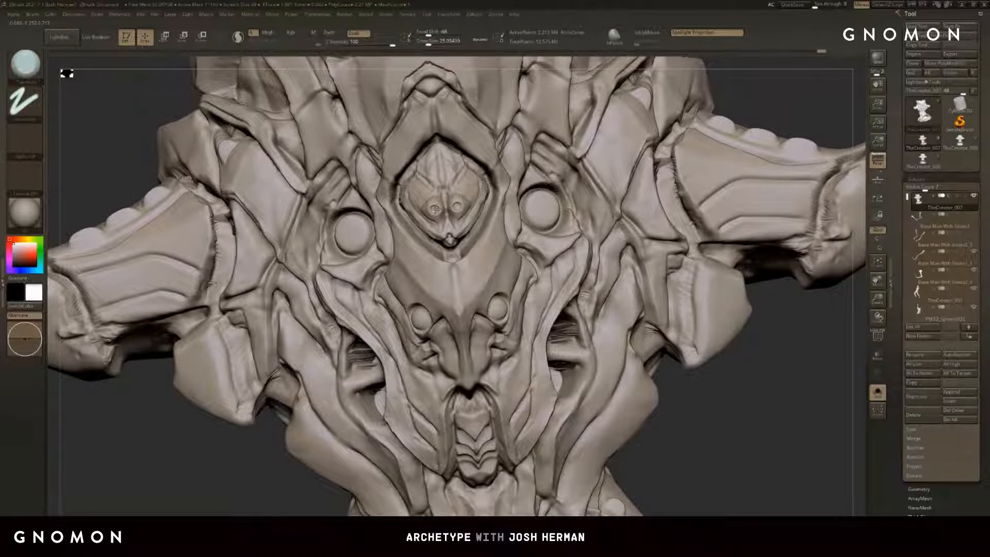
{"action": "left_click", "coordinate": [435, 209]}
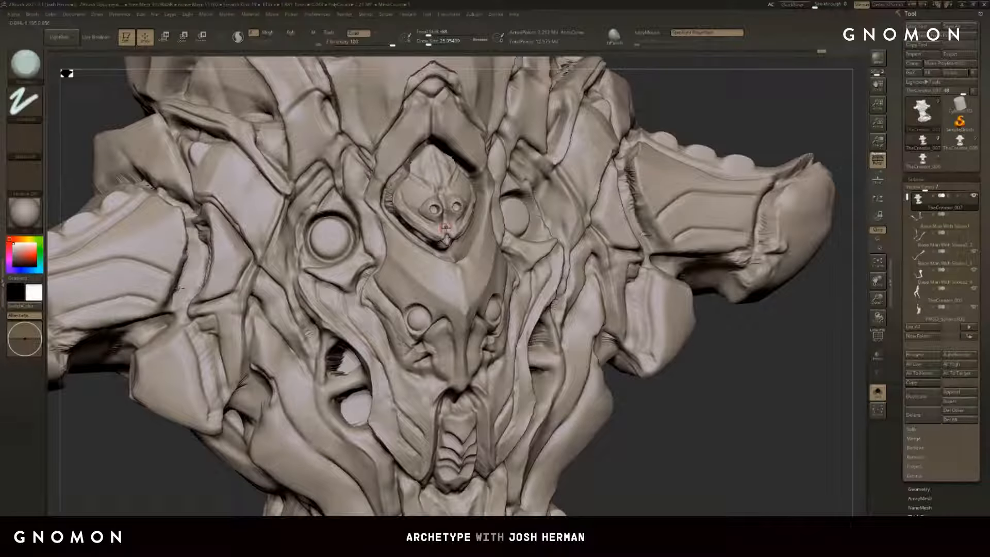
{"action": "left_click_drag", "start_coordinate": [445, 227], "coordinate": [448, 238]}
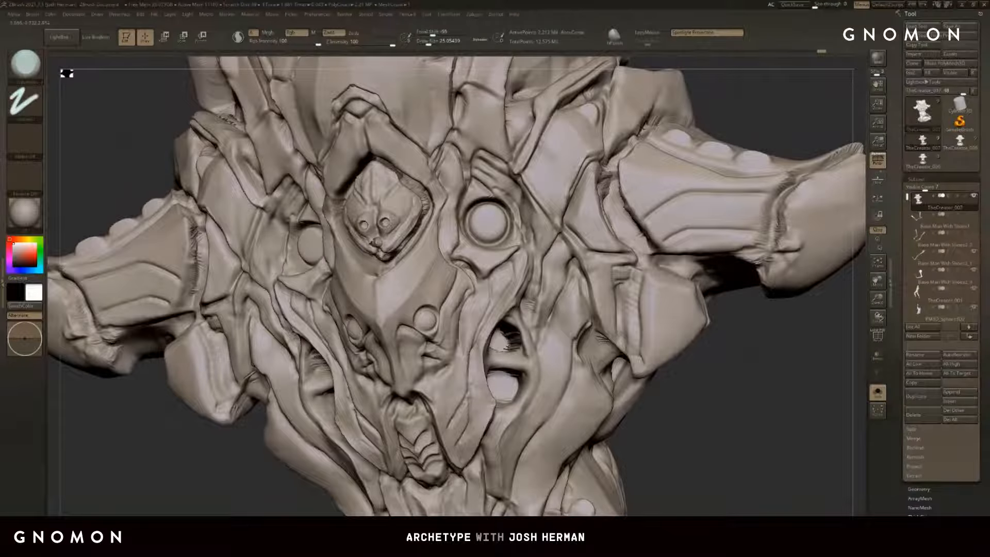
Step: Smooth the mouth, outer side edge and forehead of the face-like ornament, adjusting the brush size to fit
{"action": "mouse_move", "coordinate": [216, 454]}
{"action": "left_mouse_down", "text": "alt"}
{"action": "mouse_move", "coordinate": [346, 420]}
{"action": "mouse_move", "coordinate": [307, 448]}
{"action": "mouse_move", "coordinate": [252, 444]}
{"action": "left_mouse_up", "text": "alt"}
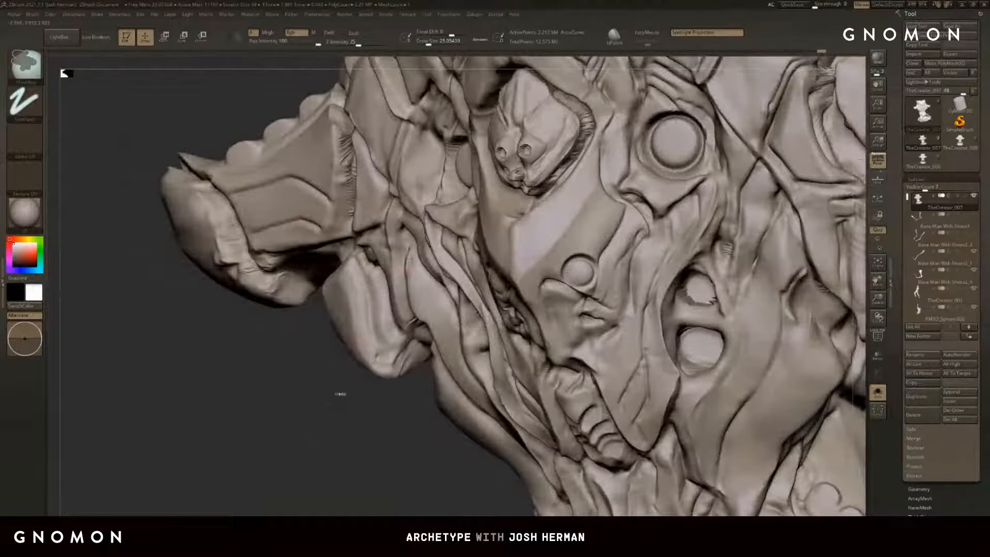
{"action": "left_click_drag", "start_coordinate": [323, 437], "coordinate": [360, 438]}
{"action": "left_click_drag", "start_coordinate": [520, 175], "coordinate": [526, 176], "text": "shift"}
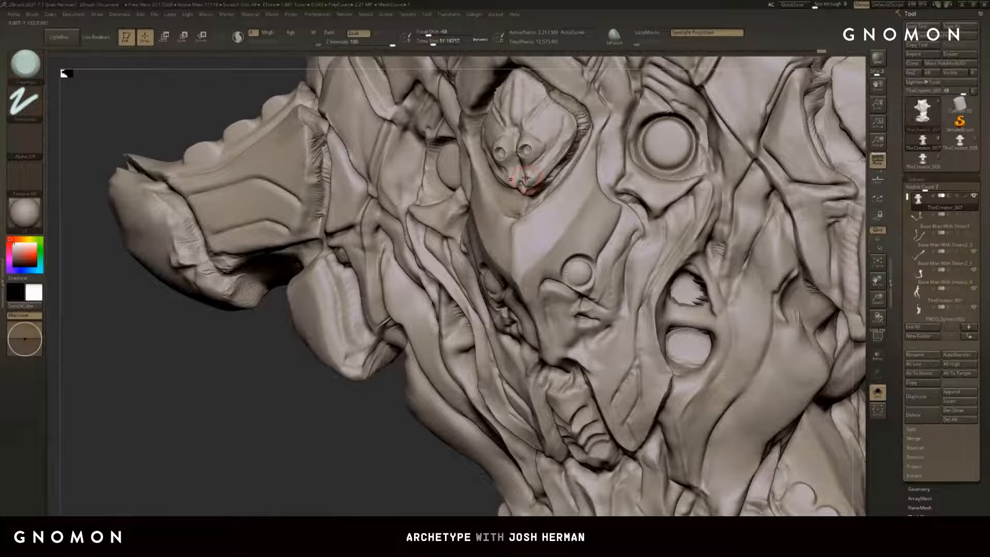
{"action": "key", "text": "s"}
{"action": "left_click_drag", "start_coordinate": [566, 135], "coordinate": [559, 135]}
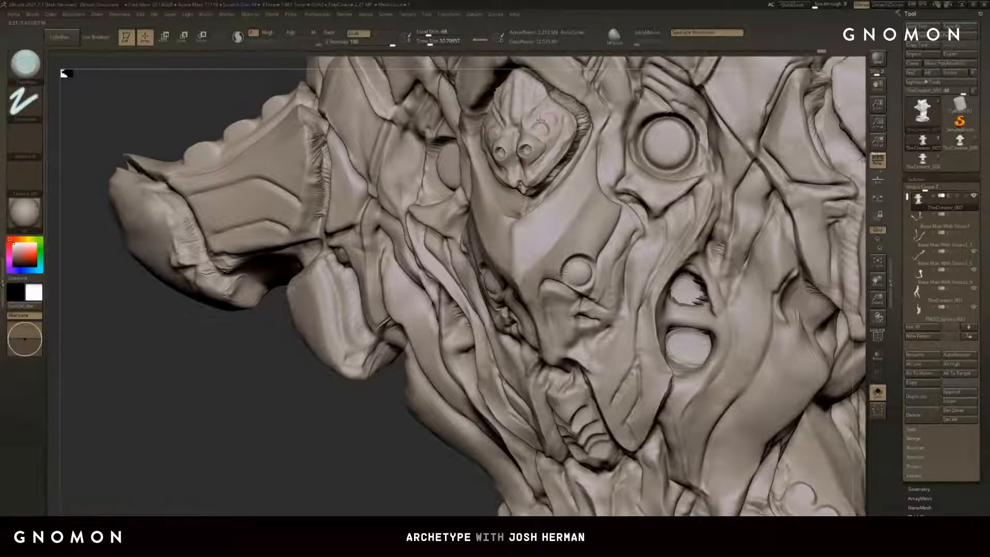
{"action": "left_click_drag", "start_coordinate": [294, 422], "coordinate": [351, 435]}
{"action": "left_click_drag", "start_coordinate": [489, 132], "coordinate": [486, 157], "text": "shift"}
{"action": "key", "text": "bracketright"}
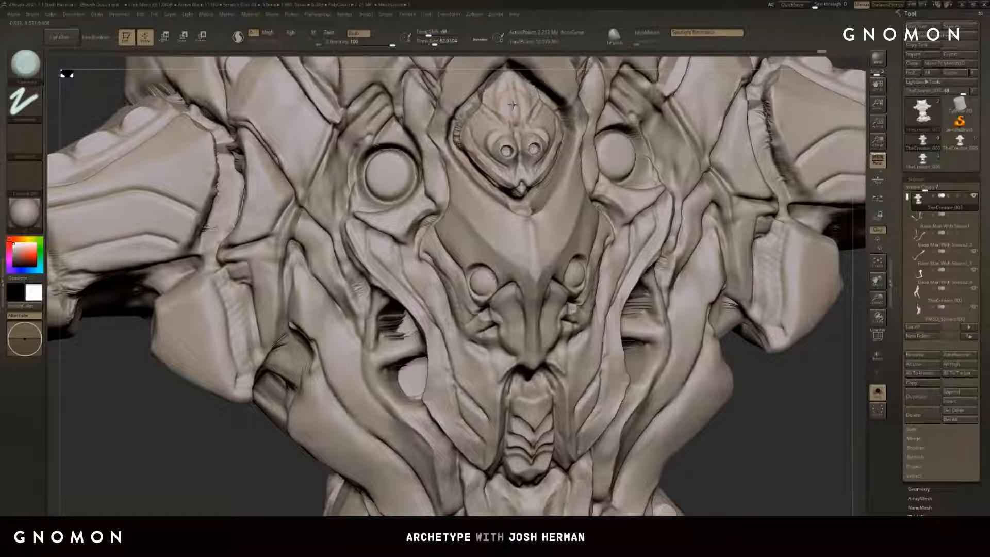
{"action": "left_click_drag", "start_coordinate": [513, 103], "coordinate": [516, 125], "text": "shift"}
Step: Reduce the brush size and soften the crown of the ornament beneath the diamond opening's upper peak
{"action": "key", "text": "["}
{"action": "key", "text": "s"}
{"action": "left_click_drag", "start_coordinate": [773, 423], "coordinate": [773, 372], "text": "alt"}
{"action": "left_click_drag", "start_coordinate": [773, 412], "coordinate": [820, 412]}
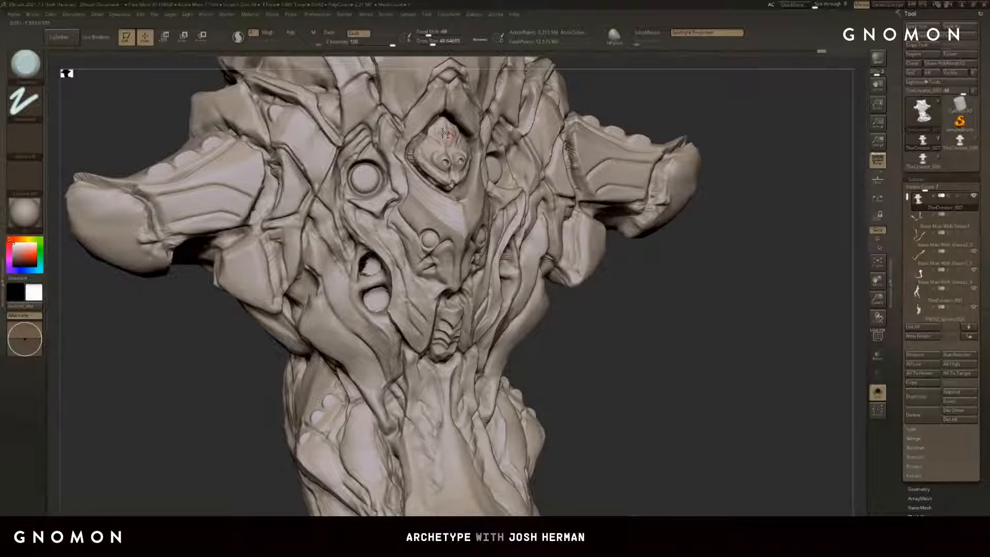
{"action": "left_click_drag", "start_coordinate": [446, 137], "coordinate": [442, 134], "text": "shift"}
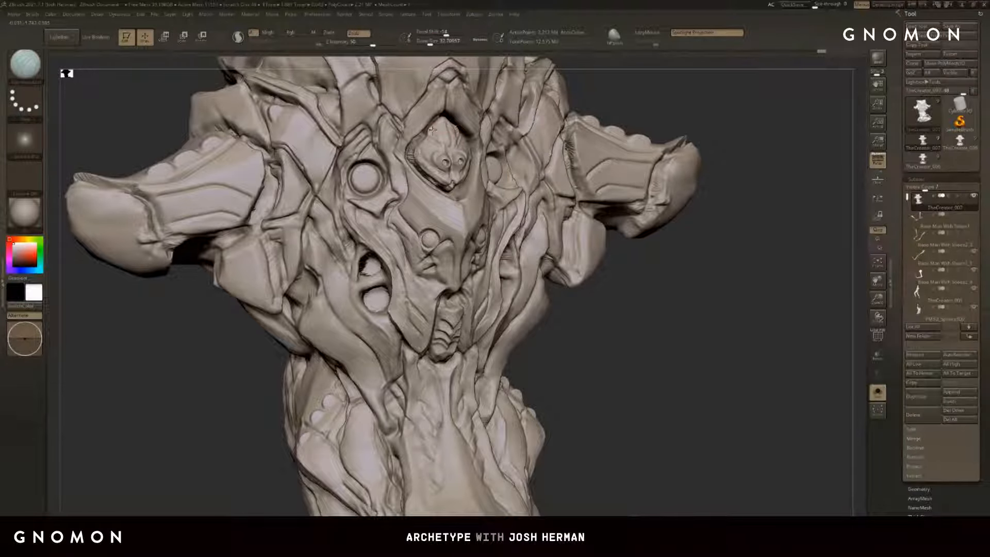
Step: Turn off the isolated view so the small figure and its long arms show together with the head
{"action": "left_click_drag", "start_coordinate": [702, 103], "coordinate": [740, 152], "text": "alt"}
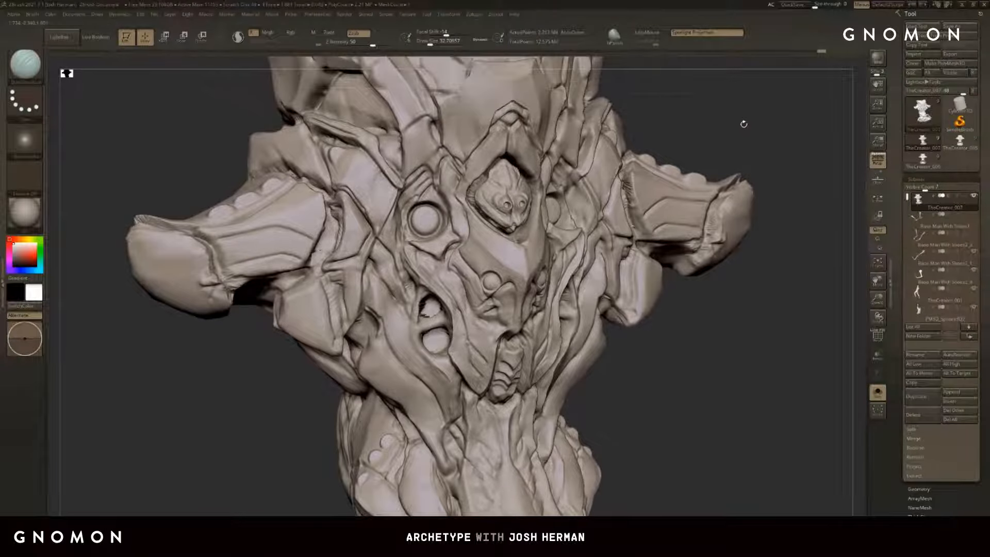
{"action": "left_click_drag", "start_coordinate": [743, 116], "coordinate": [739, 143], "text": "alt"}
{"action": "left_click", "coordinate": [878, 391]}
{"action": "left_click_drag", "start_coordinate": [740, 206], "coordinate": [740, 165], "text": "alt"}
{"action": "left_click_drag", "start_coordinate": [753, 309], "coordinate": [654, 290]}
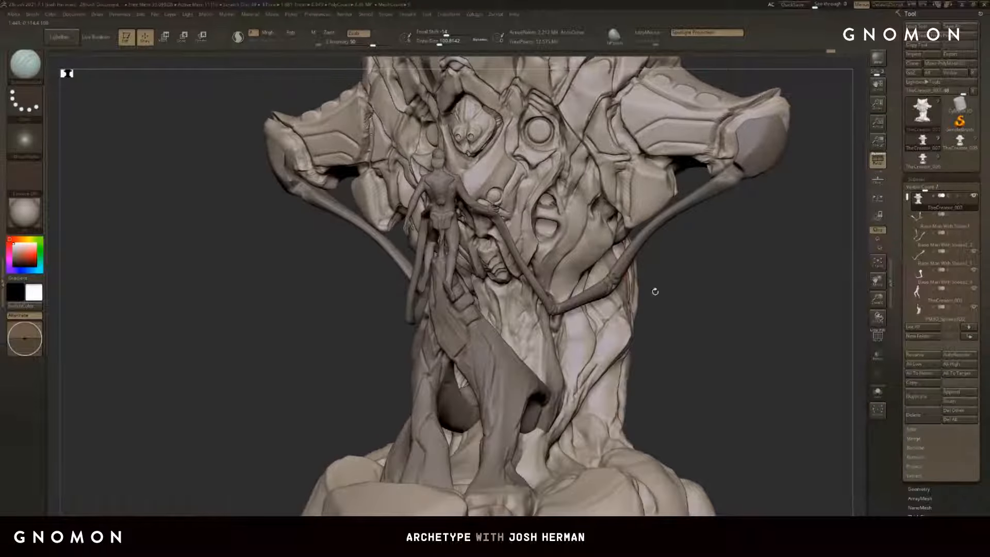
Step: Select the Base Man With Shoes2_1 arm and enlarge its rounded end where it meets the horn tip
{"action": "left_click", "coordinate": [679, 245], "text": "alt"}
{"action": "mouse_move", "coordinate": [762, 260]}
{"action": "left_mouse_down", "text": "alt"}
{"action": "mouse_move", "coordinate": [750, 305]}
{"action": "mouse_move", "coordinate": [744, 289]}
{"action": "left_mouse_up", "text": "alt"}
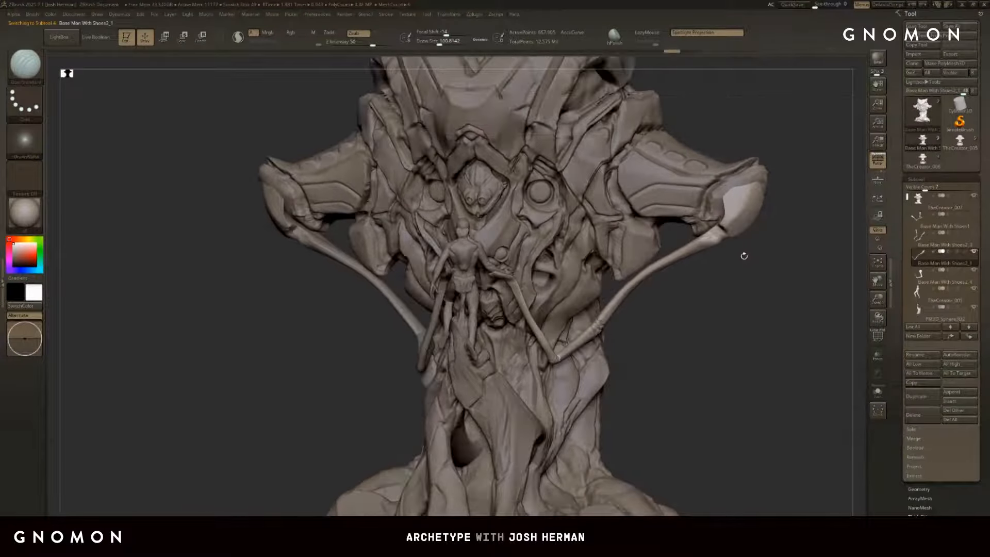
{"action": "left_click_drag", "start_coordinate": [718, 236], "coordinate": [737, 231], "text": "shift"}
{"action": "key", "text": "alt+s"}
{"action": "key", "text": "alt+s"}
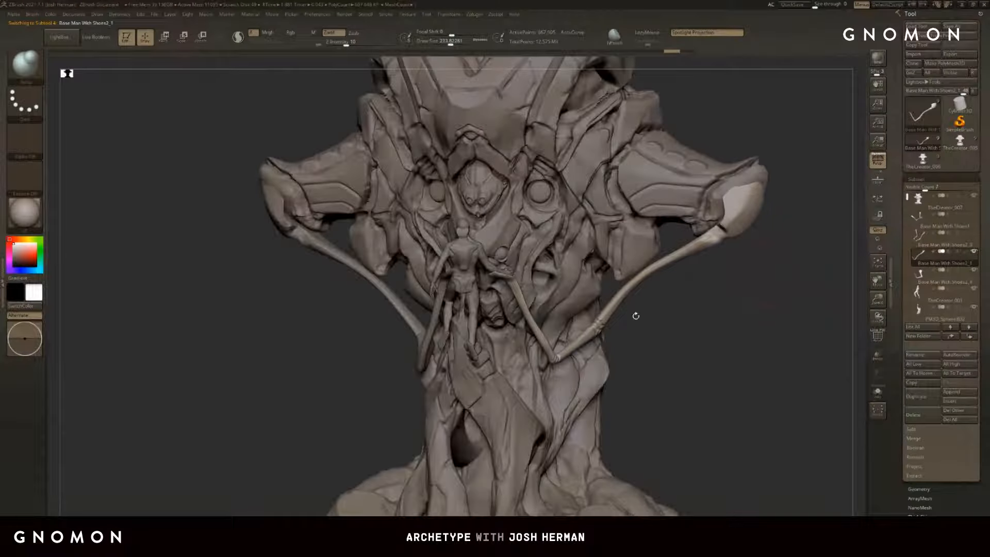
{"action": "left_click_drag", "start_coordinate": [636, 315], "coordinate": [560, 322]}
{"action": "left_click_drag", "start_coordinate": [709, 335], "coordinate": [786, 332], "text": "shift"}
Step: Select the opposite arm, Base Man With Shoes2_4, and enlarge its rounded end inside the other horn's tip
{"action": "left_click", "coordinate": [279, 201], "text": "alt"}
{"action": "left_click", "coordinate": [237, 206], "text": "alt"}
{"action": "left_click_drag", "start_coordinate": [199, 239], "coordinate": [225, 212]}
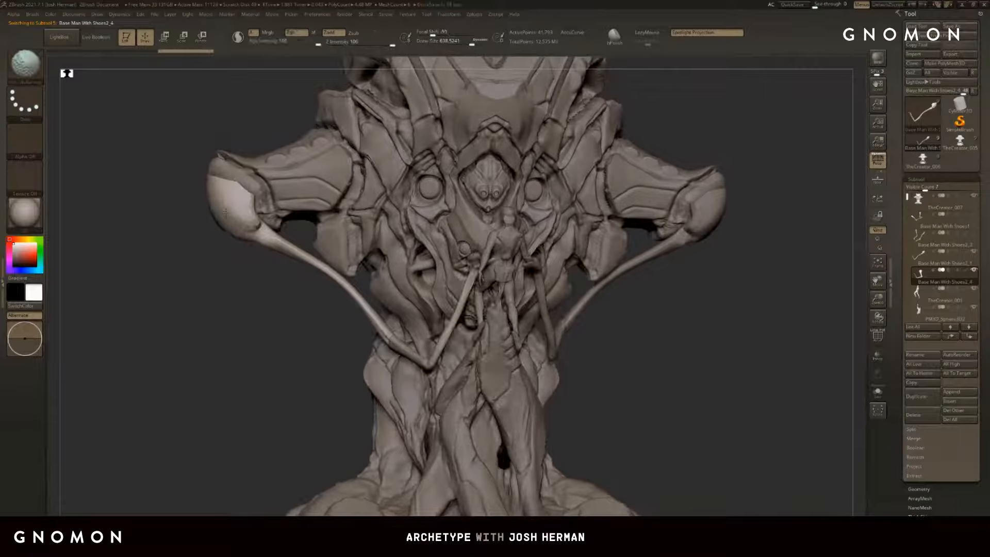
{"action": "mouse_move", "coordinate": [789, 287]}
{"action": "left_mouse_down", "text": "shift"}
{"action": "mouse_move", "coordinate": [776, 302]}
{"action": "mouse_move", "coordinate": [785, 303]}
{"action": "left_mouse_up", "text": "shift"}
{"action": "key", "text": "s"}
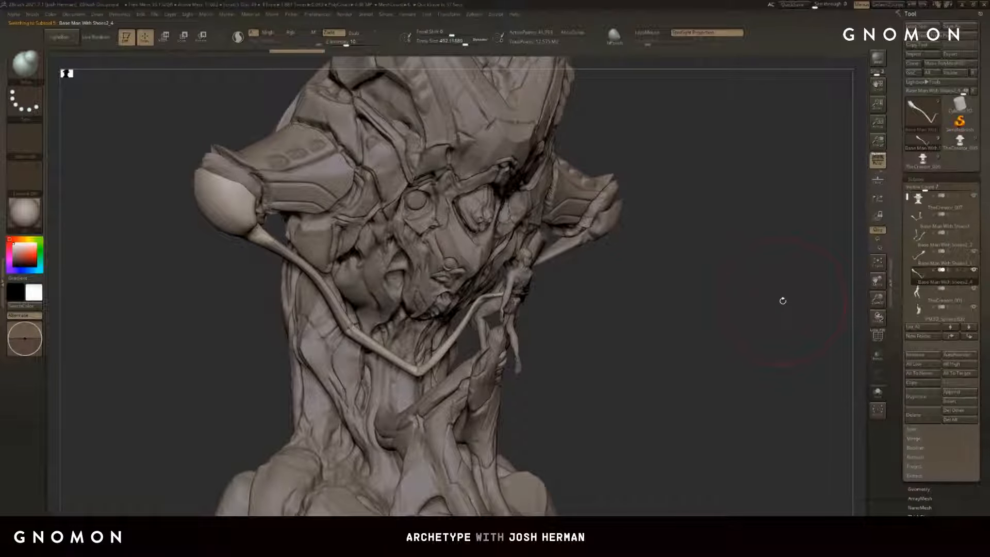
Step: Select TheCreator_007 and examine the head's profile and black silhouette against the small figure from the side
{"action": "left_click_drag", "start_coordinate": [707, 128], "coordinate": [482, 238]}
{"action": "left_click", "coordinate": [482, 237], "text": "alt"}
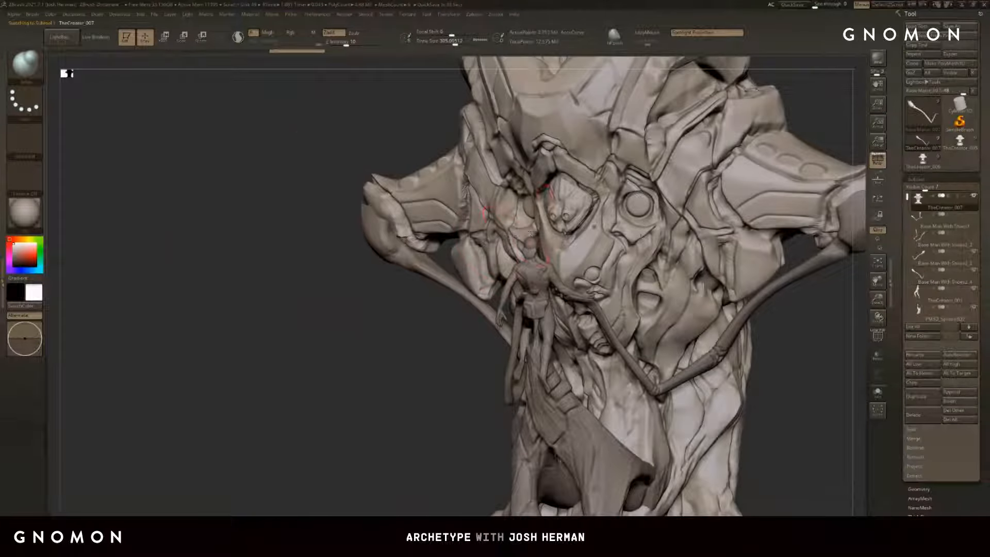
{"action": "mouse_move", "coordinate": [450, 304]}
{"action": "left_mouse_down"}
{"action": "mouse_move", "coordinate": [388, 306]}
{"action": "mouse_move", "coordinate": [475, 249]}
{"action": "left_mouse_up"}
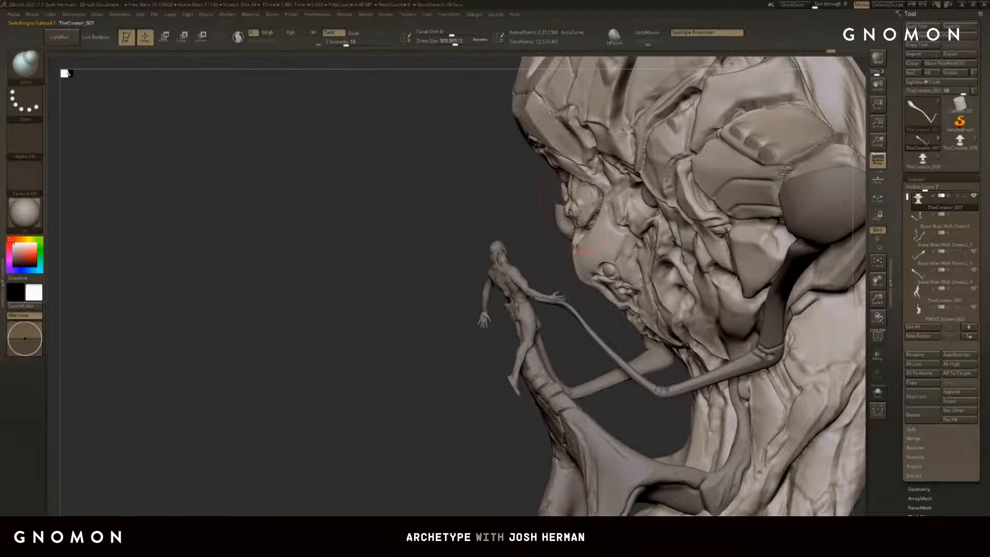
{"action": "left_click_drag", "start_coordinate": [521, 219], "coordinate": [469, 230]}
{"action": "key", "text": "v"}
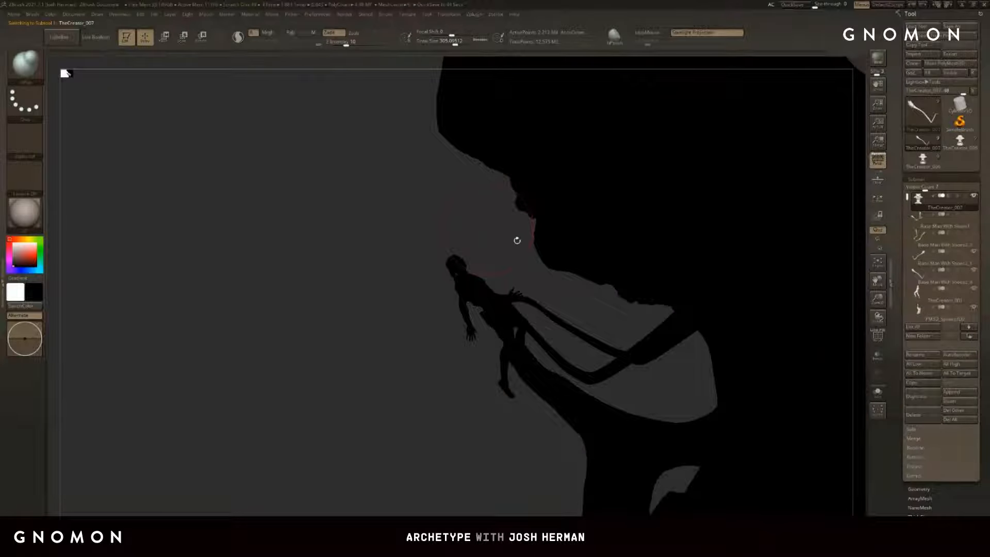
{"action": "key", "text": "v"}
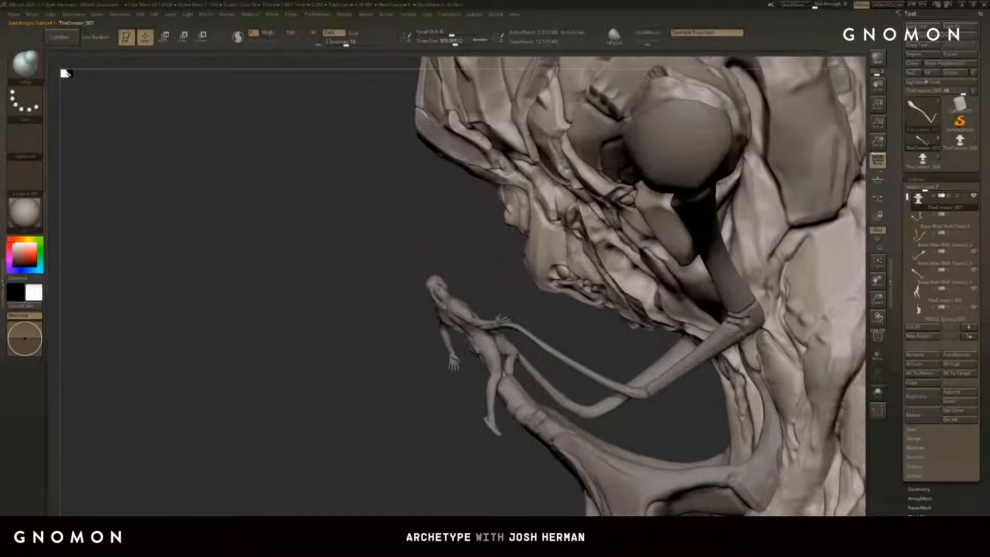
{"action": "mouse_move", "coordinate": [469, 230]}
{"action": "left_mouse_down"}
{"action": "mouse_move", "coordinate": [405, 278]}
{"action": "mouse_move", "coordinate": [571, 202]}
{"action": "left_mouse_up"}
Step: Isolate the head mesh, adjust its plates with the Move brush, and smooth the plate between the eye and the horn
{"action": "key", "text": "b"}
{"action": "key", "text": "m"}
{"action": "key", "text": "v"}
{"action": "mouse_move", "coordinate": [670, 186]}
{"action": "left_mouse_down", "text": "shift"}
{"action": "mouse_move", "coordinate": [744, 155]}
{"action": "mouse_move", "coordinate": [681, 192]}
{"action": "left_mouse_up", "text": "shift"}
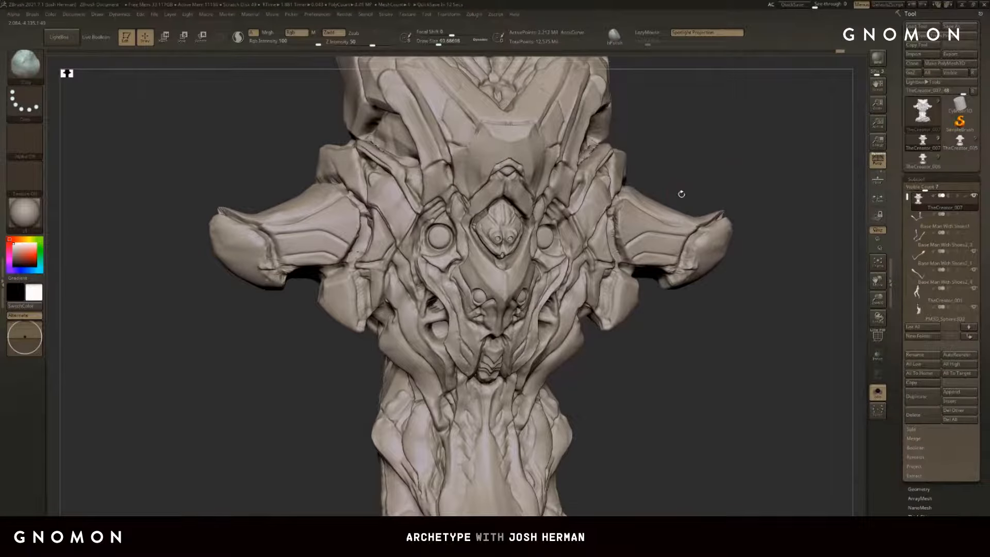
{"action": "left_click_drag", "start_coordinate": [793, 111], "coordinate": [681, 151]}
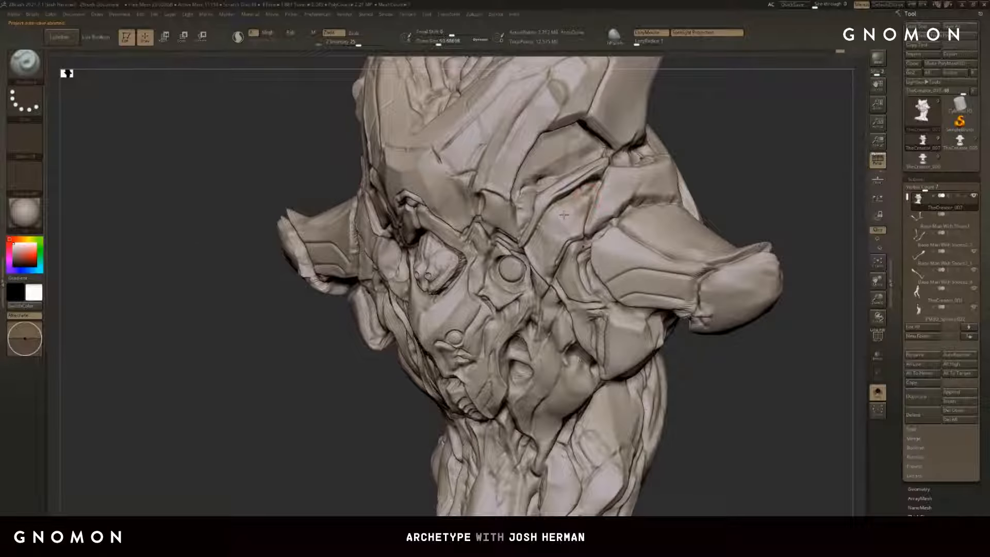
{"action": "key", "text": "shift"}
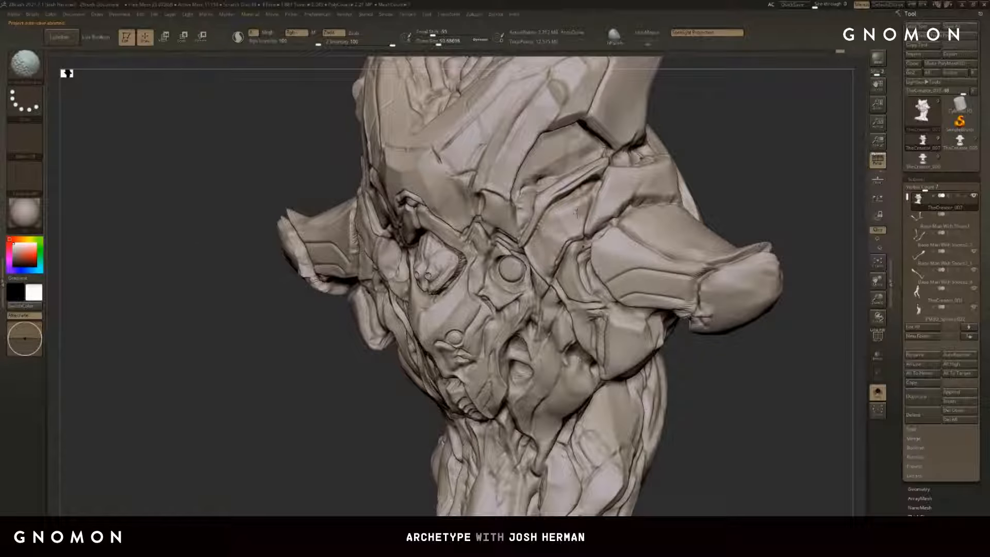
{"action": "mouse_move", "coordinate": [703, 141]}
{"action": "left_mouse_down", "text": "shift"}
{"action": "mouse_move", "coordinate": [560, 226]}
{"action": "mouse_move", "coordinate": [578, 220]}
{"action": "left_mouse_up", "text": "shift"}
{"action": "left_click_drag", "start_coordinate": [647, 164], "coordinate": [660, 168]}
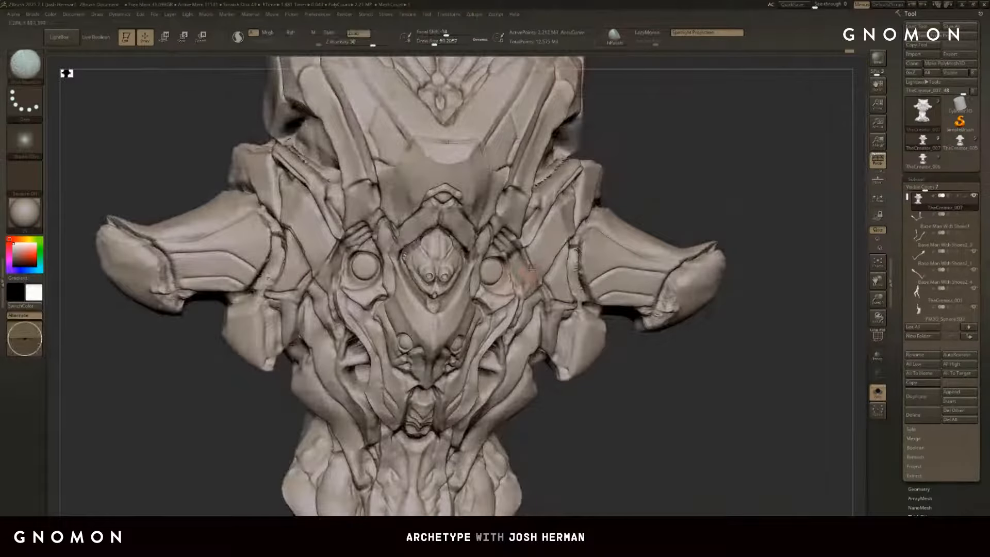
Step: Adjust the brush size and refine the plate edges between the eye socket and the horn base with the Move brush and smoothing
{"action": "left_click_drag", "start_coordinate": [588, 418], "coordinate": [641, 355], "text": "alt"}
{"action": "key", "text": "s"}
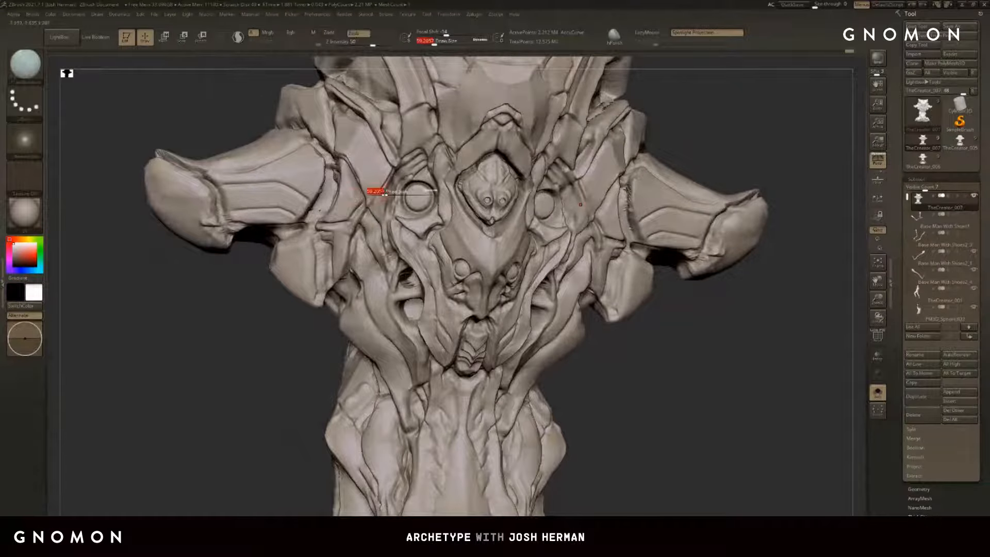
{"action": "mouse_move", "coordinate": [386, 193]}
{"action": "left_mouse_down"}
{"action": "mouse_move", "coordinate": [367, 207]}
{"action": "mouse_move", "coordinate": [384, 209]}
{"action": "left_mouse_up"}
{"action": "key", "text": "b"}
{"action": "key", "text": "m"}
{"action": "key", "text": "v"}
{"action": "left_click_drag", "start_coordinate": [722, 176], "coordinate": [703, 217]}
{"action": "left_click_drag", "start_coordinate": [593, 261], "coordinate": [587, 248], "text": "shift"}
{"action": "left_click_drag", "start_coordinate": [742, 172], "coordinate": [721, 173]}
{"action": "left_click_drag", "start_coordinate": [598, 248], "coordinate": [588, 248], "text": "shift"}
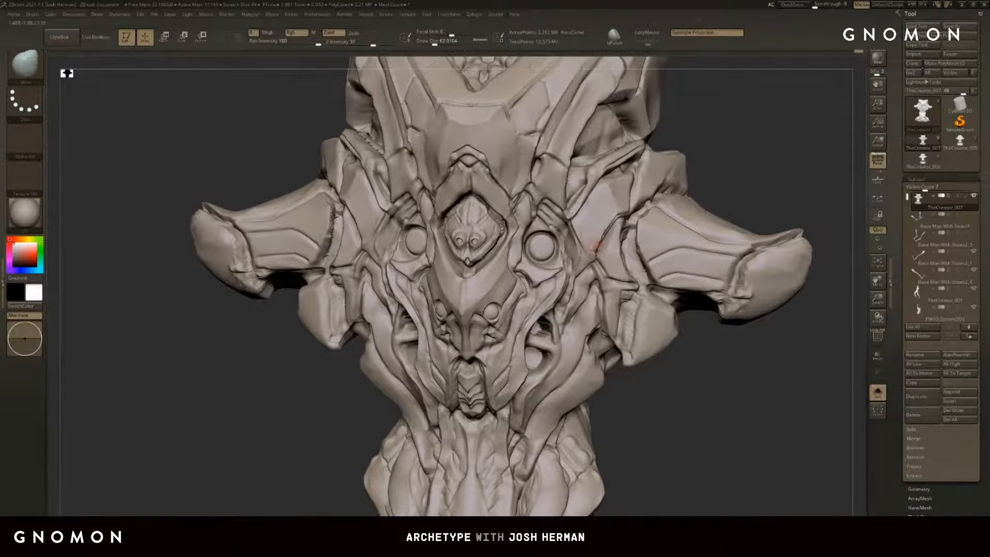
{"action": "key", "text": "["}
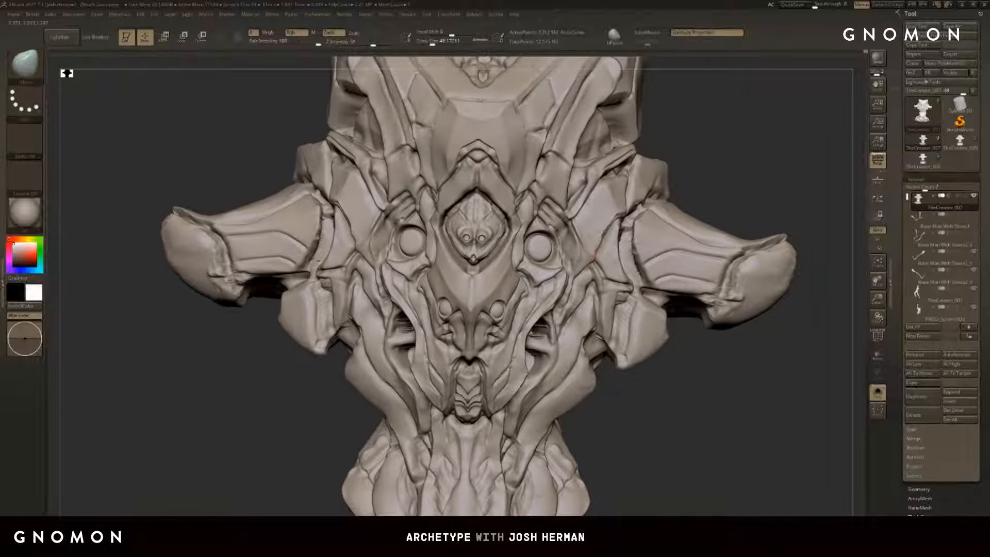
Step: Switch to the ClayBuildup brush and compare the head of TheCreator_007 against version 006, ending on 007
{"action": "key", "text": "b"}
{"action": "key", "text": "c"}
{"action": "key", "text": "b"}
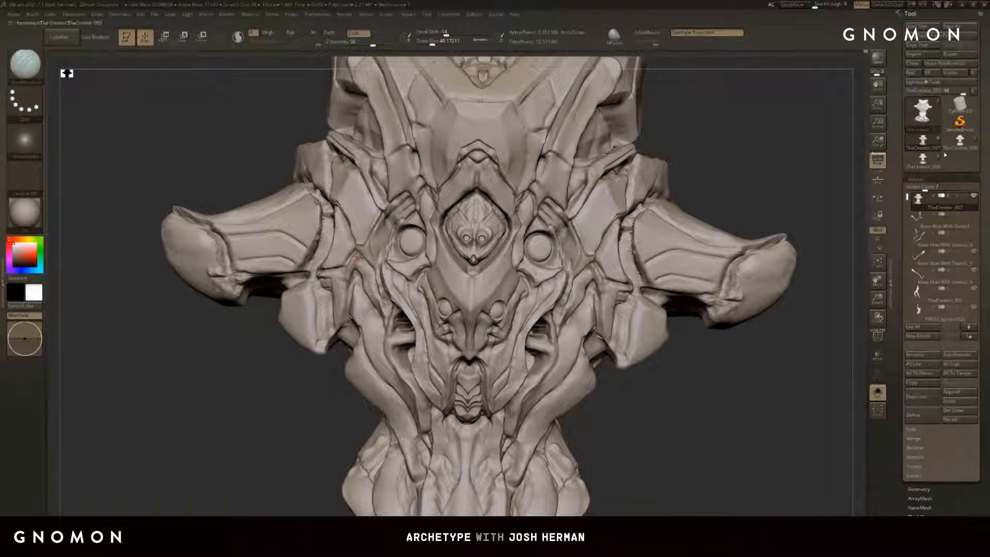
{"action": "left_click", "coordinate": [923, 159]}
{"action": "left_click", "coordinate": [922, 141]}
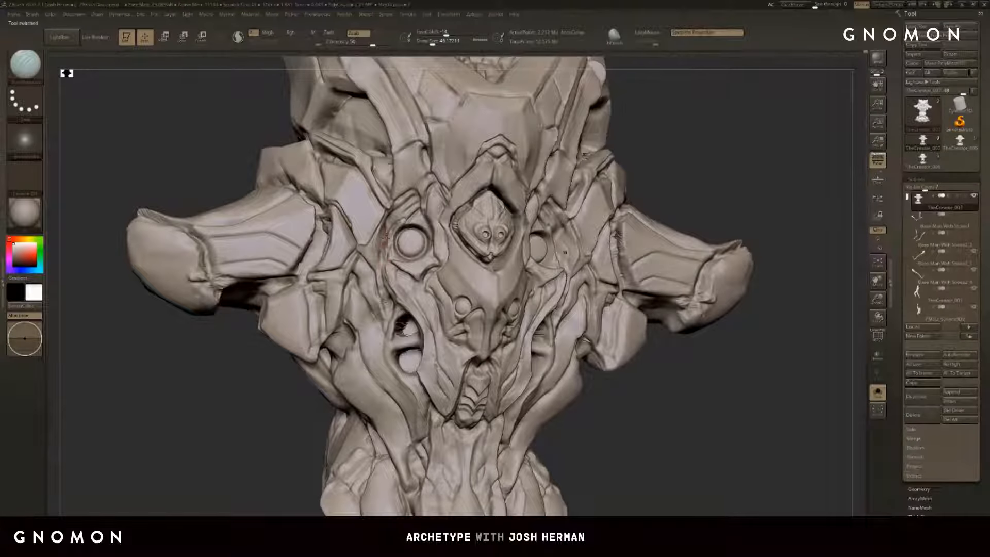
Step: Enlarge the brush, refine the small round bumps on the central face ornament, and smooth the eyeball in its socket
{"action": "left_click_drag", "start_coordinate": [743, 187], "coordinate": [688, 180]}
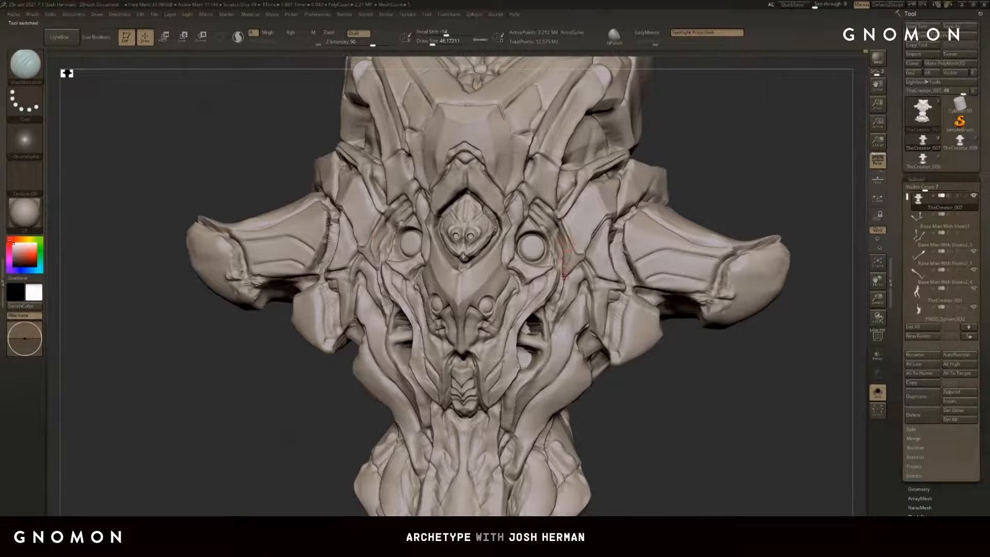
{"action": "mouse_move", "coordinate": [753, 197]}
{"action": "left_mouse_down"}
{"action": "mouse_move", "coordinate": [767, 177]}
{"action": "mouse_move", "coordinate": [712, 204]}
{"action": "left_mouse_up"}
{"action": "key", "text": "bracketright"}
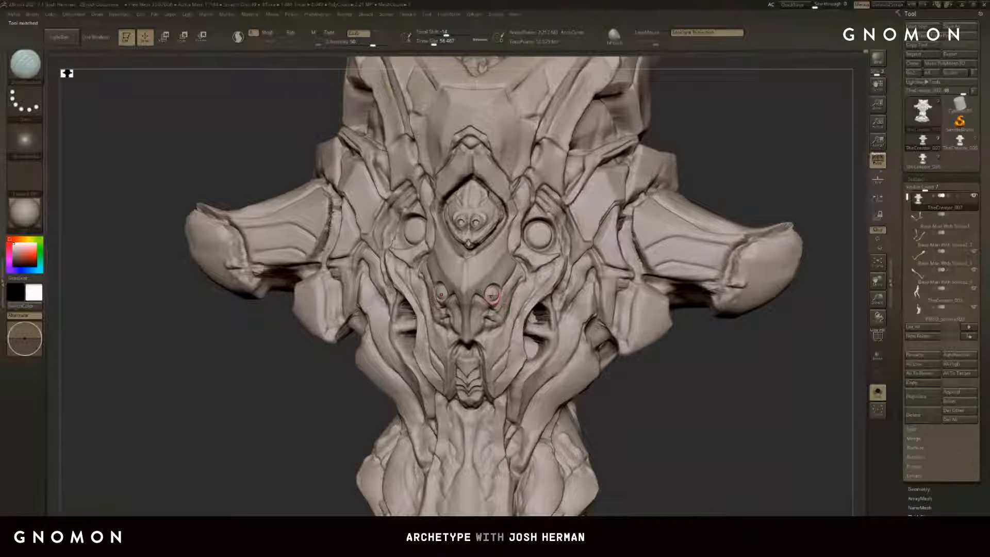
{"action": "left_click_drag", "start_coordinate": [490, 295], "coordinate": [497, 296]}
{"action": "left_click_drag", "start_coordinate": [712, 191], "coordinate": [763, 196]}
{"action": "key", "text": "shift+s"}
{"action": "key", "text": "shift+s"}
{"action": "left_click_drag", "start_coordinate": [686, 170], "coordinate": [705, 178]}
{"action": "key", "text": "shift"}
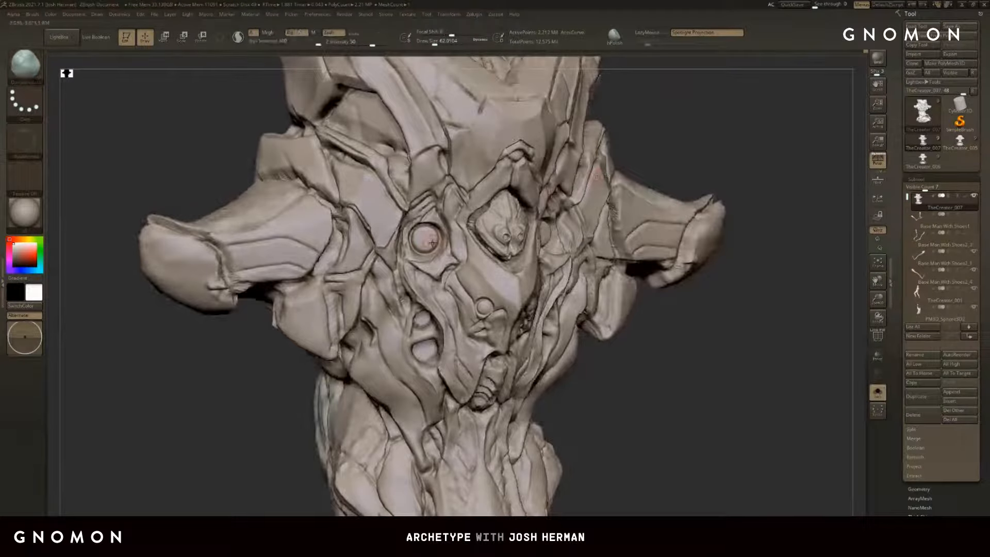
{"action": "mouse_move", "coordinate": [432, 242]}
{"action": "left_mouse_down", "text": "shift"}
{"action": "mouse_move", "coordinate": [431, 233]}
{"action": "mouse_move", "coordinate": [414, 241]}
{"action": "mouse_move", "coordinate": [420, 247]}
{"action": "mouse_move", "coordinate": [422, 229]}
{"action": "mouse_move", "coordinate": [430, 246]}
{"action": "mouse_move", "coordinate": [426, 236]}
{"action": "left_mouse_up", "text": "shift"}
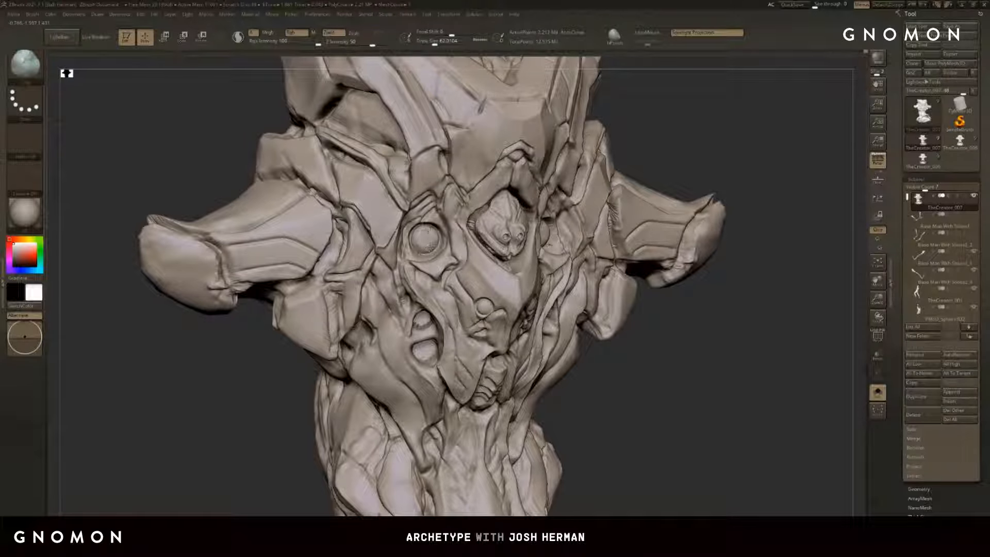
{"action": "left_click_drag", "start_coordinate": [737, 130], "coordinate": [724, 132], "text": "shift"}
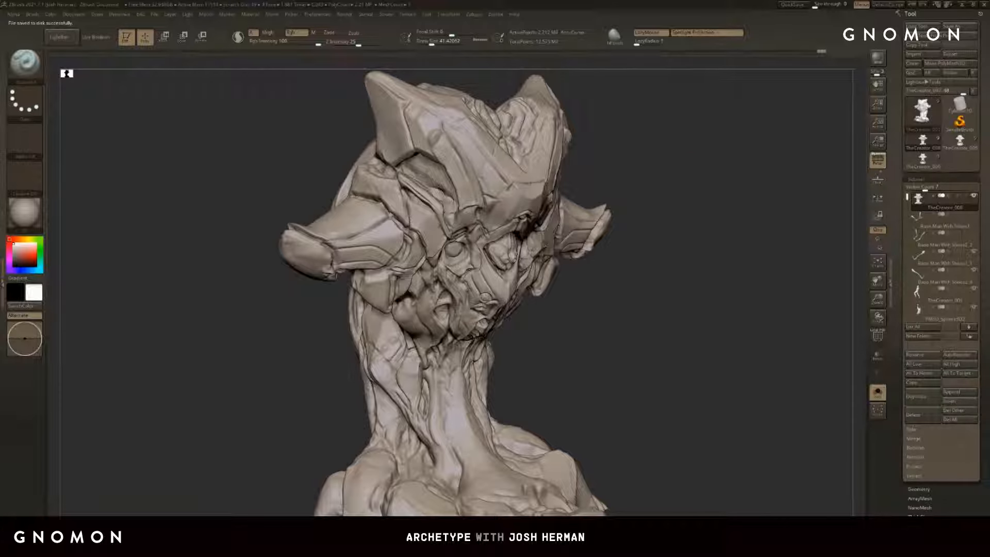
Step: Adjust the brush size and apply a light grey base colour to the head, checking it from the front
{"action": "left_click_drag", "start_coordinate": [694, 150], "coordinate": [701, 146]}
{"action": "key", "text": "s"}
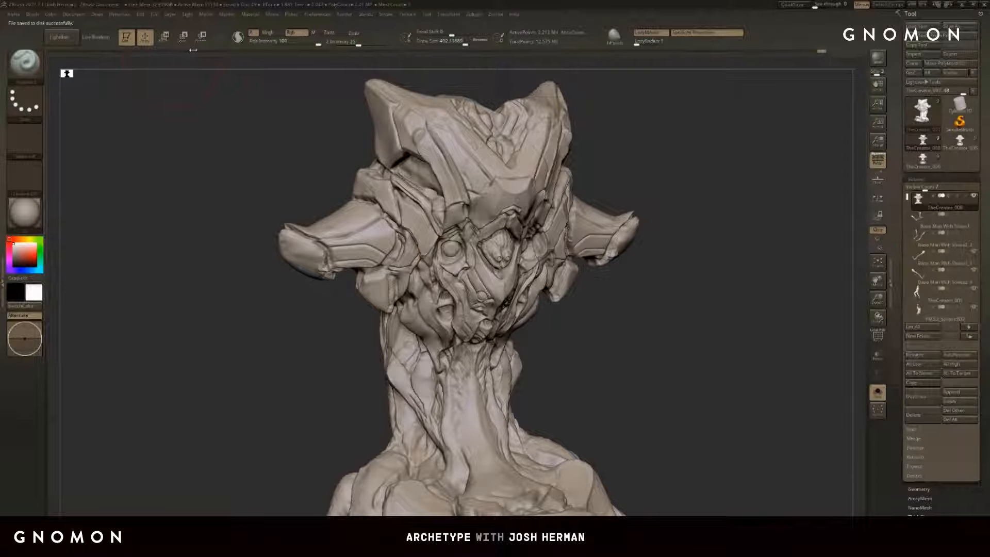
{"action": "left_click", "coordinate": [50, 14]}
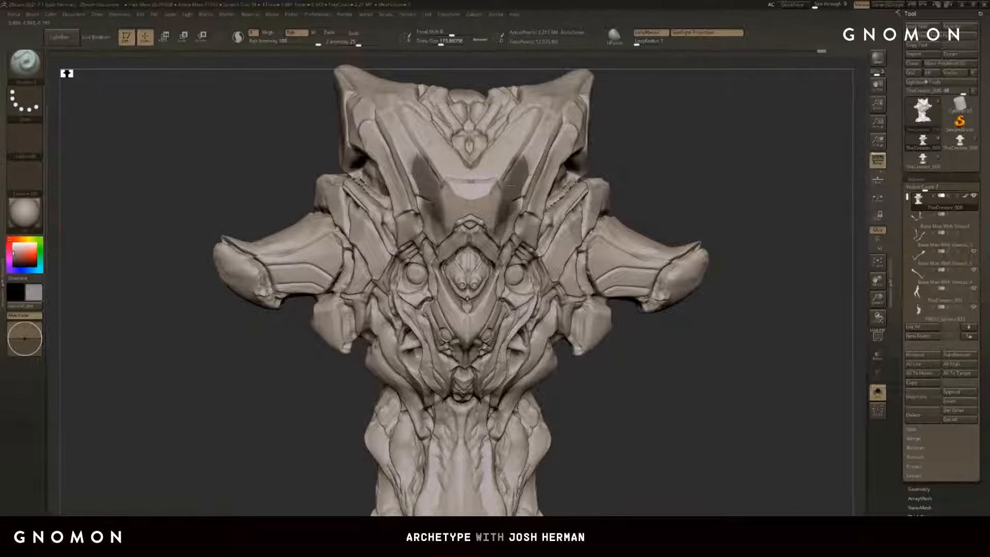
{"action": "left_click_drag", "start_coordinate": [689, 154], "coordinate": [588, 178]}
{"action": "left_click_drag", "start_coordinate": [744, 146], "coordinate": [735, 137]}
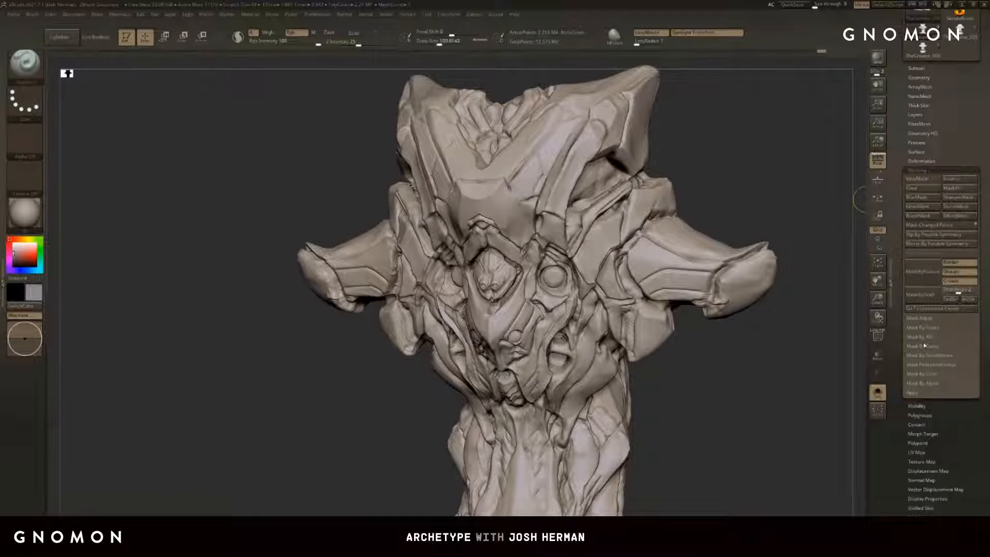
Step: Apply Mask By Cavity to the head and open its cavity profile curve
{"action": "left_click", "coordinate": [922, 345]}
{"action": "left_click", "coordinate": [922, 357]}
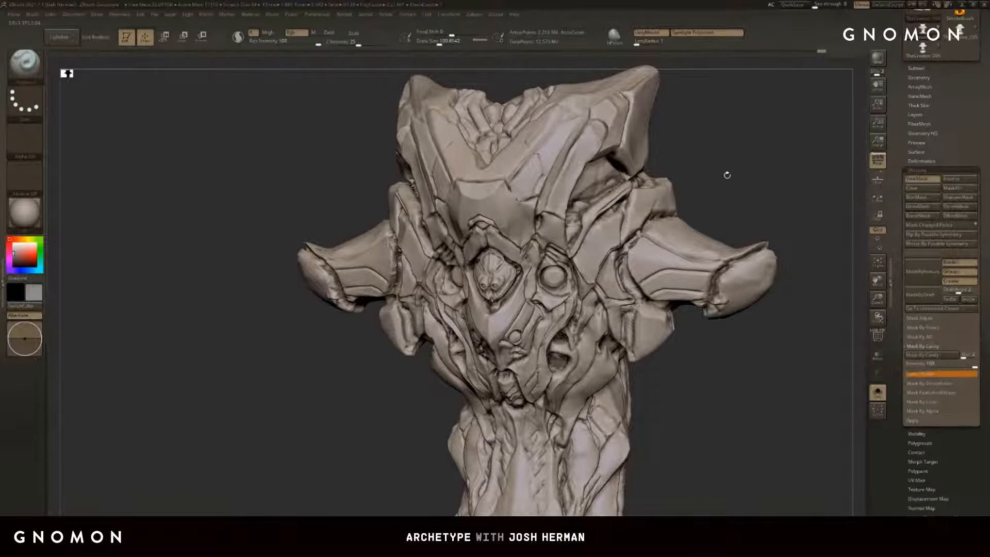
{"action": "mouse_move", "coordinate": [724, 172]}
{"action": "left_mouse_down"}
{"action": "mouse_move", "coordinate": [740, 150]}
{"action": "mouse_move", "coordinate": [732, 211]}
{"action": "left_mouse_up"}
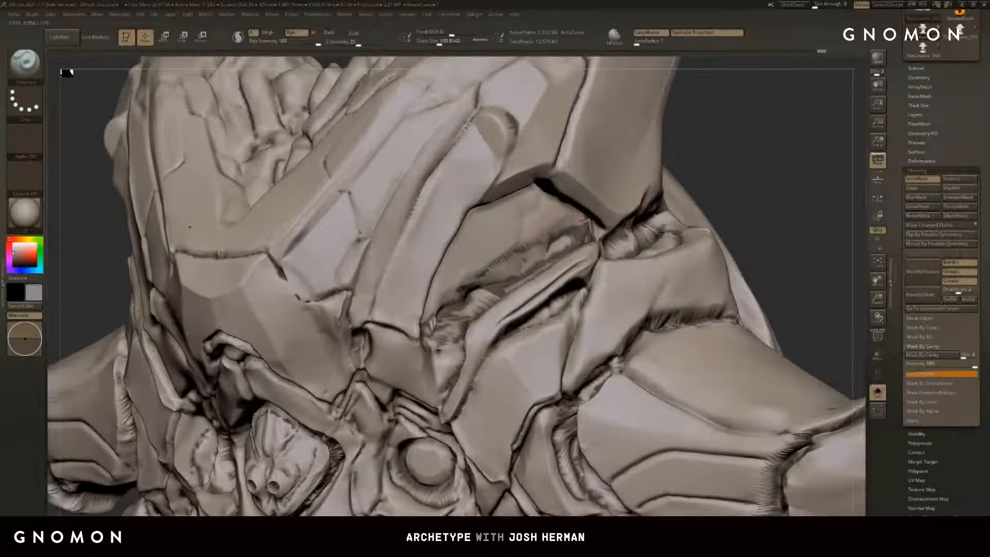
{"action": "key", "text": "f"}
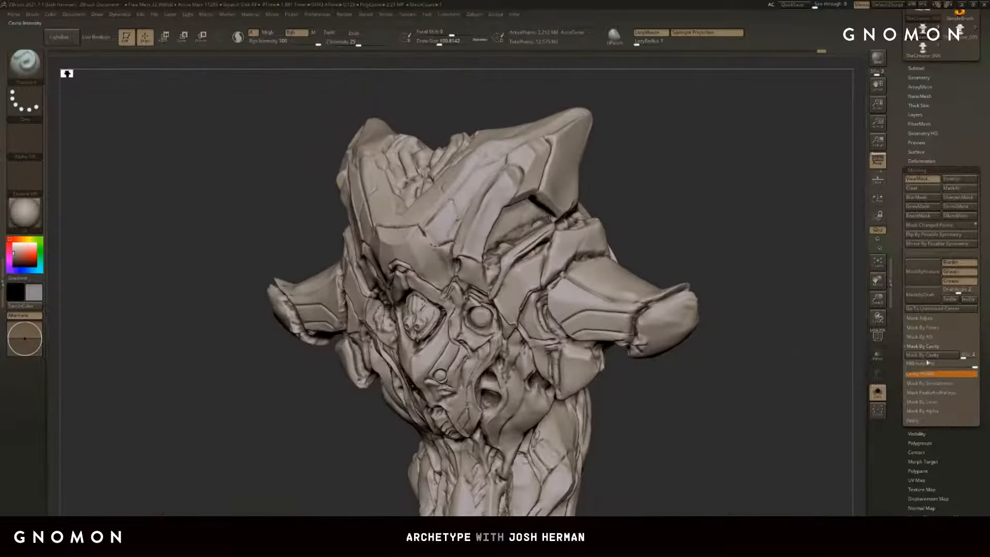
{"action": "left_click", "coordinate": [925, 373]}
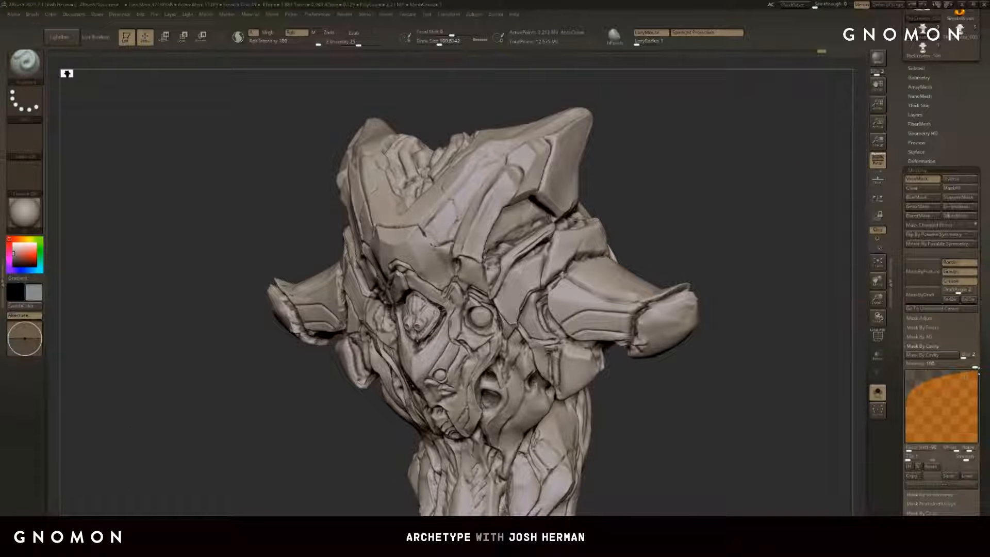
{"action": "left_click_drag", "start_coordinate": [752, 248], "coordinate": [783, 163]}
{"action": "left_click", "coordinate": [917, 170]}
Step: Paint dark grey into the recess below the upper horn, between the forehead strip and the side plates
{"action": "mouse_move", "coordinate": [683, 106]}
{"action": "left_mouse_down", "text": "alt"}
{"action": "mouse_move", "coordinate": [711, 165]}
{"action": "mouse_move", "coordinate": [584, 224]}
{"action": "left_mouse_up", "text": "alt"}
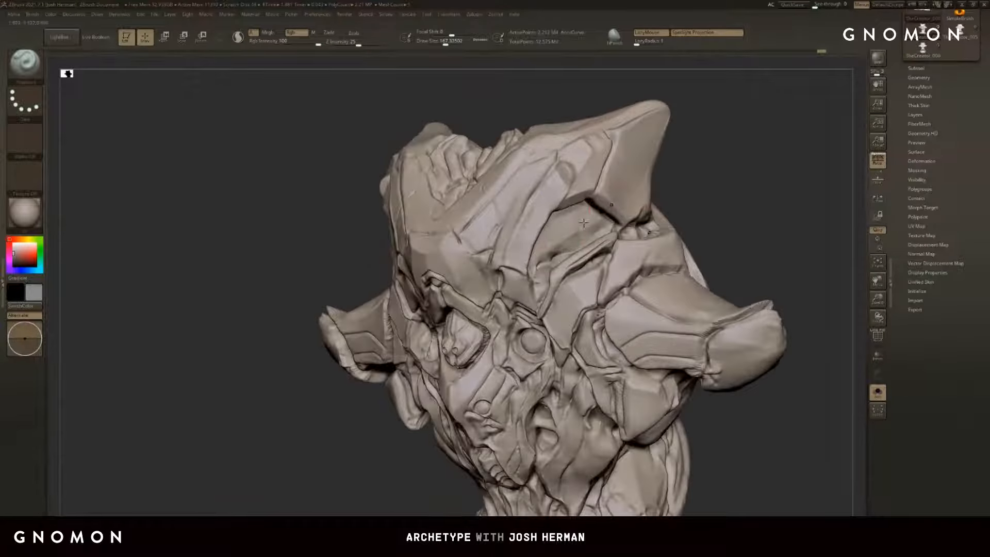
{"action": "mouse_move", "coordinate": [544, 261]}
{"action": "left_mouse_down"}
{"action": "mouse_move", "coordinate": [539, 299]}
{"action": "mouse_move", "coordinate": [538, 254]}
{"action": "mouse_move", "coordinate": [562, 213]}
{"action": "left_mouse_up"}
{"action": "left_click_drag", "start_coordinate": [712, 196], "coordinate": [599, 217]}
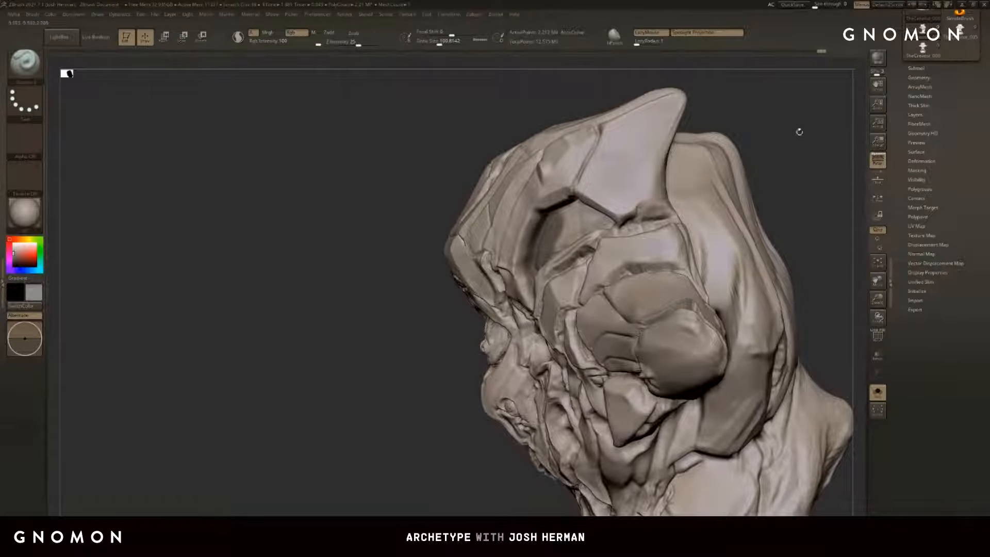
{"action": "left_click_drag", "start_coordinate": [798, 135], "coordinate": [740, 118]}
{"action": "left_click_drag", "start_coordinate": [554, 220], "coordinate": [580, 203]}
{"action": "left_click_drag", "start_coordinate": [750, 161], "coordinate": [778, 186]}
{"action": "mouse_move", "coordinate": [574, 213]}
{"action": "left_mouse_down"}
{"action": "mouse_move", "coordinate": [603, 219]}
{"action": "mouse_move", "coordinate": [593, 227]}
{"action": "left_mouse_up"}
{"action": "left_click_drag", "start_coordinate": [718, 172], "coordinate": [716, 222]}
{"action": "mouse_move", "coordinate": [551, 264]}
{"action": "left_mouse_down"}
{"action": "mouse_move", "coordinate": [594, 227]}
{"action": "mouse_move", "coordinate": [559, 254]}
{"action": "left_mouse_up"}
Step: Choose a neutral grey paint colour and fill the whole head with it
{"action": "left_click_drag", "start_coordinate": [747, 206], "coordinate": [131, 247]}
{"action": "left_click", "coordinate": [39, 294]}
{"action": "left_click", "coordinate": [32, 263]}
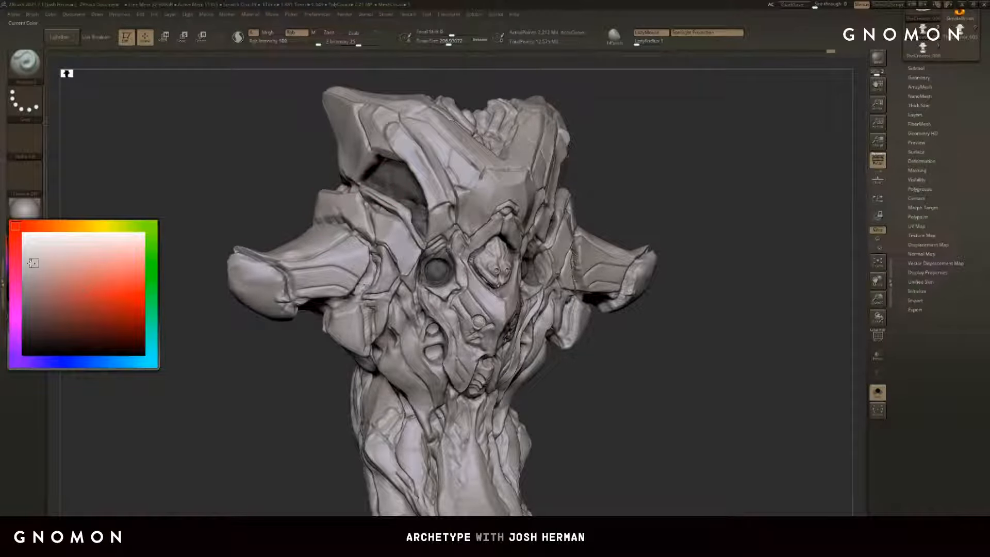
{"action": "left_click_drag", "start_coordinate": [29, 263], "coordinate": [13, 266]}
{"action": "left_click", "coordinate": [50, 14]}
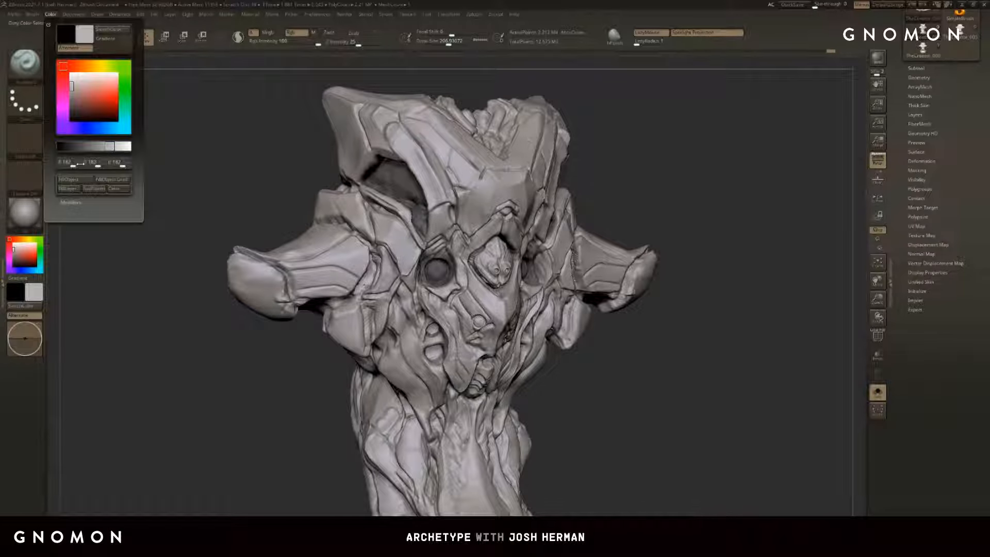
{"action": "left_click", "coordinate": [75, 180]}
{"action": "mouse_move", "coordinate": [199, 172]}
{"action": "left_mouse_down", "text": "alt"}
{"action": "mouse_move", "coordinate": [232, 161]}
{"action": "mouse_move", "coordinate": [193, 160]}
{"action": "left_mouse_up", "text": "alt"}
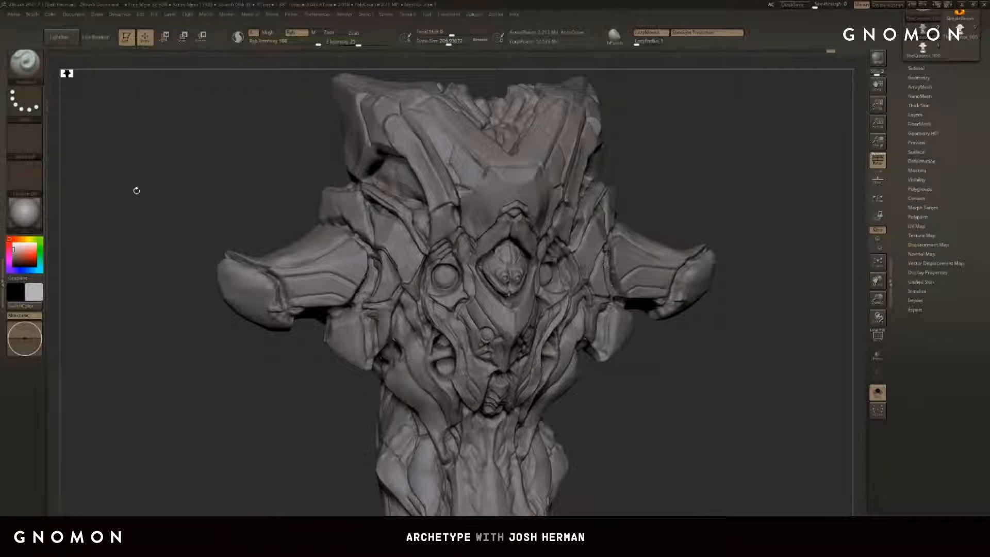
Step: Pick white as the paint colour, undo the last stroke on the forehead, and shrink the brush to the size of the ornament's top bead
{"action": "key", "text": "v"}
{"action": "key", "text": "v"}
{"action": "left_click_drag", "start_coordinate": [28, 254], "coordinate": [13, 243]}
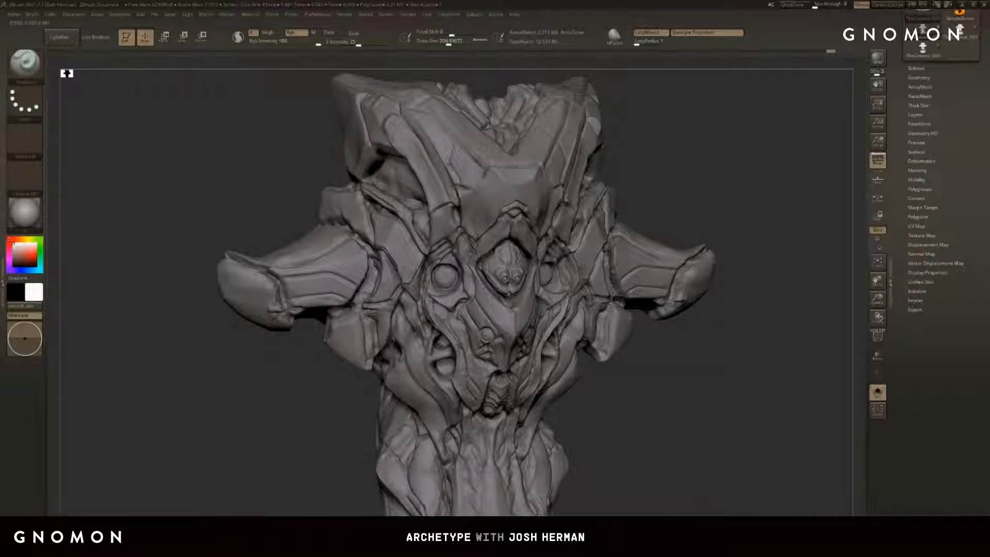
{"action": "left_click_drag", "start_coordinate": [558, 201], "coordinate": [559, 139]}
{"action": "mouse_move", "coordinate": [737, 157]}
{"action": "left_mouse_down", "text": "alt"}
{"action": "mouse_move", "coordinate": [731, 191]}
{"action": "mouse_move", "coordinate": [734, 135]}
{"action": "left_mouse_up", "text": "alt"}
{"action": "key", "text": "ctrl+z"}
{"action": "key", "text": "bracketleft"}
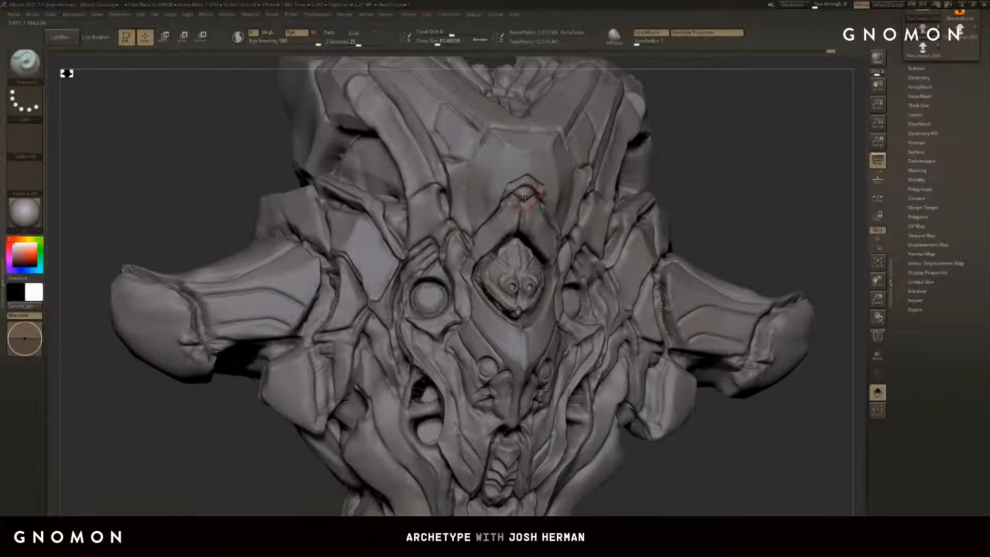
{"action": "key", "text": "s"}
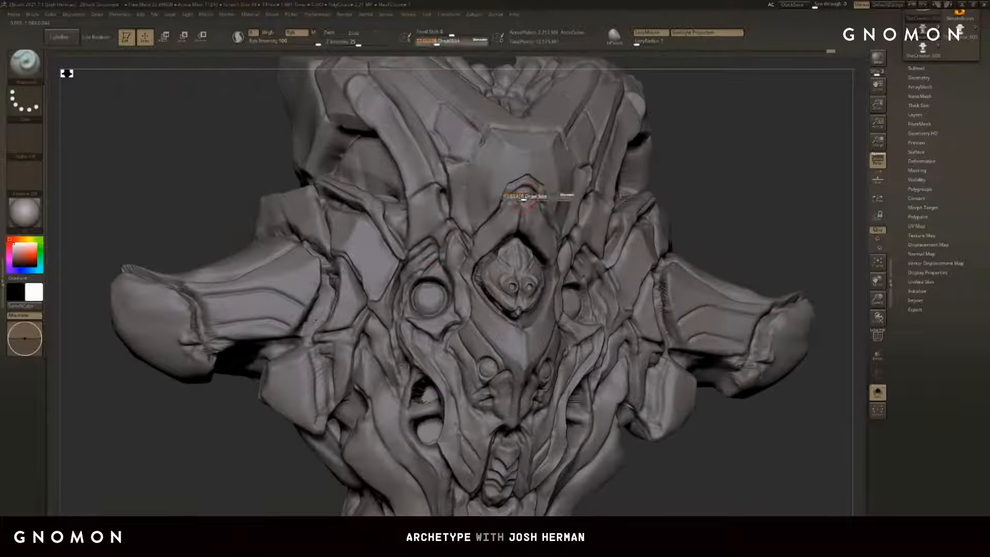
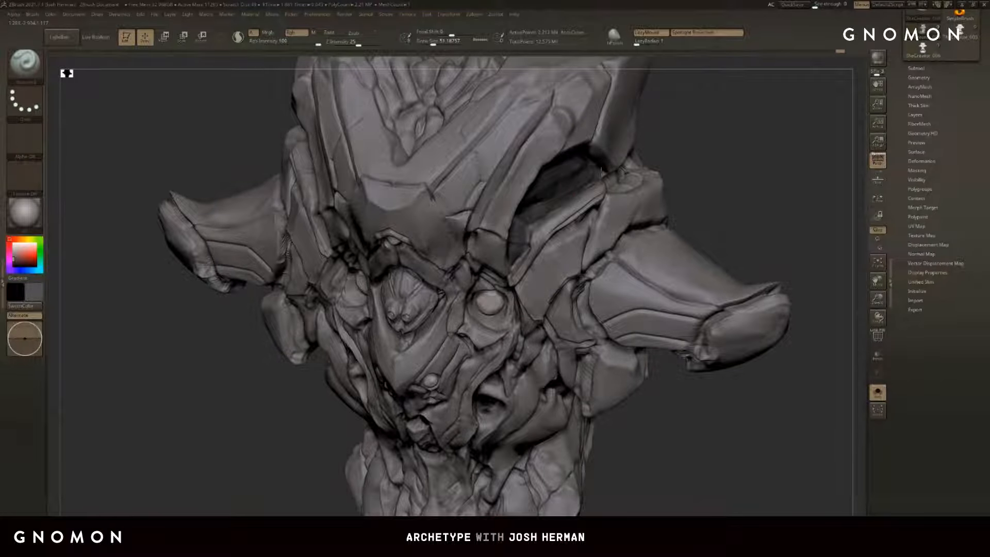
Step: Enable polypaint for all subtools, leave Solo mode to show the figures, and fill the object with the current colour
{"action": "left_click_drag", "start_coordinate": [696, 150], "coordinate": [586, 176]}
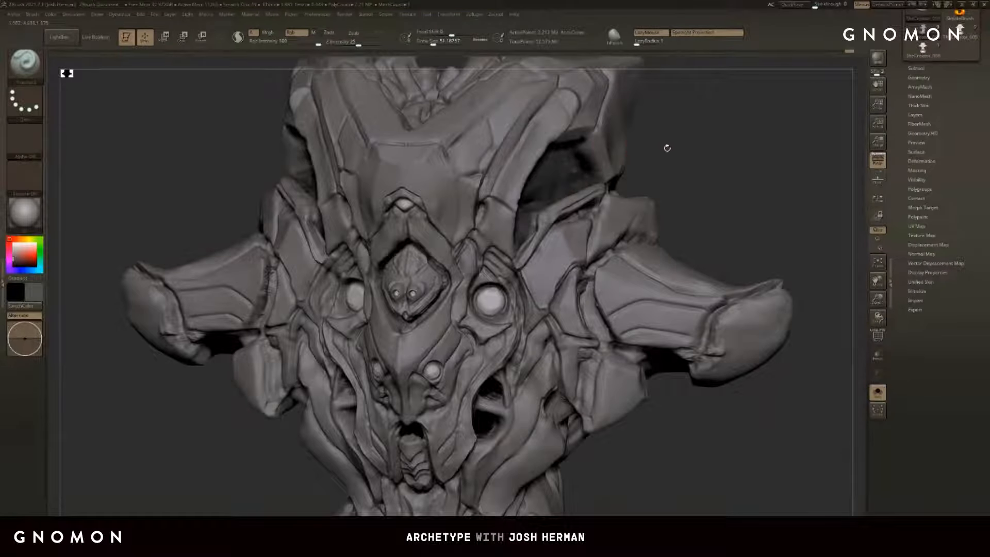
{"action": "left_click_drag", "start_coordinate": [665, 148], "coordinate": [572, 159]}
{"action": "mouse_move", "coordinate": [685, 147]}
{"action": "left_mouse_down"}
{"action": "mouse_move", "coordinate": [764, 126]}
{"action": "mouse_move", "coordinate": [767, 134]}
{"action": "mouse_move", "coordinate": [740, 139]}
{"action": "left_mouse_up"}
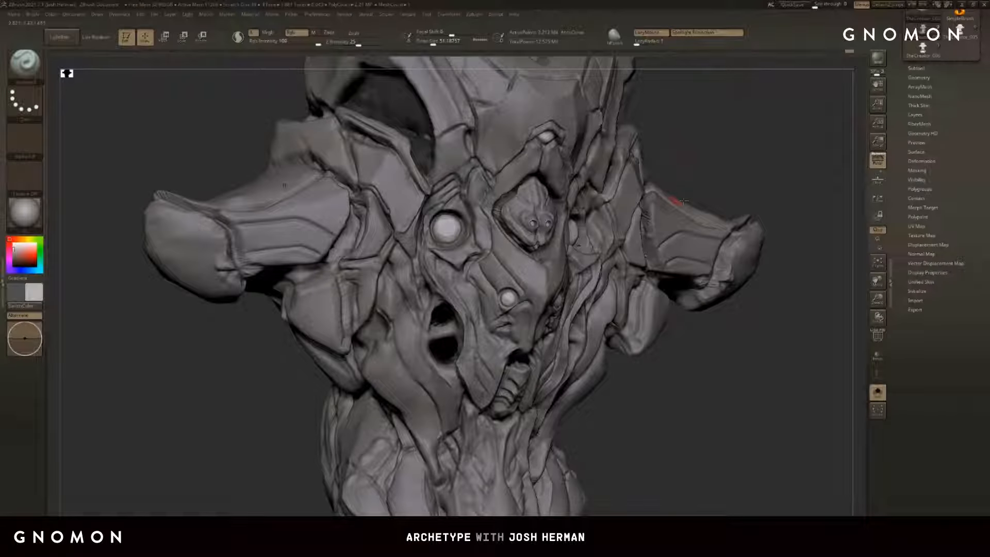
{"action": "left_click", "coordinate": [915, 68]}
{"action": "left_click", "coordinate": [973, 88], "text": "shift"}
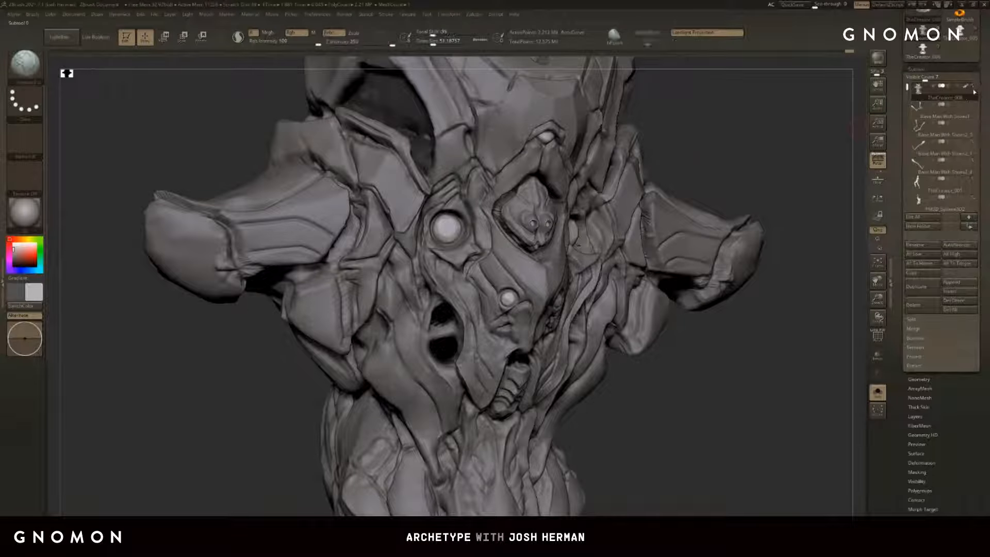
{"action": "left_click", "coordinate": [877, 392]}
{"action": "left_click", "coordinate": [50, 14]}
{"action": "left_click", "coordinate": [84, 183]}
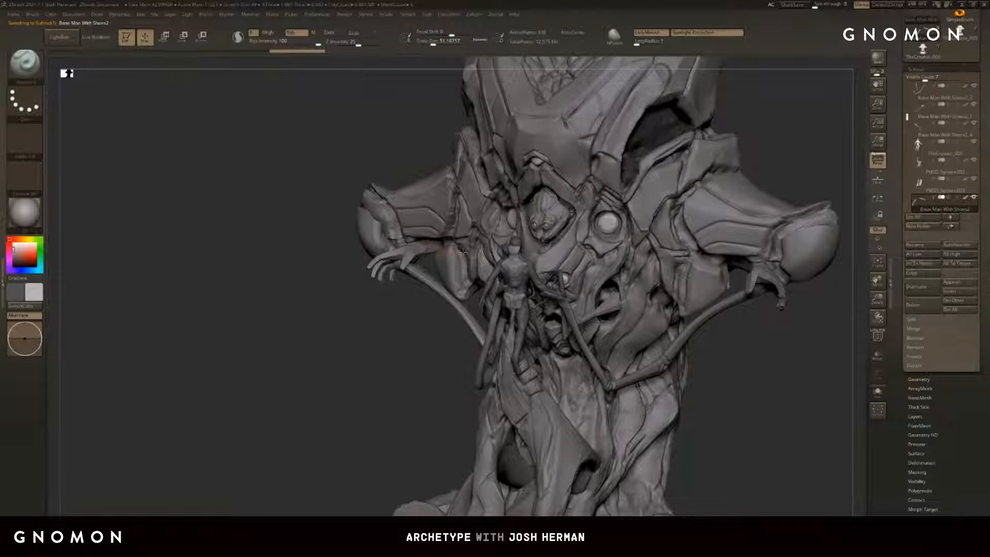
Step: Enable polypaint on the selected arm subtool, and select the small figure TheCreator_001 in front of the face
{"action": "left_click_drag", "start_coordinate": [540, 294], "coordinate": [693, 309]}
{"action": "left_click", "coordinate": [949, 209]}
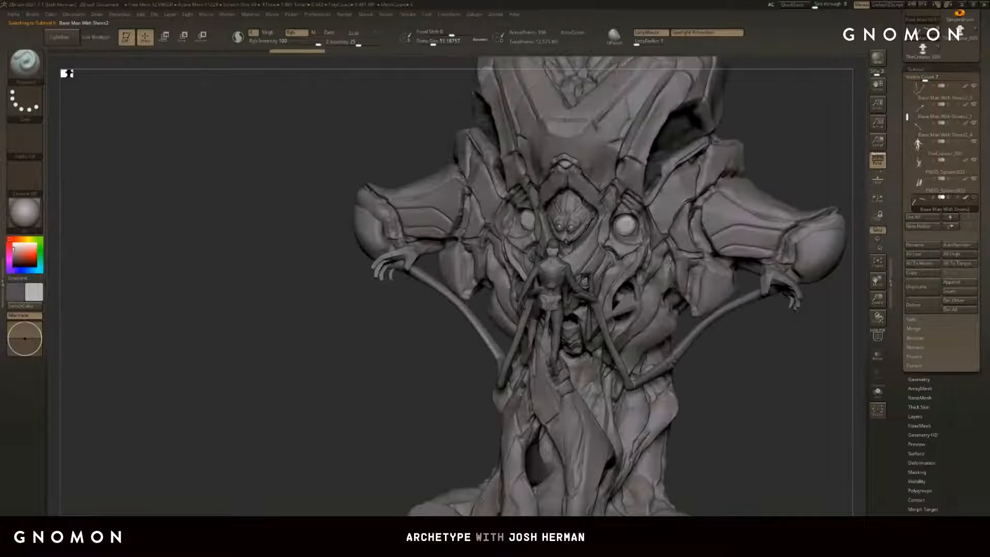
{"action": "left_click", "coordinate": [553, 273], "text": "alt"}
{"action": "left_click_drag", "start_coordinate": [773, 128], "coordinate": [686, 217]}
{"action": "left_click_drag", "start_coordinate": [624, 139], "coordinate": [690, 139], "text": "alt"}
{"action": "mouse_move", "coordinate": [778, 114]}
{"action": "left_mouse_down"}
{"action": "mouse_move", "coordinate": [800, 93]}
{"action": "mouse_move", "coordinate": [705, 100]}
{"action": "left_mouse_up"}
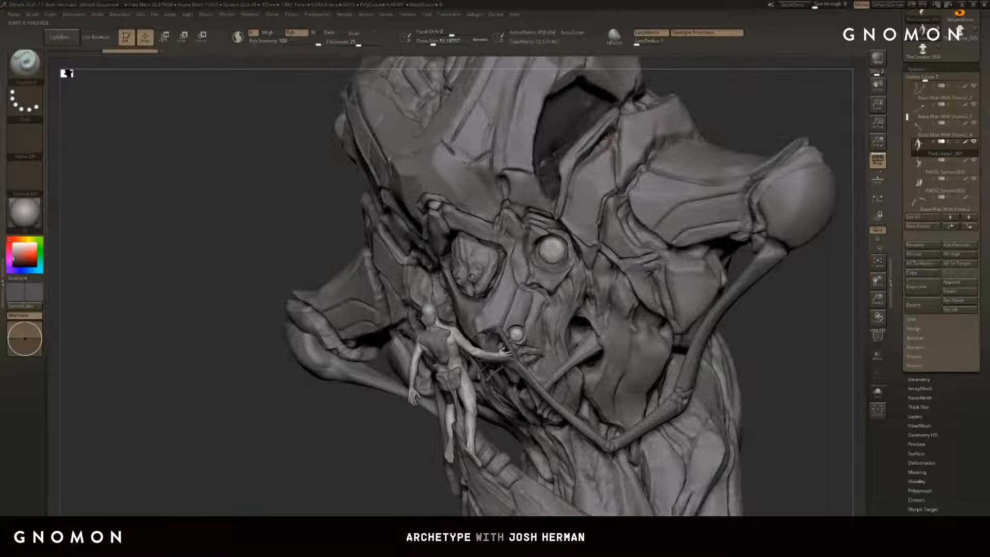
{"action": "left_click", "coordinate": [696, 119]}
Step: Select the head TheCreator_008 and paint dark grey into the gaps around the side horn's base and the cheek plate
{"action": "left_click", "coordinate": [604, 138], "text": "alt"}
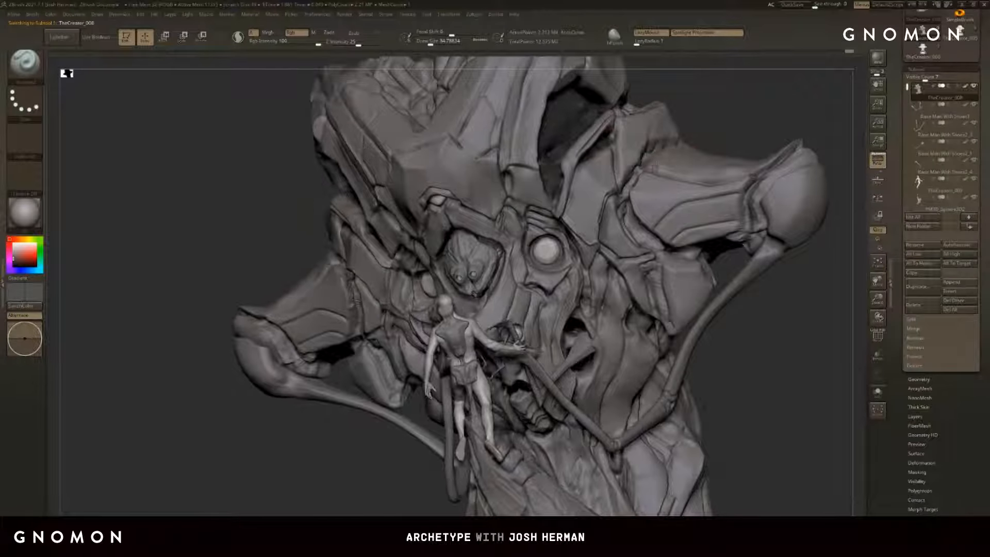
{"action": "mouse_move", "coordinate": [630, 183]}
{"action": "left_mouse_down"}
{"action": "mouse_move", "coordinate": [622, 209]}
{"action": "mouse_move", "coordinate": [630, 230]}
{"action": "mouse_move", "coordinate": [622, 216]}
{"action": "mouse_move", "coordinate": [632, 241]}
{"action": "mouse_move", "coordinate": [653, 251]}
{"action": "left_mouse_up"}
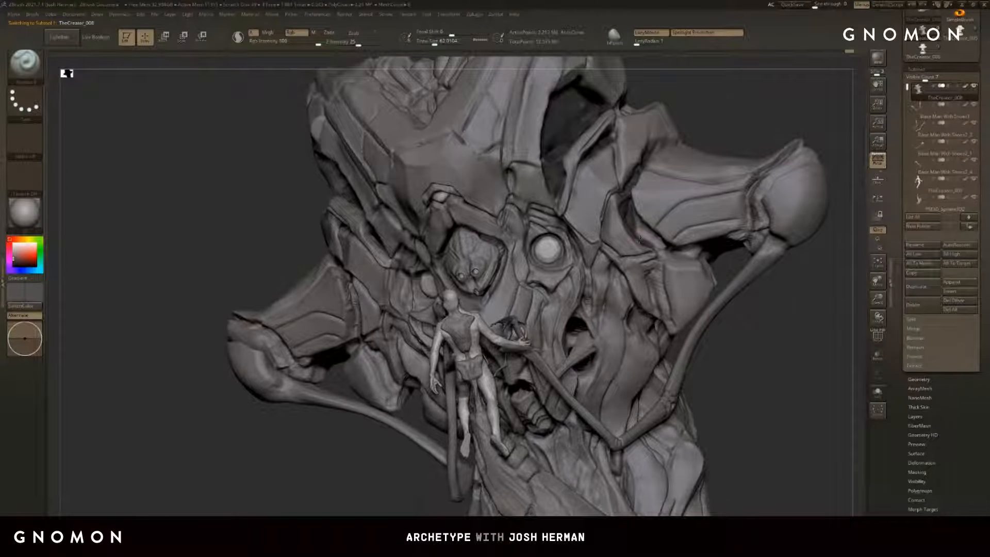
{"action": "mouse_move", "coordinate": [629, 215]}
{"action": "left_mouse_down"}
{"action": "mouse_move", "coordinate": [645, 242]}
{"action": "mouse_move", "coordinate": [698, 249]}
{"action": "left_mouse_up"}
{"action": "key", "text": "bracketleft"}
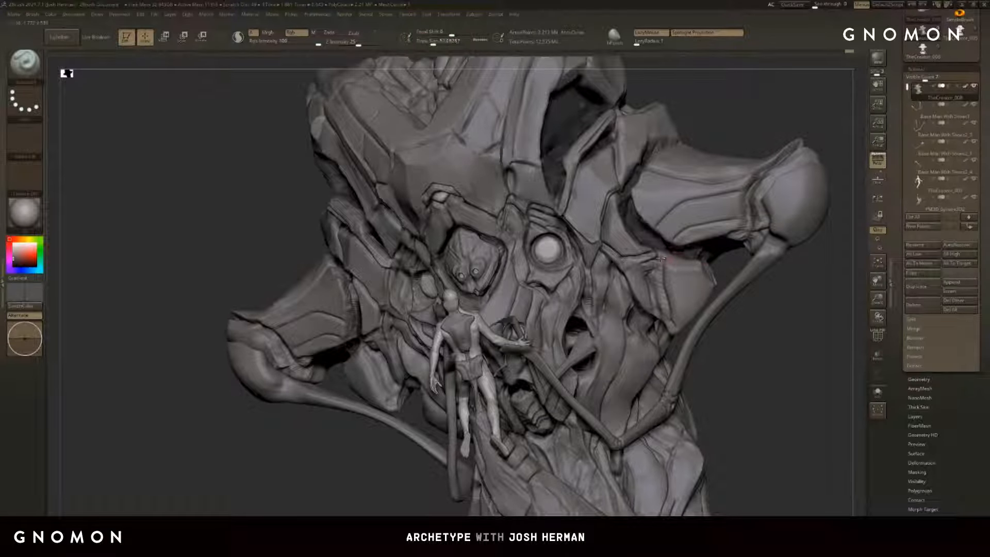
{"action": "mouse_move", "coordinate": [656, 273]}
{"action": "left_mouse_down"}
{"action": "mouse_move", "coordinate": [660, 261]}
{"action": "mouse_move", "coordinate": [657, 278]}
{"action": "left_mouse_up"}
{"action": "left_click_drag", "start_coordinate": [775, 345], "coordinate": [793, 325]}
Step: Resize the brush, isolate the head in Solo mode, and darken the recesses behind and below the cheek plate
{"action": "key", "text": "s"}
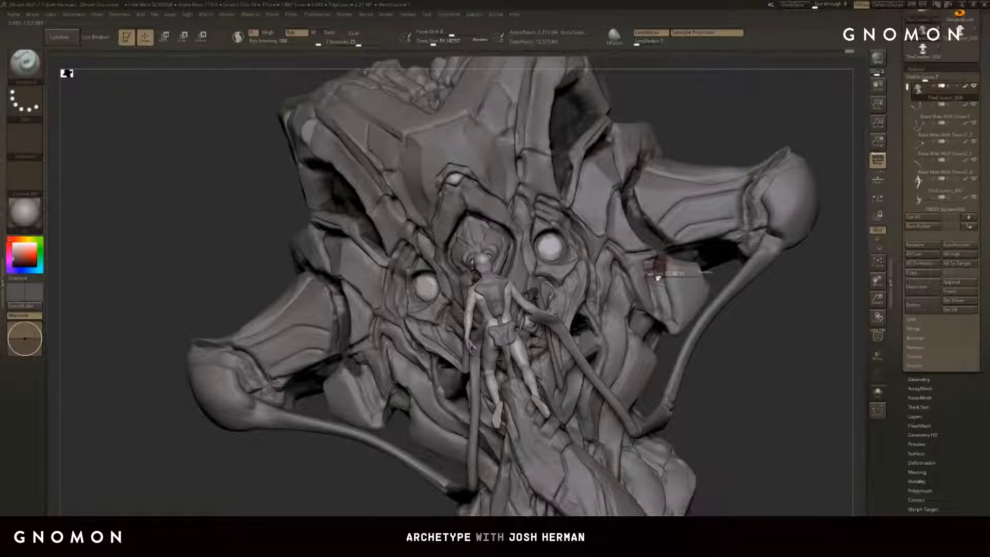
{"action": "left_click_drag", "start_coordinate": [658, 274], "coordinate": [664, 319]}
{"action": "left_click", "coordinate": [877, 391]}
{"action": "left_click_drag", "start_coordinate": [664, 281], "coordinate": [668, 312]}
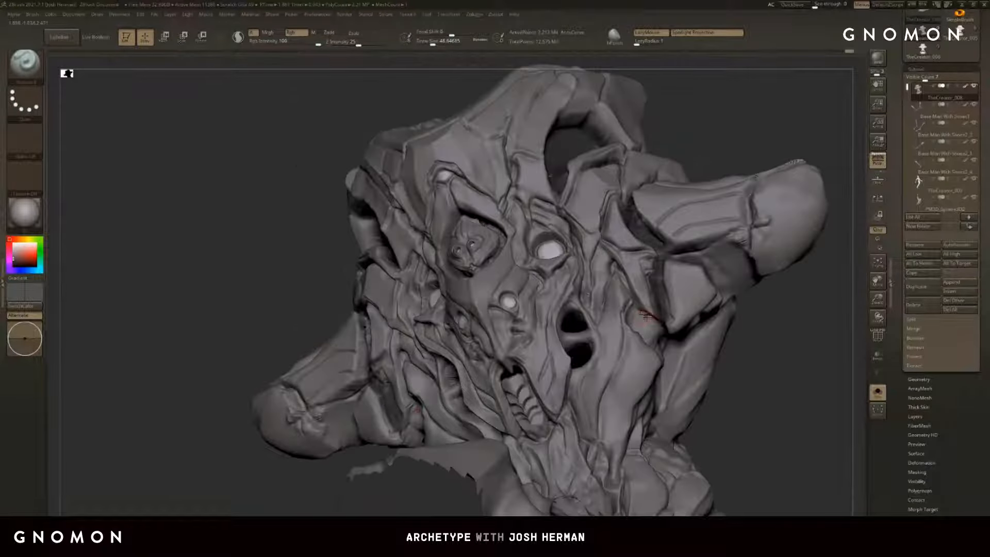
{"action": "left_click_drag", "start_coordinate": [644, 315], "coordinate": [634, 325]}
{"action": "key", "text": "s"}
{"action": "left_click_drag", "start_coordinate": [637, 324], "coordinate": [666, 355]}
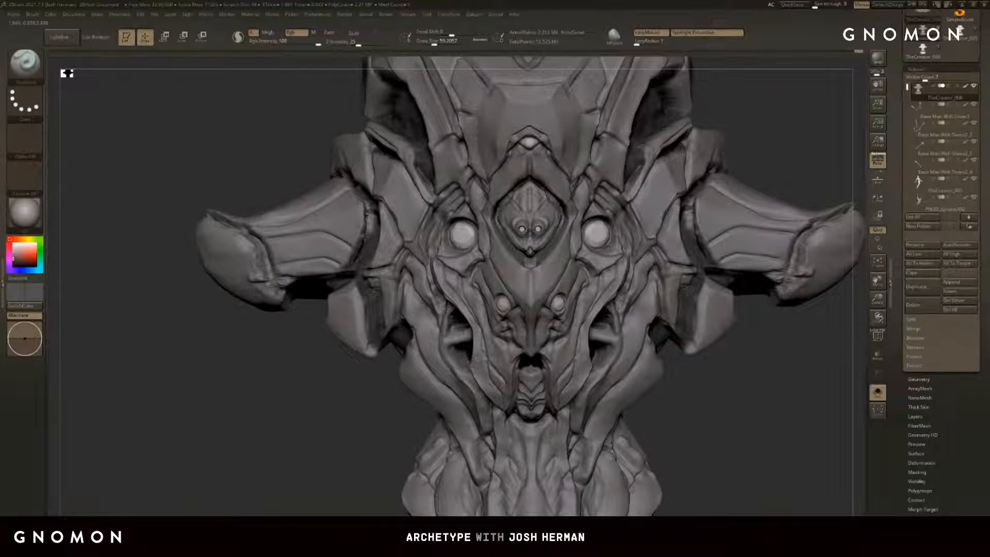
Step: Show all subtools and examine the painted head together with the small figure and arms
{"action": "left_click", "coordinate": [877, 392]}
{"action": "mouse_move", "coordinate": [751, 395]}
{"action": "left_mouse_down"}
{"action": "mouse_move", "coordinate": [775, 418]}
{"action": "mouse_move", "coordinate": [759, 444]}
{"action": "mouse_move", "coordinate": [754, 433]}
{"action": "left_mouse_up"}
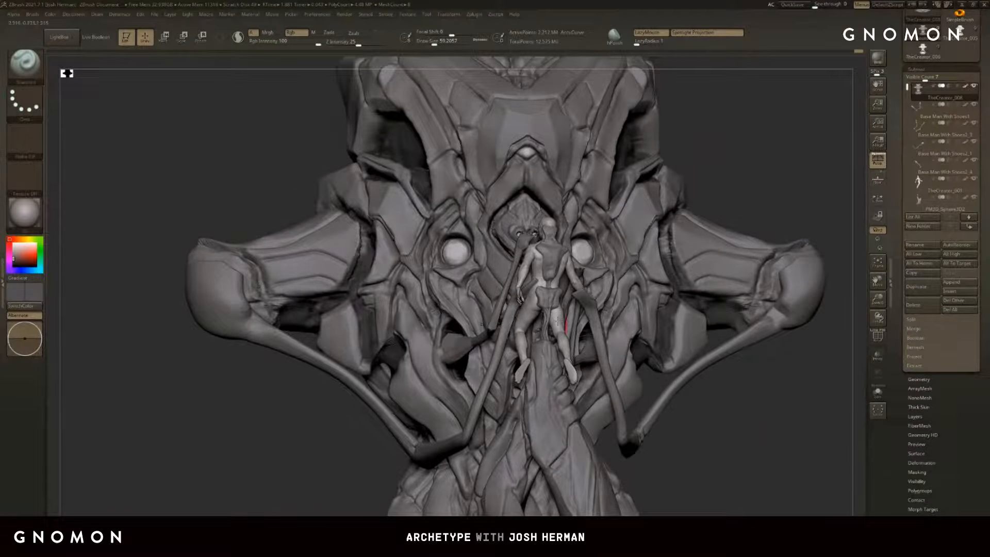
{"action": "key", "text": "shift+s"}
{"action": "left_click_drag", "start_coordinate": [345, 400], "coordinate": [391, 400]}
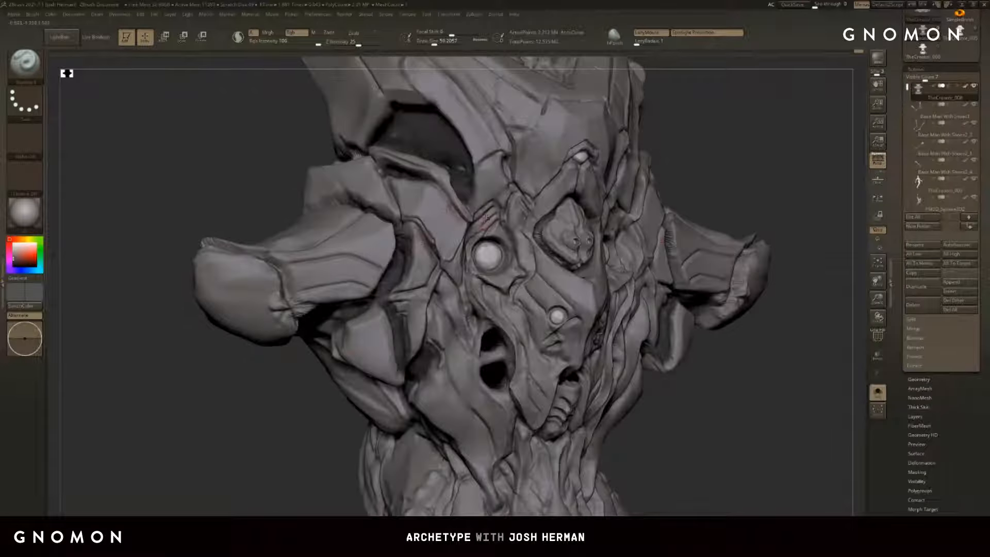
Step: Paint dark grey into the recess above and beside the large eye on the head, reducing the brush size
{"action": "left_click_drag", "start_coordinate": [485, 221], "coordinate": [496, 208]}
{"action": "key", "text": "bracketleft"}
{"action": "mouse_move", "coordinate": [289, 412]}
{"action": "left_mouse_down", "text": "alt"}
{"action": "mouse_move", "coordinate": [288, 443]}
{"action": "mouse_move", "coordinate": [306, 421]}
{"action": "left_mouse_up", "text": "alt"}
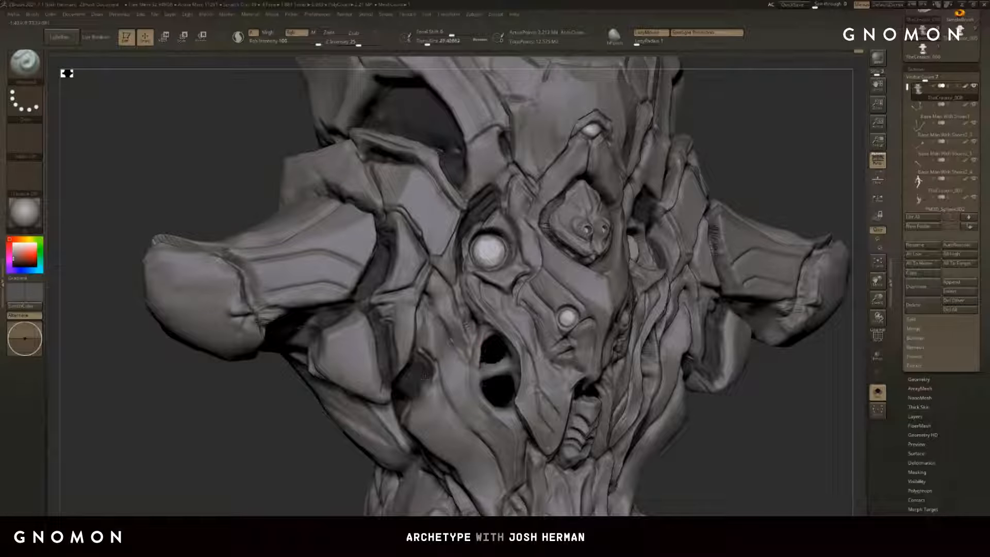
{"action": "left_click_drag", "start_coordinate": [465, 324], "coordinate": [462, 288]}
{"action": "left_click_drag", "start_coordinate": [288, 412], "coordinate": [296, 429], "text": "alt"}
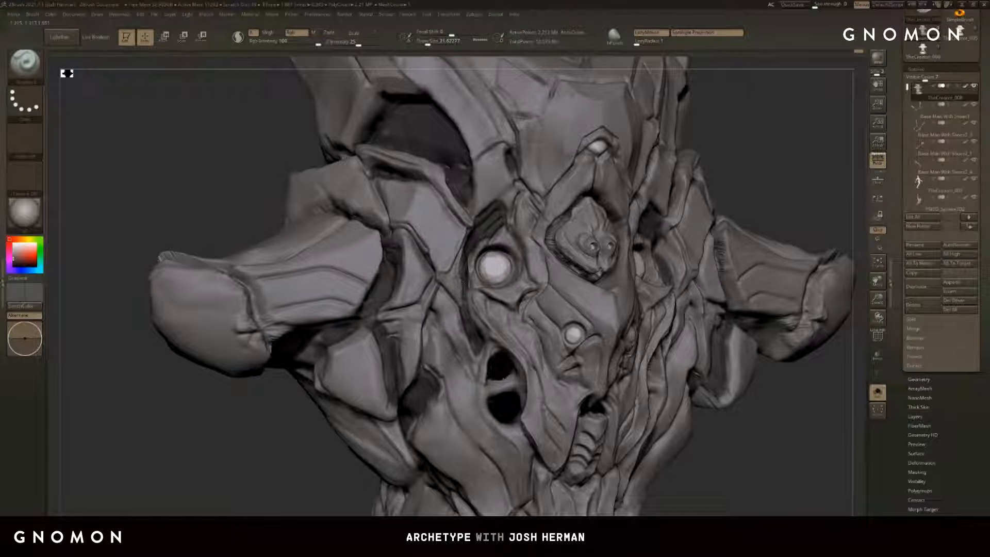
{"action": "left_click_drag", "start_coordinate": [471, 286], "coordinate": [472, 256]}
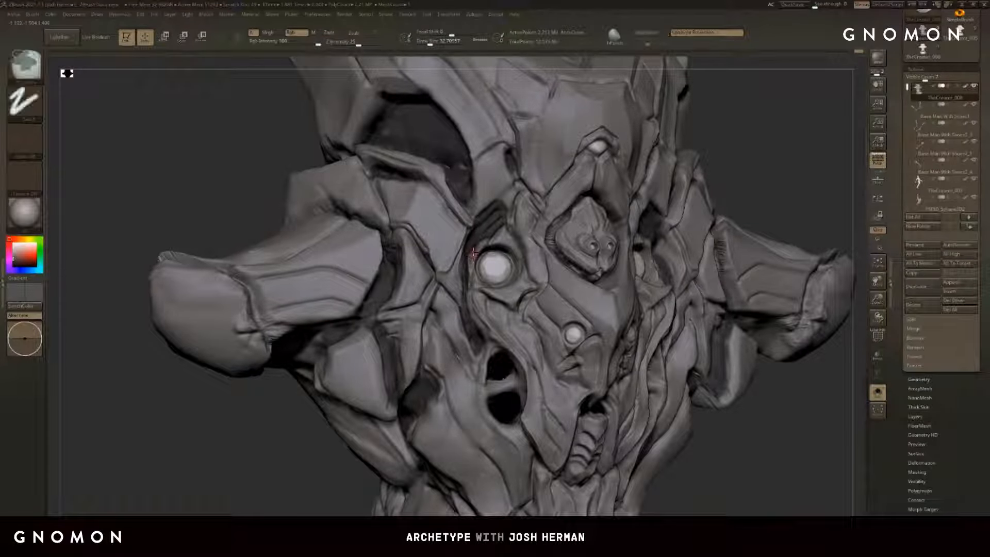
Step: Darken the groove above the large eye where it runs up along the brow plate
{"action": "left_click_drag", "start_coordinate": [812, 166], "coordinate": [747, 177], "text": "shift"}
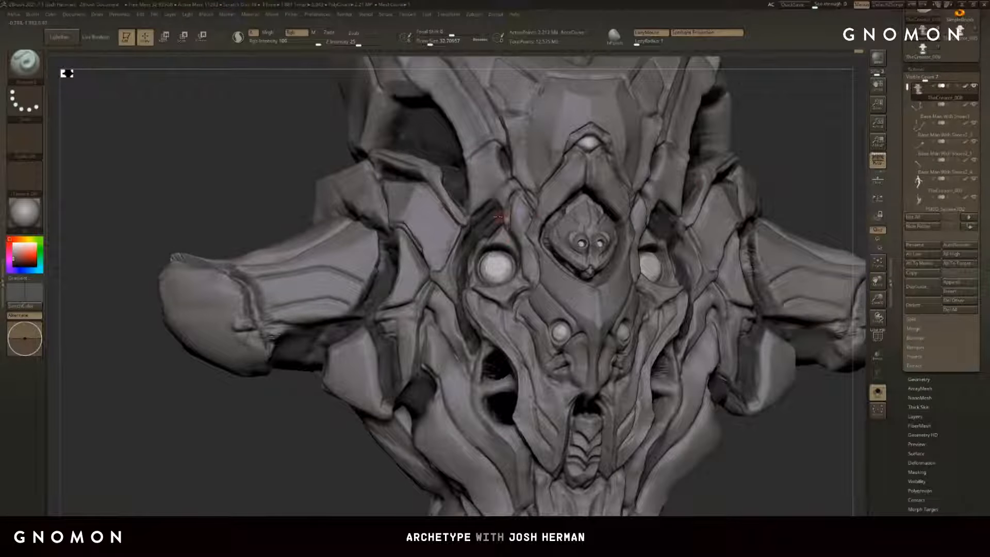
{"action": "left_click_drag", "start_coordinate": [492, 200], "coordinate": [510, 170]}
{"action": "mouse_move", "coordinate": [833, 176]}
{"action": "left_mouse_down", "text": "shift"}
{"action": "mouse_move", "coordinate": [826, 163]}
{"action": "mouse_move", "coordinate": [781, 169]}
{"action": "left_mouse_up", "text": "shift"}
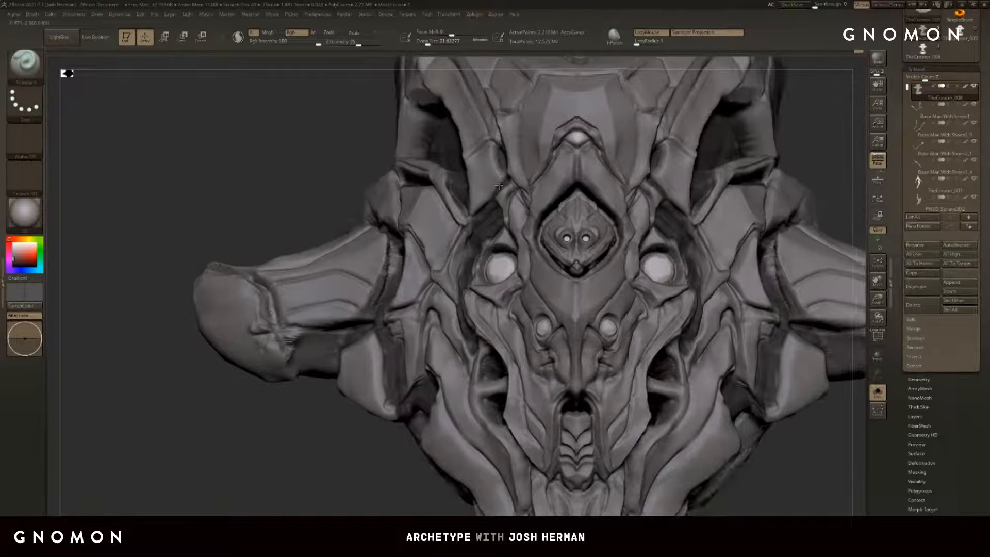
{"action": "left_click_drag", "start_coordinate": [506, 181], "coordinate": [501, 164]}
{"action": "left_click_drag", "start_coordinate": [820, 158], "coordinate": [797, 147], "text": "alt"}
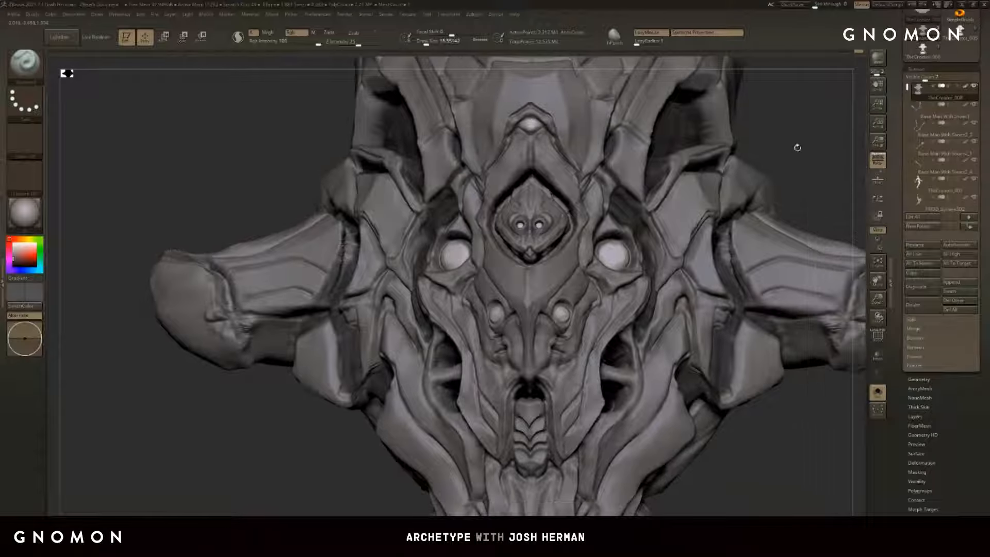
Step: Sample greys from the head and shade the recess beside the brow plate above the opposite eye
{"action": "left_click_drag", "start_coordinate": [790, 110], "coordinate": [583, 175]}
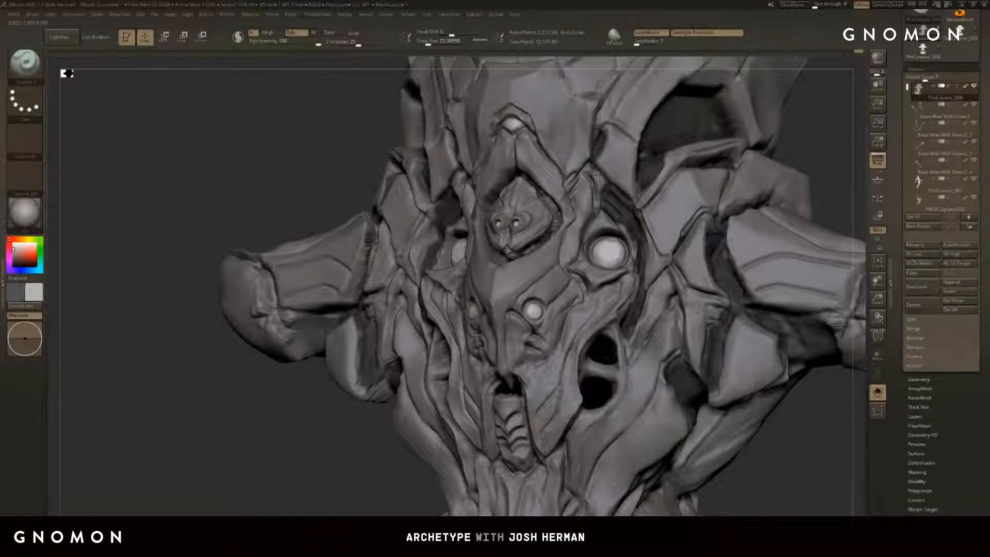
{"action": "mouse_move", "coordinate": [804, 138]}
{"action": "left_mouse_down"}
{"action": "mouse_move", "coordinate": [660, 136]}
{"action": "mouse_move", "coordinate": [698, 130]}
{"action": "left_mouse_up"}
{"action": "key", "text": "c"}
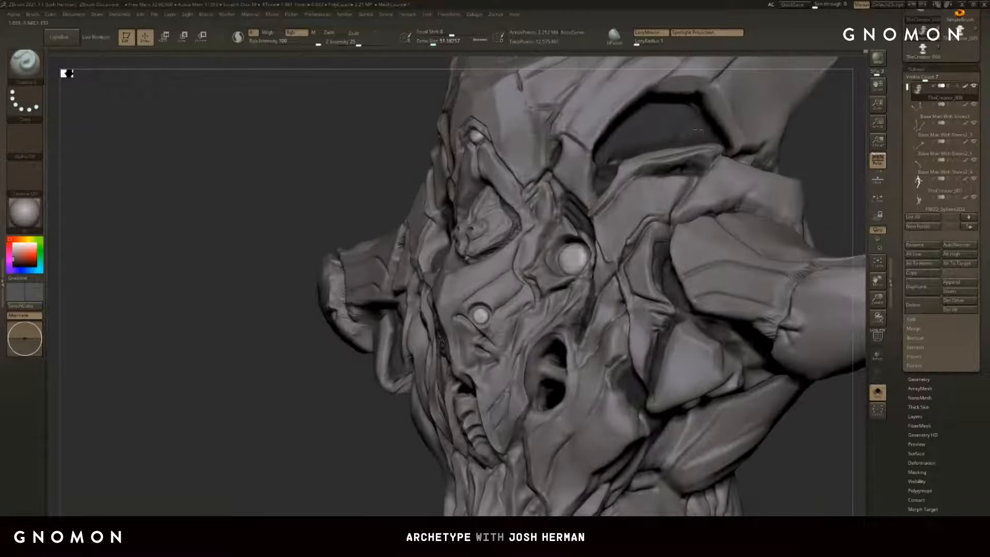
{"action": "left_click_drag", "start_coordinate": [597, 175], "coordinate": [591, 199]}
{"action": "left_click_drag", "start_coordinate": [824, 188], "coordinate": [802, 186]}
{"action": "left_click_drag", "start_coordinate": [814, 144], "coordinate": [850, 144]}
{"action": "key", "text": "c"}
{"action": "key", "text": "c"}
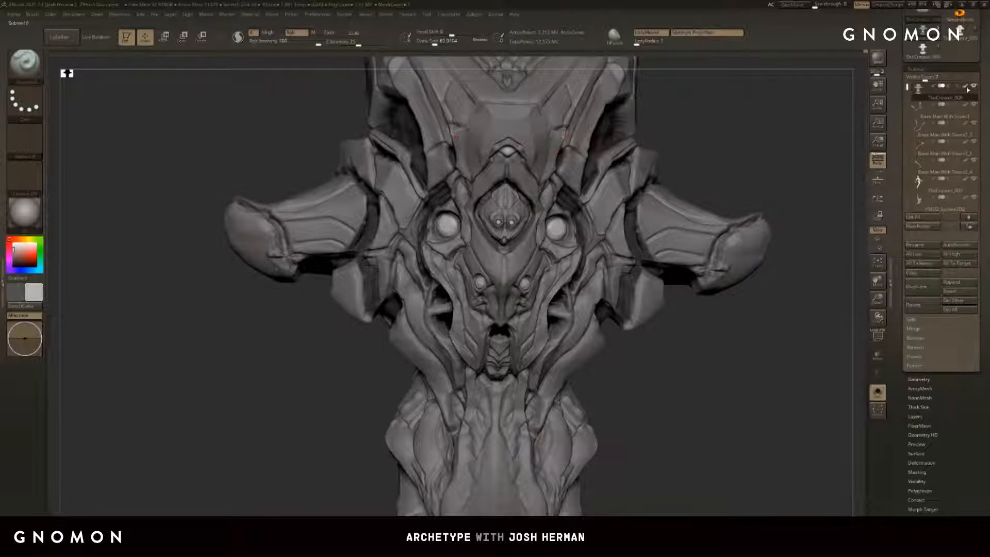
Step: Toggle the head's polypaint off and on to compare the painted and unpainted surface
{"action": "left_click", "coordinate": [964, 88]}
{"action": "left_click", "coordinate": [965, 88]}
{"action": "left_click", "coordinate": [965, 87]}
{"action": "left_click", "coordinate": [965, 87]}
Step: Sample a dark grey and paint it into the notch at the crown between the horns
{"action": "left_click_drag", "start_coordinate": [775, 145], "coordinate": [775, 242]}
{"action": "key", "text": "c"}
{"action": "mouse_move", "coordinate": [420, 188]}
{"action": "left_mouse_down"}
{"action": "mouse_move", "coordinate": [414, 170]}
{"action": "mouse_move", "coordinate": [458, 206]}
{"action": "mouse_move", "coordinate": [457, 219]}
{"action": "left_mouse_up"}
{"action": "left_click_drag", "start_coordinate": [688, 141], "coordinate": [737, 142]}
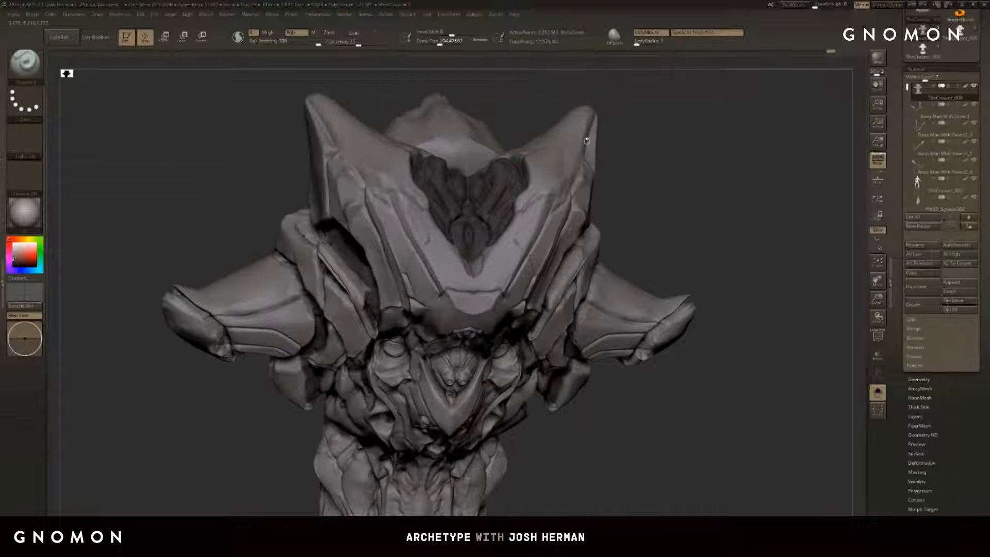
Step: Resize the brush and darken the gap around the small face emblem in the centre of the head
{"action": "mouse_move", "coordinate": [670, 170]}
{"action": "left_mouse_down"}
{"action": "mouse_move", "coordinate": [685, 99]}
{"action": "mouse_move", "coordinate": [704, 106]}
{"action": "mouse_move", "coordinate": [722, 159]}
{"action": "mouse_move", "coordinate": [761, 197]}
{"action": "mouse_move", "coordinate": [751, 201]}
{"action": "mouse_move", "coordinate": [737, 146]}
{"action": "mouse_move", "coordinate": [718, 143]}
{"action": "mouse_move", "coordinate": [725, 139]}
{"action": "mouse_move", "coordinate": [695, 170]}
{"action": "mouse_move", "coordinate": [696, 187]}
{"action": "left_mouse_up"}
{"action": "key", "text": "s"}
{"action": "mouse_move", "coordinate": [476, 283]}
{"action": "left_mouse_down"}
{"action": "mouse_move", "coordinate": [464, 283]}
{"action": "mouse_move", "coordinate": [471, 274]}
{"action": "mouse_move", "coordinate": [446, 302]}
{"action": "mouse_move", "coordinate": [446, 328]}
{"action": "left_mouse_up"}
{"action": "left_click_drag", "start_coordinate": [792, 162], "coordinate": [845, 162]}
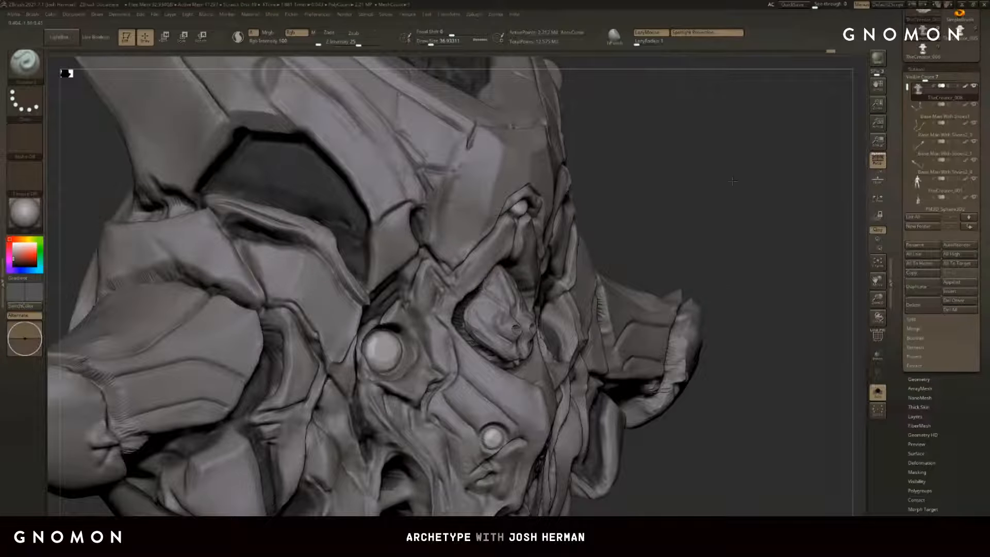
{"action": "mouse_move", "coordinate": [731, 181]}
{"action": "left_mouse_down", "text": "shift"}
{"action": "mouse_move", "coordinate": [793, 177]}
{"action": "mouse_move", "coordinate": [536, 325]}
{"action": "left_mouse_up", "text": "shift"}
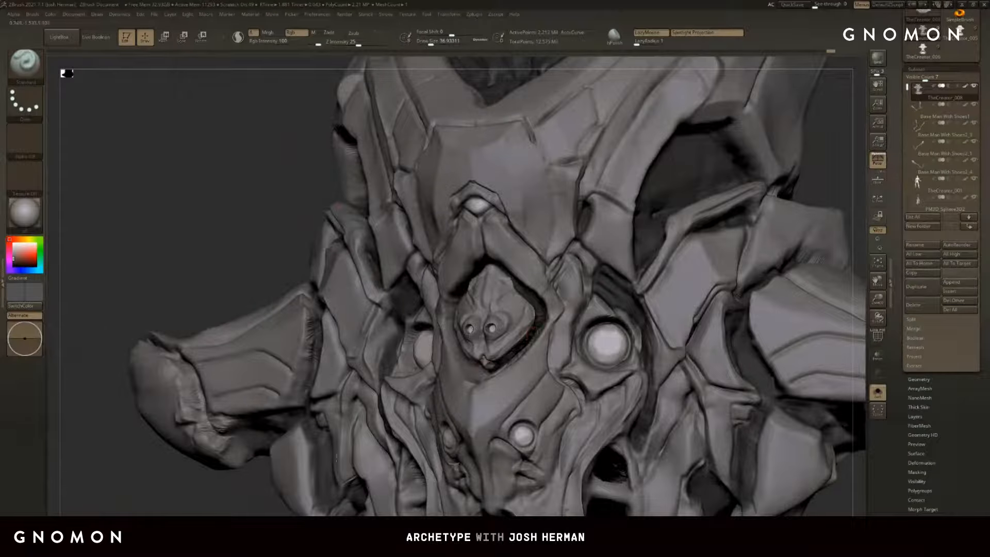
{"action": "left_click_drag", "start_coordinate": [256, 499], "coordinate": [736, 398]}
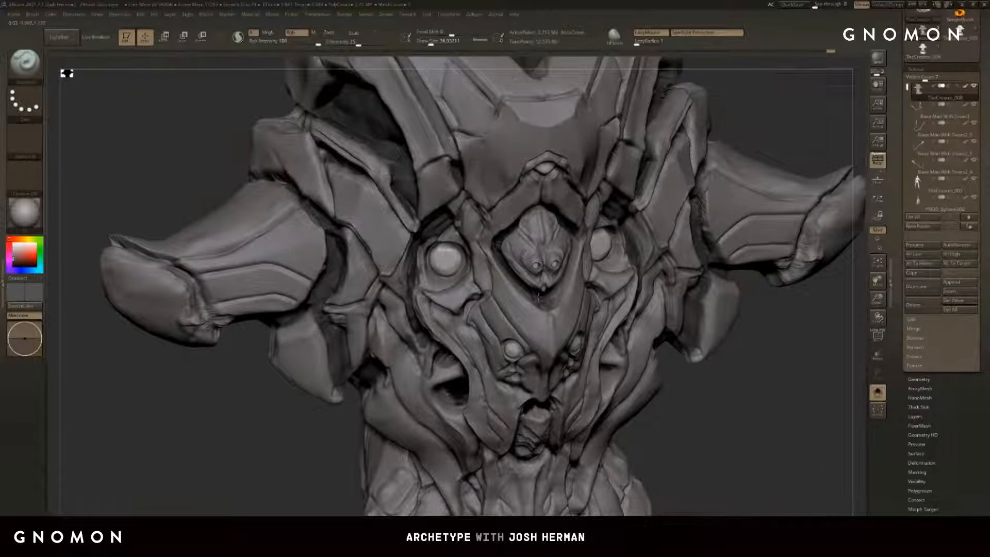
Step: Reduce the brush size and paint dark grey into the creases just below the small lower eye
{"action": "mouse_move", "coordinate": [694, 431]}
{"action": "left_mouse_down"}
{"action": "mouse_move", "coordinate": [722, 454]}
{"action": "mouse_move", "coordinate": [663, 389]}
{"action": "left_mouse_up"}
{"action": "key", "text": "s"}
{"action": "left_click", "coordinate": [495, 323]}
{"action": "key", "text": "s"}
{"action": "left_click", "coordinate": [492, 322]}
{"action": "mouse_move", "coordinate": [496, 328]}
{"action": "left_mouse_down"}
{"action": "mouse_move", "coordinate": [507, 334]}
{"action": "mouse_move", "coordinate": [501, 343]}
{"action": "mouse_move", "coordinate": [507, 337]}
{"action": "left_mouse_up"}
{"action": "key", "text": "c"}
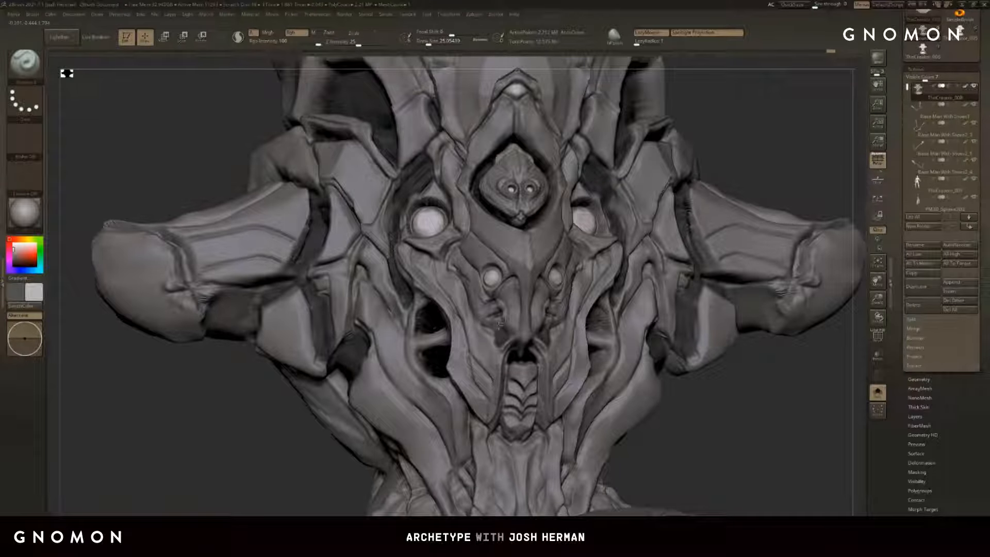
Step: Sample a near-black and darken the cheek openings beside the mouth
{"action": "left_click_drag", "start_coordinate": [683, 425], "coordinate": [574, 290]}
{"action": "key", "text": "c"}
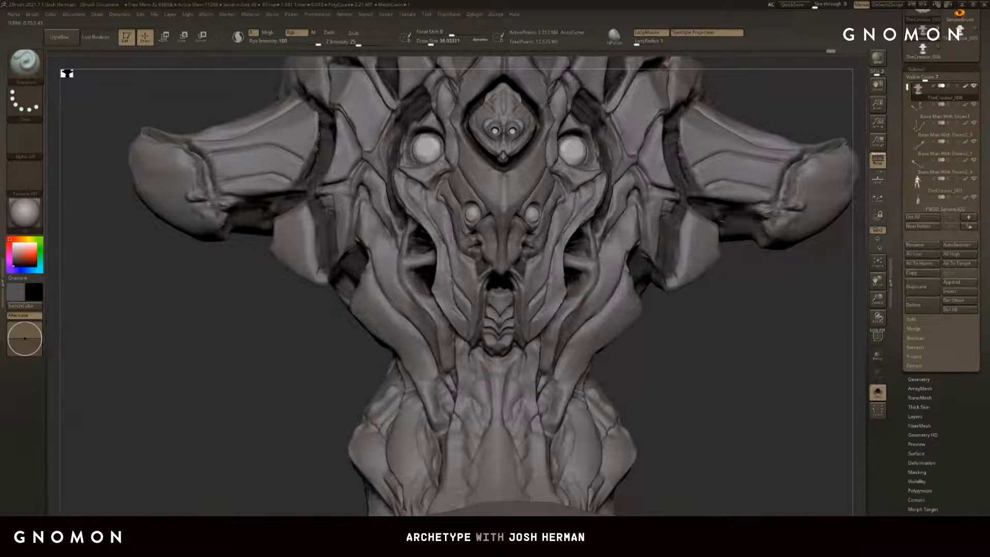
{"action": "mouse_move", "coordinate": [702, 356]}
{"action": "left_mouse_down", "text": "alt"}
{"action": "mouse_move", "coordinate": [713, 349]}
{"action": "mouse_move", "coordinate": [741, 391]}
{"action": "left_mouse_up", "text": "alt"}
{"action": "left_click_drag", "start_coordinate": [804, 353], "coordinate": [727, 364]}
{"action": "mouse_move", "coordinate": [541, 298]}
{"action": "left_mouse_down", "text": "shift"}
{"action": "mouse_move", "coordinate": [529, 267]}
{"action": "mouse_move", "coordinate": [549, 281]}
{"action": "left_mouse_up", "text": "shift"}
{"action": "left_click_drag", "start_coordinate": [360, 411], "coordinate": [428, 411]}
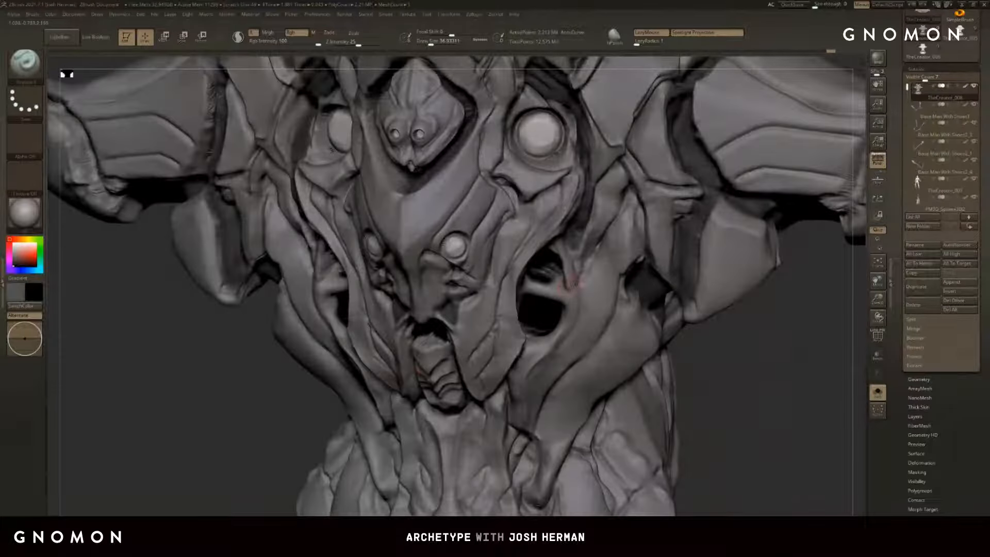
{"action": "left_click_drag", "start_coordinate": [555, 279], "coordinate": [558, 273]}
{"action": "mouse_move", "coordinate": [559, 273]}
{"action": "right_mouse_down"}
{"action": "mouse_move", "coordinate": [567, 257]}
{"action": "mouse_move", "coordinate": [538, 267]}
{"action": "right_mouse_up"}
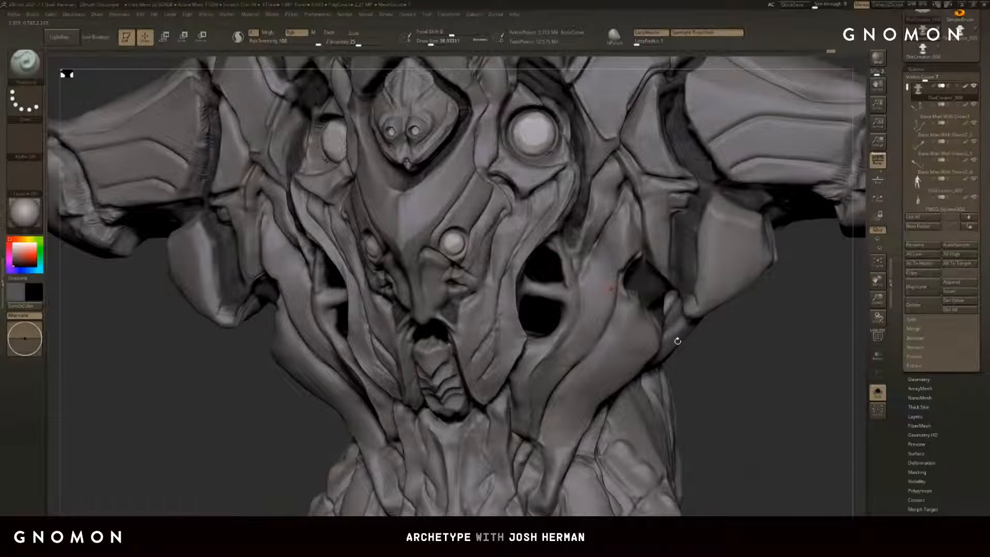
Step: Sample a light grey, enlarge the brush, and paint over the plate between the large eye and side horn
{"action": "key", "text": "f"}
{"action": "left_click_drag", "start_coordinate": [676, 340], "coordinate": [684, 343]}
{"action": "left_click_drag", "start_coordinate": [665, 305], "coordinate": [728, 383], "text": "alt"}
{"action": "key", "text": "c"}
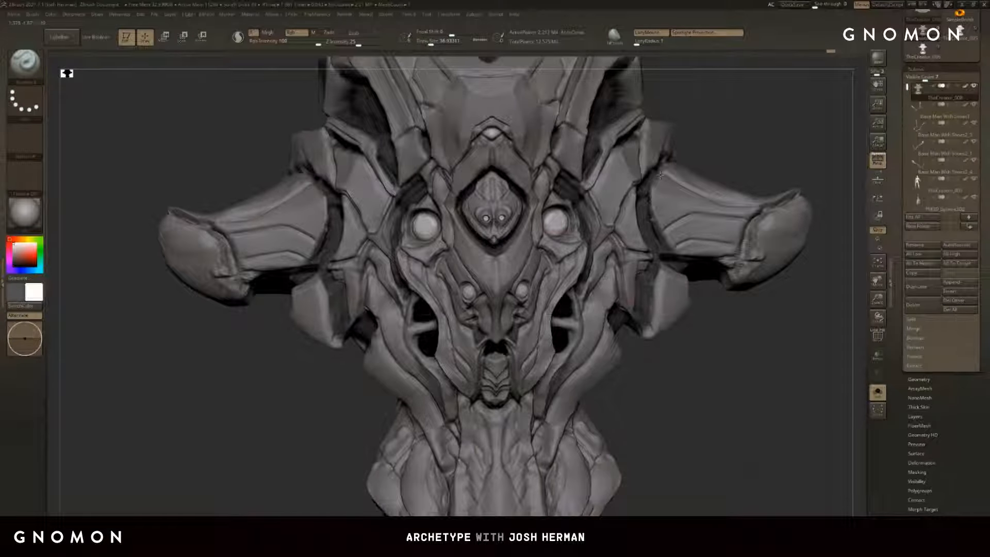
{"action": "left_click_drag", "start_coordinate": [794, 129], "coordinate": [775, 157], "text": "alt"}
{"action": "key", "text": "]"}
{"action": "key", "text": "c"}
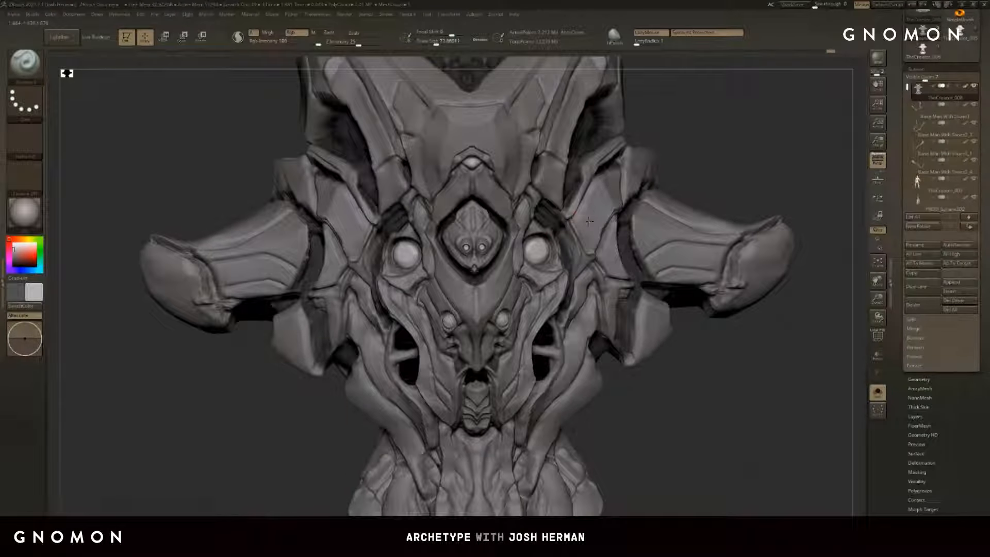
{"action": "left_click_drag", "start_coordinate": [589, 221], "coordinate": [623, 176]}
{"action": "key", "text": "shift+s"}
{"action": "key", "text": "shift+s"}
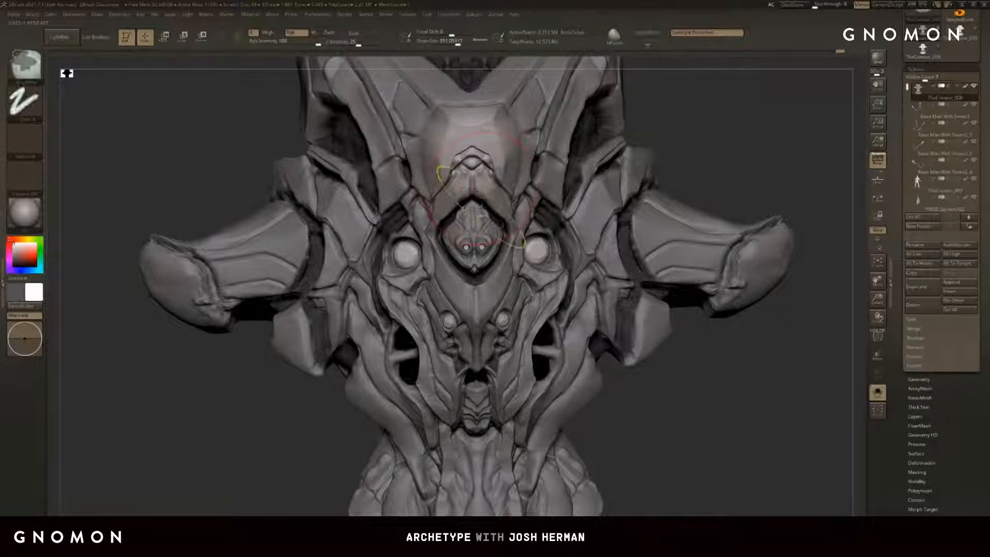
Step: Try a very large brush with white over the centre of the face
{"action": "key", "text": "s"}
{"action": "left_click_drag", "start_coordinate": [479, 239], "coordinate": [485, 235]}
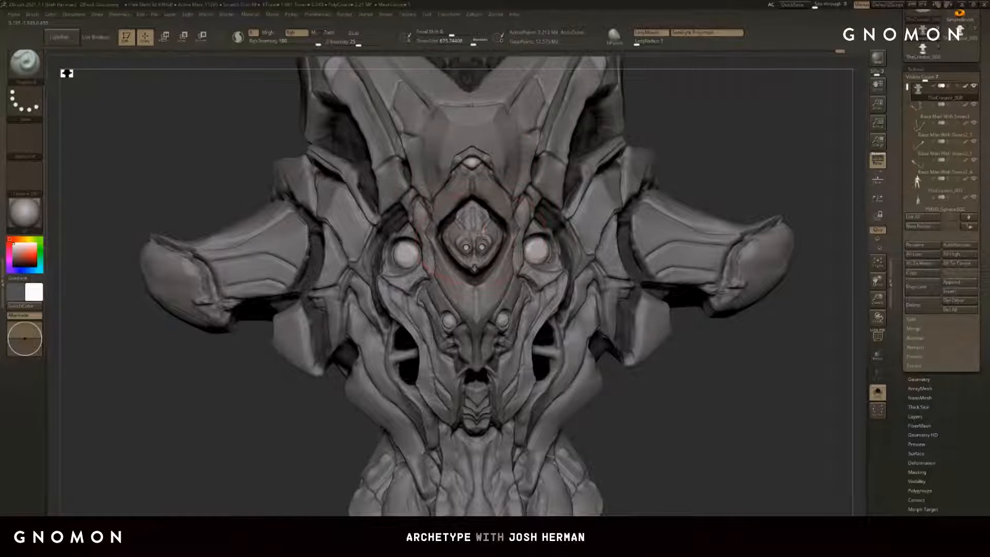
{"action": "left_click_drag", "start_coordinate": [678, 149], "coordinate": [608, 155]}
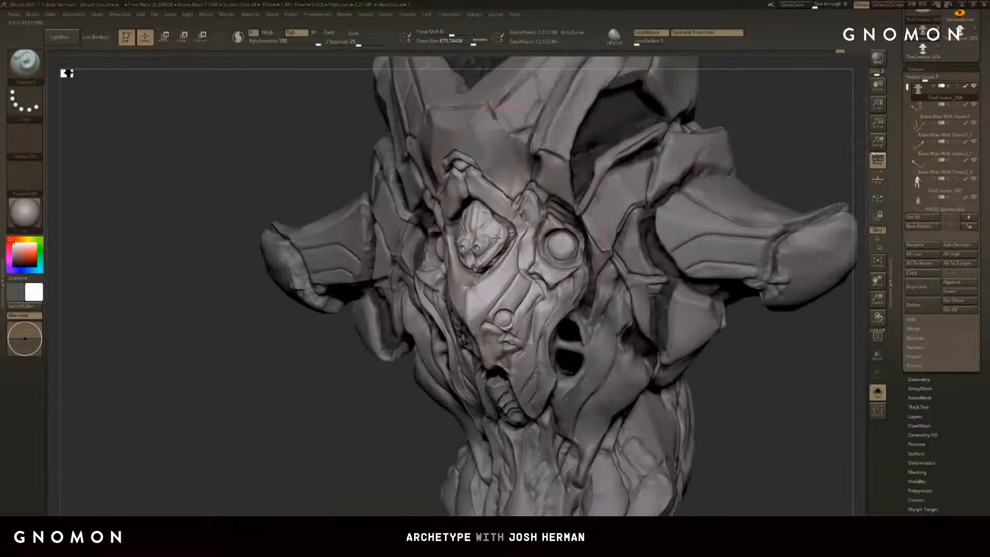
{"action": "key", "text": "ctrl+z"}
Step: Resize the brush, turn off LazyMouse, and undo the last stroke
{"action": "key", "text": "s"}
{"action": "mouse_move", "coordinate": [485, 248]}
{"action": "left_mouse_down"}
{"action": "mouse_move", "coordinate": [470, 230]}
{"action": "mouse_move", "coordinate": [488, 264]}
{"action": "left_mouse_up"}
{"action": "key", "text": "l"}
{"action": "mouse_move", "coordinate": [336, 437]}
{"action": "left_mouse_down"}
{"action": "mouse_move", "coordinate": [655, 170]}
{"action": "mouse_move", "coordinate": [464, 170]}
{"action": "mouse_move", "coordinate": [693, 170]}
{"action": "mouse_move", "coordinate": [694, 162]}
{"action": "mouse_move", "coordinate": [566, 170]}
{"action": "left_mouse_up"}
{"action": "key", "text": "ctrl+z"}
Step: Choose orange, set Rgb Intensity to 30, isolate the head, and try painting the small lower eye with a smaller brush
{"action": "left_click", "coordinate": [22, 238]}
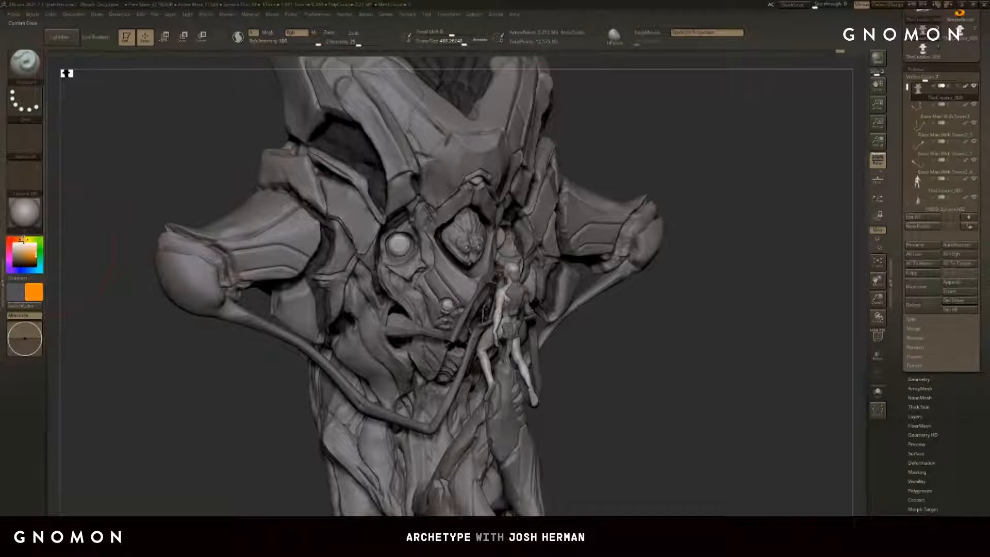
{"action": "left_click_drag", "start_coordinate": [24, 248], "coordinate": [30, 253]}
{"action": "left_click_drag", "start_coordinate": [296, 45], "coordinate": [288, 45]}
{"action": "left_click", "coordinate": [876, 392]}
{"action": "left_click_drag", "start_coordinate": [690, 309], "coordinate": [722, 330]}
{"action": "left_click_drag", "start_coordinate": [463, 43], "coordinate": [434, 43]}
{"action": "left_click", "coordinate": [463, 312]}
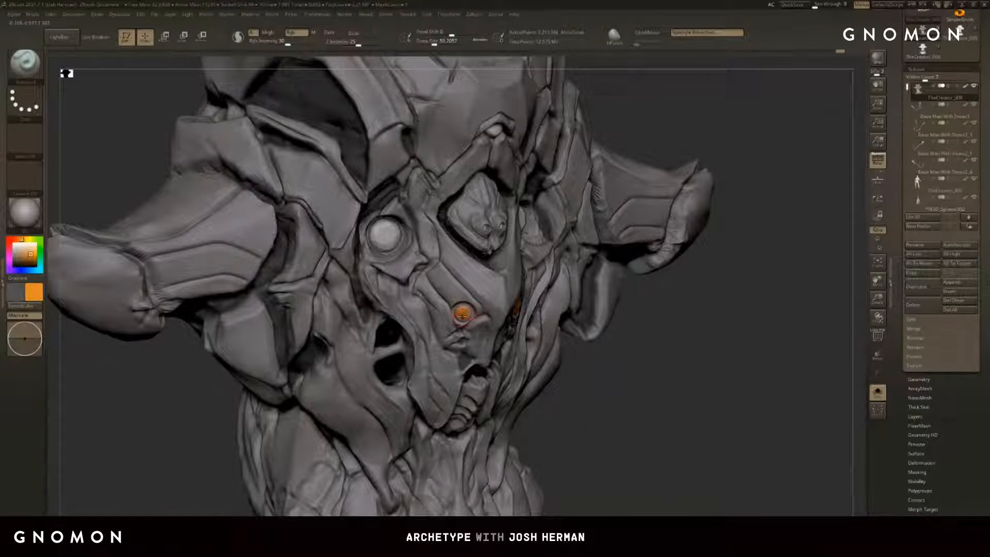
Step: Show all subtools, select the small figure TheCreator_001, and isolate and frame it
{"action": "key", "text": "shift+s"}
{"action": "left_click_drag", "start_coordinate": [657, 384], "coordinate": [696, 369]}
{"action": "left_click", "coordinate": [591, 284], "text": "alt"}
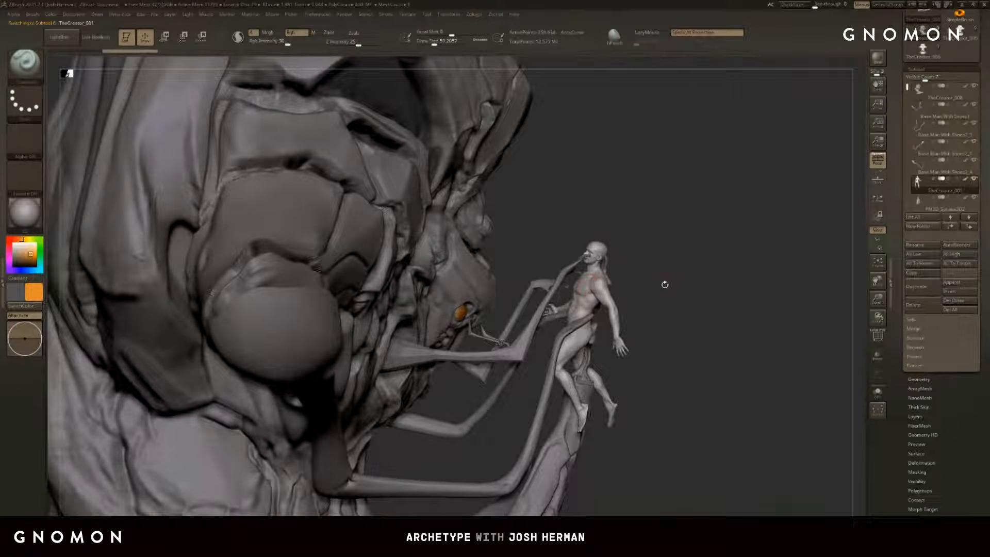
{"action": "left_click_drag", "start_coordinate": [664, 285], "coordinate": [703, 307]}
{"action": "left_click", "coordinate": [876, 392]}
{"action": "key", "text": "f"}
{"action": "left_click", "coordinate": [32, 14]}
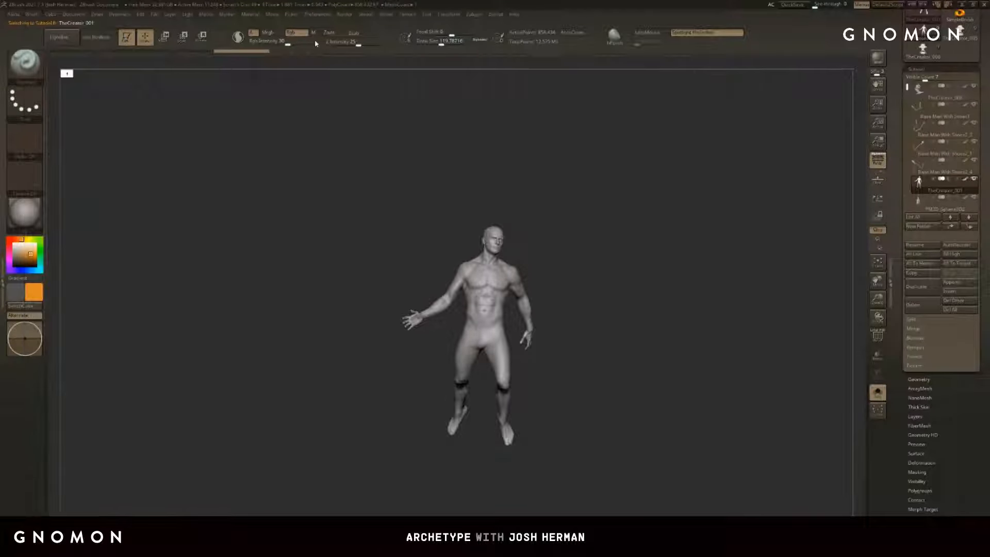
{"action": "left_click", "coordinate": [318, 14]}
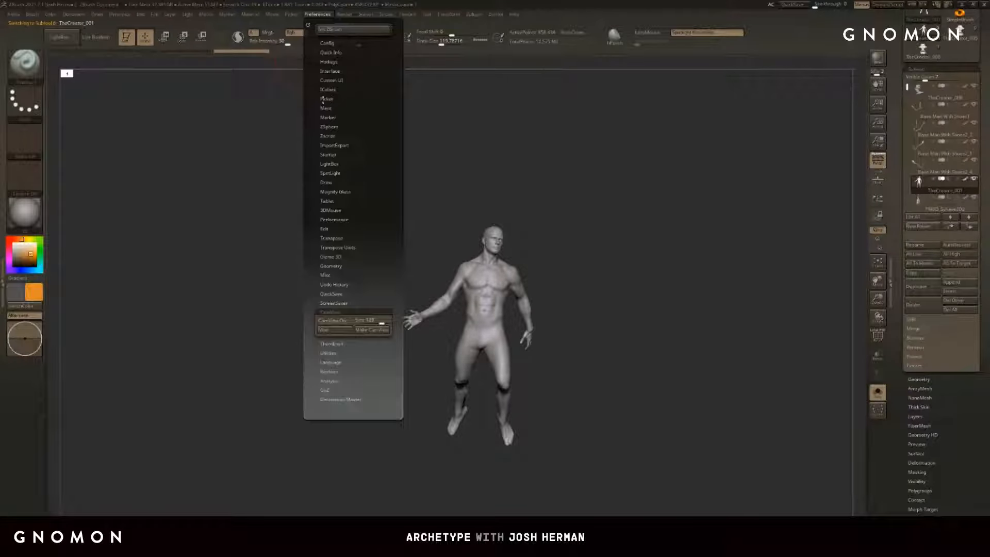
{"action": "left_click", "coordinate": [327, 43]}
{"action": "left_click", "coordinate": [332, 88]}
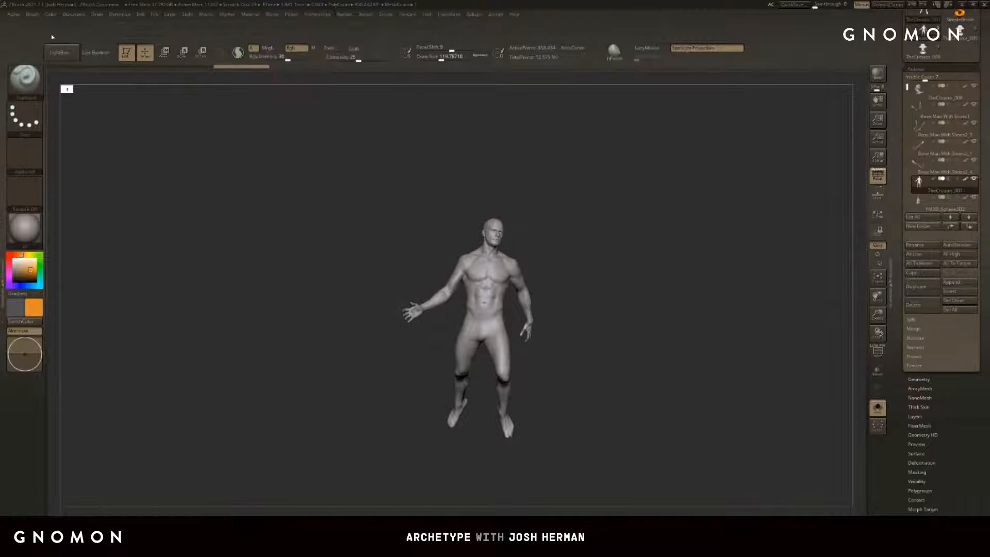
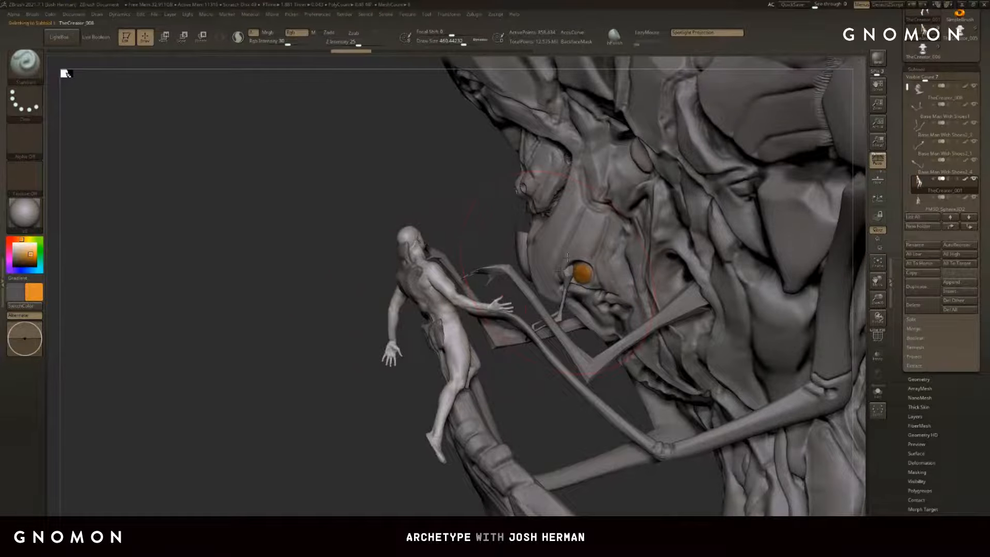
Step: Isolate the head TheCreator_008, resize the brush, and show all subtools again
{"action": "key", "text": "shift+s"}
{"action": "key", "text": "s"}
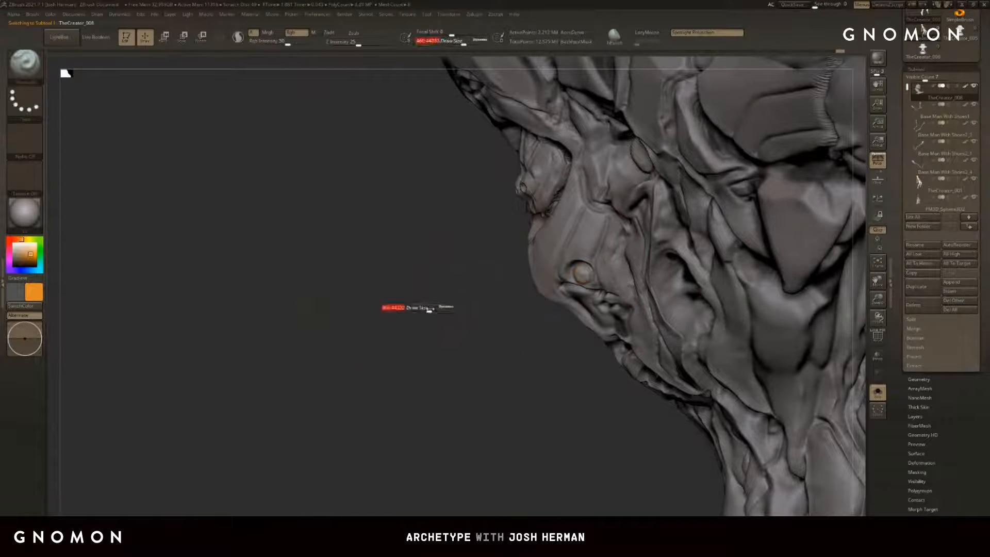
{"action": "left_click_drag", "start_coordinate": [428, 311], "coordinate": [712, 307]}
{"action": "key", "text": "shift+s"}
{"action": "mouse_move", "coordinate": [731, 349]}
{"action": "left_mouse_down"}
{"action": "mouse_move", "coordinate": [689, 296]}
{"action": "mouse_move", "coordinate": [706, 299]}
{"action": "mouse_move", "coordinate": [685, 295]}
{"action": "left_mouse_up"}
Step: Select the arm Base Man With Shoes2_1, sample a colour, resize the brush, and isolate the arm reaching from the side horn
{"action": "left_click", "coordinate": [630, 278], "text": "alt"}
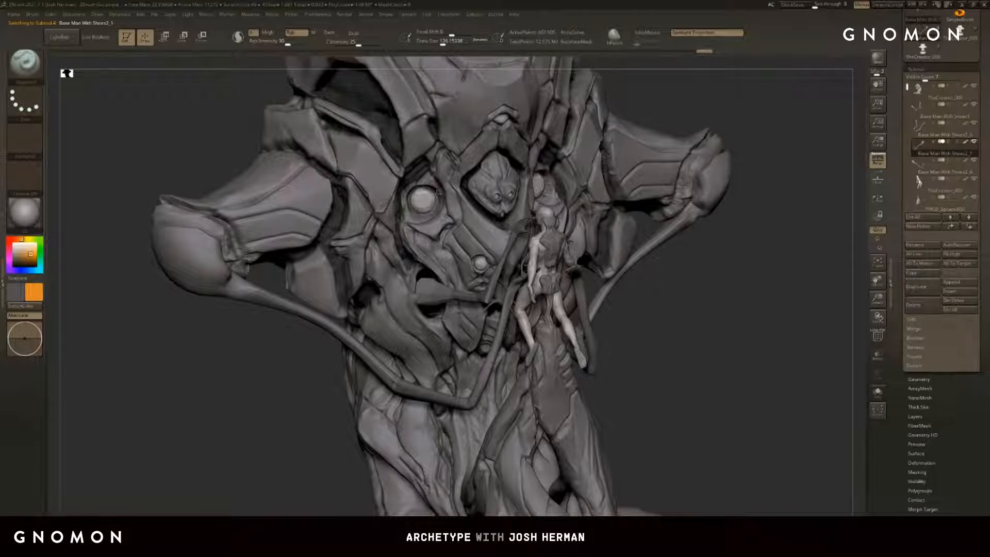
{"action": "key", "text": "c"}
{"action": "key", "text": "s"}
{"action": "left_click_drag", "start_coordinate": [302, 304], "coordinate": [312, 304]}
{"action": "left_click", "coordinate": [311, 308], "text": "alt"}
{"action": "mouse_move", "coordinate": [279, 354]}
{"action": "left_mouse_down"}
{"action": "mouse_move", "coordinate": [289, 356]}
{"action": "mouse_move", "coordinate": [267, 358]}
{"action": "mouse_move", "coordinate": [277, 364]}
{"action": "left_mouse_up"}
{"action": "key", "text": "alt+s"}
Step: Adjust the brush size, paint along the isolated arm, and show all subtools
{"action": "key", "text": "s"}
{"action": "left_click_drag", "start_coordinate": [304, 294], "coordinate": [309, 294]}
{"action": "left_click_drag", "start_coordinate": [310, 292], "coordinate": [412, 341]}
{"action": "left_click_drag", "start_coordinate": [438, 289], "coordinate": [428, 320]}
{"action": "left_click_drag", "start_coordinate": [309, 155], "coordinate": [153, 310], "text": "ctrl"}
{"action": "key", "text": "alt+s"}
Step: Select the arm Base Man With Shoes2_1 and switch to Base Man With Shoes2_4 behind the small figure
{"action": "left_click_drag", "start_coordinate": [711, 365], "coordinate": [737, 361]}
{"action": "left_click", "coordinate": [596, 358], "text": "alt"}
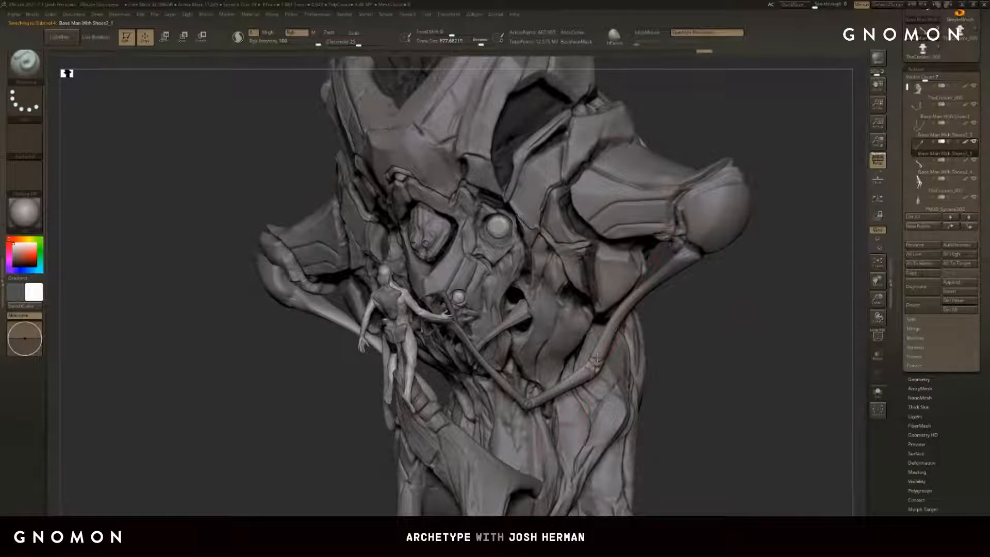
{"action": "mouse_move", "coordinate": [727, 358]}
{"action": "left_mouse_down"}
{"action": "mouse_move", "coordinate": [546, 345]}
{"action": "mouse_move", "coordinate": [205, 462]}
{"action": "left_mouse_up"}
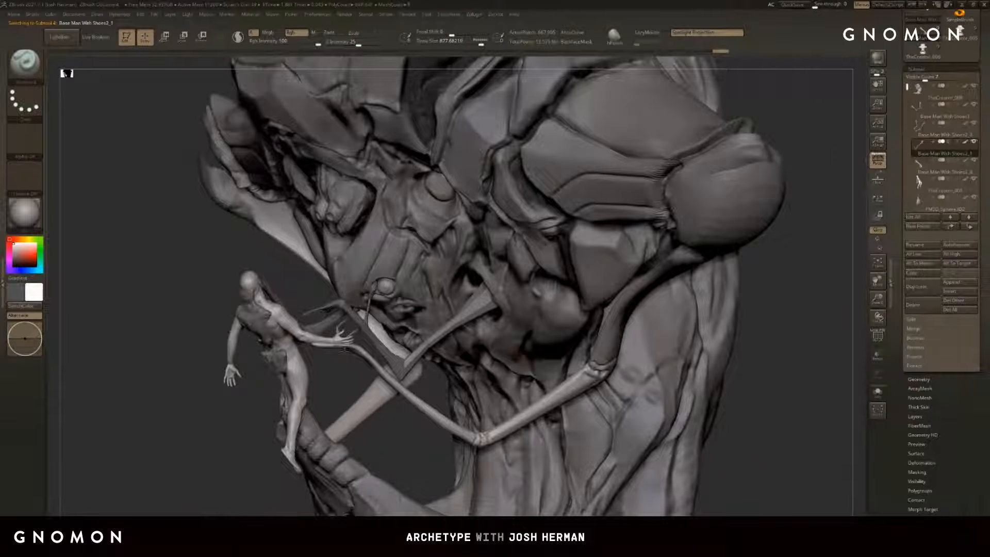
{"action": "left_click_drag", "start_coordinate": [339, 367], "coordinate": [347, 383], "text": "ctrl"}
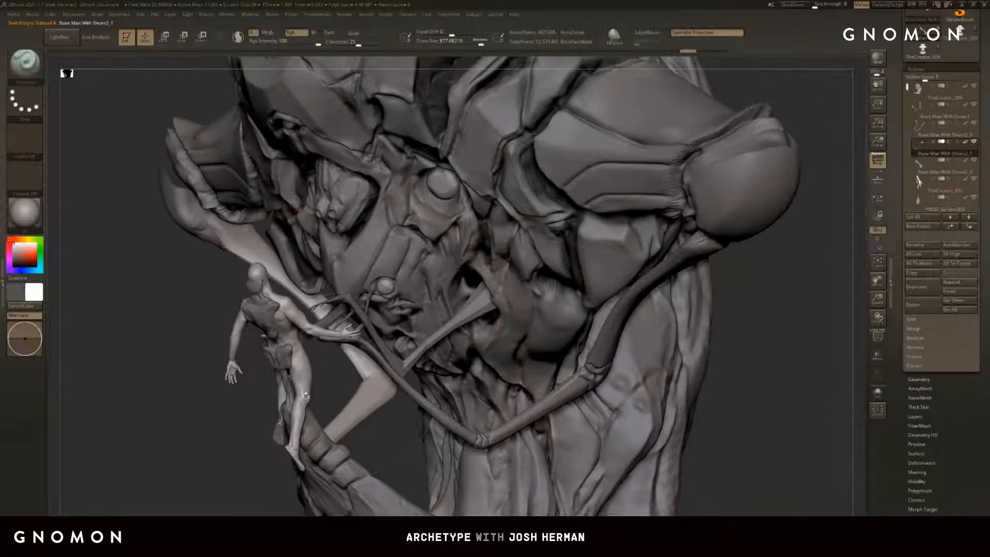
{"action": "left_click", "coordinate": [360, 396], "text": "alt"}
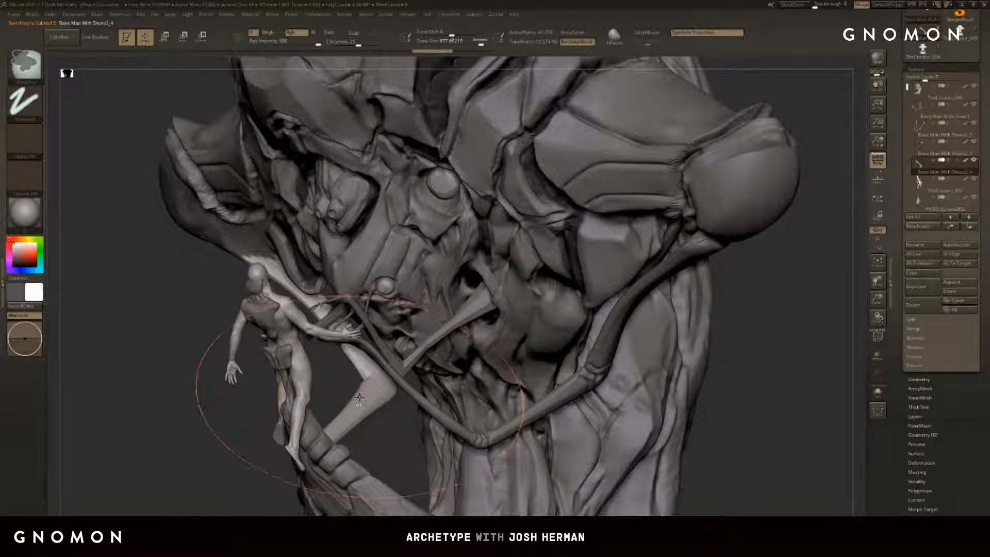
Step: Select the jointed arms reaching from the cheek holes, ready for reshaping with the Move brush
{"action": "left_click", "coordinate": [241, 443], "text": "ctrl"}
{"action": "left_click_drag", "start_coordinate": [241, 442], "coordinate": [392, 442]}
{"action": "left_click", "coordinate": [454, 338], "text": "alt"}
{"action": "left_click_drag", "start_coordinate": [448, 335], "coordinate": [433, 338]}
{"action": "mouse_move", "coordinate": [806, 269]}
{"action": "left_mouse_down"}
{"action": "mouse_move", "coordinate": [437, 328]}
{"action": "mouse_move", "coordinate": [447, 337]}
{"action": "left_mouse_up"}
Step: Undo the last two changes and resize the Move brush for the jointed arms
{"action": "key", "text": "s"}
{"action": "left_click_drag", "start_coordinate": [249, 413], "coordinate": [217, 420]}
{"action": "key", "text": "ctrl+z"}
{"action": "key", "text": "ctrl+z"}
{"action": "key", "text": "s"}
{"action": "left_click_drag", "start_coordinate": [447, 364], "coordinate": [431, 354]}
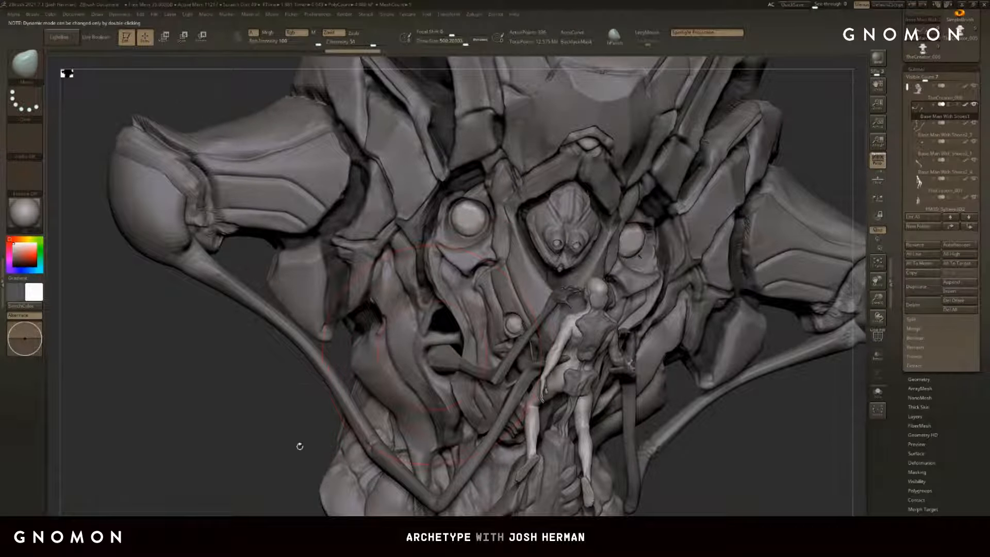
Step: Isolate the pair of jointed arms, reshape them around the elbows with a smaller Move brush, and show all subtools again
{"action": "left_click_drag", "start_coordinate": [318, 433], "coordinate": [325, 416], "text": "ctrl"}
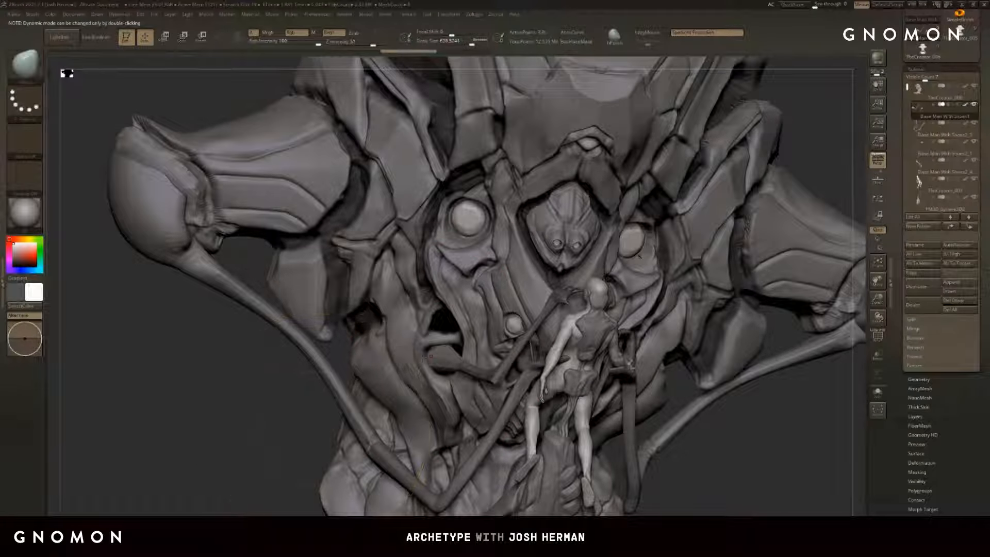
{"action": "left_click_drag", "start_coordinate": [310, 382], "coordinate": [340, 408]}
{"action": "key", "text": "shift+s"}
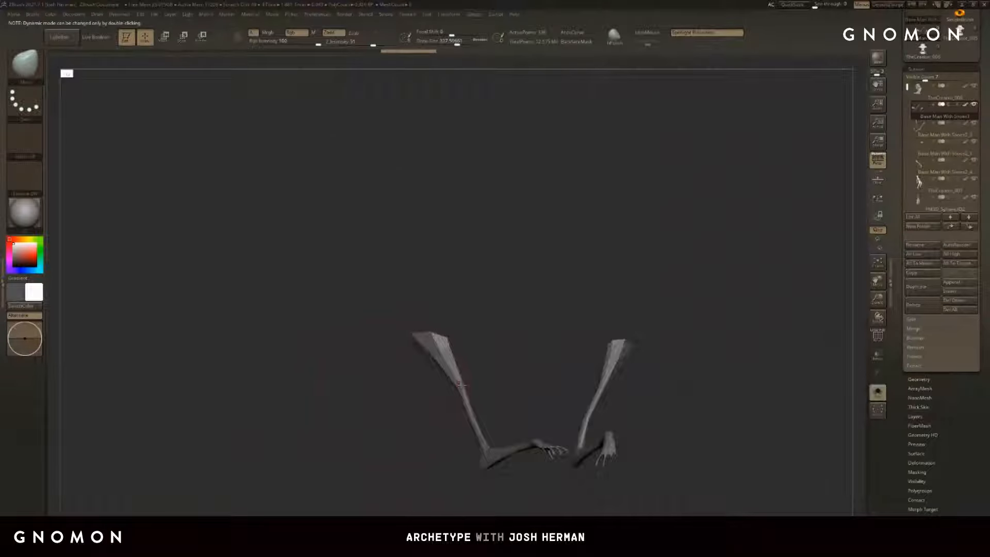
{"action": "left_click_drag", "start_coordinate": [459, 383], "coordinate": [450, 387]}
{"action": "left_click_drag", "start_coordinate": [489, 372], "coordinate": [492, 412]}
{"action": "key", "text": "s"}
{"action": "left_click", "coordinate": [475, 440]}
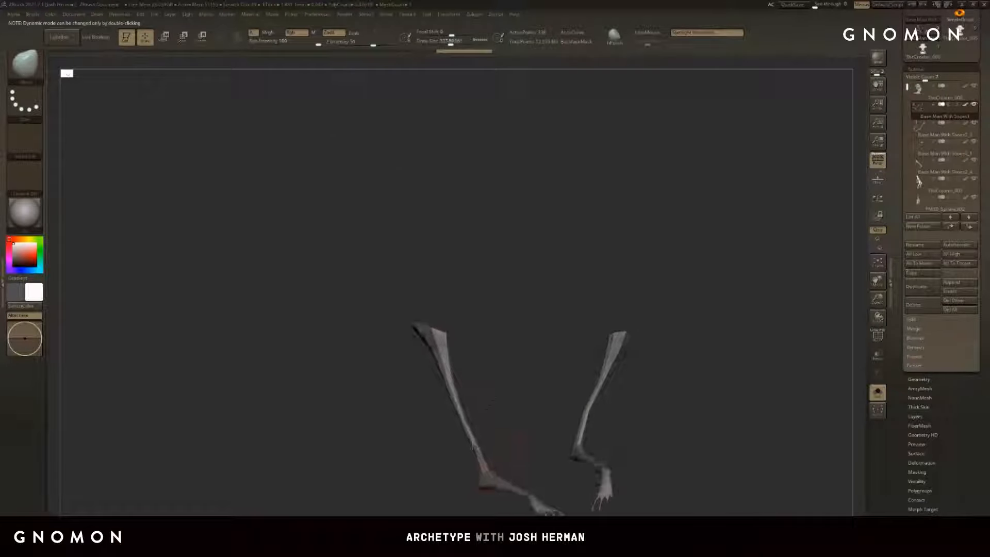
{"action": "key", "text": "shift+s"}
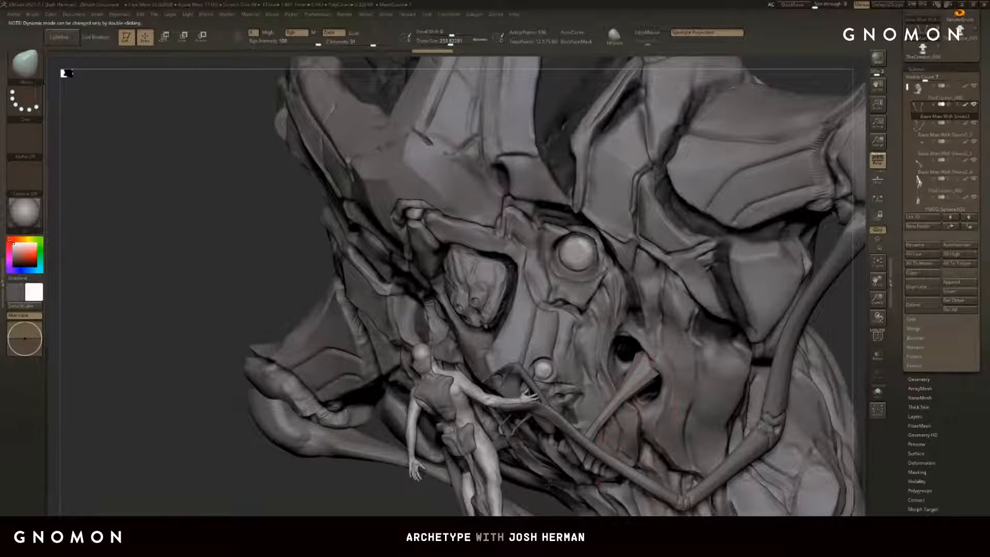
Step: Resize the Move brush and adjust the jointed arms at the cheek holes, checking them in isolation from several angles
{"action": "mouse_move", "coordinate": [860, 473]}
{"action": "left_mouse_down", "text": "alt"}
{"action": "mouse_move", "coordinate": [833, 386]}
{"action": "mouse_move", "coordinate": [806, 373]}
{"action": "mouse_move", "coordinate": [778, 380]}
{"action": "left_mouse_up", "text": "alt"}
{"action": "key", "text": "shift+s"}
{"action": "left_click_drag", "start_coordinate": [518, 418], "coordinate": [537, 439]}
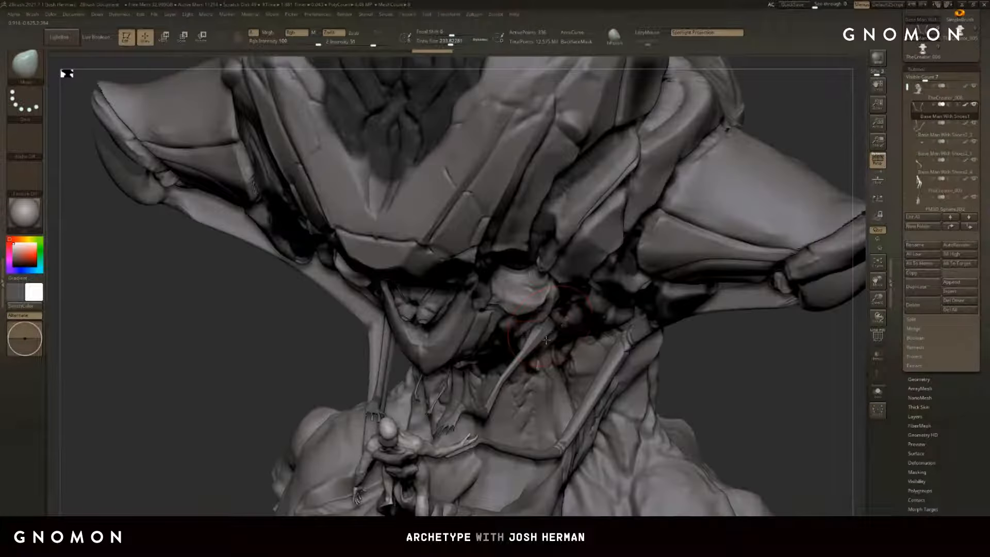
{"action": "key", "text": "s"}
{"action": "left_click_drag", "start_coordinate": [515, 326], "coordinate": [587, 326]}
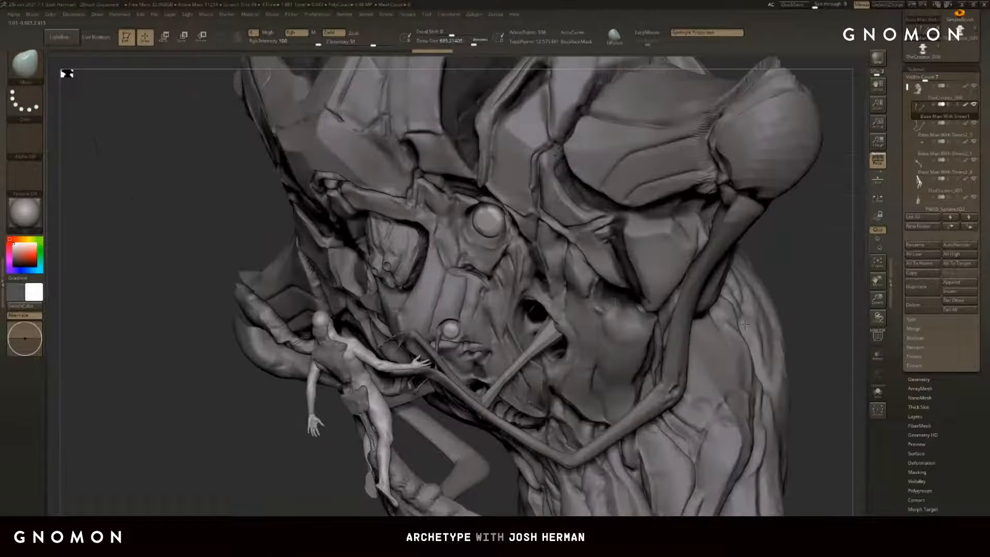
{"action": "mouse_move", "coordinate": [744, 325]}
{"action": "right_mouse_down"}
{"action": "mouse_move", "coordinate": [594, 330]}
{"action": "mouse_move", "coordinate": [547, 350]}
{"action": "right_mouse_up"}
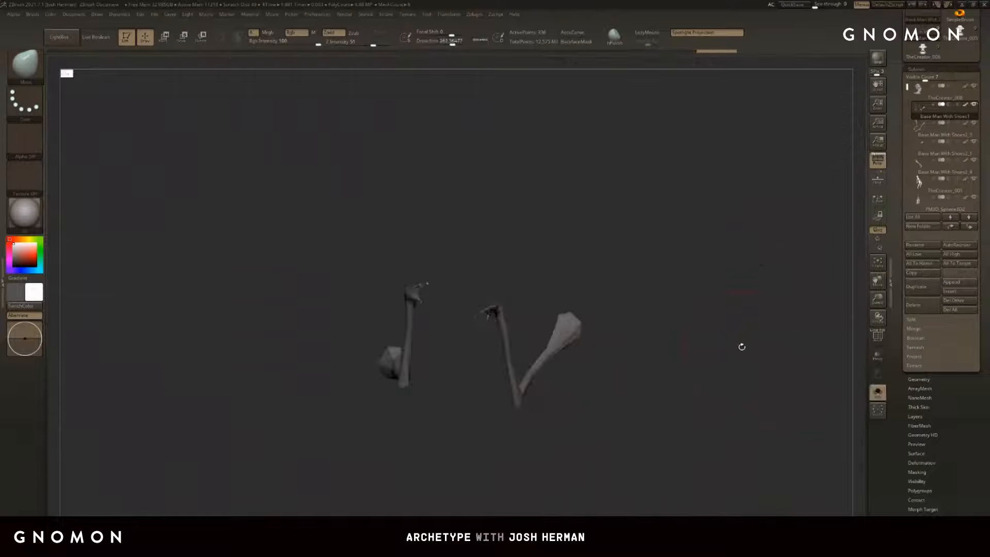
{"action": "mouse_move", "coordinate": [665, 327]}
{"action": "right_mouse_down"}
{"action": "mouse_move", "coordinate": [585, 326]}
{"action": "mouse_move", "coordinate": [771, 364]}
{"action": "mouse_move", "coordinate": [671, 353]}
{"action": "right_mouse_up"}
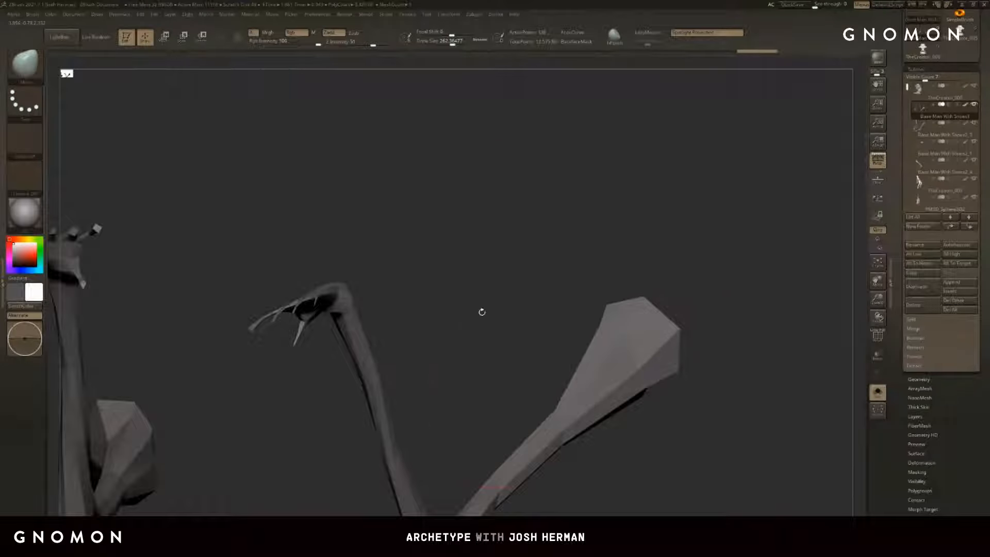
{"action": "right_click_drag", "start_coordinate": [481, 311], "coordinate": [531, 274]}
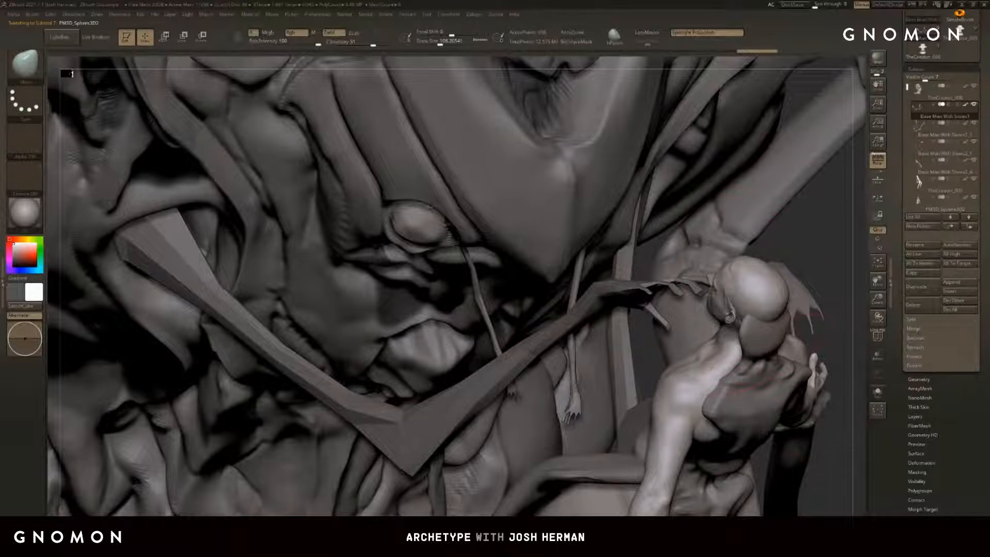
Step: Select the small figure's body covering PM3D_Sphere3D2, enlarge the Move brush, and isolate the subtool
{"action": "left_click", "coordinate": [737, 294], "text": "alt"}
{"action": "right_click_drag", "start_coordinate": [737, 293], "coordinate": [731, 304]}
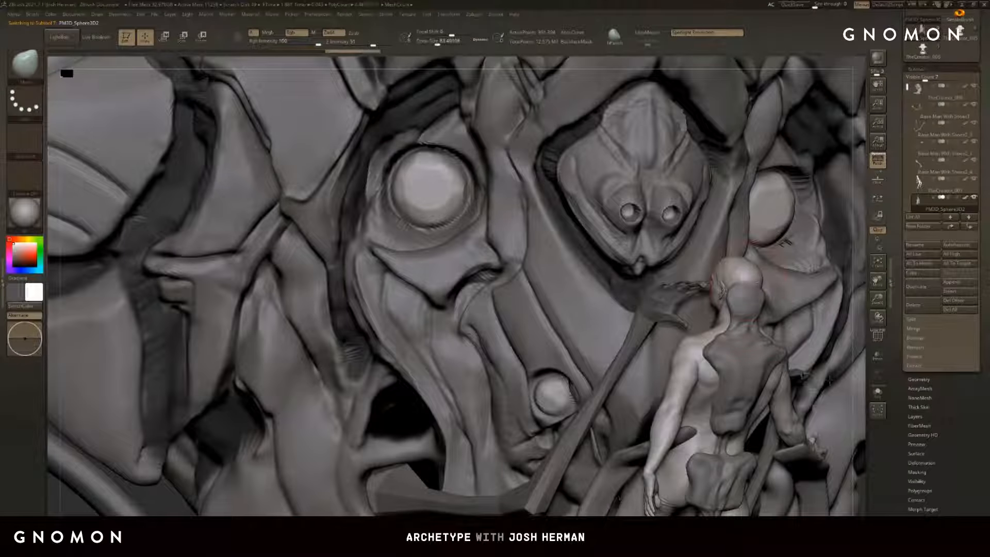
{"action": "mouse_move", "coordinate": [857, 398]}
{"action": "right_mouse_down"}
{"action": "mouse_move", "coordinate": [695, 258]}
{"action": "mouse_move", "coordinate": [573, 265]}
{"action": "right_mouse_up"}
{"action": "key", "text": "s"}
{"action": "left_click_drag", "start_coordinate": [640, 286], "coordinate": [648, 286]}
{"action": "key", "text": "alt+s"}
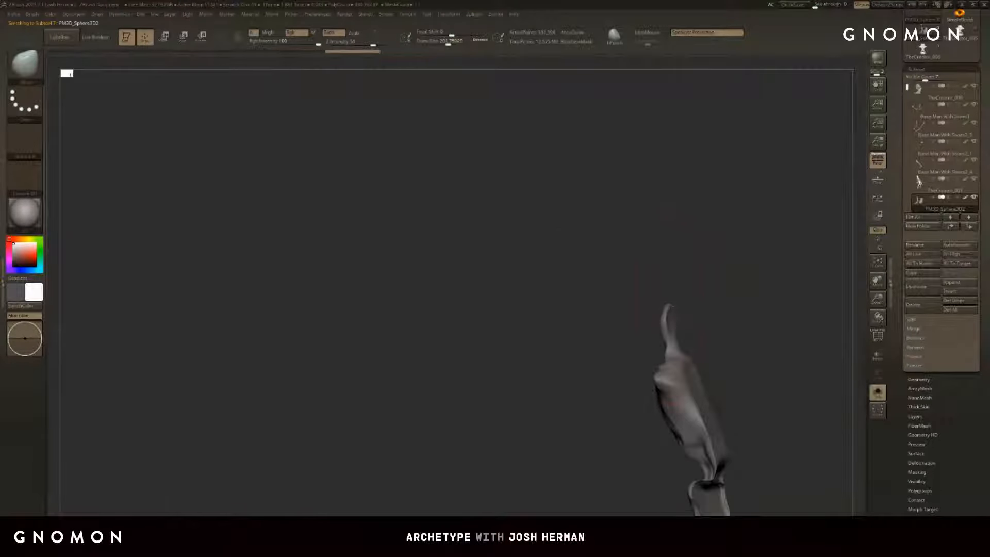
Step: Adjust the head piece of the isolated figure covering with resized Move strokes, and show all subtools
{"action": "right_click_drag", "start_coordinate": [651, 304], "coordinate": [674, 304]}
{"action": "key", "text": "s"}
{"action": "left_click_drag", "start_coordinate": [674, 299], "coordinate": [667, 302]}
{"action": "right_click_drag", "start_coordinate": [667, 302], "coordinate": [672, 300]}
{"action": "key", "text": "s"}
{"action": "left_click_drag", "start_coordinate": [659, 316], "coordinate": [658, 316]}
{"action": "right_click_drag", "start_coordinate": [661, 316], "coordinate": [647, 315], "text": "shift"}
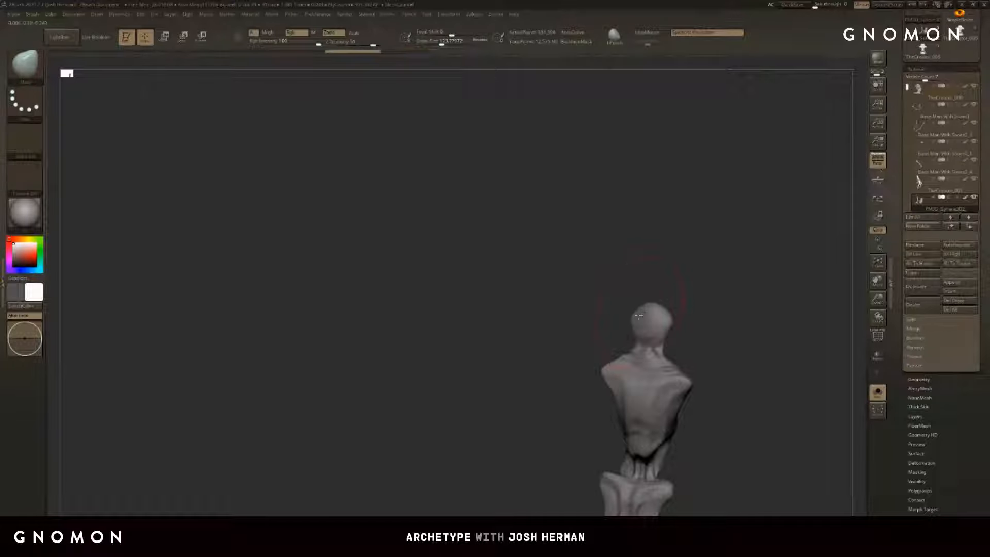
{"action": "key", "text": "alt+s"}
Step: Enlarge the Move brush and refine the covering on the small figure's head from behind and from the side
{"action": "key", "text": "s"}
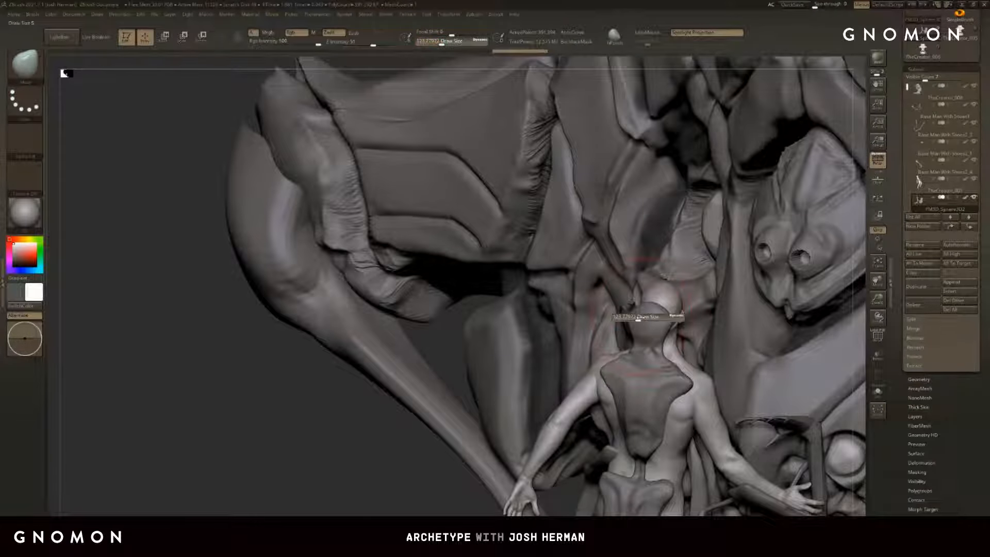
{"action": "left_click_drag", "start_coordinate": [640, 317], "coordinate": [646, 318]}
{"action": "mouse_move", "coordinate": [646, 318]}
{"action": "right_mouse_down"}
{"action": "mouse_move", "coordinate": [756, 312]}
{"action": "mouse_move", "coordinate": [605, 317]}
{"action": "right_mouse_up"}
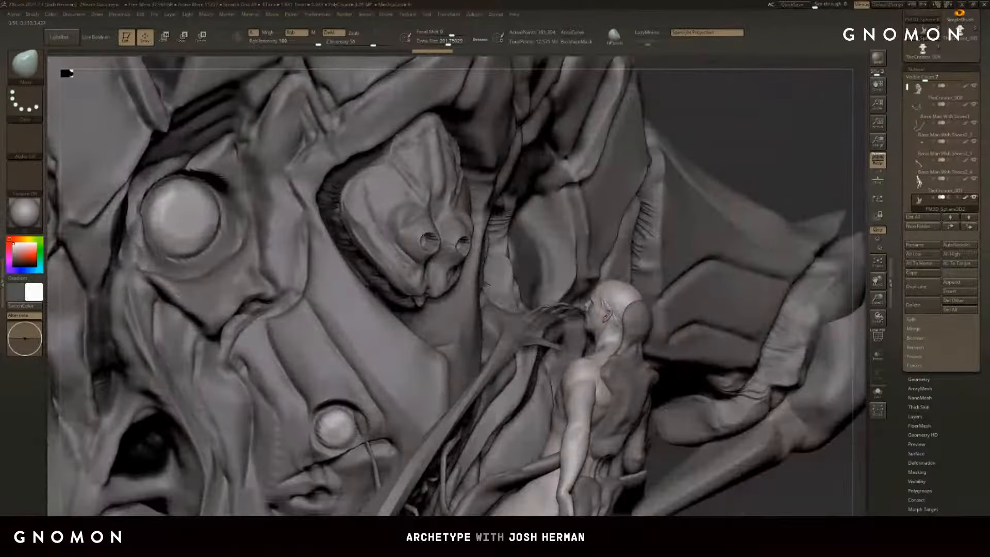
{"action": "right_click_drag", "start_coordinate": [769, 226], "coordinate": [793, 157], "text": "shift"}
{"action": "right_click_drag", "start_coordinate": [794, 157], "coordinate": [793, 129], "text": "ctrl"}
Step: Switch to the earlier unpainted TheCreator tool to compare it, and return to the painted version
{"action": "left_click_drag", "start_coordinate": [984, 154], "coordinate": [984, 264]}
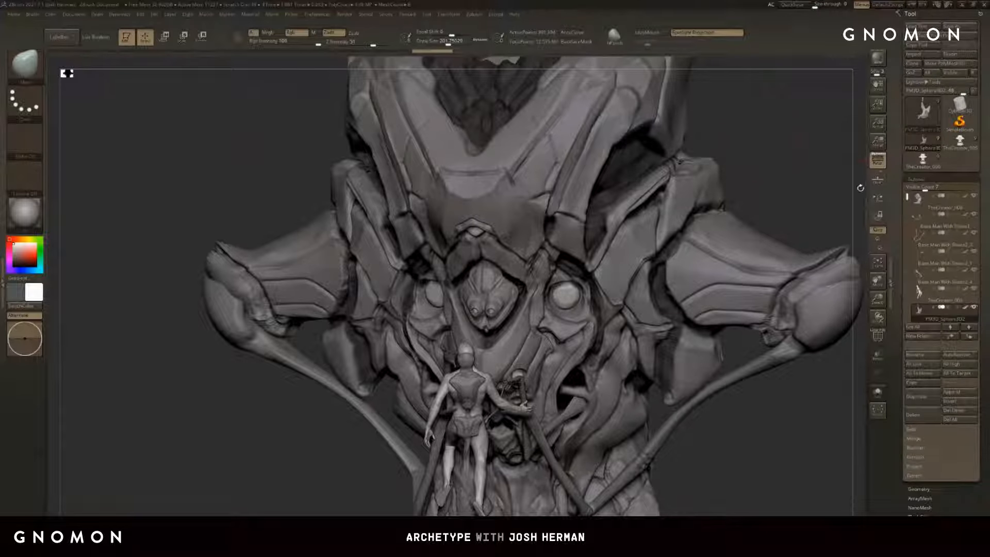
{"action": "key", "text": "v"}
{"action": "key", "text": "v"}
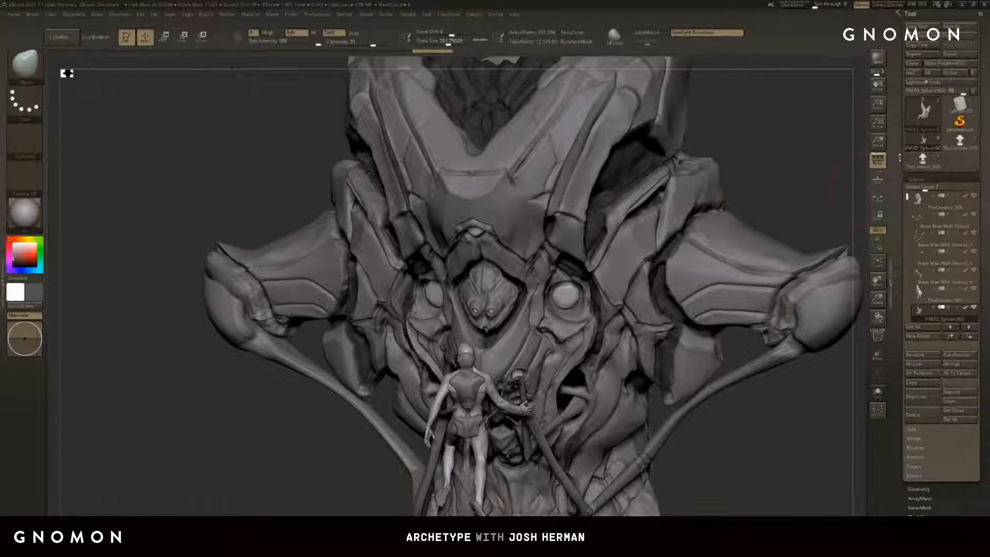
{"action": "left_click", "coordinate": [957, 144]}
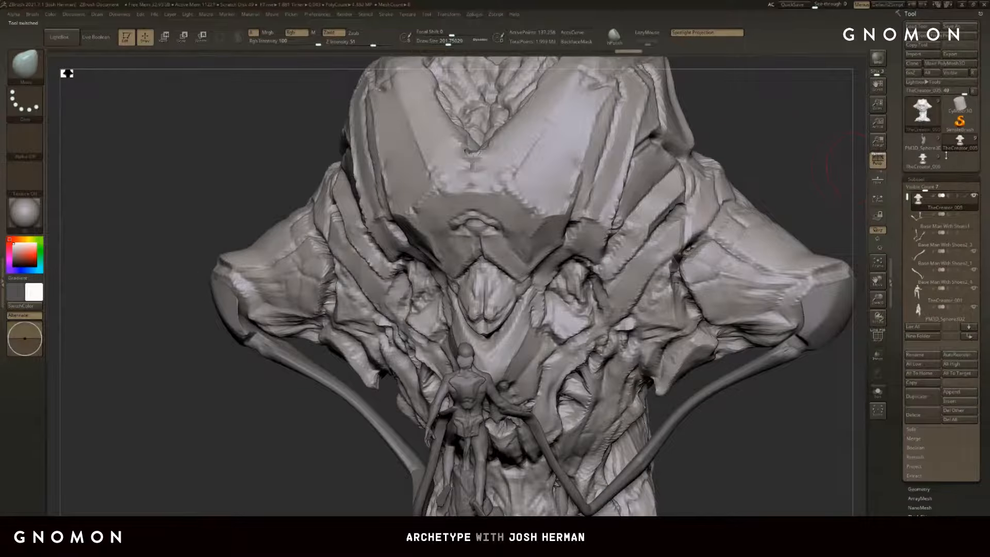
{"action": "left_click", "coordinate": [923, 143]}
{"action": "mouse_move", "coordinate": [788, 217]}
{"action": "left_mouse_down", "text": "alt"}
{"action": "mouse_move", "coordinate": [786, 154]}
{"action": "mouse_move", "coordinate": [742, 206]}
{"action": "left_mouse_up", "text": "alt"}
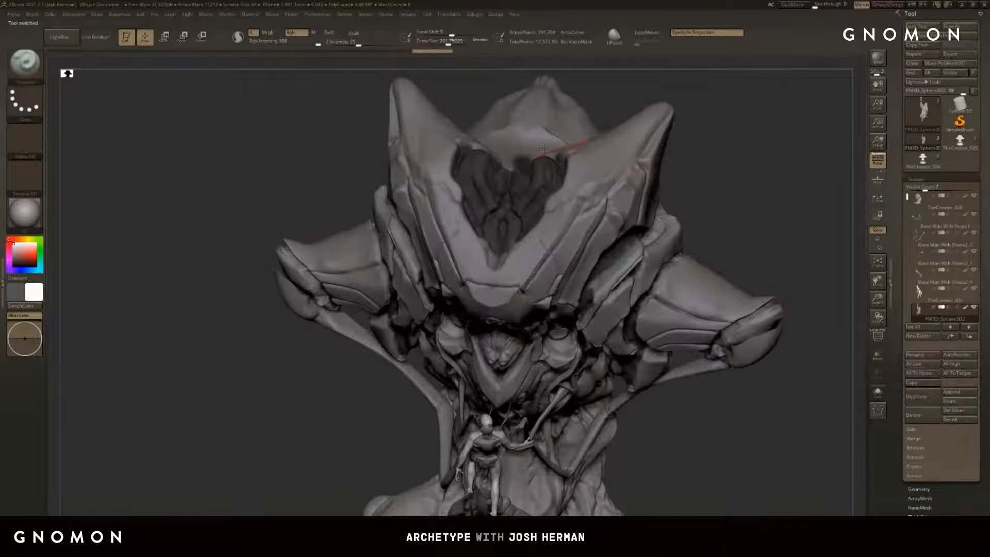
Step: Select the head TheCreator_008, swap to the dark colour, and paint the rear crest between the top horns dark
{"action": "left_click", "coordinate": [526, 186], "text": "alt"}
{"action": "key", "text": "v"}
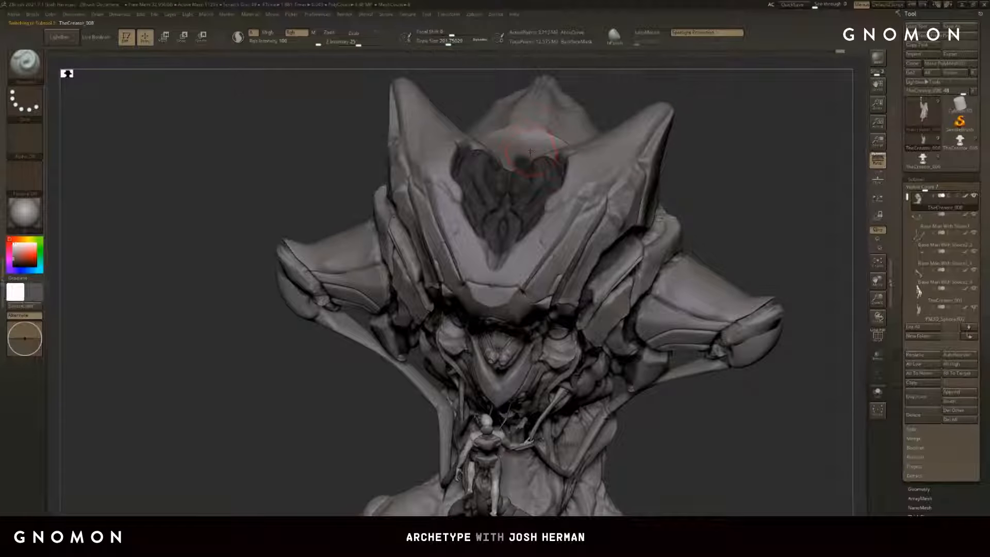
{"action": "mouse_move", "coordinate": [524, 184]}
{"action": "left_mouse_down"}
{"action": "mouse_move", "coordinate": [570, 126]}
{"action": "mouse_move", "coordinate": [549, 154]}
{"action": "left_mouse_up"}
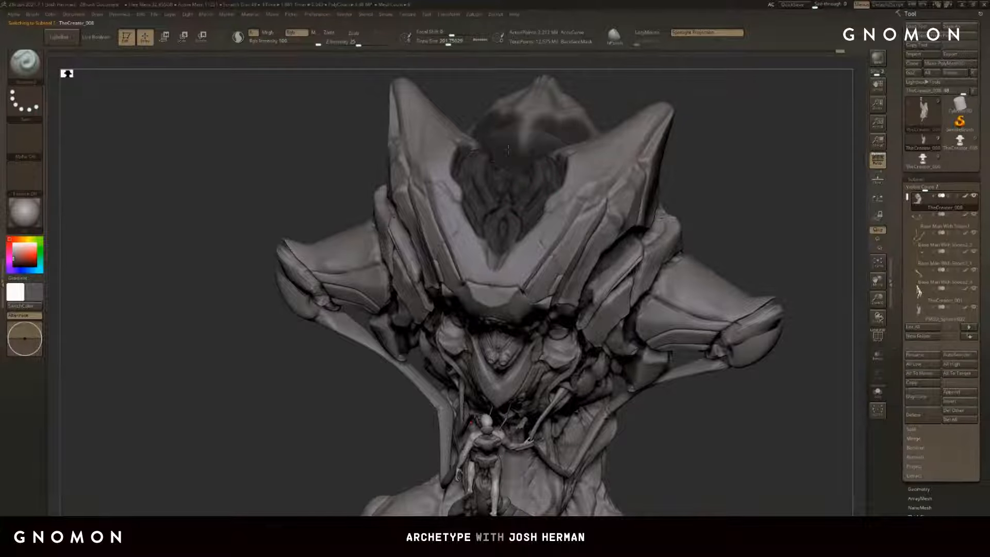
{"action": "left_click_drag", "start_coordinate": [651, 72], "coordinate": [651, 183]}
{"action": "mouse_move", "coordinate": [513, 254]}
{"action": "left_mouse_down"}
{"action": "mouse_move", "coordinate": [516, 273]}
{"action": "mouse_move", "coordinate": [458, 212]}
{"action": "mouse_move", "coordinate": [519, 142]}
{"action": "mouse_move", "coordinate": [521, 237]}
{"action": "left_mouse_up"}
{"action": "mouse_move", "coordinate": [642, 167]}
{"action": "left_mouse_down"}
{"action": "mouse_move", "coordinate": [701, 165]}
{"action": "mouse_move", "coordinate": [629, 220]}
{"action": "left_mouse_up"}
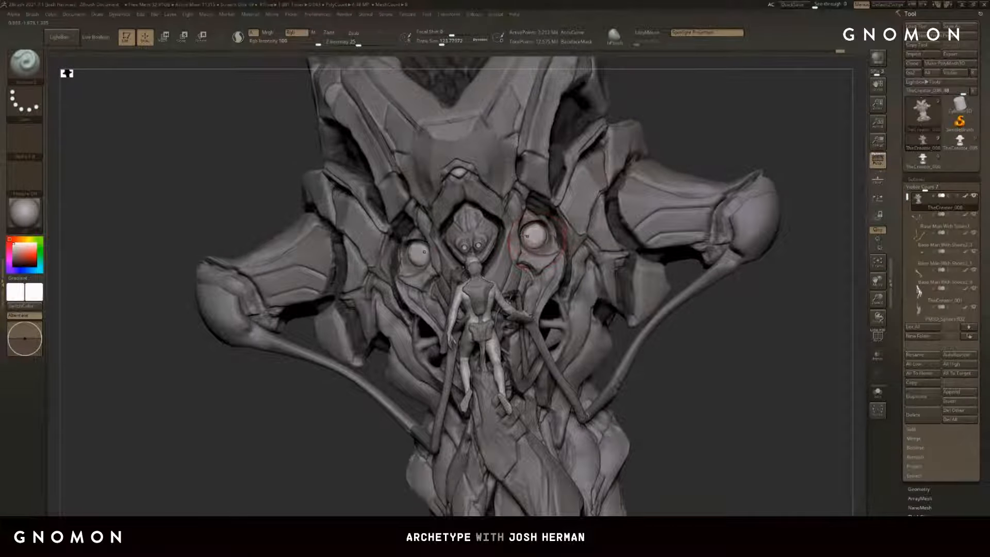
Step: Shrink the brush and paint white highlights on the head's eyes and the small face in the diamond-shaped recess
{"action": "left_click_drag", "start_coordinate": [665, 126], "coordinate": [569, 173], "text": "alt"}
{"action": "key", "text": "bracketleft"}
{"action": "left_click_drag", "start_coordinate": [502, 242], "coordinate": [501, 248]}
{"action": "left_click_drag", "start_coordinate": [648, 156], "coordinate": [613, 175]}
{"action": "left_click_drag", "start_coordinate": [312, 441], "coordinate": [268, 458]}
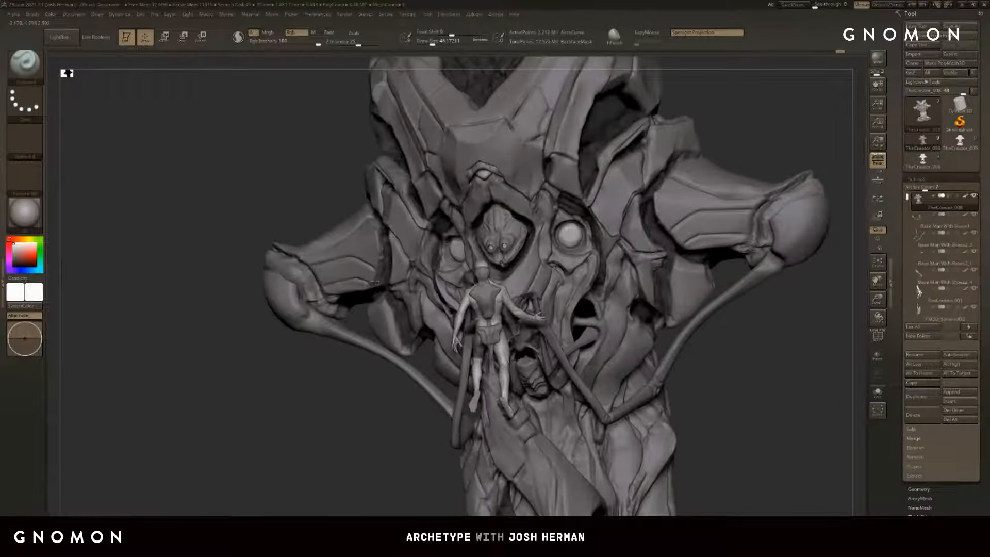
{"action": "left_click_drag", "start_coordinate": [268, 361], "coordinate": [360, 361]}
{"action": "key", "text": "s"}
{"action": "left_click_drag", "start_coordinate": [456, 257], "coordinate": [453, 257]}
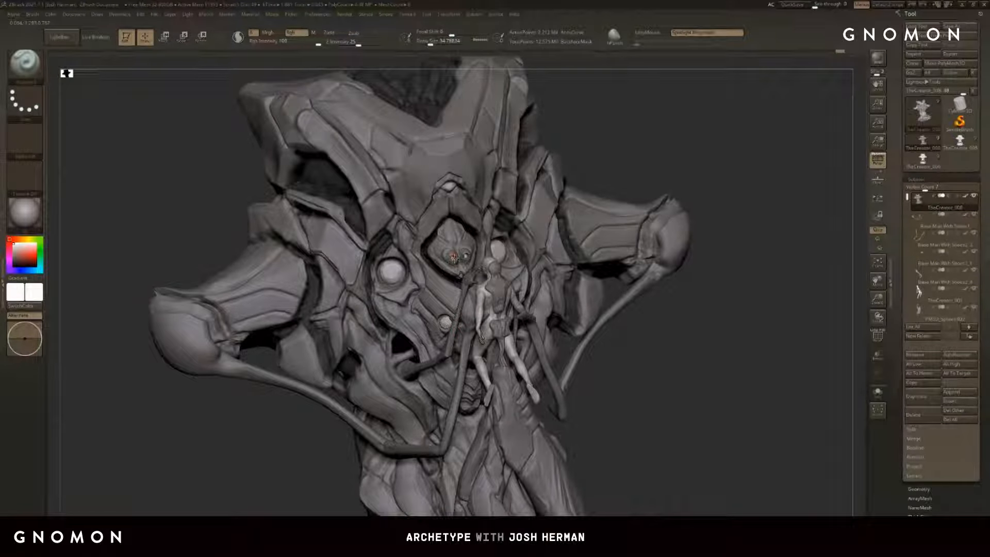
{"action": "left_click_drag", "start_coordinate": [612, 164], "coordinate": [696, 145]}
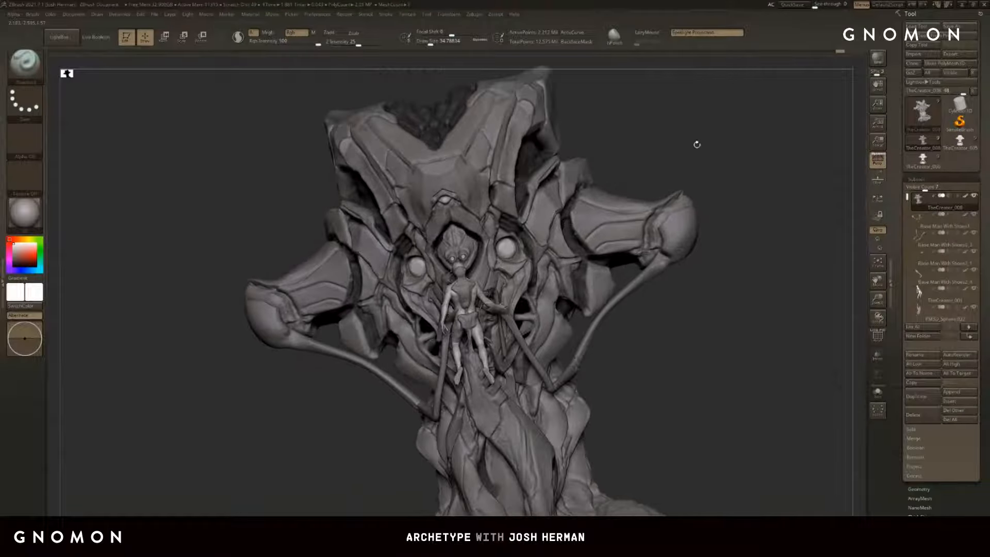
Step: Sample a colour from the head, isolate TheCreator_008, and reduce the brush size for detail painting
{"action": "key", "text": "c"}
{"action": "mouse_move", "coordinate": [582, 271]}
{"action": "right_mouse_down", "text": "alt"}
{"action": "mouse_move", "coordinate": [577, 225]}
{"action": "mouse_move", "coordinate": [577, 258]}
{"action": "right_mouse_up", "text": "alt"}
{"action": "left_click", "coordinate": [877, 392]}
{"action": "key", "text": "s"}
{"action": "left_click_drag", "start_coordinate": [508, 178], "coordinate": [504, 178]}
{"action": "left_click_drag", "start_coordinate": [505, 181], "coordinate": [534, 156]}
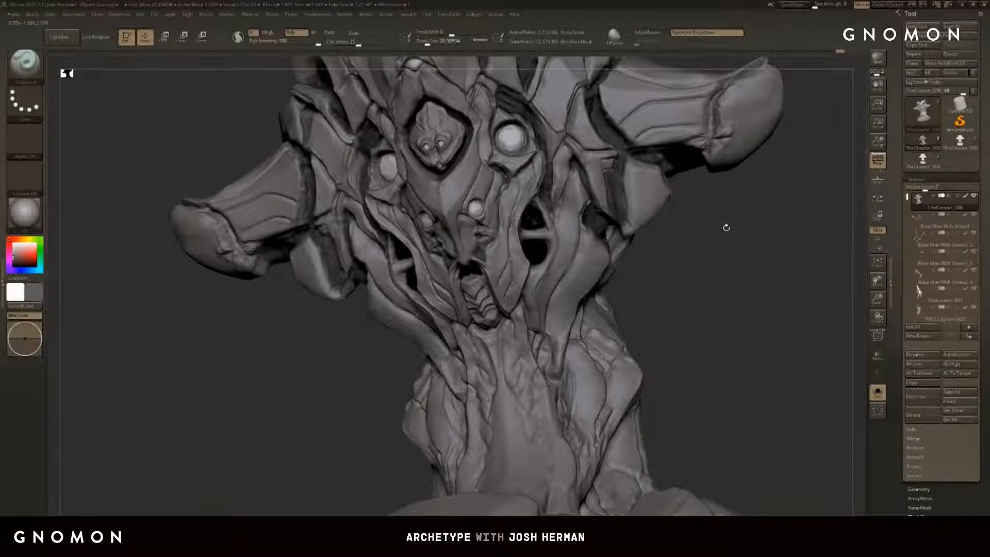
Step: Resize the brush and paint around the mouth opening and the ridged area below it
{"action": "left_click_drag", "start_coordinate": [725, 228], "coordinate": [620, 215]}
{"action": "key", "text": "s"}
{"action": "mouse_move", "coordinate": [444, 243]}
{"action": "left_mouse_down"}
{"action": "mouse_move", "coordinate": [437, 232]}
{"action": "mouse_move", "coordinate": [443, 257]}
{"action": "left_mouse_up"}
{"action": "left_click_drag", "start_coordinate": [672, 274], "coordinate": [688, 246], "text": "alt"}
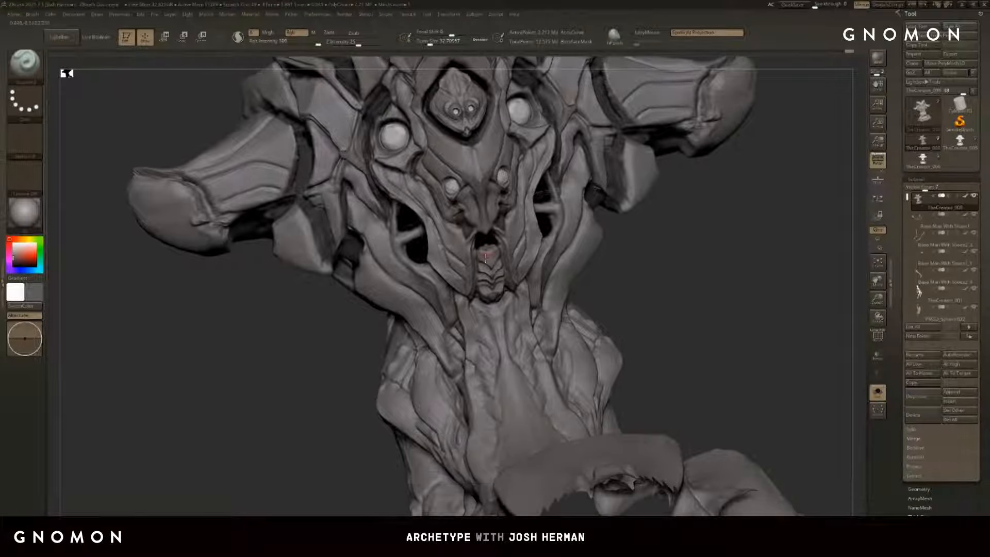
{"action": "left_click_drag", "start_coordinate": [442, 277], "coordinate": [432, 268]}
{"action": "mouse_move", "coordinate": [364, 341]}
{"action": "left_mouse_down"}
{"action": "mouse_move", "coordinate": [424, 277]}
{"action": "mouse_move", "coordinate": [442, 286]}
{"action": "mouse_move", "coordinate": [446, 306]}
{"action": "left_mouse_up"}
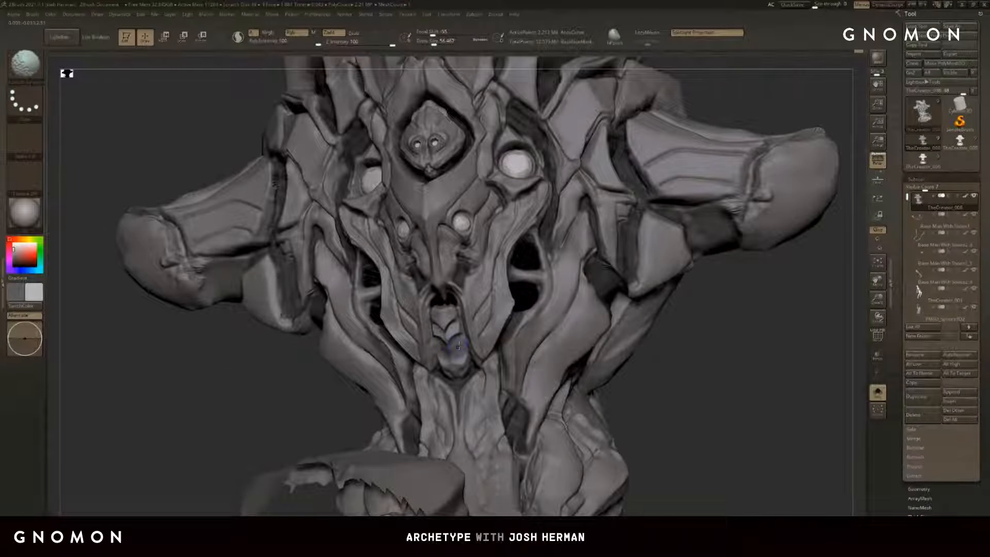
Step: Smooth the ridges below the mouth and reshape that area with the Move and clay brushes
{"action": "left_click_drag", "start_coordinate": [458, 351], "coordinate": [460, 332], "text": "shift"}
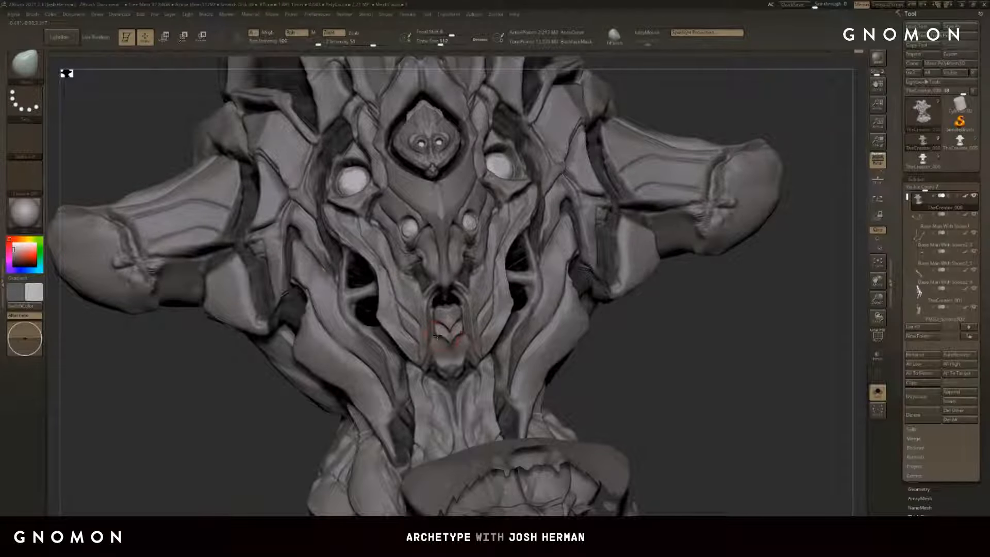
{"action": "key", "text": "bracketleft"}
{"action": "mouse_move", "coordinate": [448, 338]}
{"action": "left_mouse_down"}
{"action": "mouse_move", "coordinate": [443, 328]}
{"action": "mouse_move", "coordinate": [448, 346]}
{"action": "left_mouse_up"}
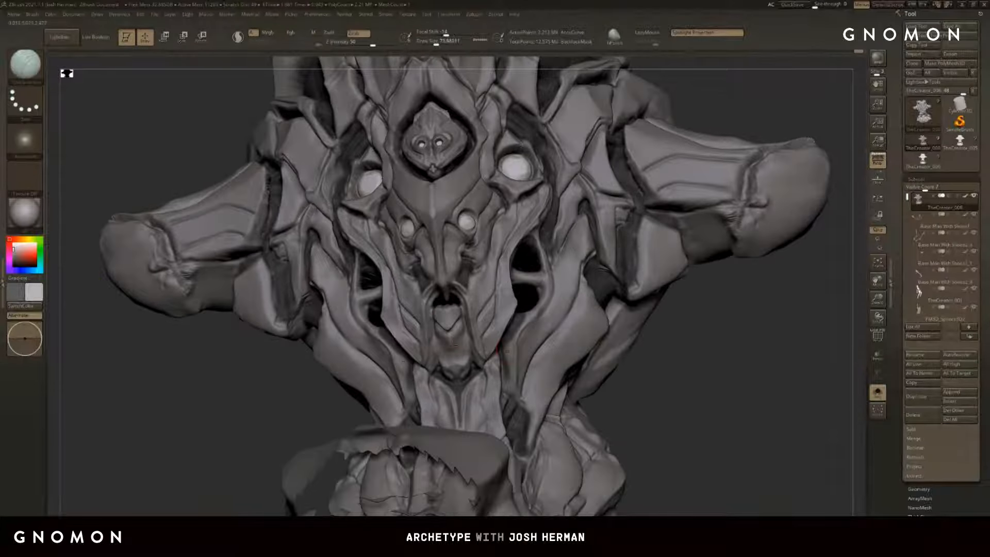
{"action": "mouse_move", "coordinate": [459, 338]}
{"action": "left_mouse_down"}
{"action": "mouse_move", "coordinate": [454, 354]}
{"action": "mouse_move", "coordinate": [463, 337]}
{"action": "left_mouse_up"}
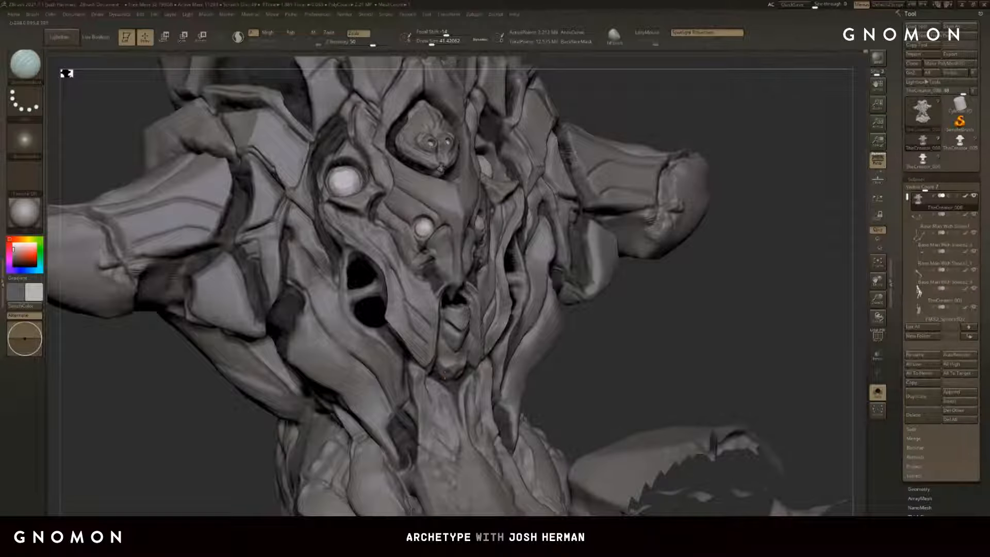
Step: Show all subtools again and select the figure's covering and stalk PM3D_Sphere3D2
{"action": "left_click", "coordinate": [877, 391]}
{"action": "left_click_drag", "start_coordinate": [732, 242], "coordinate": [749, 201]}
{"action": "mouse_move", "coordinate": [771, 315]}
{"action": "left_mouse_down", "text": "alt"}
{"action": "mouse_move", "coordinate": [773, 258]}
{"action": "mouse_move", "coordinate": [747, 310]}
{"action": "mouse_move", "coordinate": [752, 295]}
{"action": "left_mouse_up", "text": "alt"}
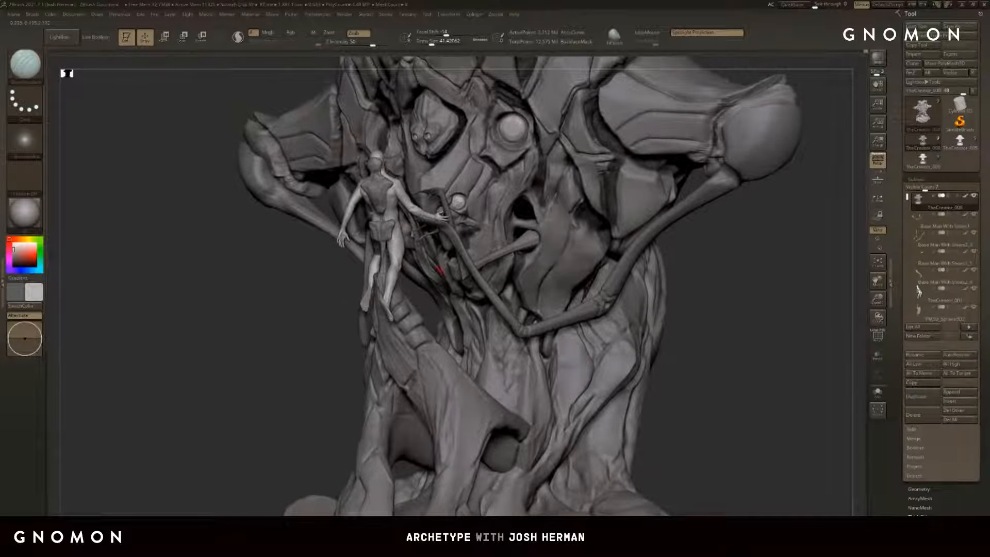
{"action": "left_click", "coordinate": [397, 322], "text": "alt"}
{"action": "left_click_drag", "start_coordinate": [245, 300], "coordinate": [302, 364], "text": "alt"}
Step: Toggle isolation of PM3D_Sphere3D2 to inspect the figure's covering, and resize the brush for it
{"action": "key", "text": "shift+s"}
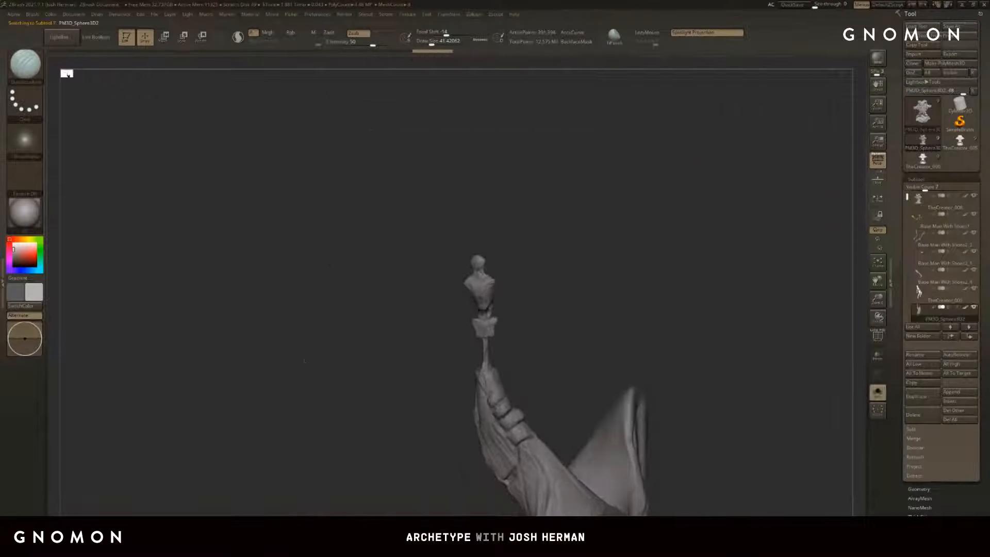
{"action": "key", "text": "shift+s"}
{"action": "key", "text": "shift+s"}
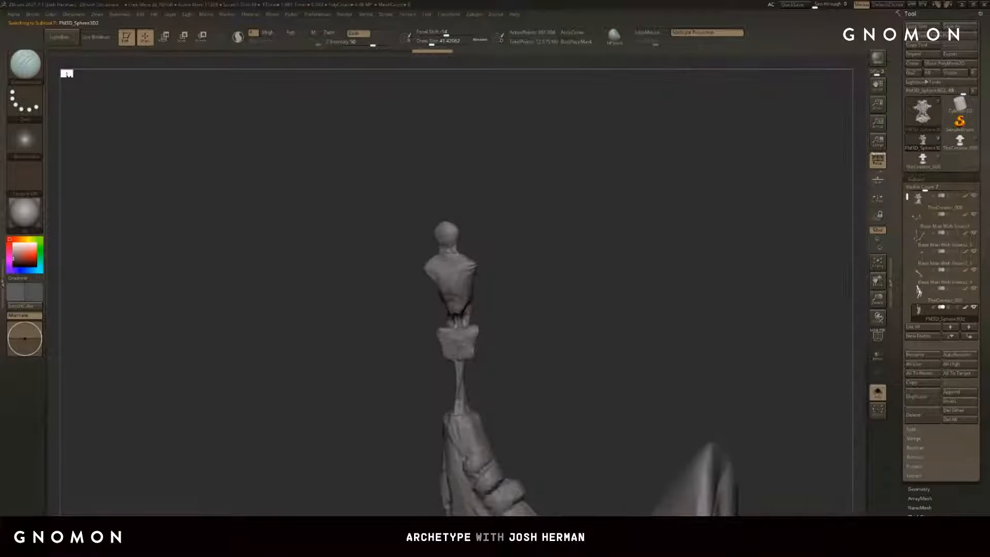
{"action": "left_click_drag", "start_coordinate": [315, 452], "coordinate": [322, 424], "text": "alt"}
{"action": "key", "text": "s"}
{"action": "left_click_drag", "start_coordinate": [468, 283], "coordinate": [472, 283]}
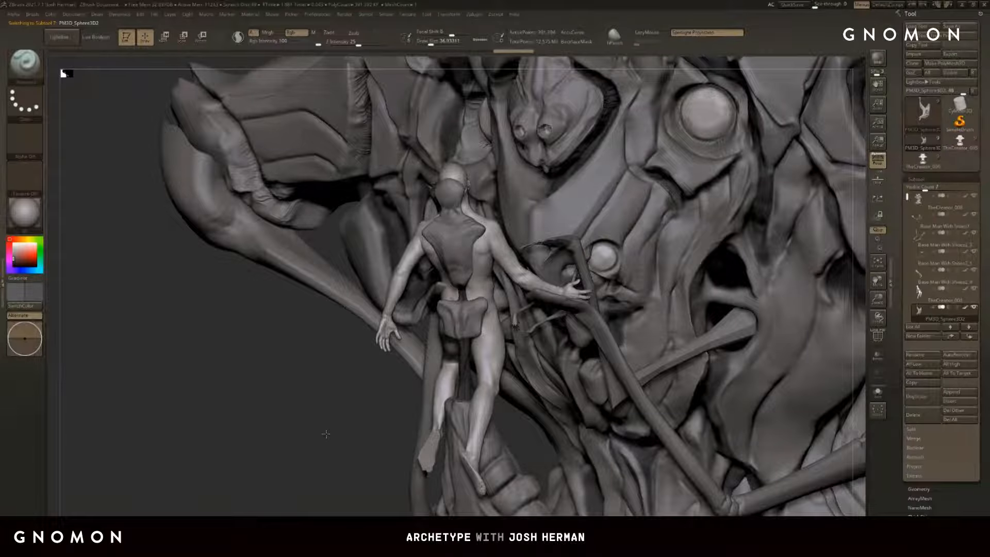
Step: Inspect the isolated stalk covering under the figure and select the lower stalk subtool PM3D_Sphere3D3
{"action": "mouse_move", "coordinate": [335, 438]}
{"action": "left_mouse_down"}
{"action": "mouse_move", "coordinate": [456, 227]}
{"action": "mouse_move", "coordinate": [478, 228]}
{"action": "mouse_move", "coordinate": [449, 231]}
{"action": "mouse_move", "coordinate": [477, 226]}
{"action": "left_mouse_up"}
{"action": "key", "text": "]"}
{"action": "left_click_drag", "start_coordinate": [239, 476], "coordinate": [258, 304], "text": "alt"}
{"action": "left_click_drag", "start_coordinate": [232, 375], "coordinate": [232, 330], "text": "alt"}
{"action": "key", "text": "shift+alt+s"}
{"action": "key", "text": "shift+alt+s"}
{"action": "left_click", "coordinate": [447, 377], "text": "alt"}
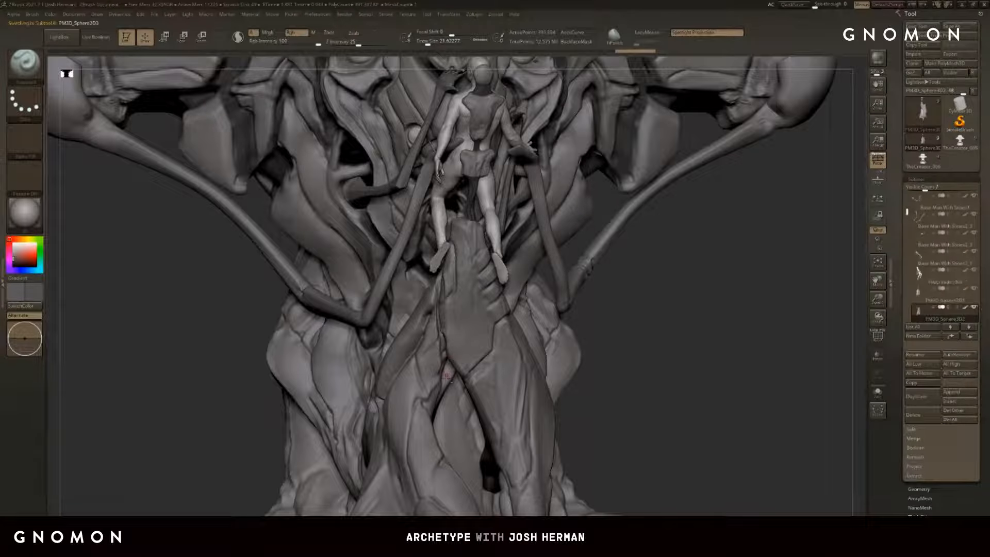
Step: Resize the brush and paint along the side branch of the stalk in PM3D_Sphere3D3
{"action": "key", "text": "shift+alt+s"}
{"action": "key", "text": "shift+alt+s"}
{"action": "left_click_drag", "start_coordinate": [733, 319], "coordinate": [805, 200], "text": "alt"}
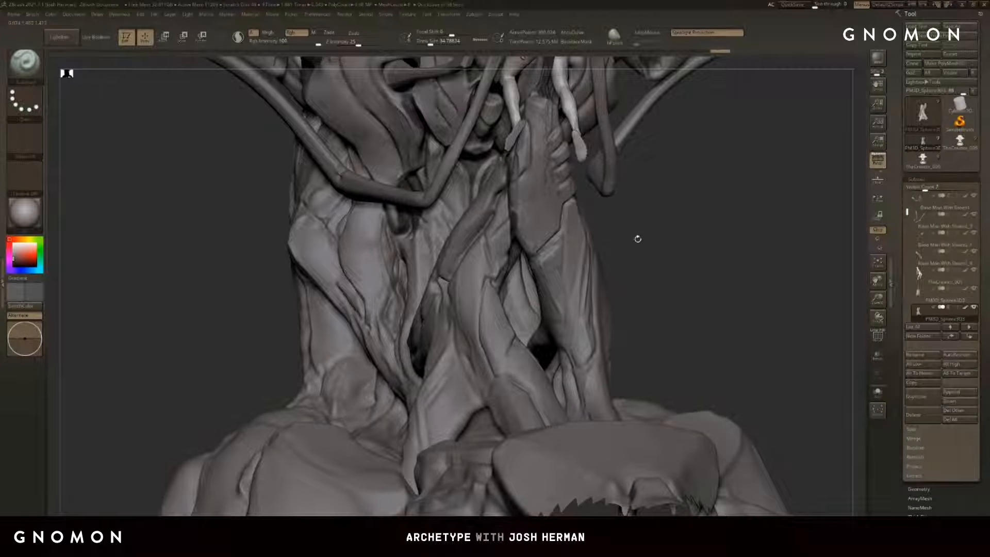
{"action": "left_click_drag", "start_coordinate": [636, 239], "coordinate": [674, 300], "text": "alt"}
{"action": "right_click_drag", "start_coordinate": [496, 301], "coordinate": [551, 300]}
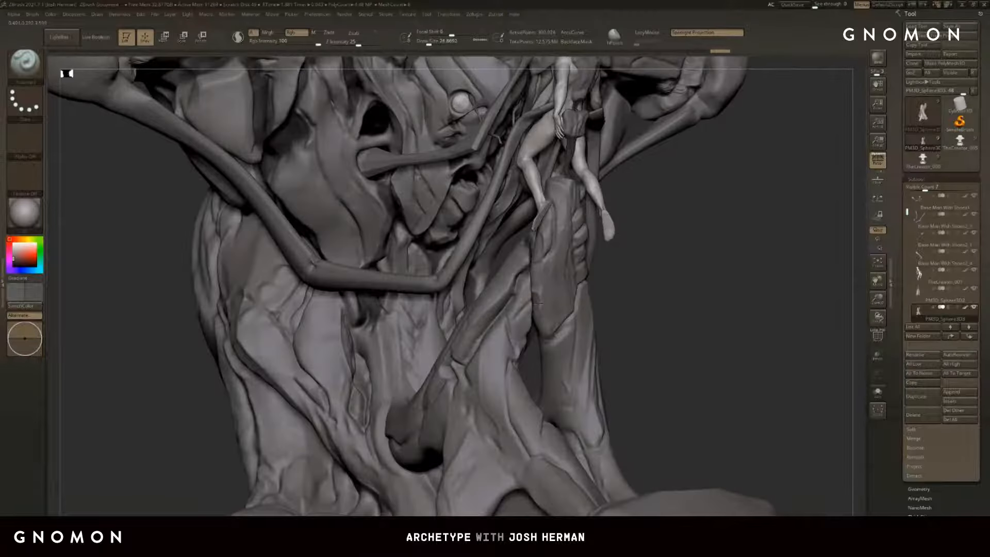
{"action": "key", "text": "s"}
{"action": "left_click_drag", "start_coordinate": [514, 283], "coordinate": [459, 371]}
{"action": "key", "text": "bracketright"}
{"action": "left_click_drag", "start_coordinate": [651, 314], "coordinate": [717, 314]}
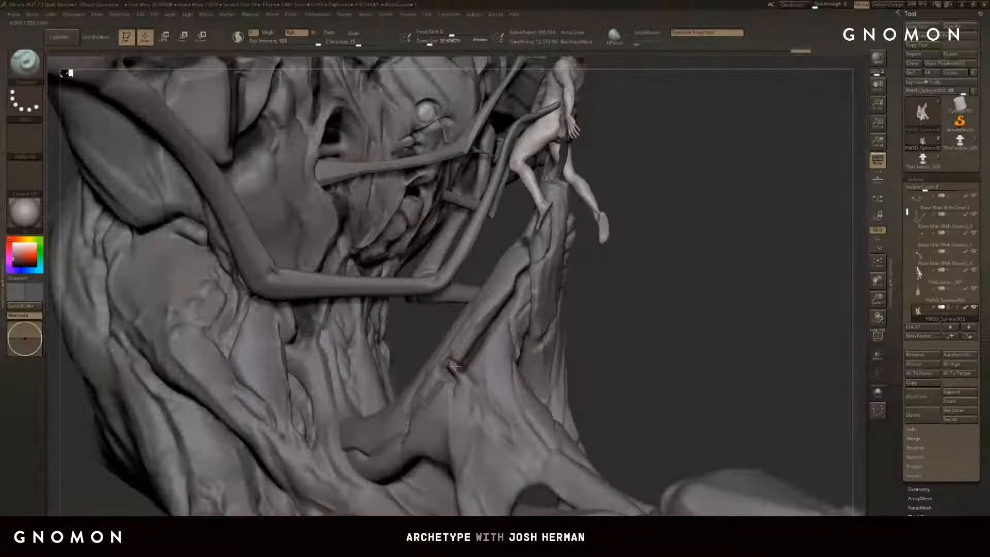
{"action": "mouse_move", "coordinate": [457, 371]}
{"action": "left_mouse_down"}
{"action": "mouse_move", "coordinate": [464, 386]}
{"action": "mouse_move", "coordinate": [453, 369]}
{"action": "left_mouse_up"}
Step: Paint the crevice where the stalk's side branch splits, and isolate PM3D_Sphere3D3 to paint its inner recess
{"action": "key", "text": "c"}
{"action": "key", "text": "v"}
{"action": "left_click_drag", "start_coordinate": [650, 319], "coordinate": [688, 319]}
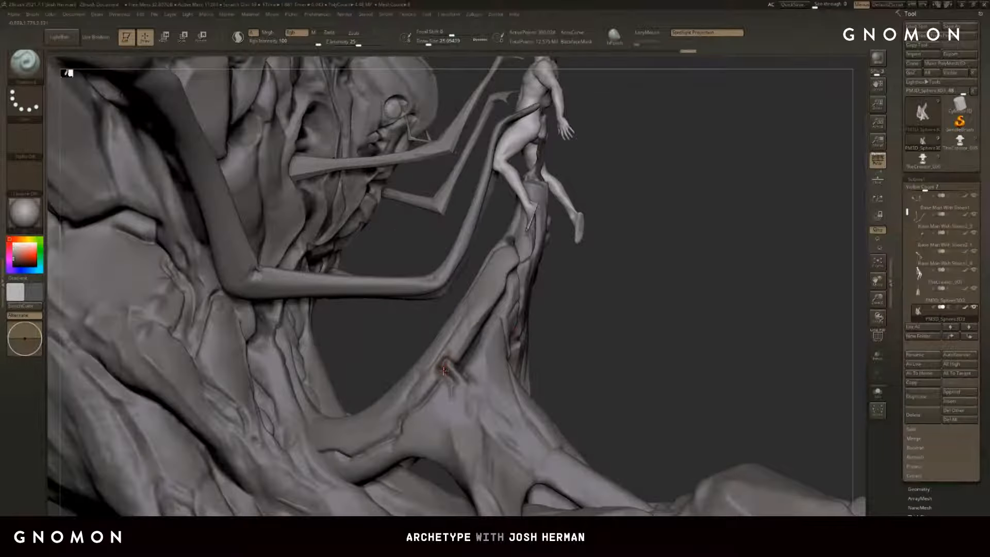
{"action": "left_click_drag", "start_coordinate": [444, 371], "coordinate": [448, 385]}
{"action": "left_click_drag", "start_coordinate": [789, 307], "coordinate": [658, 307]}
{"action": "left_click_drag", "start_coordinate": [721, 318], "coordinate": [510, 284]}
{"action": "left_click", "coordinate": [877, 391]}
{"action": "left_click_drag", "start_coordinate": [473, 335], "coordinate": [466, 410]}
{"action": "mouse_move", "coordinate": [490, 423]}
{"action": "left_mouse_down"}
{"action": "mouse_move", "coordinate": [546, 418]}
{"action": "mouse_move", "coordinate": [547, 443]}
{"action": "left_mouse_up"}
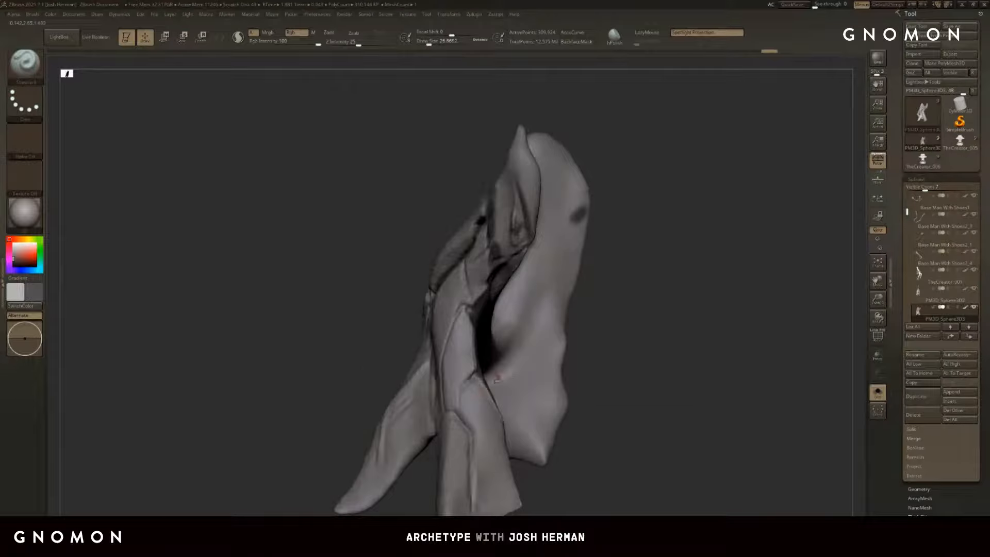
Step: Paint the seams along the narrow strands of the isolated stalk subtool from both sides
{"action": "left_click_drag", "start_coordinate": [470, 380], "coordinate": [464, 410]}
{"action": "key", "text": "v"}
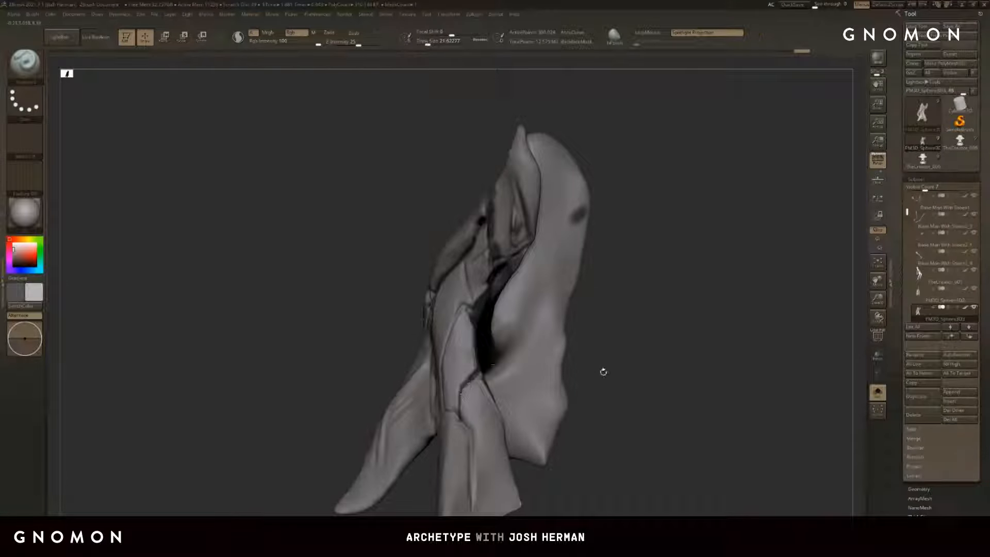
{"action": "left_click_drag", "start_coordinate": [604, 372], "coordinate": [476, 369]}
{"action": "mouse_move", "coordinate": [476, 368]}
{"action": "right_mouse_down"}
{"action": "mouse_move", "coordinate": [487, 400]}
{"action": "mouse_move", "coordinate": [452, 322]}
{"action": "right_mouse_up"}
{"action": "key", "text": "c"}
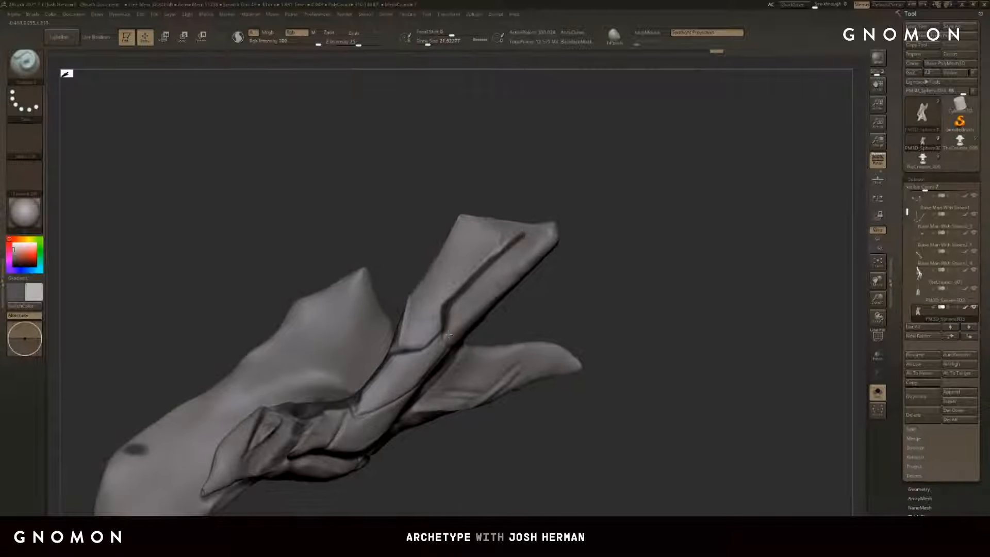
{"action": "left_click_drag", "start_coordinate": [447, 331], "coordinate": [452, 309]}
Step: Show all subtools, select PM3D_Sphere3D2, and sample a surface colour to paint the stalk's front
{"action": "left_click", "coordinate": [878, 392]}
{"action": "mouse_move", "coordinate": [743, 300]}
{"action": "left_mouse_down"}
{"action": "mouse_move", "coordinate": [773, 291]}
{"action": "mouse_move", "coordinate": [780, 222]}
{"action": "mouse_move", "coordinate": [804, 186]}
{"action": "mouse_move", "coordinate": [774, 241]}
{"action": "mouse_move", "coordinate": [706, 248]}
{"action": "mouse_move", "coordinate": [742, 227]}
{"action": "mouse_move", "coordinate": [662, 227]}
{"action": "mouse_move", "coordinate": [685, 246]}
{"action": "left_mouse_up"}
{"action": "left_click", "coordinate": [480, 281], "text": "alt"}
{"action": "key", "text": "c"}
{"action": "key", "text": "s"}
{"action": "left_click", "coordinate": [428, 276]}
Step: Paint and smooth the finger-like folds near the stalk's top, checking them with the subtool isolated
{"action": "key", "text": "alt+s"}
{"action": "left_click_drag", "start_coordinate": [438, 207], "coordinate": [459, 223]}
{"action": "left_click_drag", "start_coordinate": [587, 164], "coordinate": [555, 164]}
{"action": "key", "text": "alt+s"}
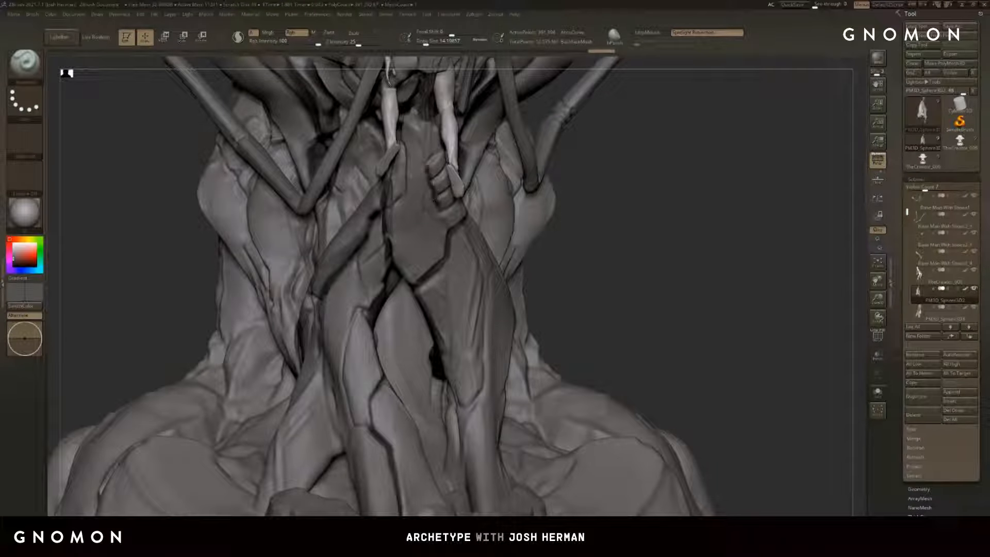
{"action": "left_click_drag", "start_coordinate": [435, 200], "coordinate": [432, 179], "text": "shift"}
{"action": "key", "text": "s"}
{"action": "key", "text": "alt+s"}
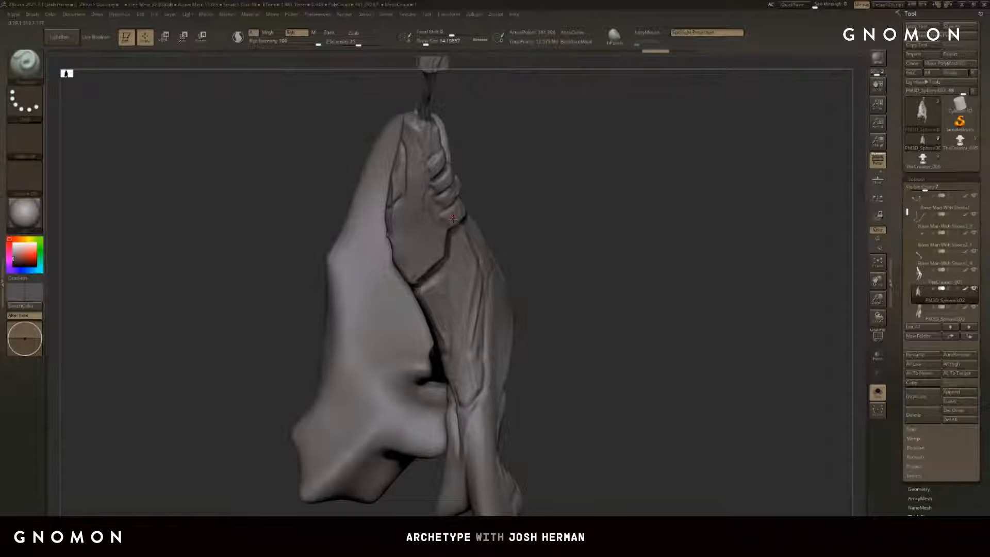
{"action": "key", "text": "alt+s"}
Step: Paint the seam running down the stalk's front panel beside the dark opening
{"action": "left_click_drag", "start_coordinate": [644, 258], "coordinate": [721, 258]}
{"action": "mouse_move", "coordinate": [440, 268]}
{"action": "left_mouse_down"}
{"action": "mouse_move", "coordinate": [432, 354]}
{"action": "mouse_move", "coordinate": [411, 358]}
{"action": "left_mouse_up"}
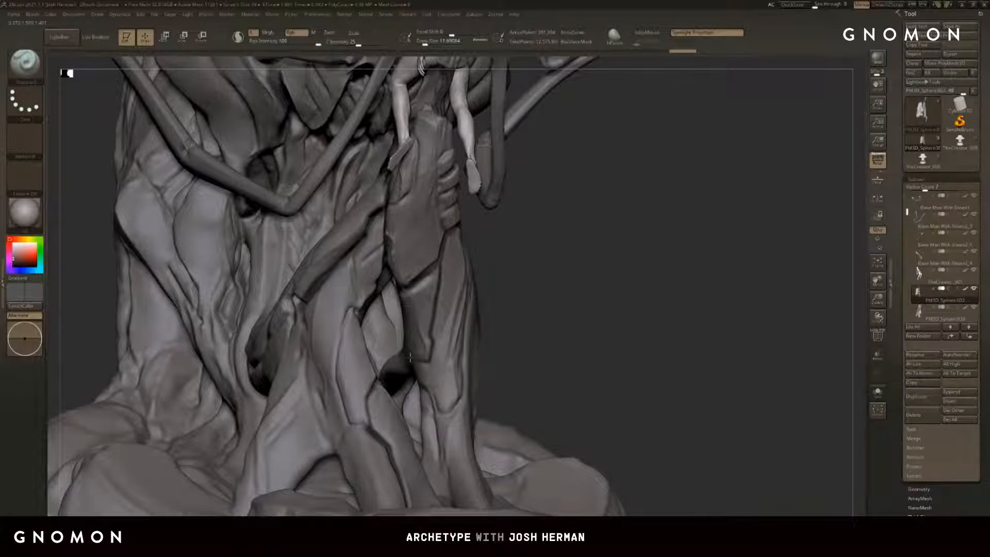
{"action": "mouse_move", "coordinate": [619, 288]}
{"action": "left_mouse_down"}
{"action": "mouse_move", "coordinate": [654, 281]}
{"action": "mouse_move", "coordinate": [606, 264]}
{"action": "mouse_move", "coordinate": [517, 260]}
{"action": "left_mouse_up"}
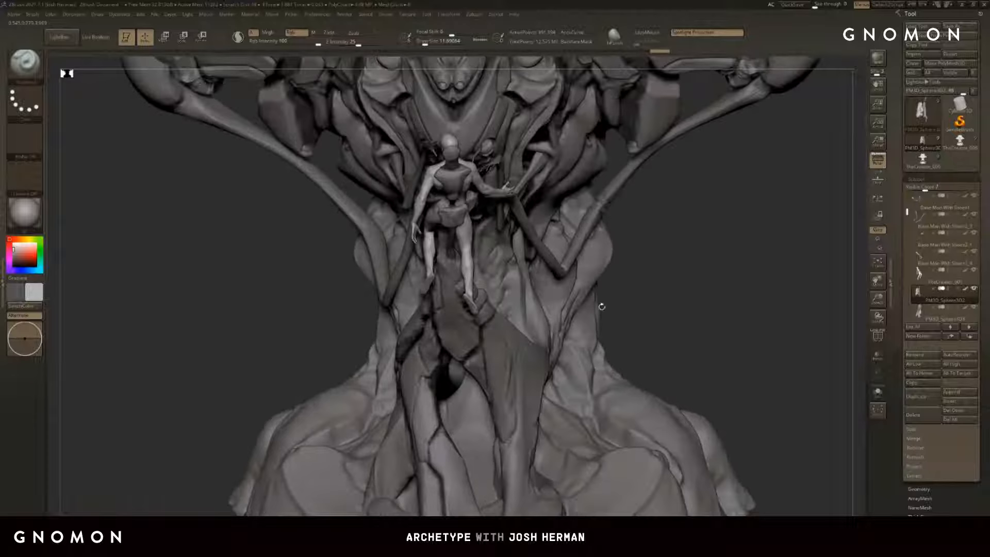
{"action": "mouse_move", "coordinate": [601, 306]}
{"action": "left_mouse_down"}
{"action": "mouse_move", "coordinate": [663, 273]}
{"action": "mouse_move", "coordinate": [647, 245]}
{"action": "left_mouse_up"}
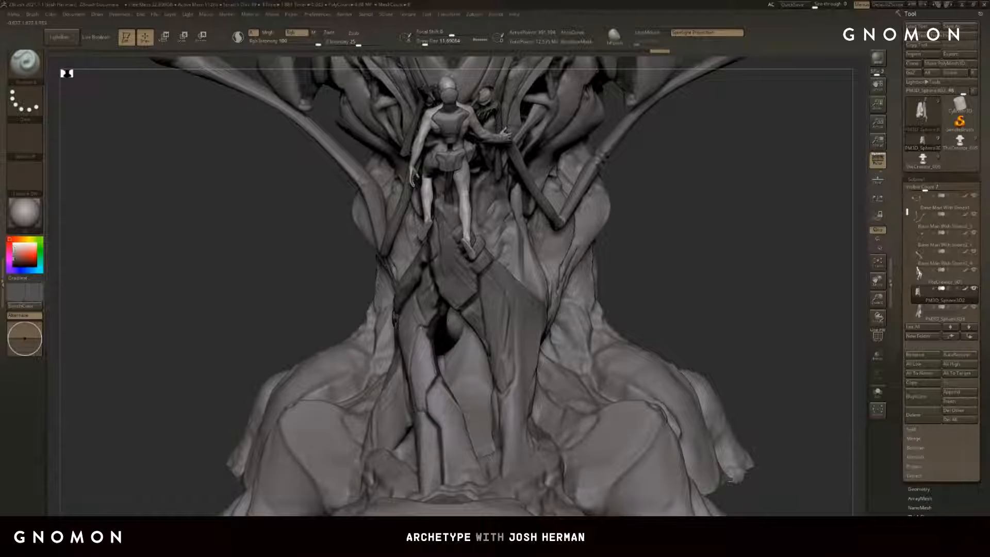
Step: Resize the brush and paint the stalk's broad front panel and its lower branch
{"action": "key", "text": "s"}
{"action": "left_click_drag", "start_coordinate": [509, 337], "coordinate": [515, 337]}
{"action": "key", "text": "s"}
{"action": "left_click_drag", "start_coordinate": [513, 302], "coordinate": [509, 302]}
{"action": "mouse_move", "coordinate": [645, 309]}
{"action": "left_mouse_down"}
{"action": "mouse_move", "coordinate": [609, 360]}
{"action": "mouse_move", "coordinate": [497, 433]}
{"action": "left_mouse_up"}
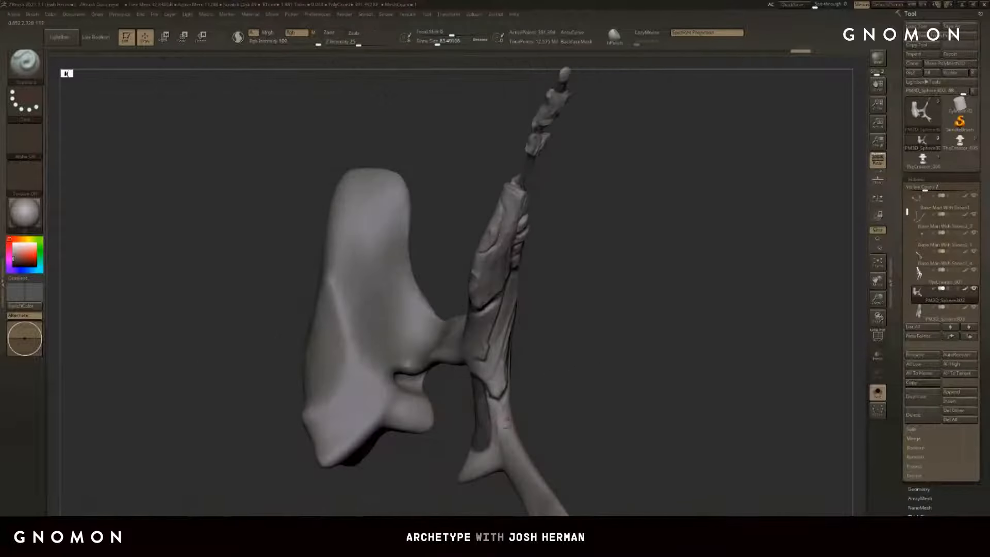
{"action": "mouse_move", "coordinate": [460, 473]}
{"action": "left_mouse_down"}
{"action": "mouse_move", "coordinate": [490, 413]}
{"action": "mouse_move", "coordinate": [471, 412]}
{"action": "mouse_move", "coordinate": [479, 382]}
{"action": "mouse_move", "coordinate": [495, 455]}
{"action": "left_mouse_up"}
Step: Select PM3D_Sphere3D3, paint the arched branches at the stalk's base, and reduce the brush size
{"action": "key", "text": "Down"}
{"action": "left_click_drag", "start_coordinate": [722, 309], "coordinate": [619, 309]}
{"action": "mouse_move", "coordinate": [544, 324]}
{"action": "left_mouse_down"}
{"action": "mouse_move", "coordinate": [548, 355]}
{"action": "mouse_move", "coordinate": [551, 289]}
{"action": "mouse_move", "coordinate": [542, 302]}
{"action": "mouse_move", "coordinate": [555, 288]}
{"action": "mouse_move", "coordinate": [572, 320]}
{"action": "mouse_move", "coordinate": [593, 273]}
{"action": "mouse_move", "coordinate": [557, 336]}
{"action": "left_mouse_up"}
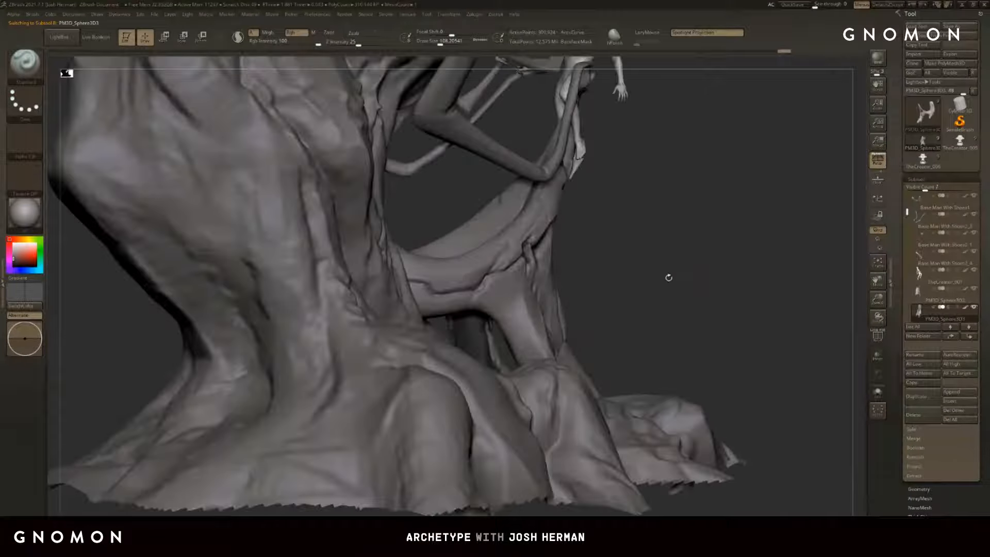
{"action": "left_click_drag", "start_coordinate": [665, 276], "coordinate": [554, 287]}
{"action": "left_click_drag", "start_coordinate": [474, 317], "coordinate": [499, 357]}
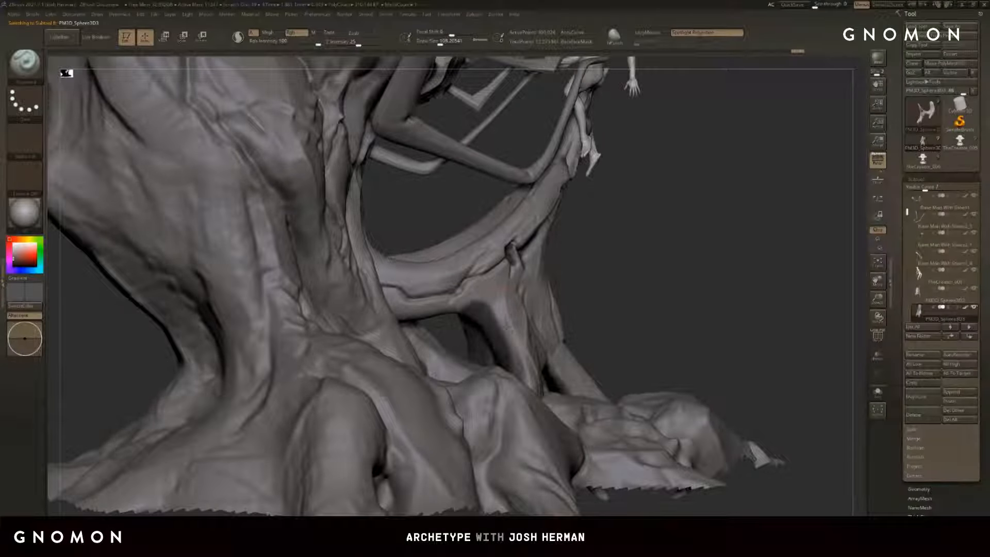
{"action": "key", "text": "alt+s"}
{"action": "mouse_move", "coordinate": [478, 319]}
{"action": "left_mouse_down"}
{"action": "mouse_move", "coordinate": [490, 315]}
{"action": "mouse_move", "coordinate": [484, 296]}
{"action": "mouse_move", "coordinate": [485, 304]}
{"action": "mouse_move", "coordinate": [731, 280]}
{"action": "mouse_move", "coordinate": [753, 260]}
{"action": "left_mouse_up"}
{"action": "key", "text": "bracketleft"}
{"action": "key", "text": "bracketleft"}
{"action": "key", "text": "alt+s"}
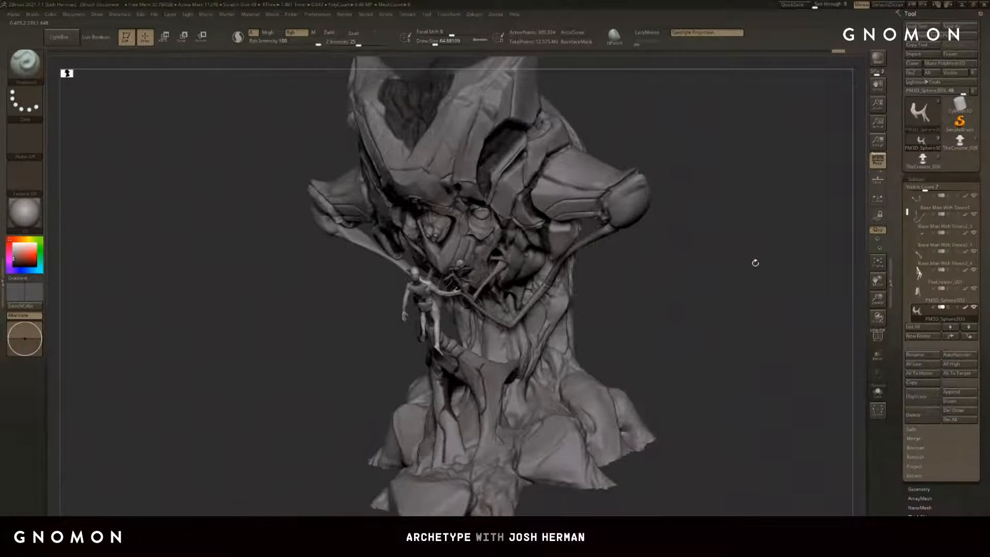
Step: Sample a surface colour, select the head subtool TheCreator_008, and enlarge the Move brush for reshaping it
{"action": "key", "text": "c"}
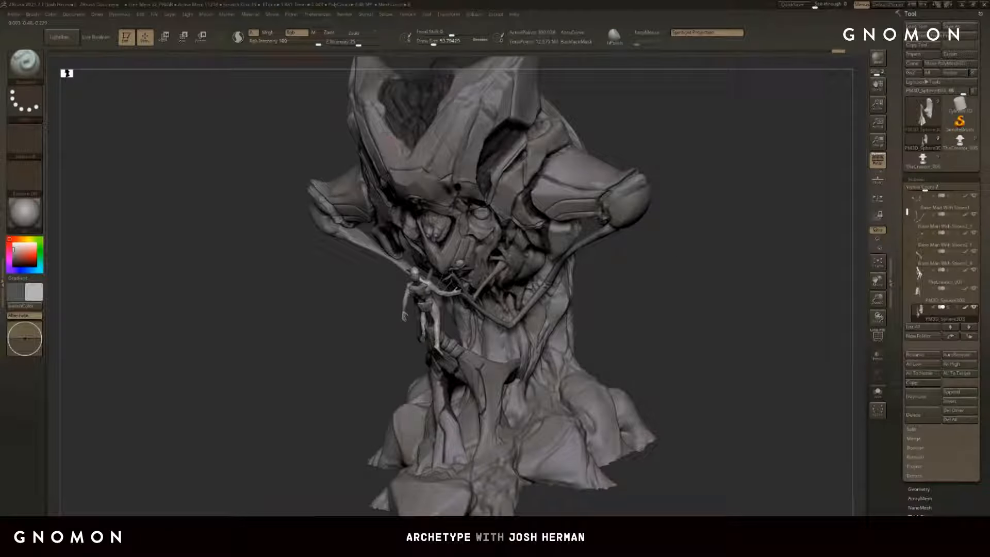
{"action": "left_click_drag", "start_coordinate": [722, 217], "coordinate": [755, 266], "text": "alt"}
{"action": "left_click", "coordinate": [423, 179], "text": "alt"}
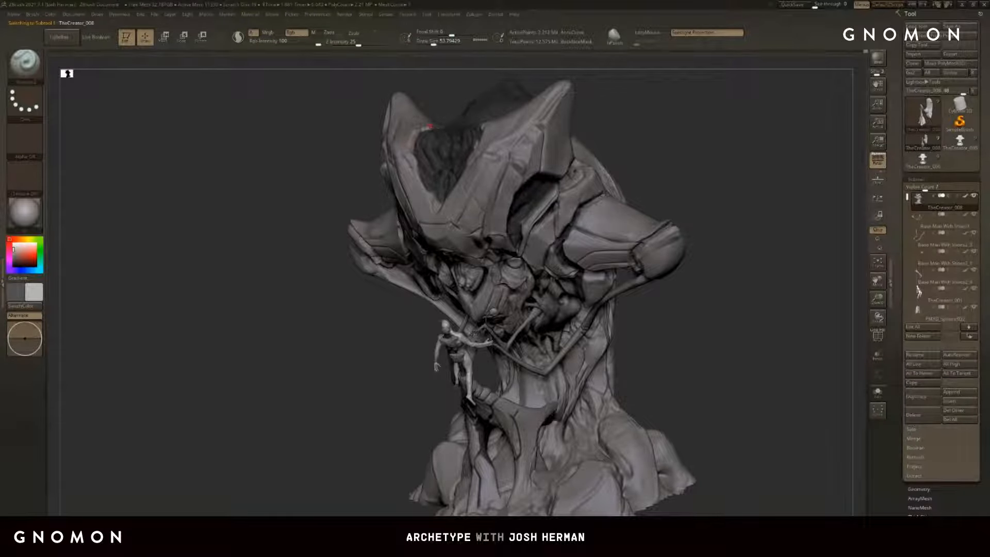
{"action": "left_click_drag", "start_coordinate": [716, 230], "coordinate": [753, 261], "text": "shift"}
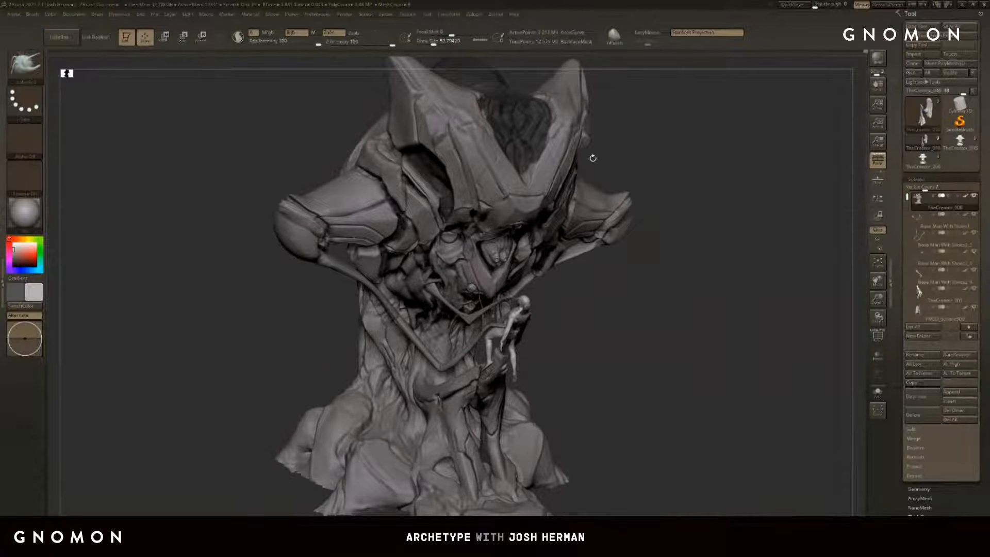
{"action": "key", "text": "s"}
{"action": "left_click_drag", "start_coordinate": [588, 158], "coordinate": [606, 158]}
{"action": "mouse_move", "coordinate": [302, 155]}
{"action": "left_mouse_down", "text": "alt"}
{"action": "mouse_move", "coordinate": [319, 190]}
{"action": "mouse_move", "coordinate": [327, 180]}
{"action": "mouse_move", "coordinate": [320, 187]}
{"action": "left_mouse_up", "text": "alt"}
Step: Undo the last four edits and pull the points on the sides of the head outward with the Move brush
{"action": "key", "text": "ctrl+z"}
{"action": "key", "text": "ctrl+z"}
{"action": "key", "text": "ctrl+z"}
{"action": "key", "text": "ctrl+z"}
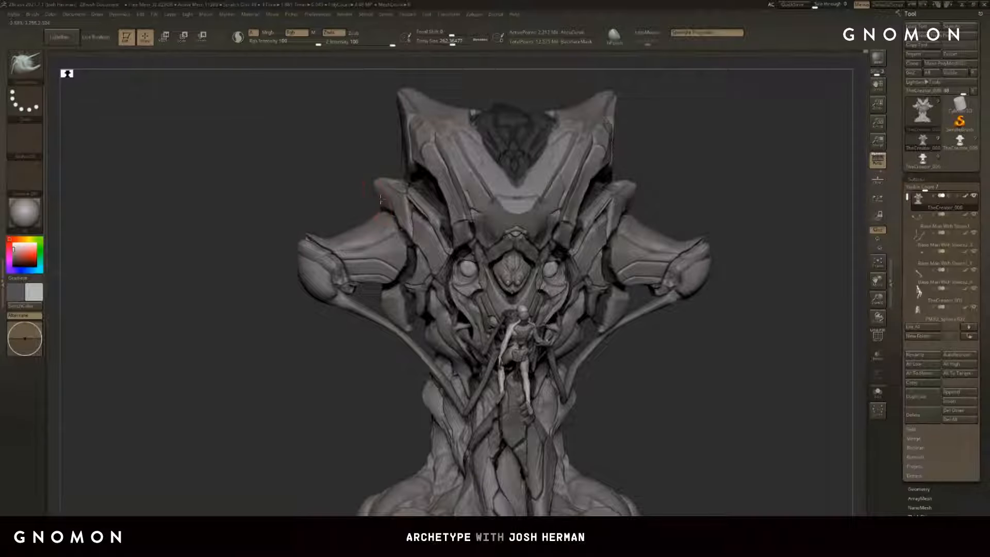
{"action": "left_click_drag", "start_coordinate": [394, 180], "coordinate": [343, 177]}
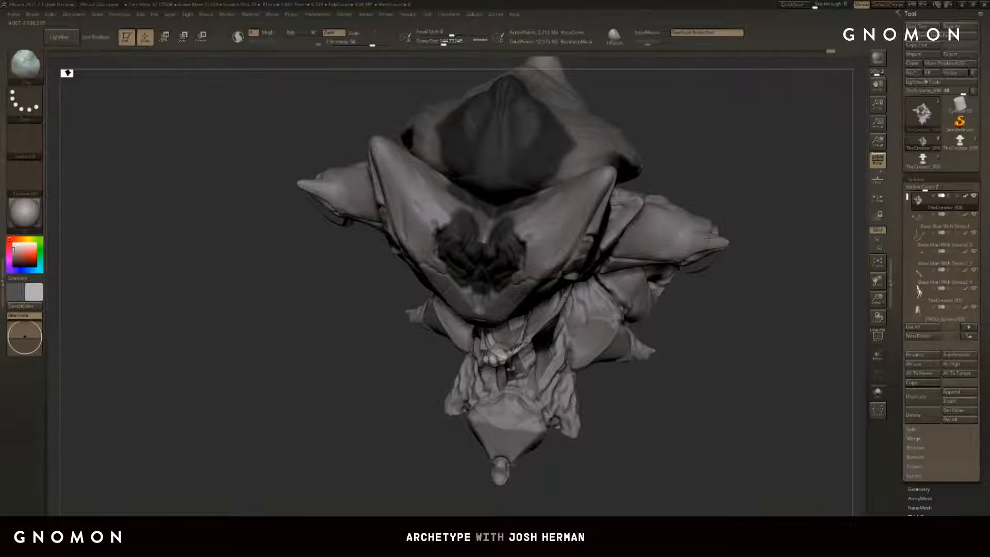
Step: Smooth the pointed tips of the side horns and flatten their surfaces with the hPolish brush
{"action": "mouse_move", "coordinate": [746, 223]}
{"action": "left_mouse_down", "text": "shift"}
{"action": "mouse_move", "coordinate": [733, 205]}
{"action": "mouse_move", "coordinate": [753, 234]}
{"action": "mouse_move", "coordinate": [740, 225]}
{"action": "left_mouse_up", "text": "shift"}
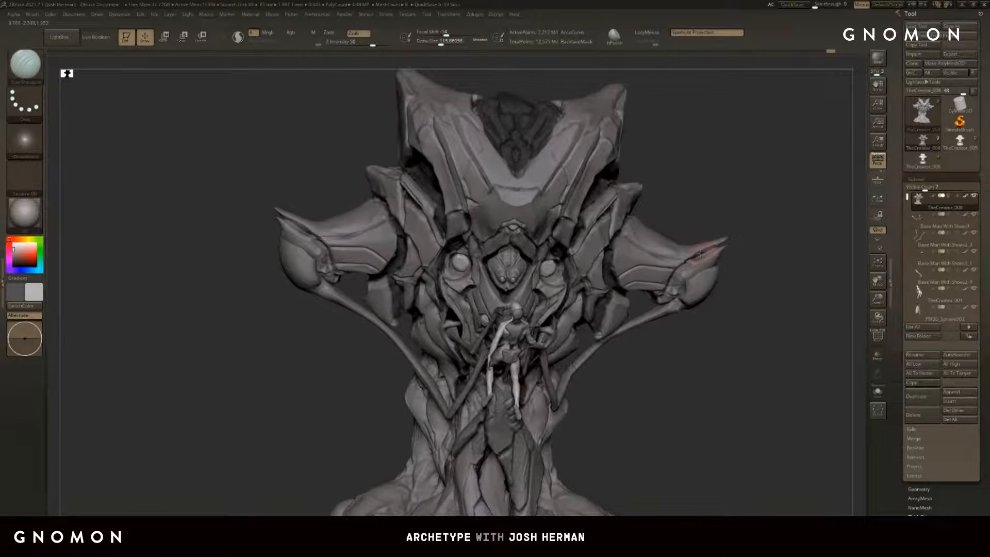
{"action": "key", "text": "shift"}
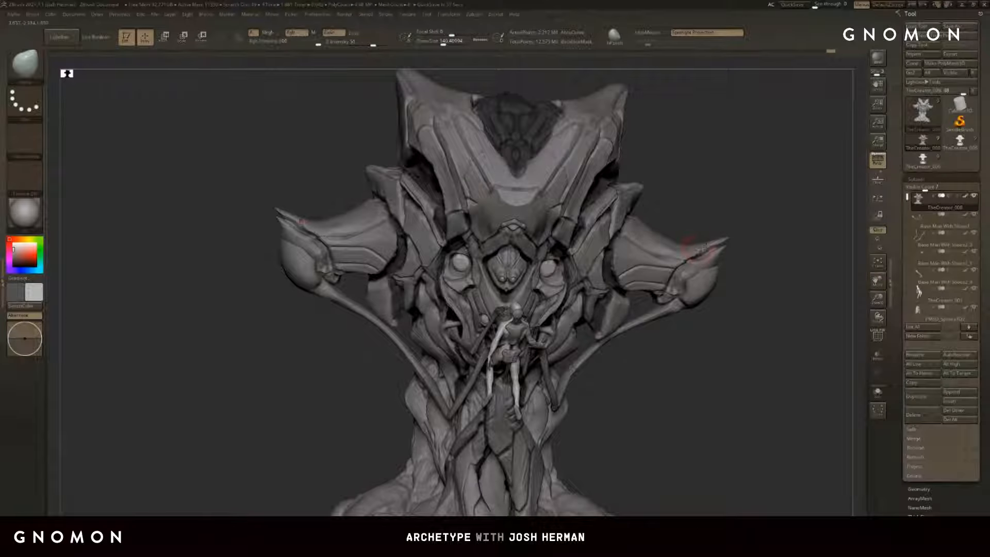
{"action": "mouse_move", "coordinate": [732, 253]}
{"action": "left_mouse_down", "text": "shift"}
{"action": "mouse_move", "coordinate": [735, 263]}
{"action": "mouse_move", "coordinate": [691, 273]}
{"action": "left_mouse_up", "text": "shift"}
{"action": "key", "text": "b"}
{"action": "key", "text": "h"}
{"action": "key", "text": "p"}
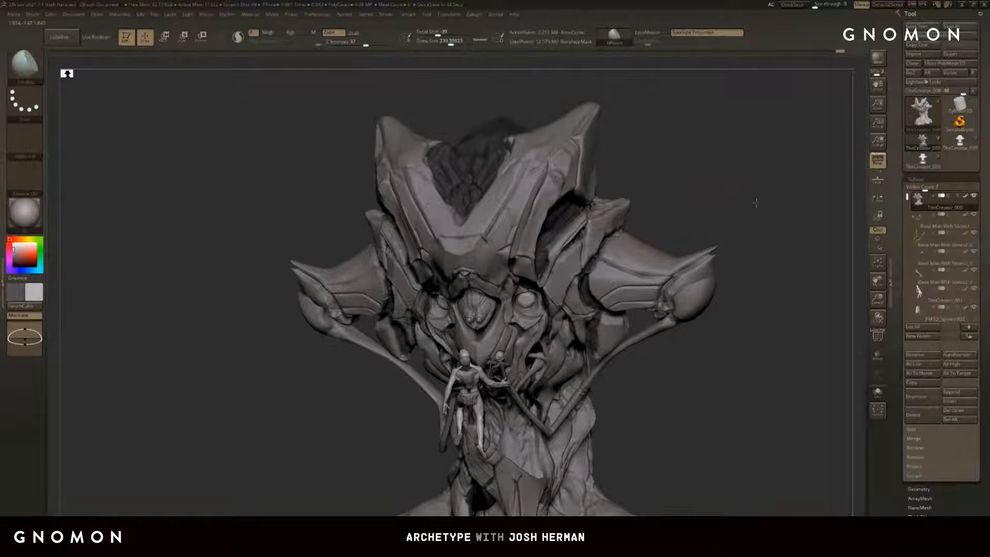
{"action": "mouse_move", "coordinate": [755, 203]}
{"action": "left_mouse_down"}
{"action": "mouse_move", "coordinate": [759, 161]}
{"action": "mouse_move", "coordinate": [742, 162]}
{"action": "left_mouse_up"}
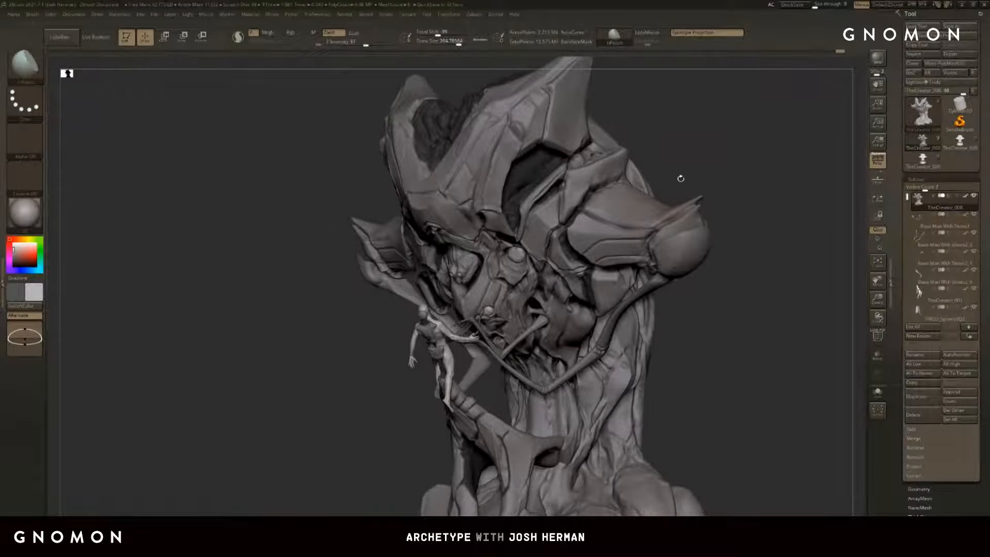
{"action": "mouse_move", "coordinate": [680, 178]}
{"action": "left_mouse_down"}
{"action": "mouse_move", "coordinate": [684, 187]}
{"action": "mouse_move", "coordinate": [670, 195]}
{"action": "mouse_move", "coordinate": [670, 184]}
{"action": "mouse_move", "coordinate": [649, 213]}
{"action": "mouse_move", "coordinate": [664, 208]}
{"action": "left_mouse_up"}
Step: Resize the DamStandard brush and carve creases into the underside of the side horns
{"action": "key", "text": "b"}
{"action": "key", "text": "d"}
{"action": "key", "text": "s"}
{"action": "key", "text": "s"}
{"action": "key", "text": "s"}
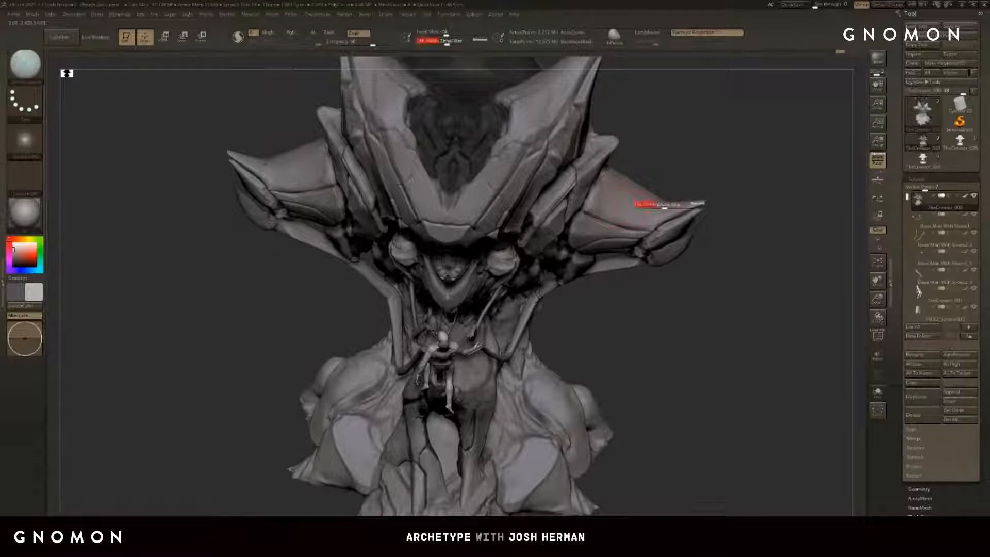
{"action": "left_click_drag", "start_coordinate": [634, 302], "coordinate": [639, 256]}
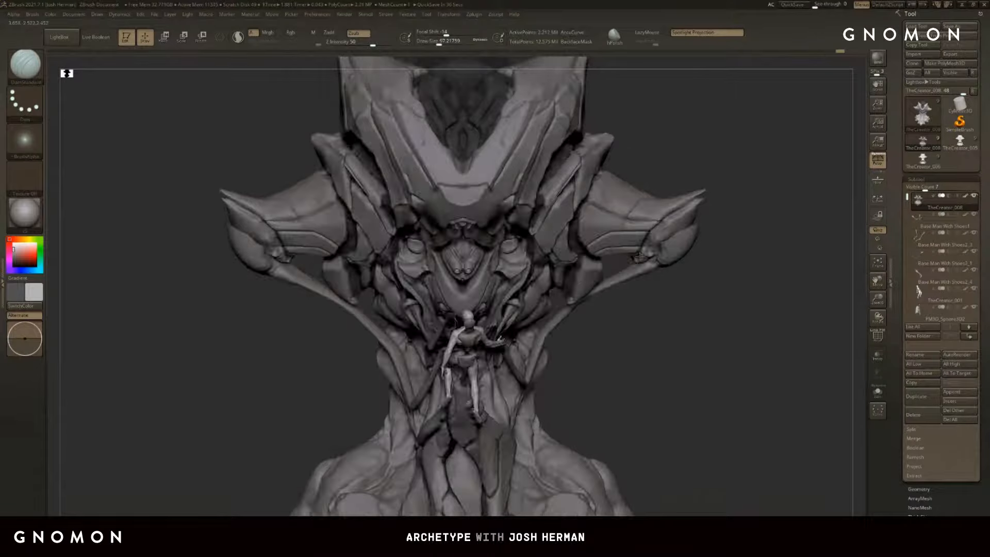
{"action": "key", "text": "ctrl"}
Step: Polish the upper surfaces of the side horns with the hPolish brush
{"action": "key", "text": "b"}
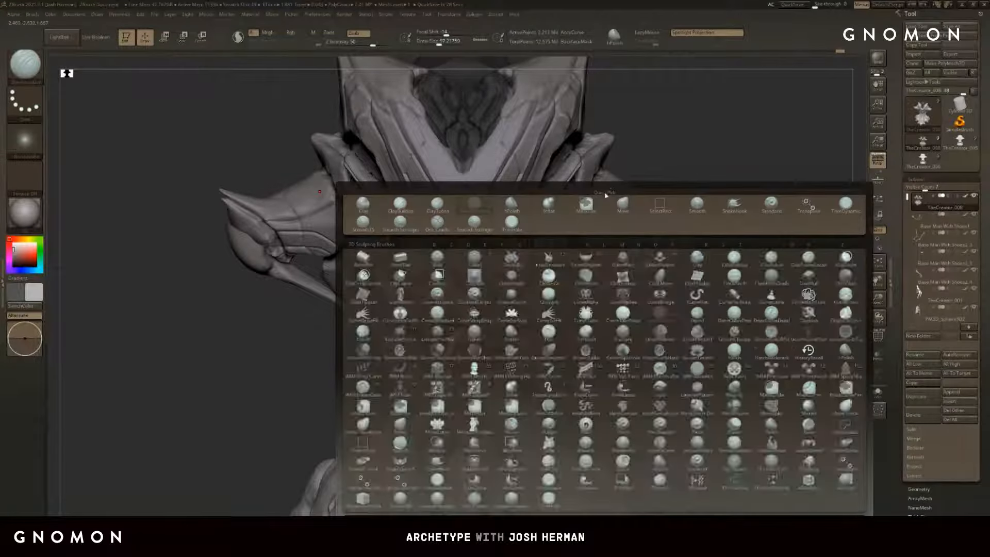
{"action": "key", "text": "h"}
{"action": "key", "text": "p"}
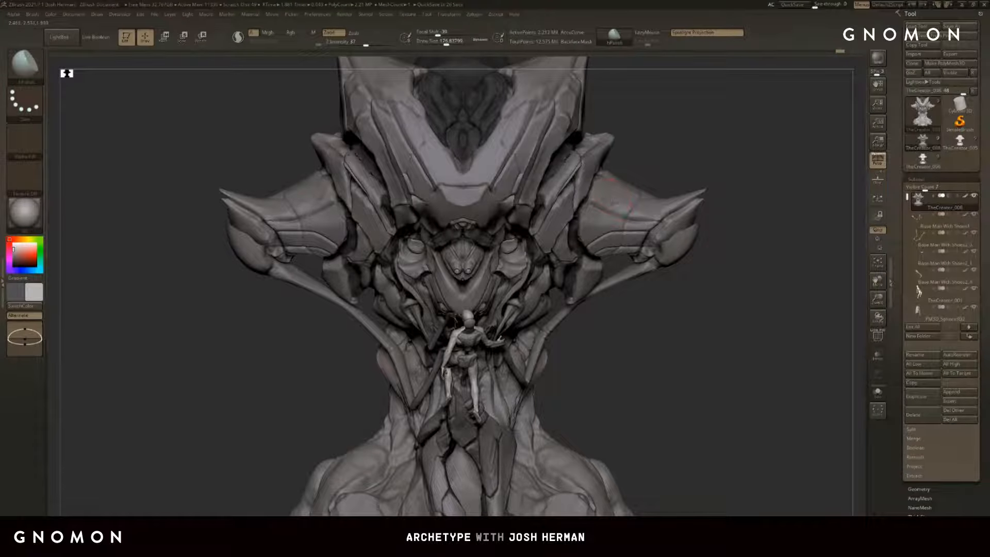
{"action": "mouse_move", "coordinate": [634, 155]}
{"action": "right_mouse_down"}
{"action": "mouse_move", "coordinate": [626, 195]}
{"action": "mouse_move", "coordinate": [762, 199]}
{"action": "right_mouse_up"}
Step: Switch to the Paint brush and paint along the panel seams of the side horns
{"action": "key", "text": "b"}
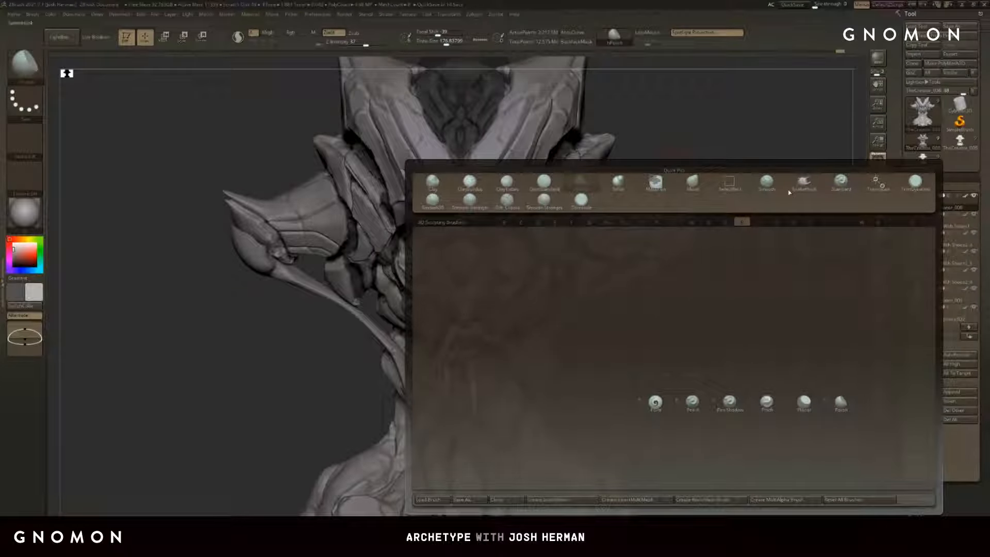
{"action": "key", "text": "i"}
{"action": "left_click_drag", "start_coordinate": [206, 309], "coordinate": [313, 299], "text": "alt"}
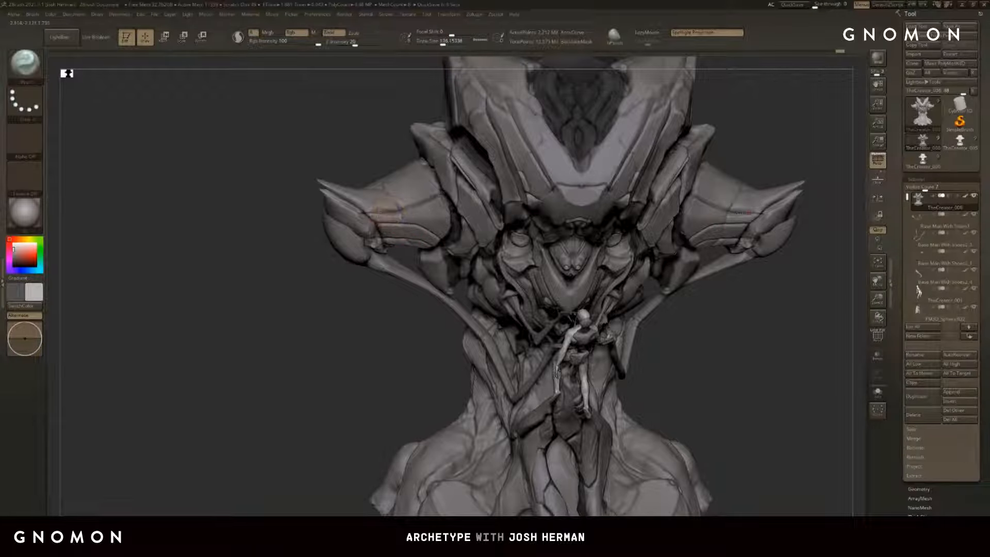
{"action": "mouse_move", "coordinate": [387, 214]}
{"action": "left_mouse_down"}
{"action": "mouse_move", "coordinate": [377, 212]}
{"action": "mouse_move", "coordinate": [404, 210]}
{"action": "left_mouse_up"}
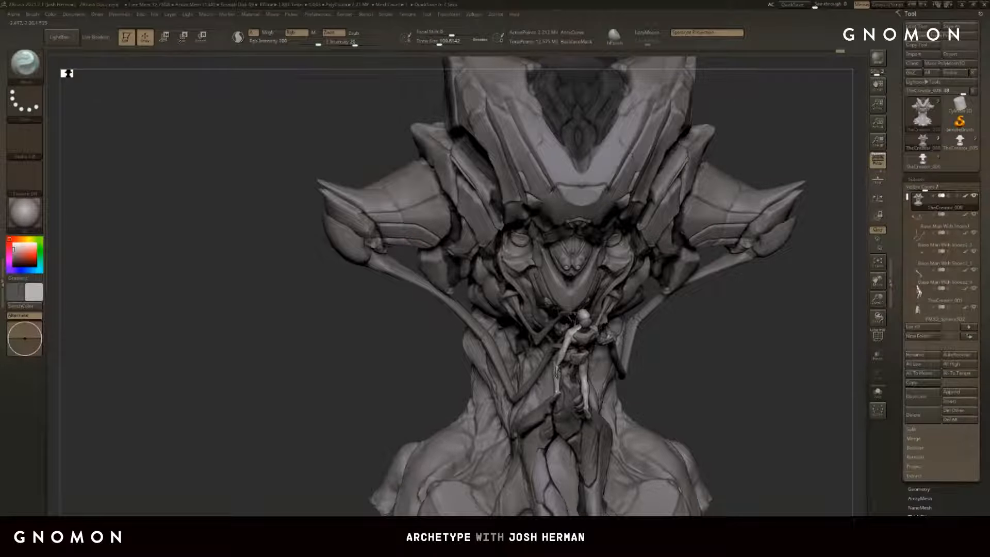
{"action": "left_click_drag", "start_coordinate": [268, 311], "coordinate": [308, 310]}
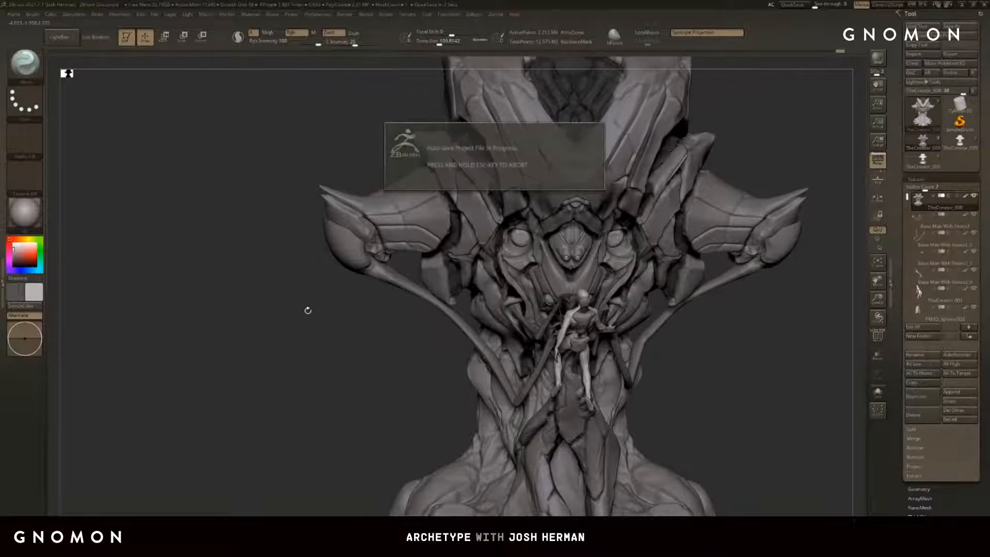
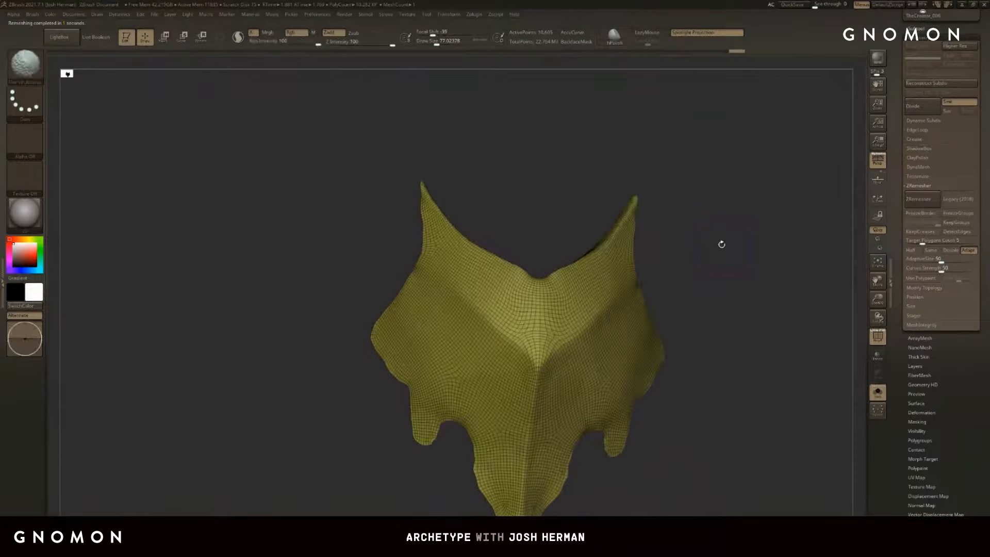
Step: Undo the last remesh of the face plate and check the plate against the surrounding sculpt
{"action": "key", "text": "shift+f"}
{"action": "key", "text": "shift+f"}
{"action": "key", "text": "ctrl+z"}
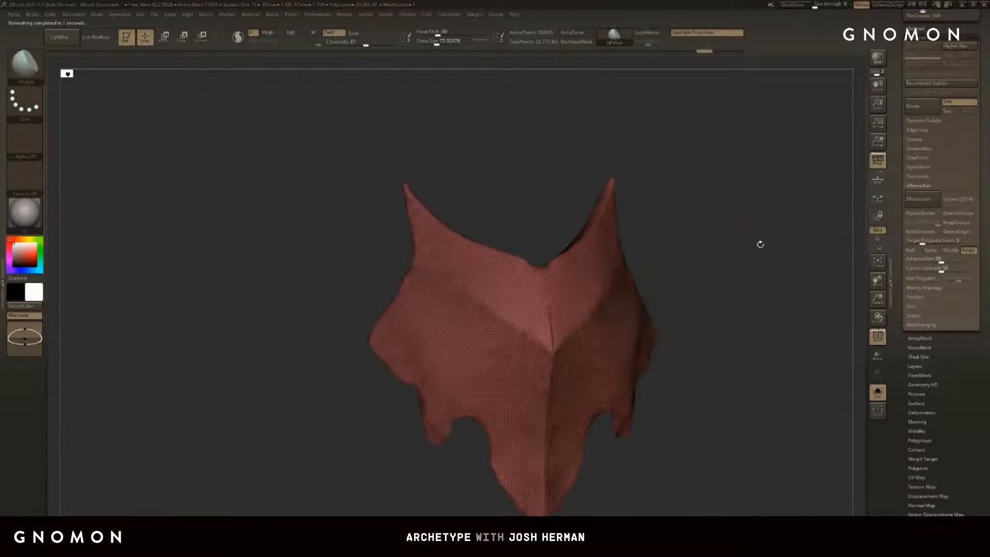
{"action": "key", "text": "shift+alt+s"}
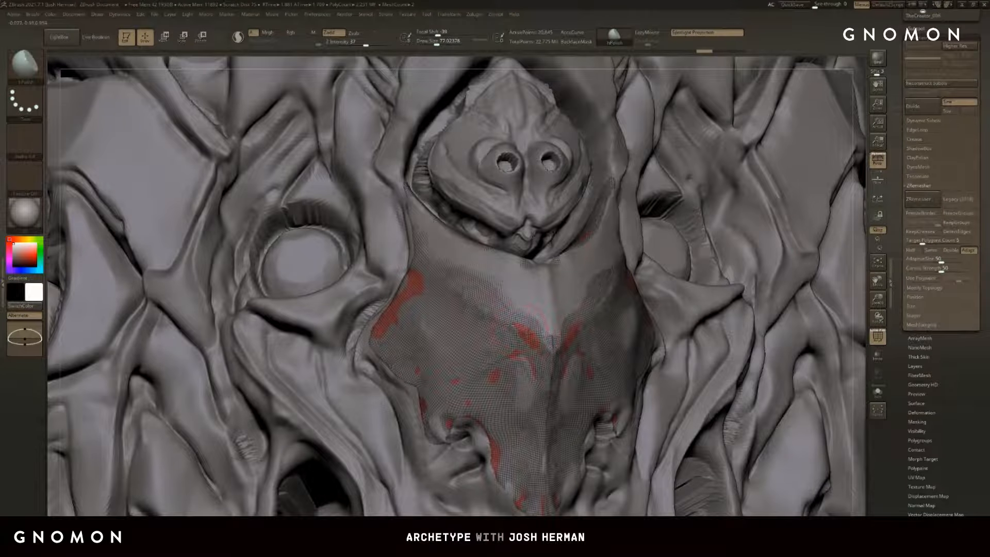
{"action": "key", "text": "shift+alt+s"}
Step: Mask the V-shaped upper band of the face plate and turn it into its own polygroup
{"action": "left_click_drag", "start_coordinate": [496, 230], "coordinate": [546, 269]}
{"action": "key", "text": "bracketleft"}
{"action": "mouse_move", "coordinate": [431, 340]}
{"action": "left_mouse_down", "text": "ctrl"}
{"action": "mouse_move", "coordinate": [466, 292]}
{"action": "mouse_move", "coordinate": [531, 240]}
{"action": "left_mouse_up", "text": "ctrl"}
{"action": "left_click_drag", "start_coordinate": [643, 221], "coordinate": [546, 270]}
{"action": "key", "text": "bracketright"}
{"action": "mouse_move", "coordinate": [387, 381]}
{"action": "left_mouse_down", "text": "ctrl"}
{"action": "mouse_move", "coordinate": [459, 249]}
{"action": "mouse_move", "coordinate": [521, 203]}
{"action": "mouse_move", "coordinate": [413, 367]}
{"action": "mouse_move", "coordinate": [466, 330]}
{"action": "mouse_move", "coordinate": [468, 314]}
{"action": "left_mouse_up", "text": "ctrl"}
{"action": "key", "text": "ctrl+w"}
{"action": "left_click_drag", "start_coordinate": [589, 337], "coordinate": [562, 329]}
Step: Hide the face plate's upper band, regroup the parts still visible as one polygroup, and show the whole plate again
{"action": "left_click", "coordinate": [477, 314], "text": "ctrl+shift"}
{"action": "left_click", "coordinate": [518, 345], "text": "ctrl+shift"}
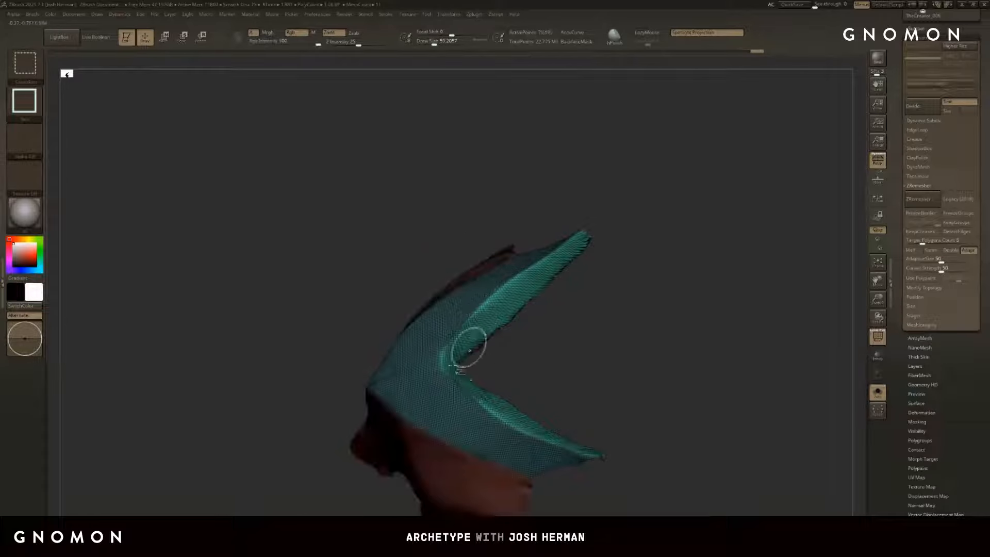
{"action": "left_click", "coordinate": [453, 405], "text": "ctrl+shift"}
{"action": "left_click_drag", "start_coordinate": [523, 369], "coordinate": [536, 381], "text": "ctrl+shift"}
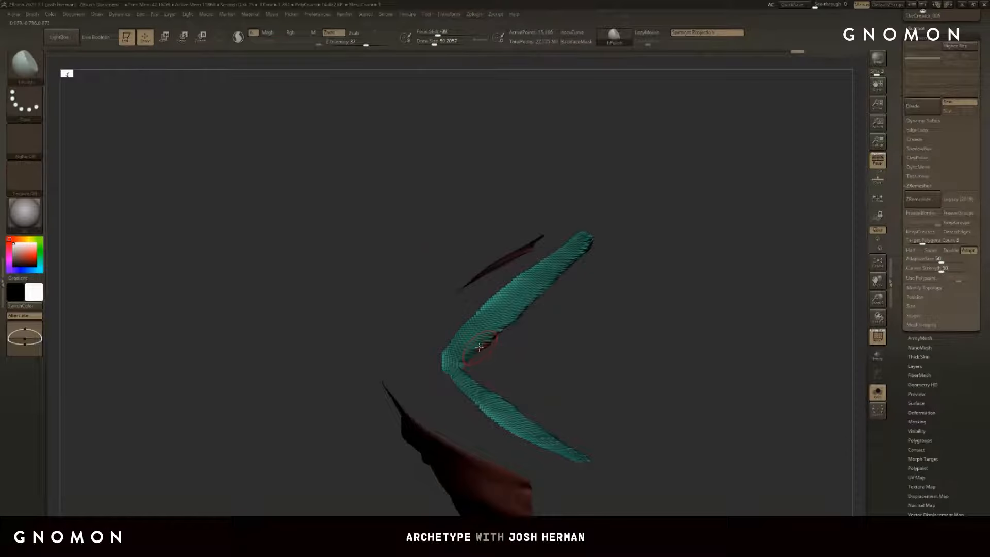
{"action": "mouse_move", "coordinate": [421, 285]}
{"action": "left_mouse_down"}
{"action": "mouse_move", "coordinate": [369, 252]}
{"action": "mouse_move", "coordinate": [340, 260]}
{"action": "mouse_move", "coordinate": [314, 283]}
{"action": "mouse_move", "coordinate": [321, 344]}
{"action": "mouse_move", "coordinate": [470, 302]}
{"action": "left_mouse_up"}
{"action": "key", "text": "r"}
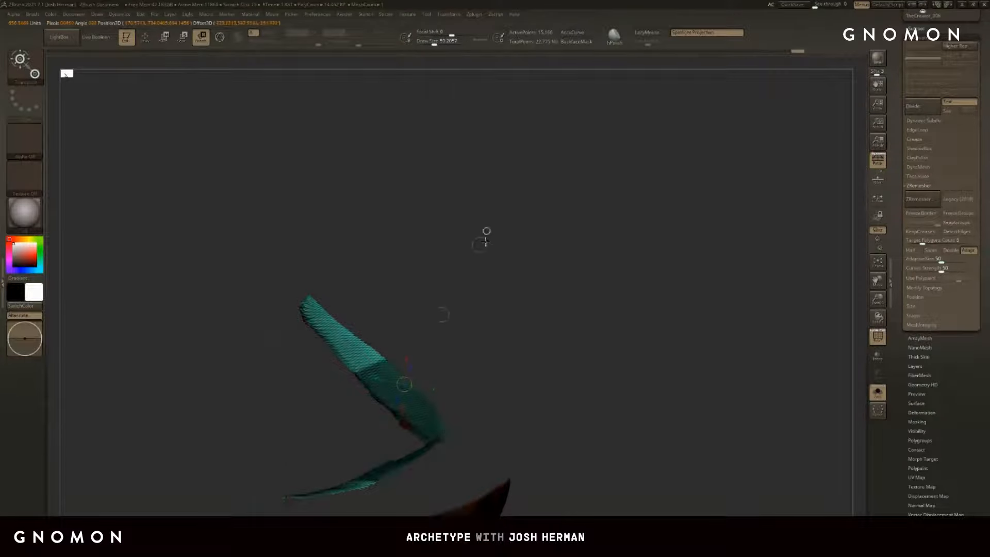
{"action": "left_click_drag", "start_coordinate": [492, 474], "coordinate": [499, 541]}
{"action": "left_click_drag", "start_coordinate": [593, 416], "coordinate": [629, 294], "text": "alt"}
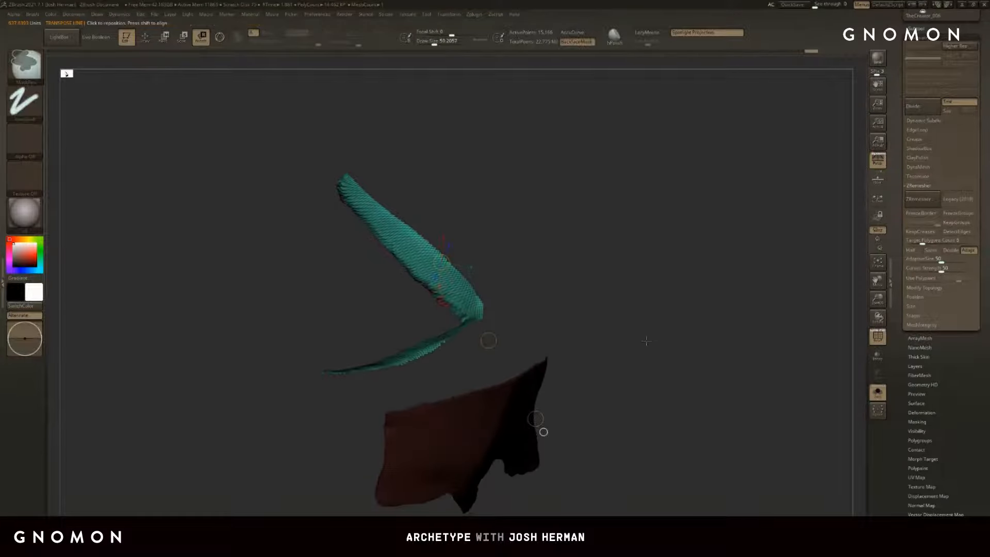
{"action": "key", "text": "ctrl+w"}
{"action": "key", "text": "ctrl+w"}
{"action": "left_click", "coordinate": [657, 387], "text": "ctrl+shift"}
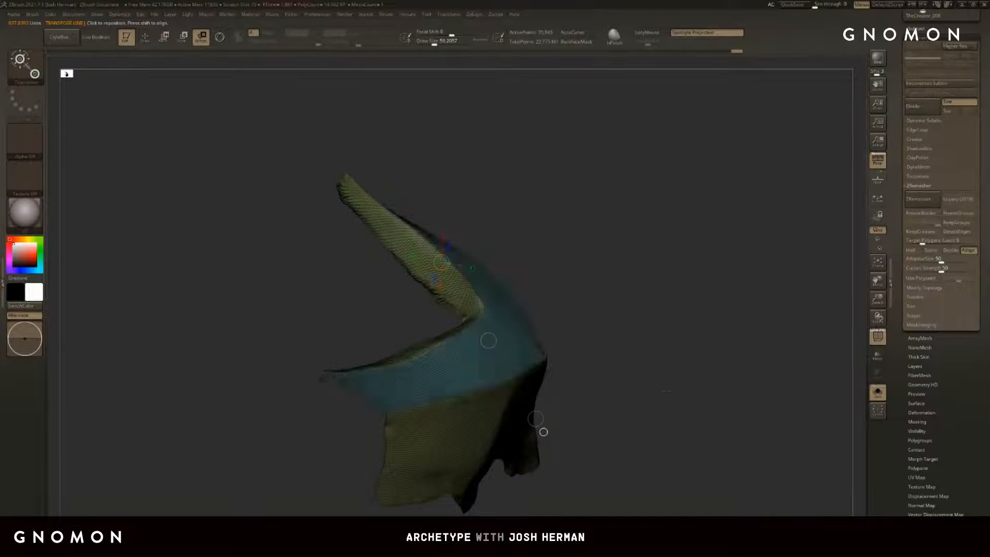
{"action": "mouse_move", "coordinate": [658, 391]}
{"action": "left_mouse_down"}
{"action": "mouse_move", "coordinate": [665, 353]}
{"action": "mouse_move", "coordinate": [683, 358]}
{"action": "mouse_move", "coordinate": [647, 300]}
{"action": "mouse_move", "coordinate": [683, 263]}
{"action": "mouse_move", "coordinate": [693, 216]}
{"action": "mouse_move", "coordinate": [721, 232]}
{"action": "left_mouse_up"}
Step: Turn on KeepGroups and ZRemesh the face plate
{"action": "key", "text": "q"}
{"action": "key", "text": "shift+f"}
{"action": "key", "text": "w"}
{"action": "left_click_drag", "start_coordinate": [721, 232], "coordinate": [746, 252], "text": "alt"}
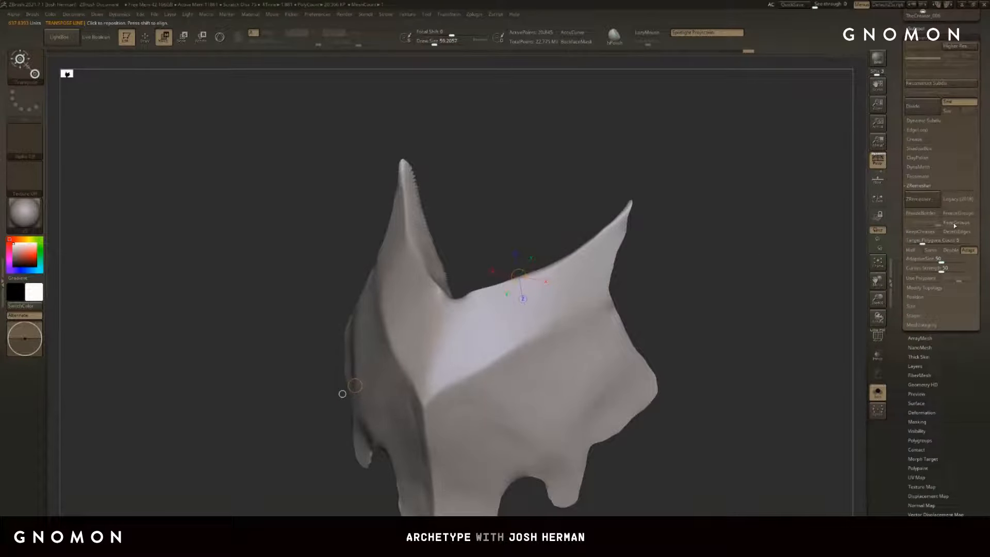
{"action": "left_click", "coordinate": [955, 222]}
{"action": "left_click", "coordinate": [922, 199]}
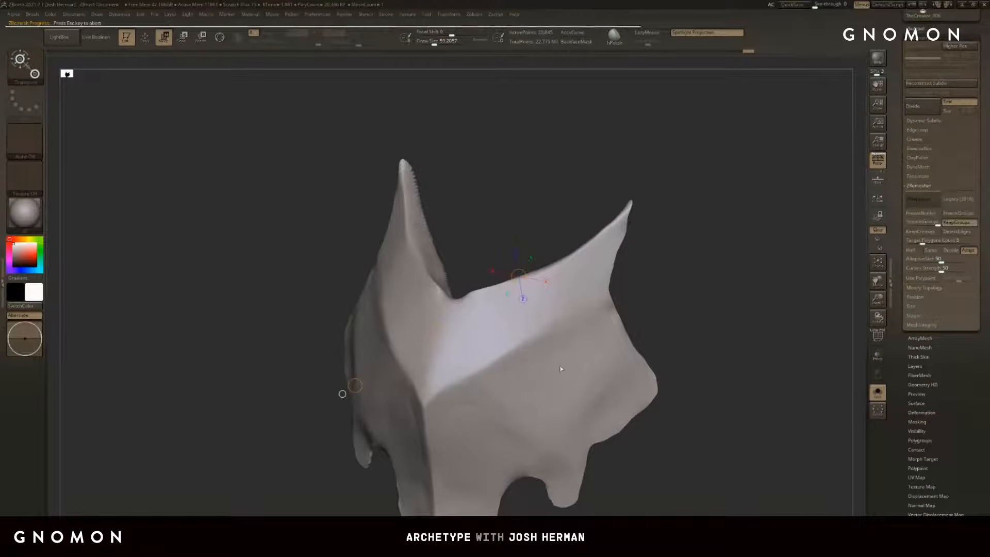
{"action": "left_click_drag", "start_coordinate": [631, 298], "coordinate": [685, 263]}
Step: Inspect the remeshed plate's topology and undo the ZRemesh
{"action": "right_click_drag", "start_coordinate": [350, 384], "coordinate": [402, 425]}
{"action": "key", "text": "shift+f"}
{"action": "key", "text": "ctrl+z"}
{"action": "key", "text": "ctrl+shift+z"}
{"action": "key", "text": "shift+f"}
{"action": "mouse_move", "coordinate": [358, 186]}
{"action": "right_mouse_down"}
{"action": "mouse_move", "coordinate": [468, 203]}
{"action": "mouse_move", "coordinate": [763, 160]}
{"action": "mouse_move", "coordinate": [754, 194]}
{"action": "mouse_move", "coordinate": [830, 210]}
{"action": "mouse_move", "coordinate": [650, 230]}
{"action": "right_mouse_up"}
Step: Make the narrow inner rim between the horn tips a separate polygroup and restore the full plate
{"action": "key", "text": "q"}
{"action": "left_click", "coordinate": [464, 319], "text": "ctrl+shift"}
{"action": "key", "text": "ctrl+w"}
{"action": "key", "text": "r"}
{"action": "left_click", "coordinate": [691, 253], "text": "ctrl+shift"}
{"action": "left_click_drag", "start_coordinate": [703, 261], "coordinate": [747, 279], "text": "ctrl"}
{"action": "key", "text": "q"}
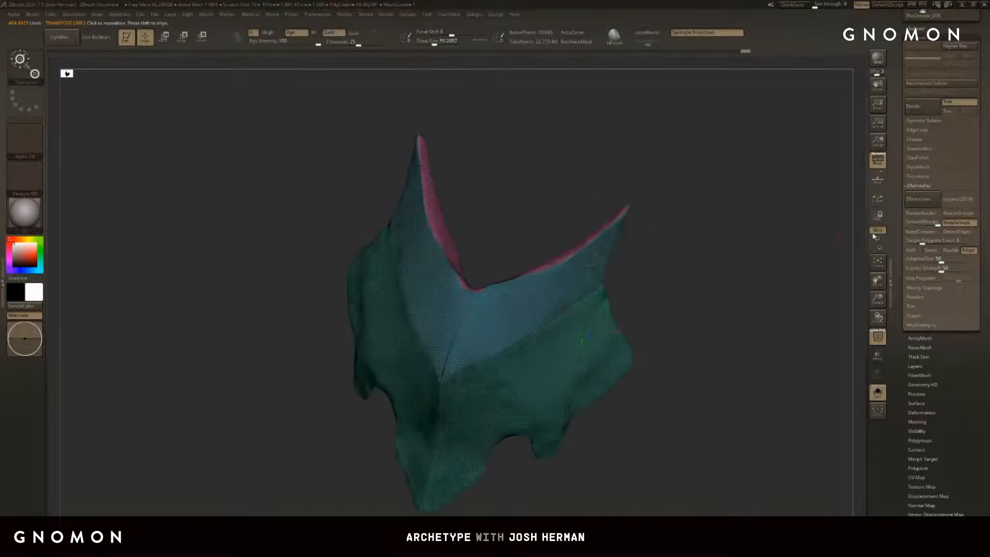
Step: Try to ZRemesh the three-group face plate and smooth the topology near the horn tip
{"action": "left_click", "coordinate": [919, 199]}
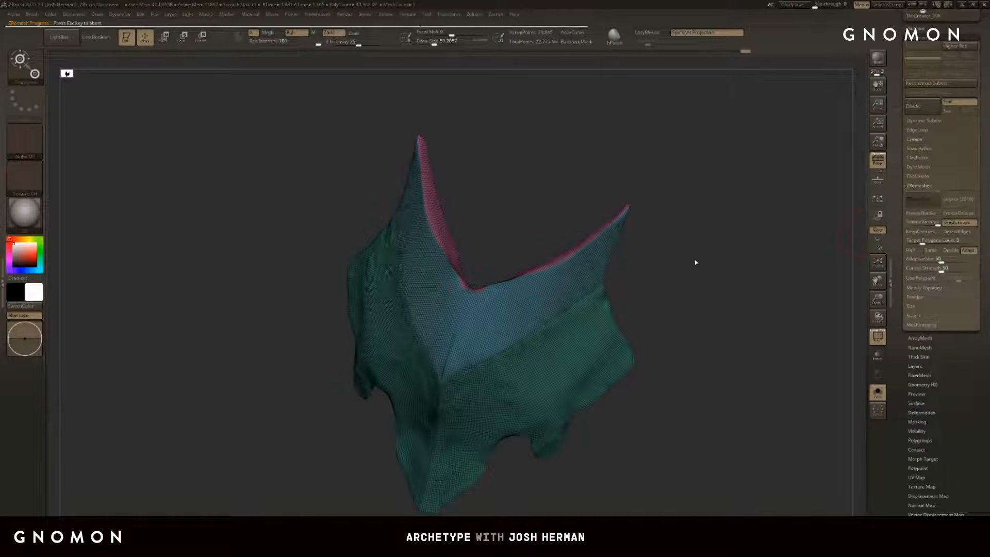
{"action": "left_click_drag", "start_coordinate": [695, 260], "coordinate": [686, 250]}
{"action": "left_click_drag", "start_coordinate": [593, 276], "coordinate": [618, 229], "text": "shift"}
{"action": "key", "text": "ctrl+z"}
{"action": "key", "text": "ctrl+z"}
Step: Set the Draw Size to 28.75 and undo the last ZRemesh of the plate
{"action": "right_click_drag", "start_coordinate": [645, 247], "coordinate": [619, 250]}
{"action": "key", "text": "s"}
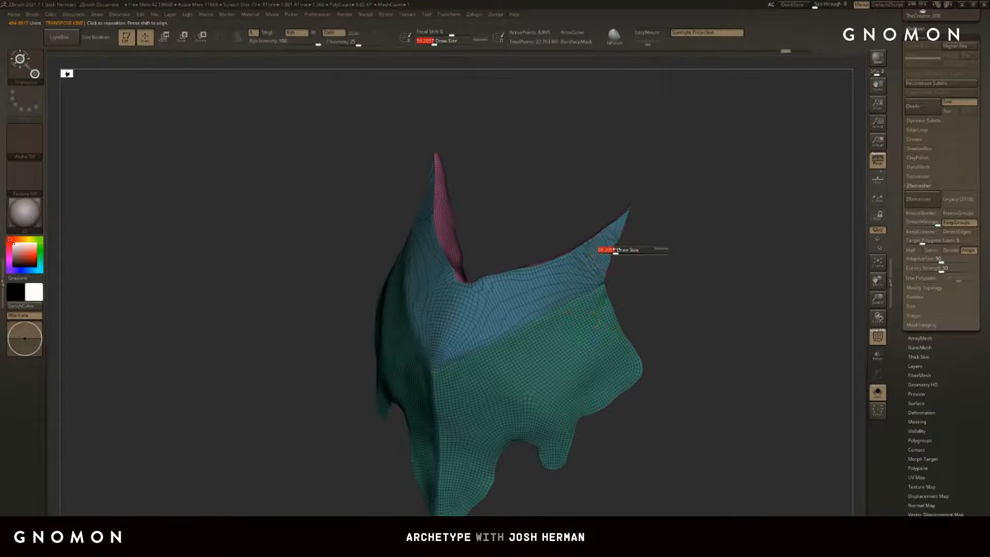
{"action": "left_click_drag", "start_coordinate": [616, 250], "coordinate": [610, 250]}
{"action": "right_click_drag", "start_coordinate": [644, 250], "coordinate": [592, 250]}
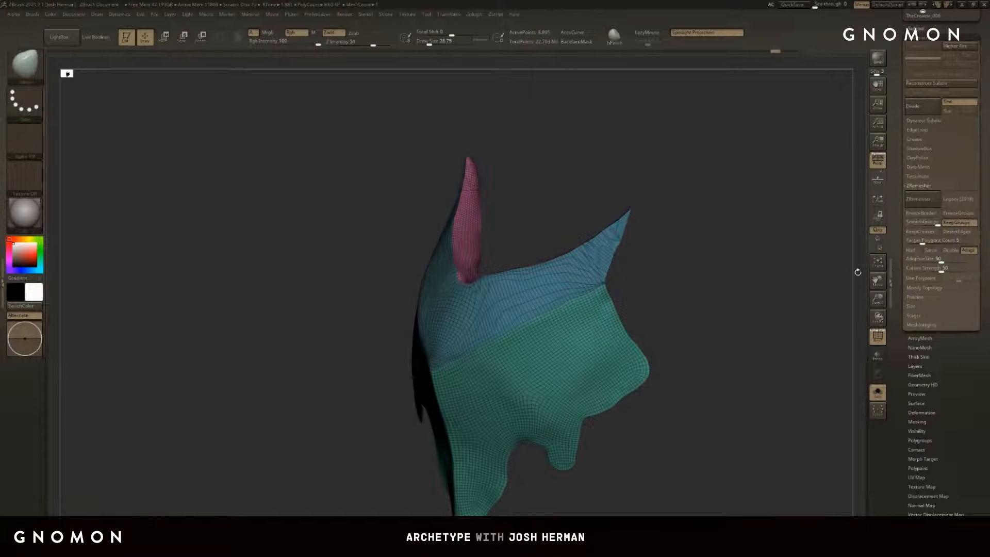
{"action": "key", "text": "ctrl+z"}
{"action": "key", "text": "ctrl+z"}
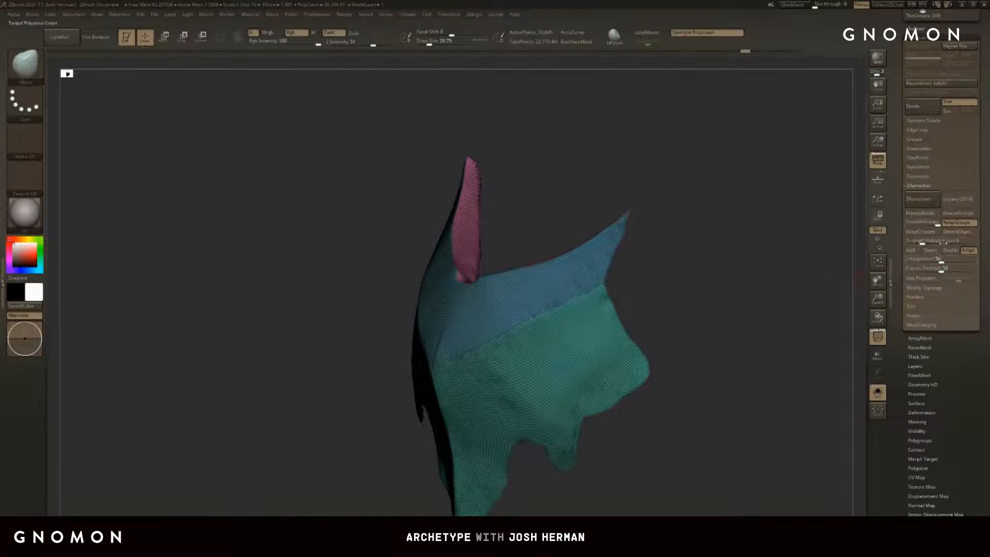
Step: ZRemesh the face plate with a Target Polygons Count of about 14 and smooth its upper horn edge
{"action": "left_click_drag", "start_coordinate": [922, 240], "coordinate": [932, 240]}
{"action": "right_click_drag", "start_coordinate": [686, 258], "coordinate": [704, 257]}
{"action": "left_click", "coordinate": [921, 198]}
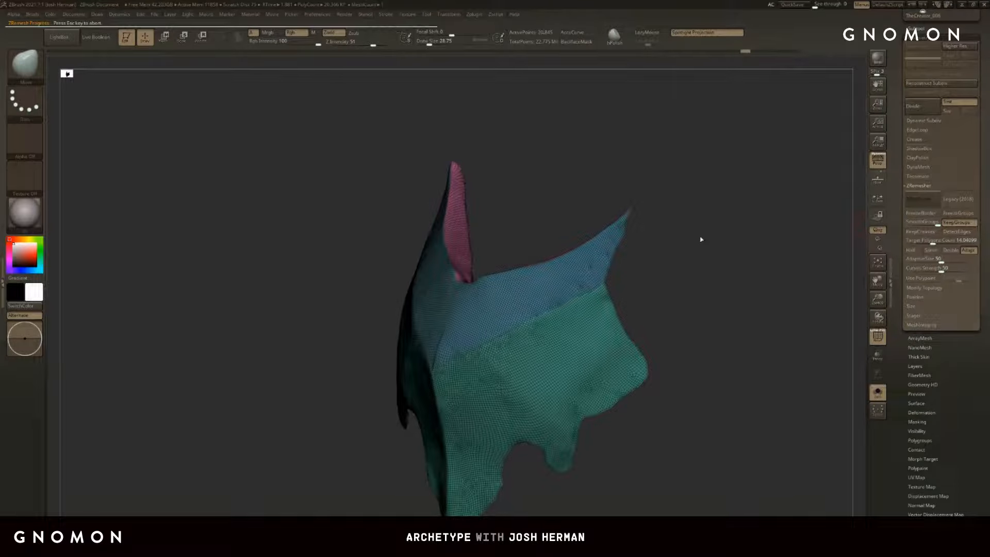
{"action": "key", "text": "shift+f"}
{"action": "left_click_drag", "start_coordinate": [686, 268], "coordinate": [747, 268]}
{"action": "mouse_move", "coordinate": [576, 275]}
{"action": "left_mouse_down", "text": "shift"}
{"action": "mouse_move", "coordinate": [617, 200]}
{"action": "mouse_move", "coordinate": [594, 240]}
{"action": "left_mouse_up", "text": "shift"}
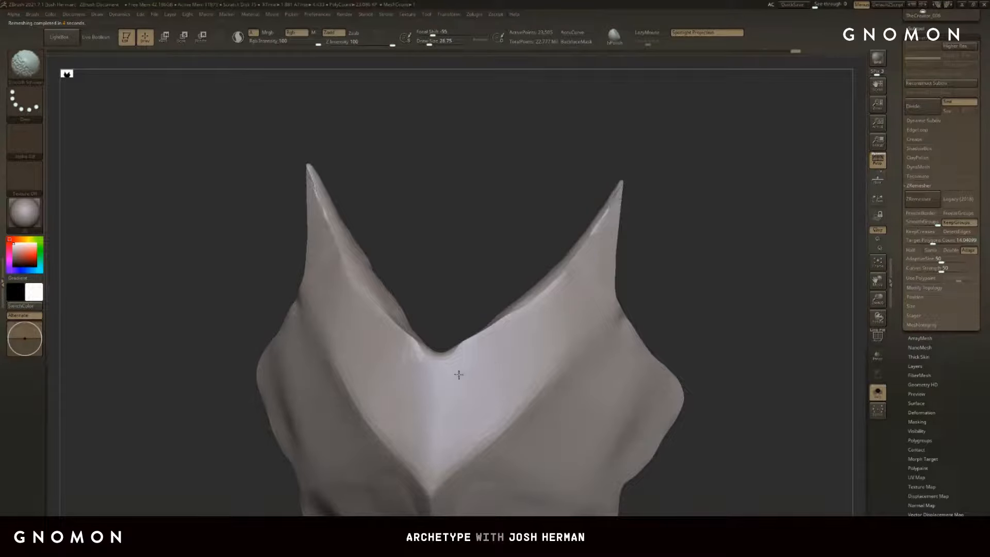
Step: Select the Move brush and load the Smooth Groups brush from the Smooth brush folder in LightBox
{"action": "key", "text": "b"}
{"action": "key", "text": "m"}
{"action": "key", "text": "v"}
{"action": "mouse_move", "coordinate": [667, 276]}
{"action": "left_mouse_down"}
{"action": "mouse_move", "coordinate": [656, 274]}
{"action": "mouse_move", "coordinate": [670, 221]}
{"action": "mouse_move", "coordinate": [710, 243]}
{"action": "mouse_move", "coordinate": [671, 210]}
{"action": "left_mouse_up"}
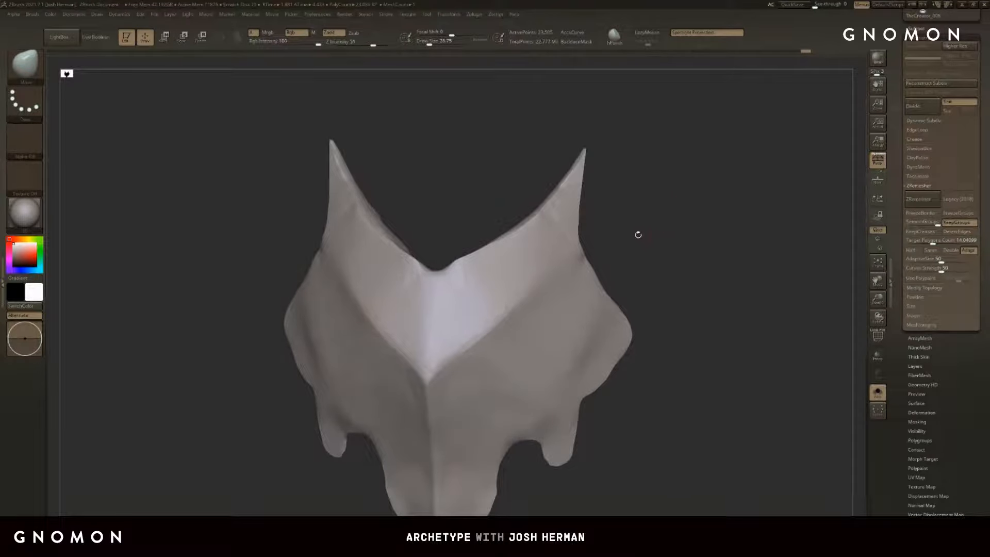
{"action": "key", "text": "b"}
{"action": "key", "text": "s"}
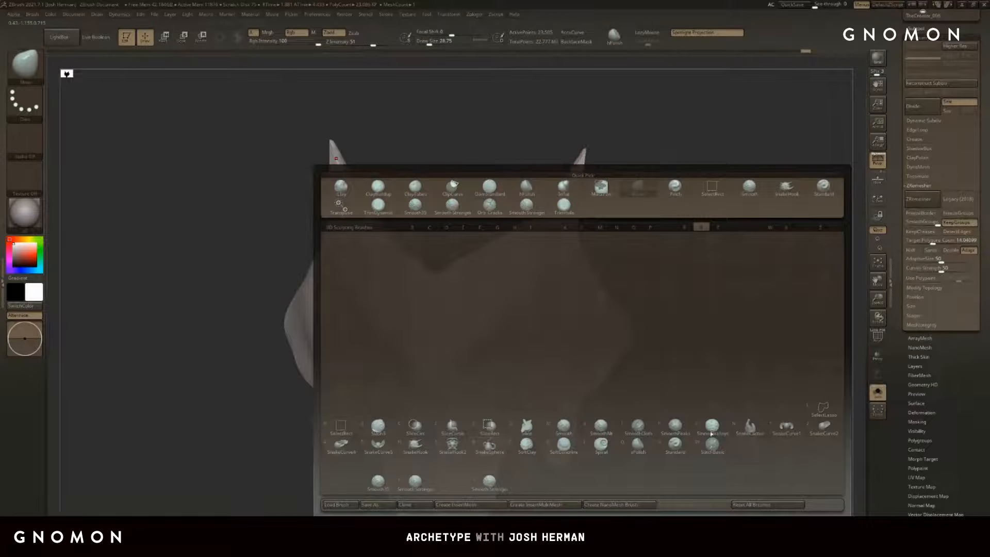
{"action": "left_click_drag", "start_coordinate": [186, 244], "coordinate": [216, 236]}
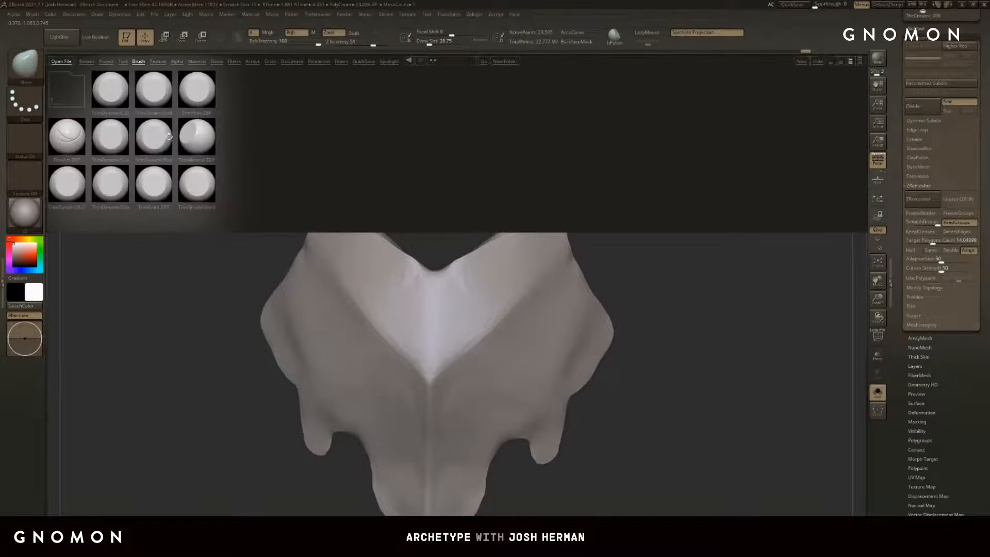
{"action": "left_click", "coordinate": [79, 85]}
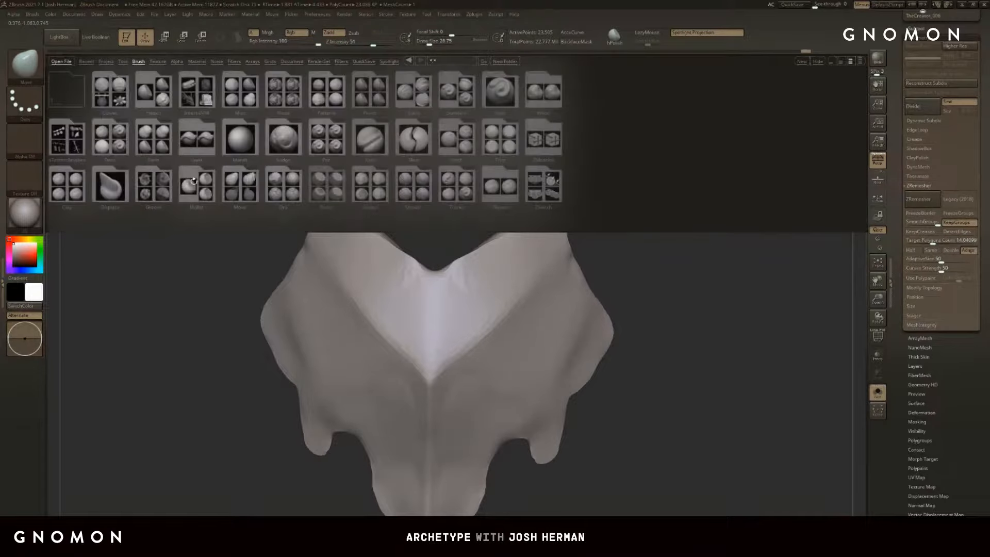
{"action": "left_click", "coordinate": [417, 187]}
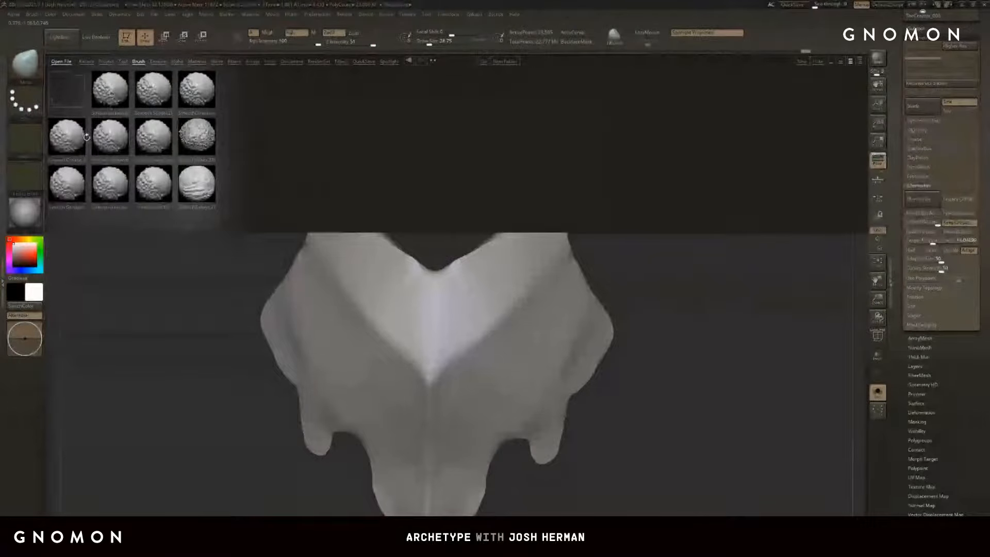
{"action": "double_click", "coordinate": [68, 189]}
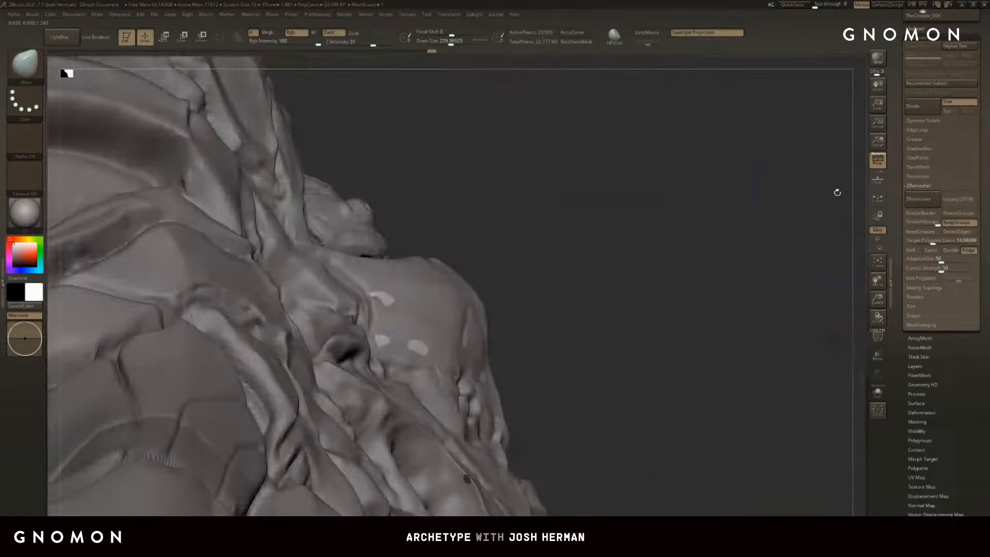
Step: Select the face plate within the full sculpt and isolate it with Solo
{"action": "key", "text": "w"}
{"action": "left_click", "coordinate": [482, 283], "text": "alt"}
{"action": "mouse_move", "coordinate": [541, 216]}
{"action": "left_mouse_down"}
{"action": "mouse_move", "coordinate": [514, 203]}
{"action": "mouse_move", "coordinate": [374, 216]}
{"action": "mouse_move", "coordinate": [304, 298]}
{"action": "mouse_move", "coordinate": [351, 192]}
{"action": "left_mouse_up"}
{"action": "key", "text": "q"}
{"action": "left_click_drag", "start_coordinate": [861, 412], "coordinate": [865, 414]}
{"action": "left_click", "coordinate": [877, 391]}
{"action": "key", "text": "w"}
{"action": "mouse_move", "coordinate": [619, 268]}
{"action": "left_mouse_down"}
{"action": "mouse_move", "coordinate": [659, 273]}
{"action": "mouse_move", "coordinate": [619, 272]}
{"action": "mouse_move", "coordinate": [673, 263]}
{"action": "mouse_move", "coordinate": [677, 253]}
{"action": "left_mouse_up"}
{"action": "key", "text": "q"}
{"action": "key", "text": "w"}
{"action": "key", "text": "q"}
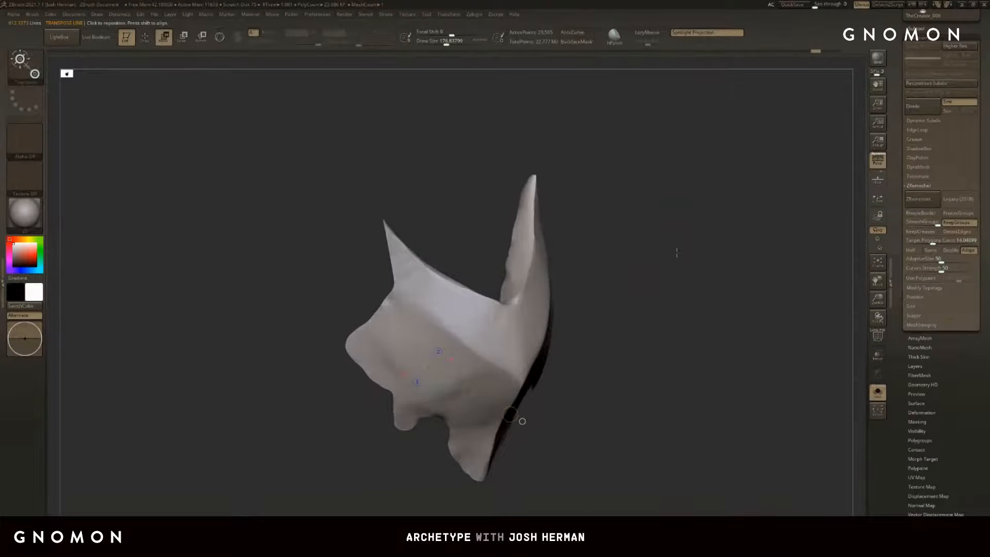
Step: Apply Panel Loops to the face plate's polygroups from the Edge Loop settings
{"action": "key", "text": "q"}
{"action": "left_click", "coordinate": [914, 186]}
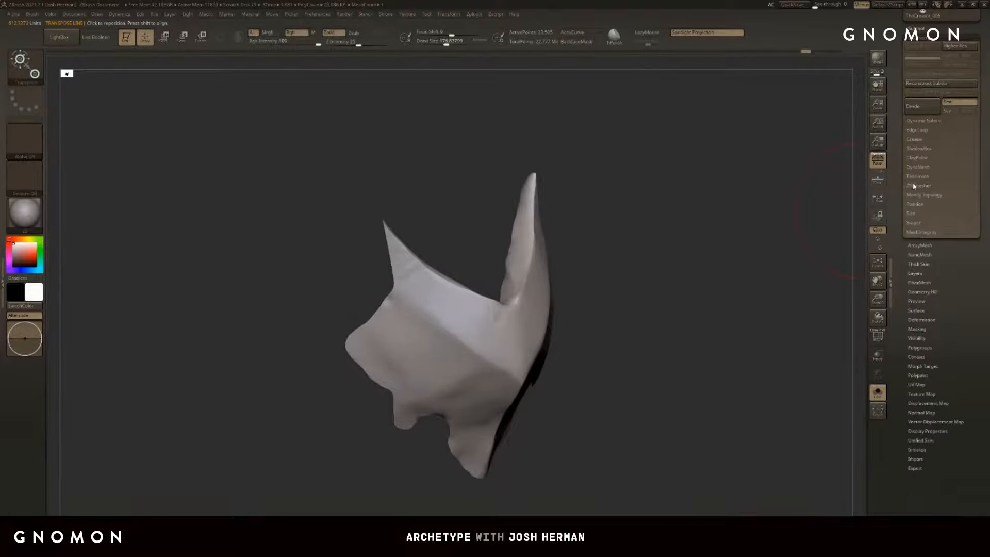
{"action": "left_click", "coordinate": [918, 130]}
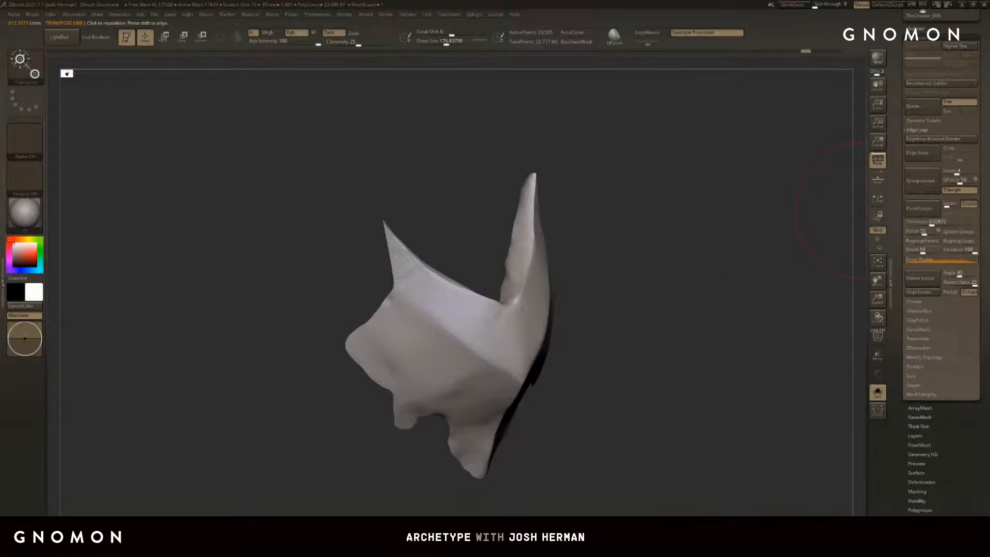
{"action": "left_click_drag", "start_coordinate": [897, 244], "coordinate": [894, 260]}
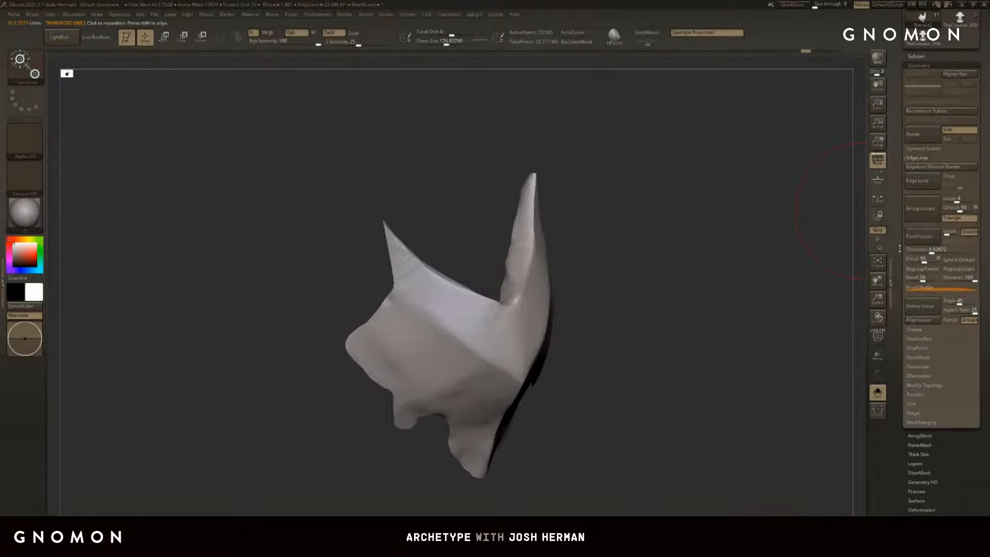
{"action": "left_click", "coordinate": [918, 237]}
{"action": "key", "text": "w"}
{"action": "left_click_drag", "start_coordinate": [822, 217], "coordinate": [762, 258], "text": "alt"}
{"action": "key", "text": "shift+f"}
Step: Isolate polygroups of the panelled plate to examine the new edges and restore the full plate
{"action": "key", "text": "q"}
{"action": "left_click", "coordinate": [565, 288], "text": "ctrl+shift"}
{"action": "key", "text": "w"}
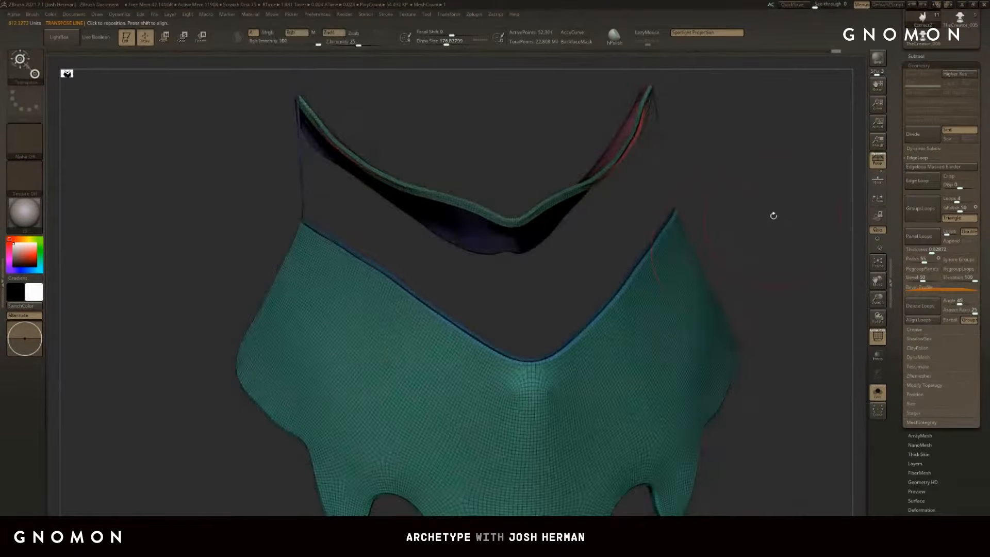
{"action": "left_click", "coordinate": [773, 215], "text": "ctrl+shift"}
{"action": "key", "text": "shift+f"}
{"action": "left_click_drag", "start_coordinate": [216, 232], "coordinate": [268, 243]}
Step: Switch the smoothing brush to Smooth Stronger and view the panelled plate from the front
{"action": "key", "text": "q"}
{"action": "key", "text": "w"}
{"action": "left_click", "coordinate": [38, 77]}
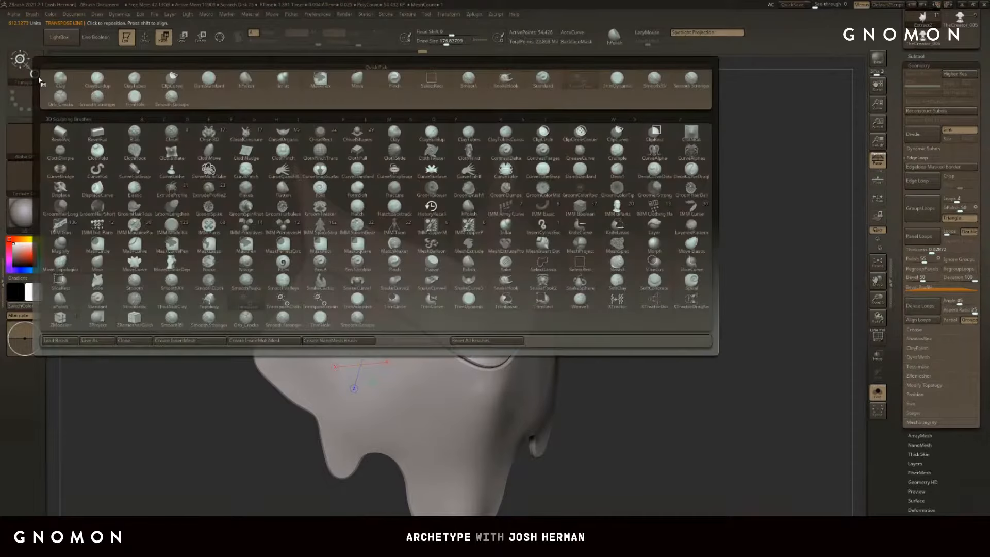
{"action": "key", "text": "s"}
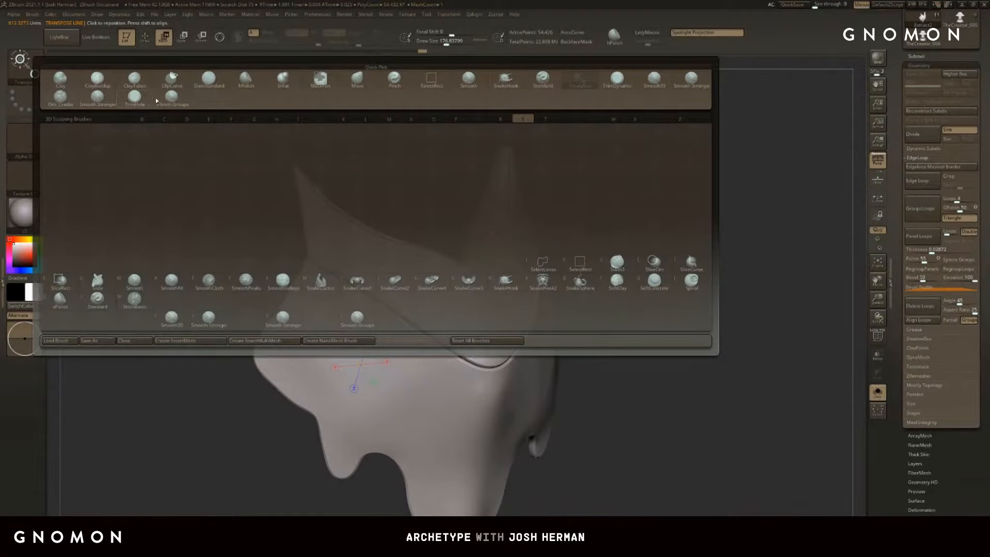
{"action": "left_click", "coordinate": [102, 102]}
{"action": "key", "text": "q"}
{"action": "key", "text": "alt+s"}
{"action": "left_click_drag", "start_coordinate": [644, 258], "coordinate": [722, 252]}
{"action": "key", "text": "alt+s"}
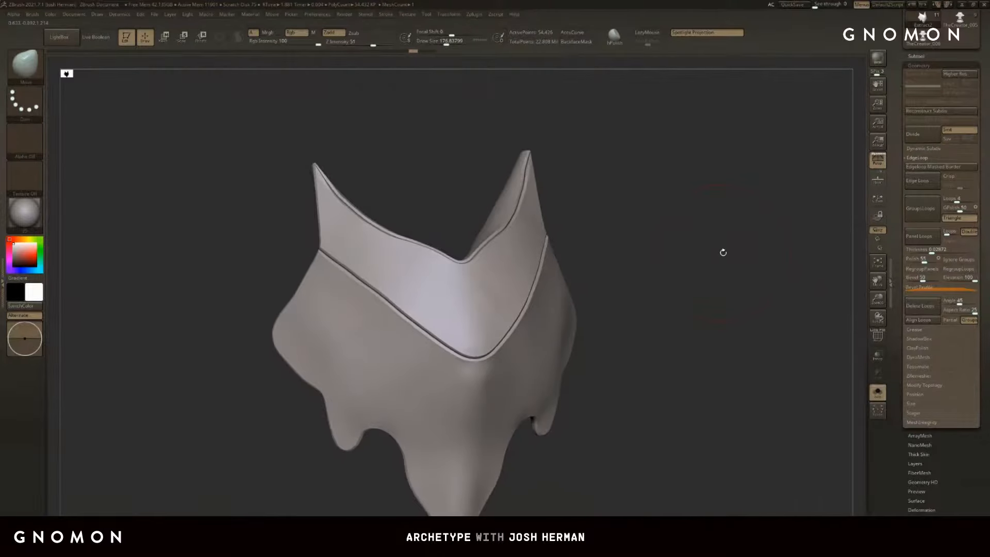
Step: Undo the Panel Loops operation and view the face plate within the full sculpt
{"action": "key", "text": "ctrl+z"}
{"action": "key", "text": "ctrl+z"}
{"action": "key", "text": "ctrl+z"}
{"action": "left_click_drag", "start_coordinate": [728, 299], "coordinate": [744, 274]}
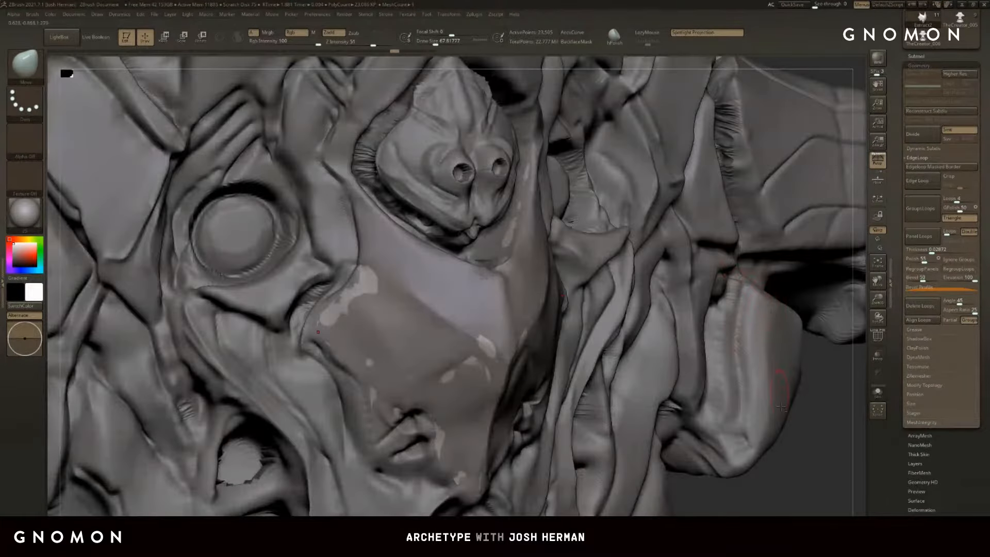